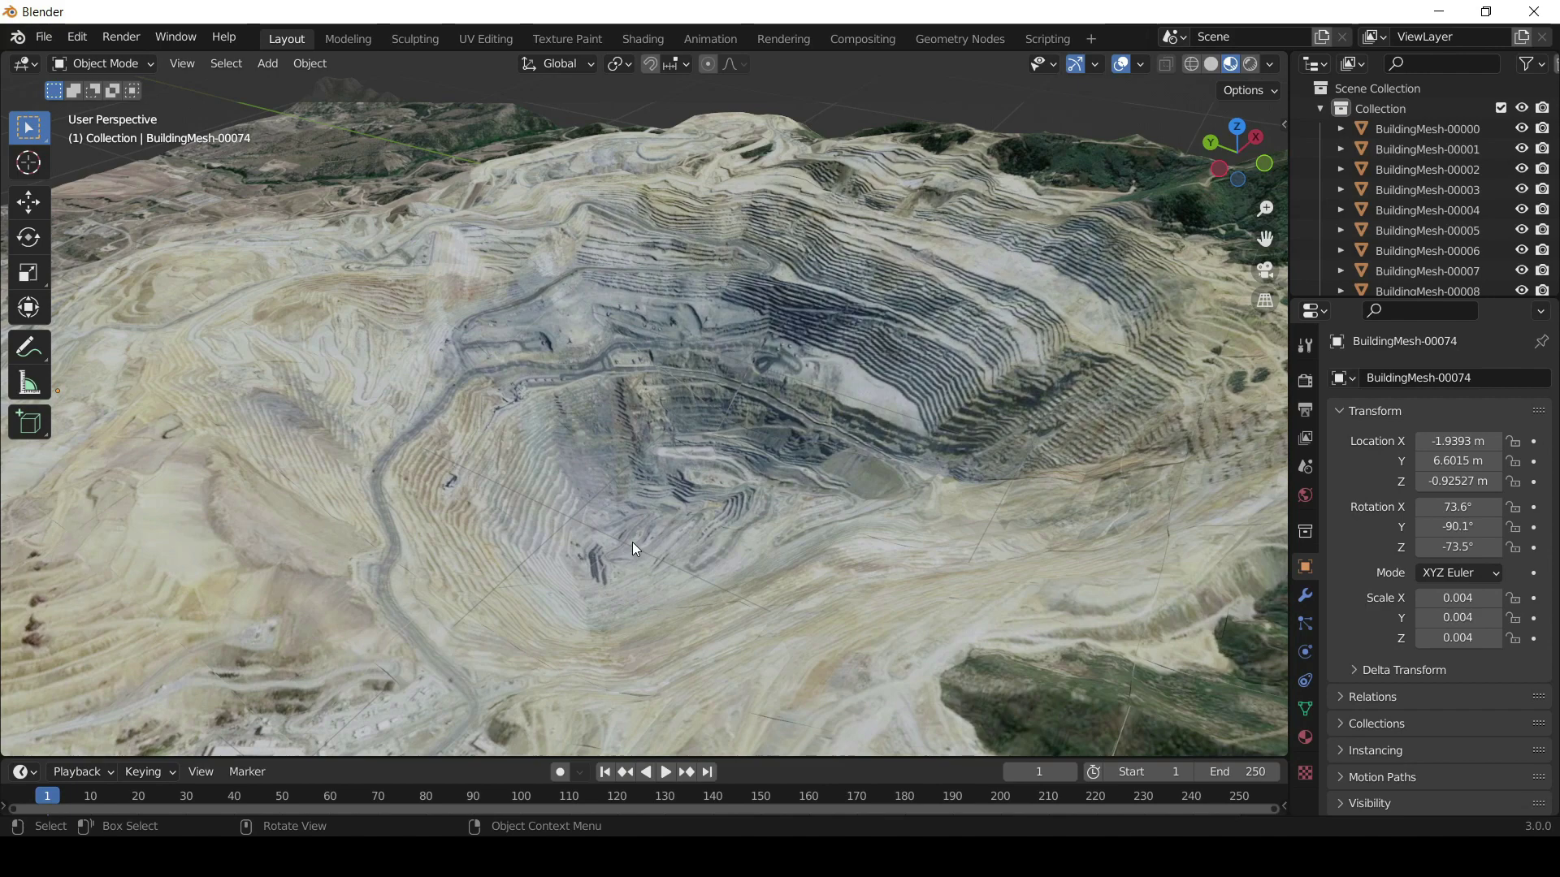
Orbit and zoom around the open-pit mine terrain to inspect it
middle_drag(616, 620, 702, 616)
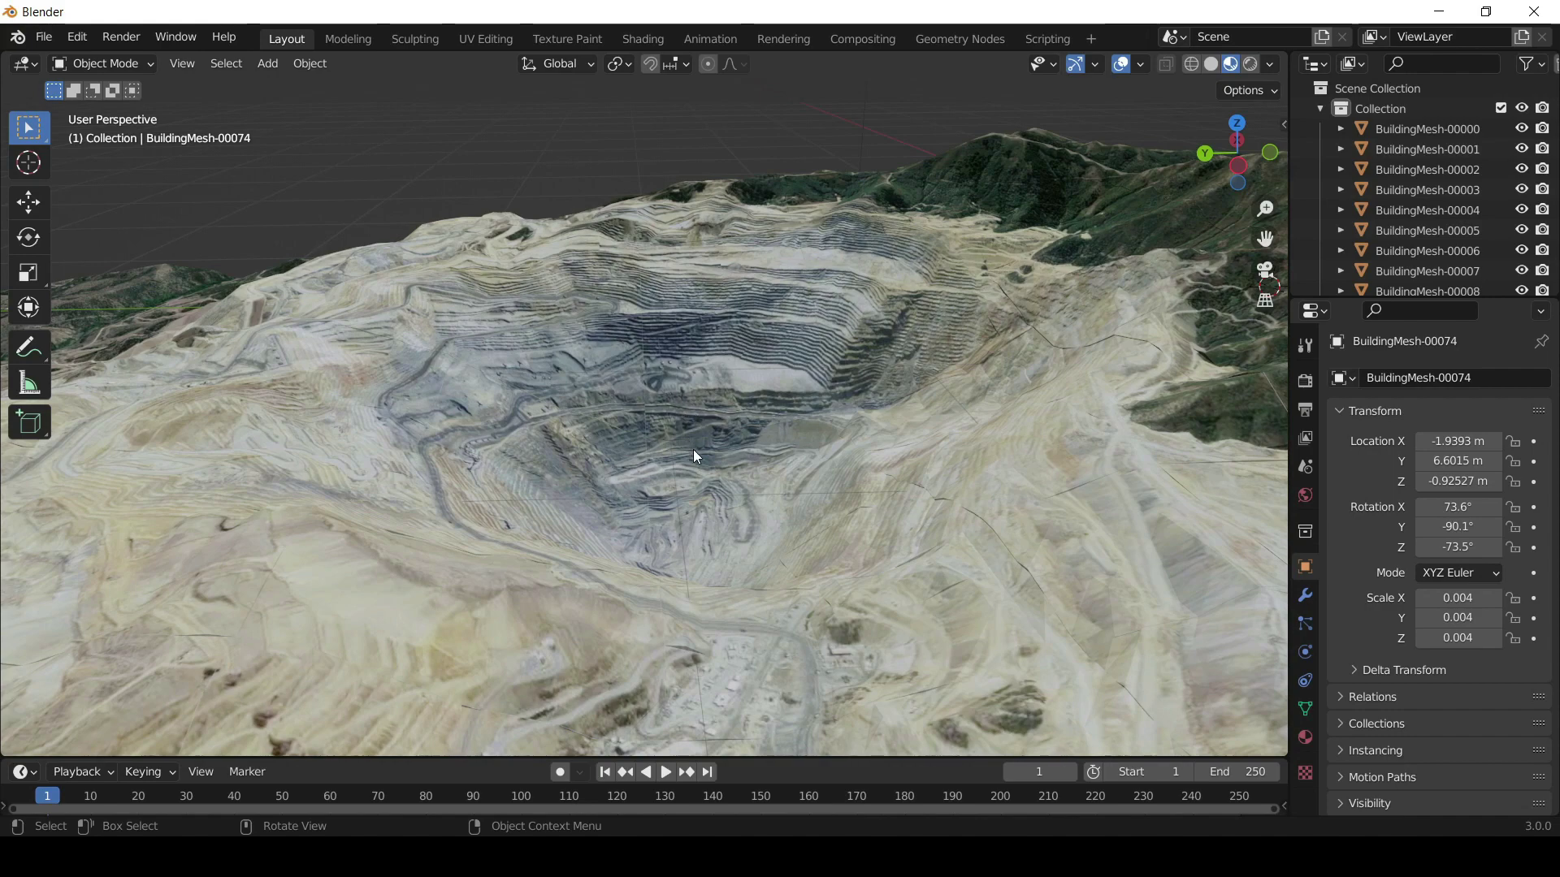
scroll(697, 457, up, 3)
scroll(697, 457, down, 3)
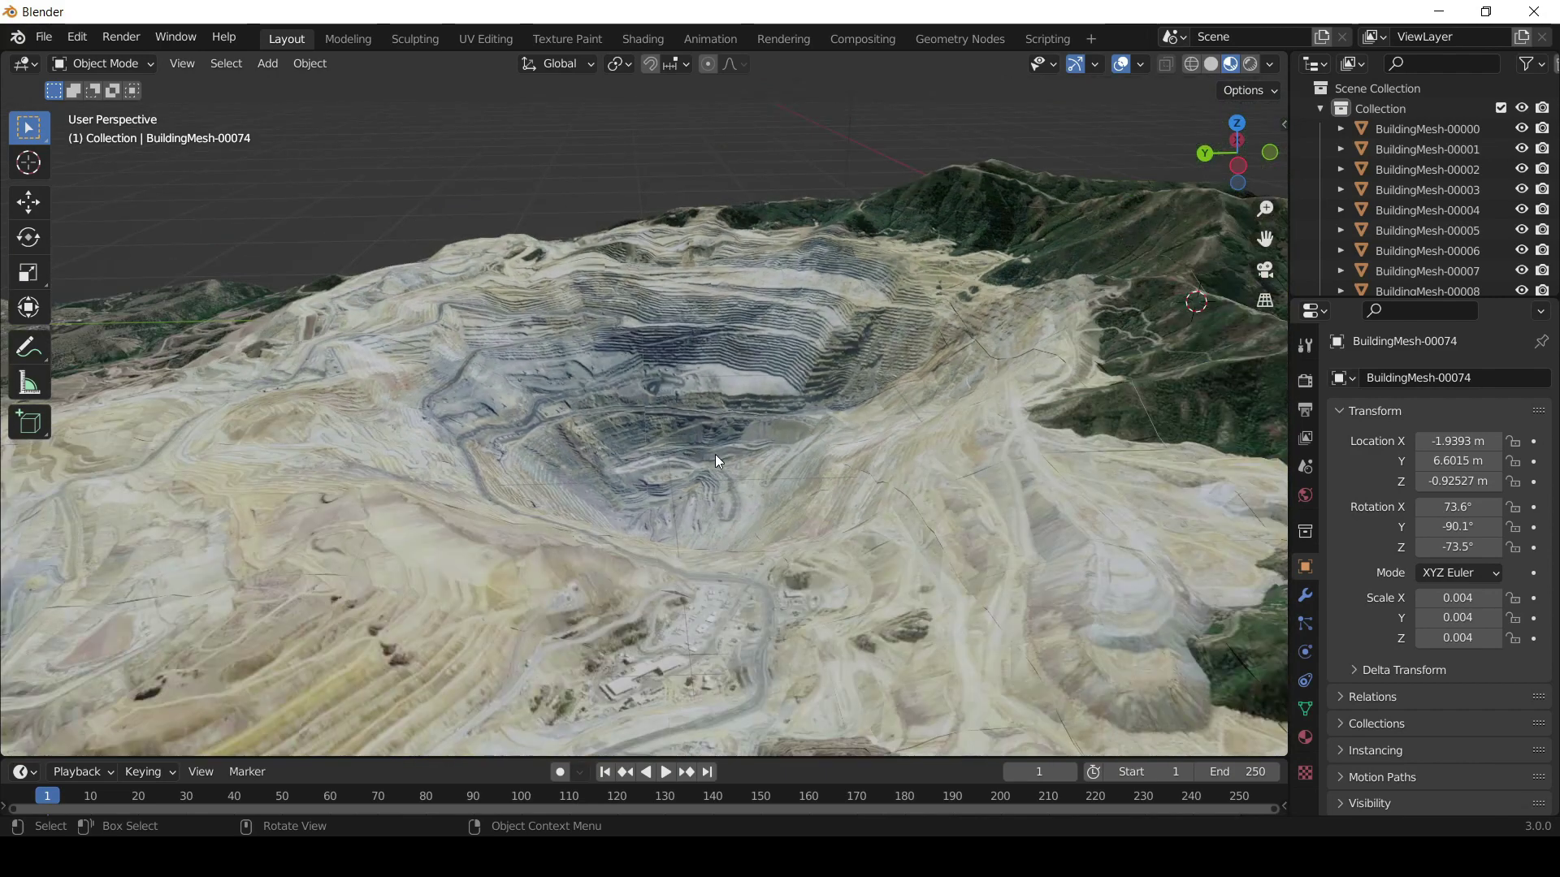
scroll(725, 460, up, 5)
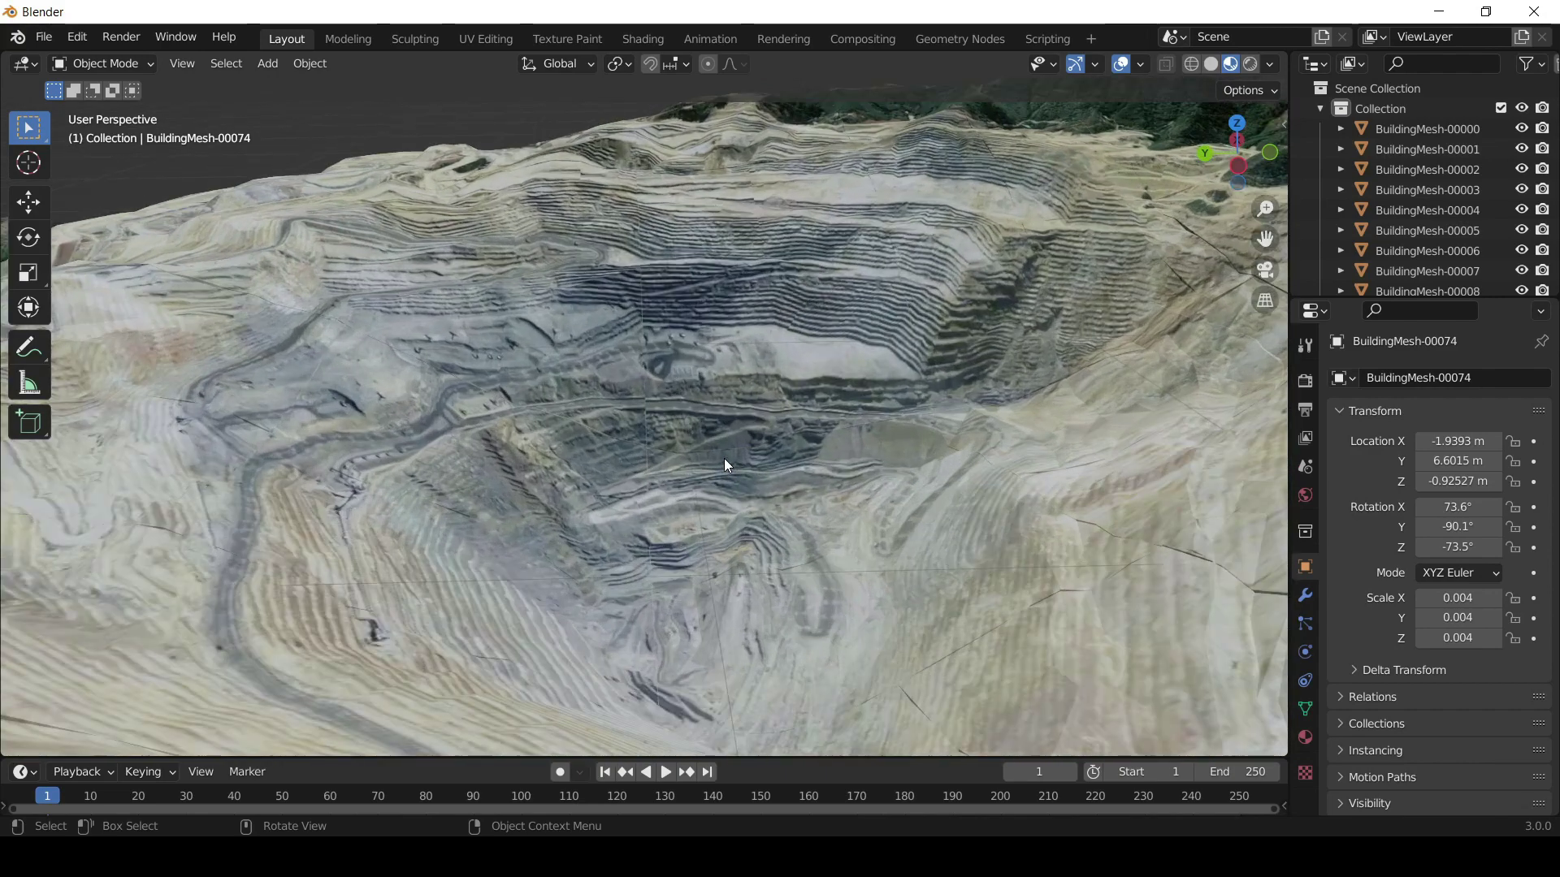
scroll(722, 485, up, 3)
mouse_move(725, 490)
middle_down()
mouse_move(791, 520)
mouse_move(871, 465)
mouse_move(706, 479)
middle_up()
scroll(855, 486, down, 3)
scroll(747, 515, up, 2)
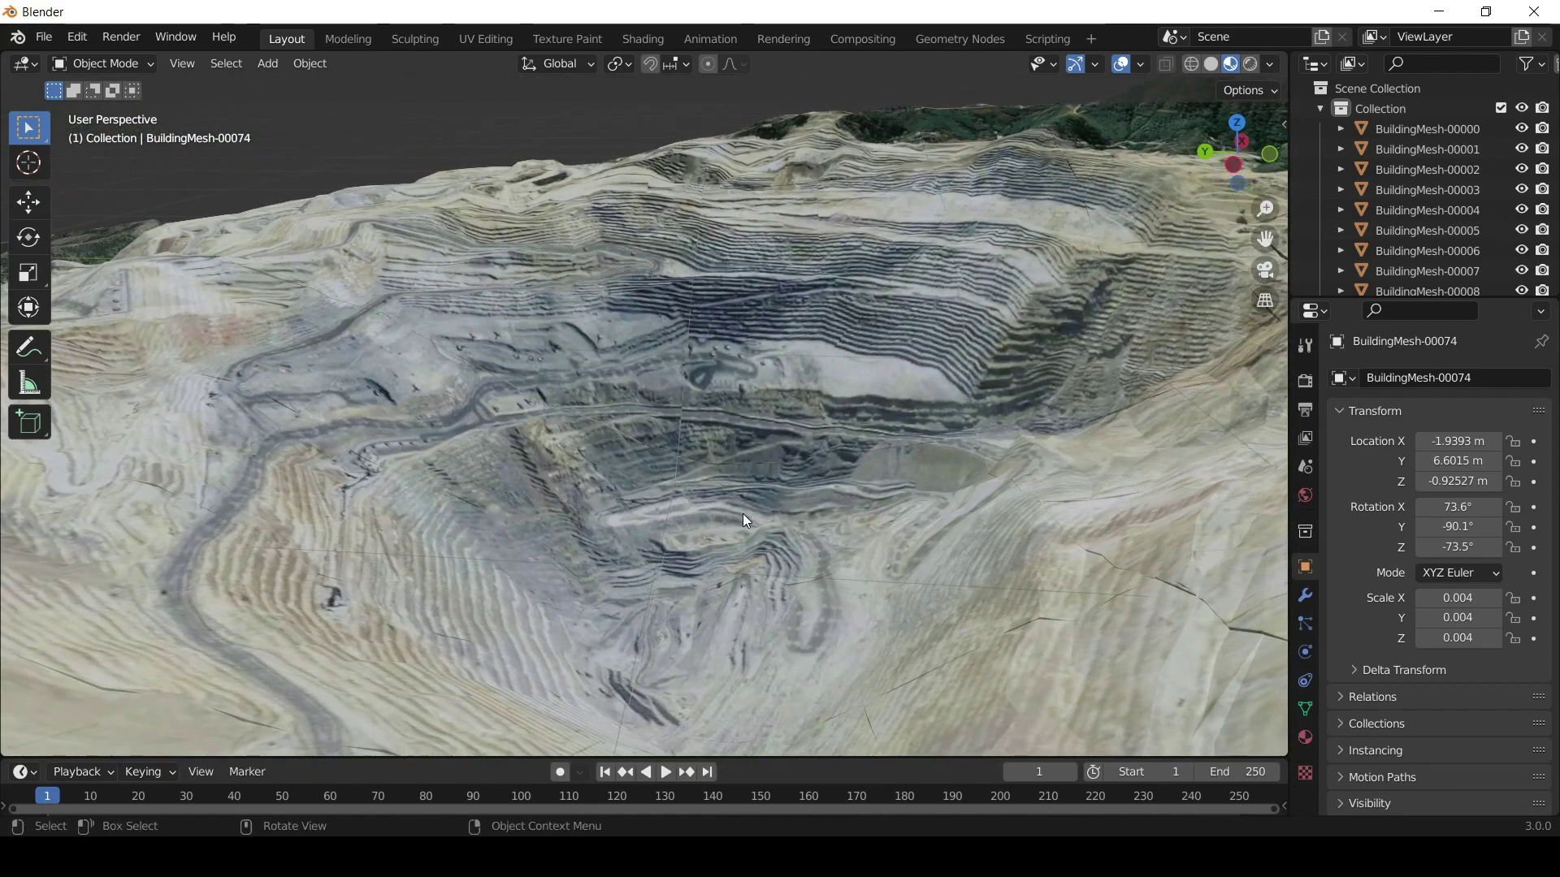
scroll(771, 520, down, 2)
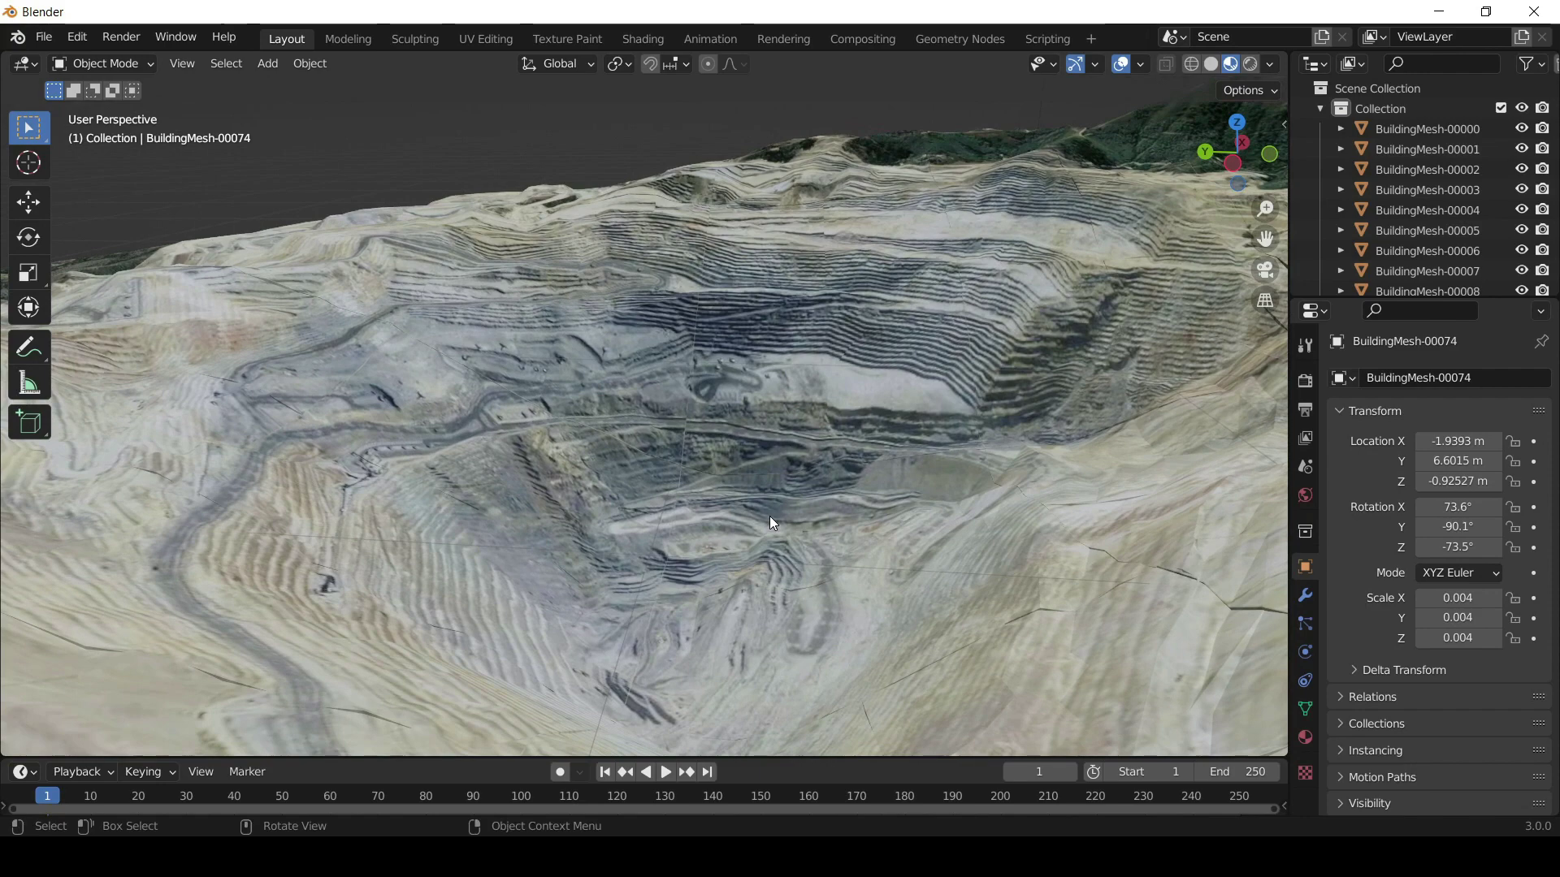
scroll(760, 514, down, 3)
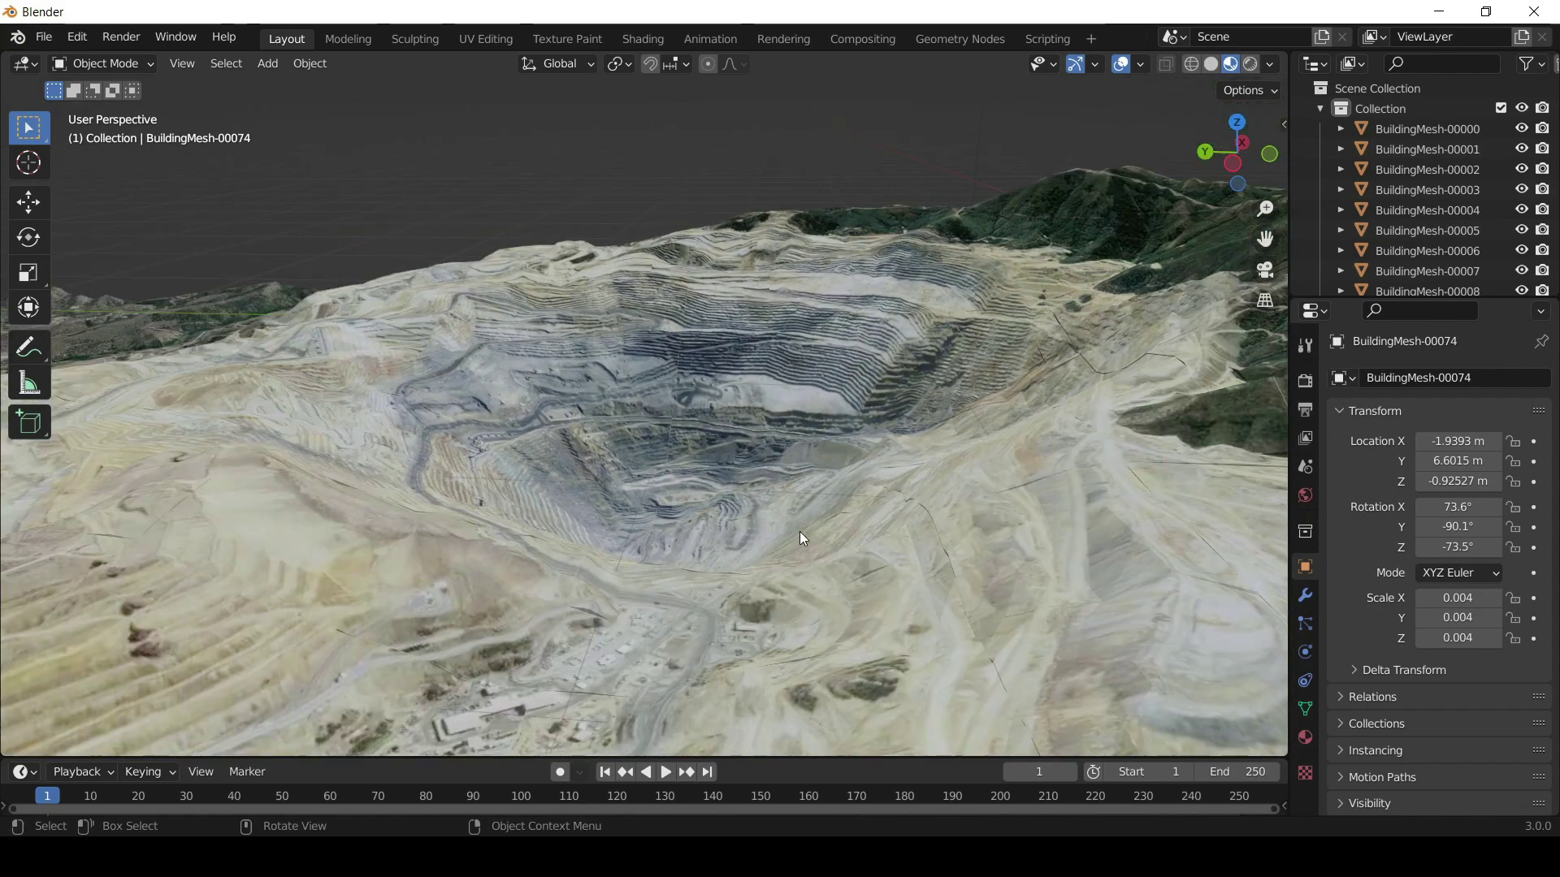
Bring up Edge and show the blender.org homepage announcing Blender 3.0
middle_drag(811, 532, 913, 531)
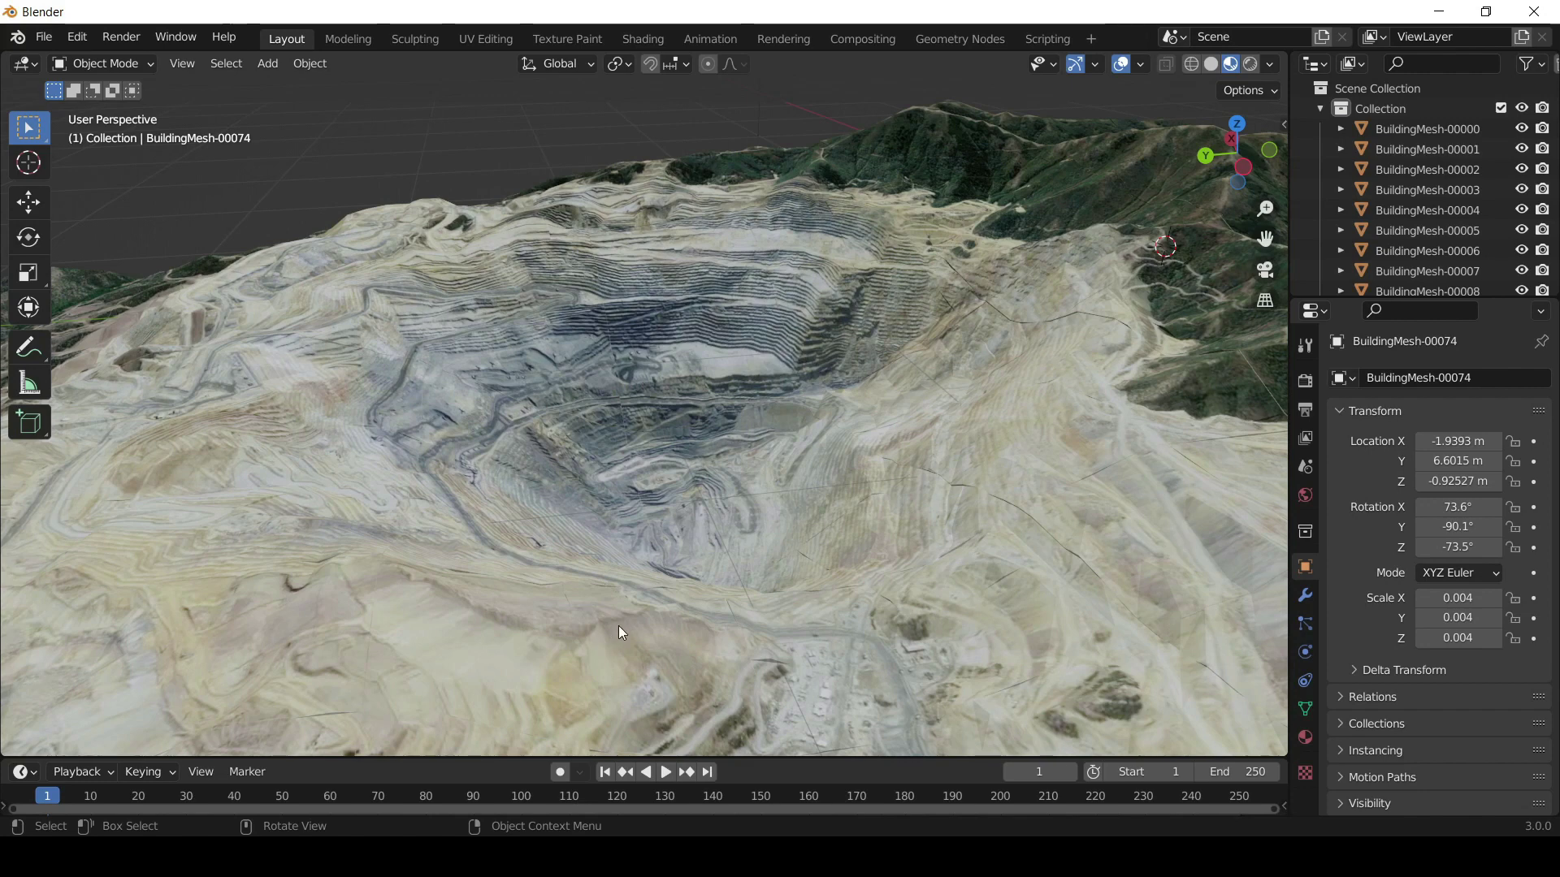
click(549, 857)
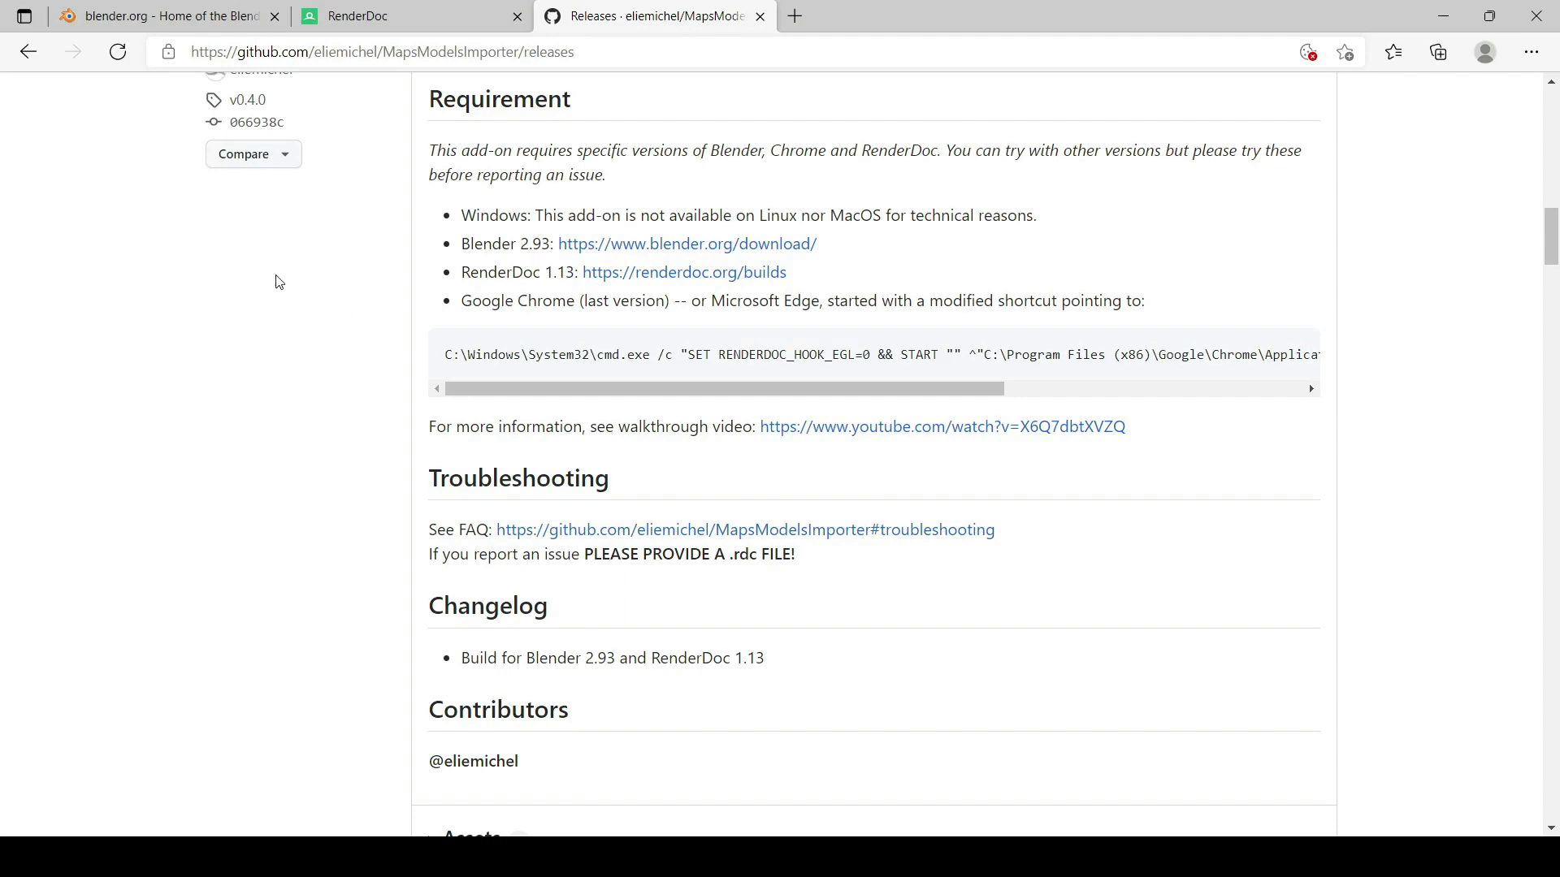
click(175, 24)
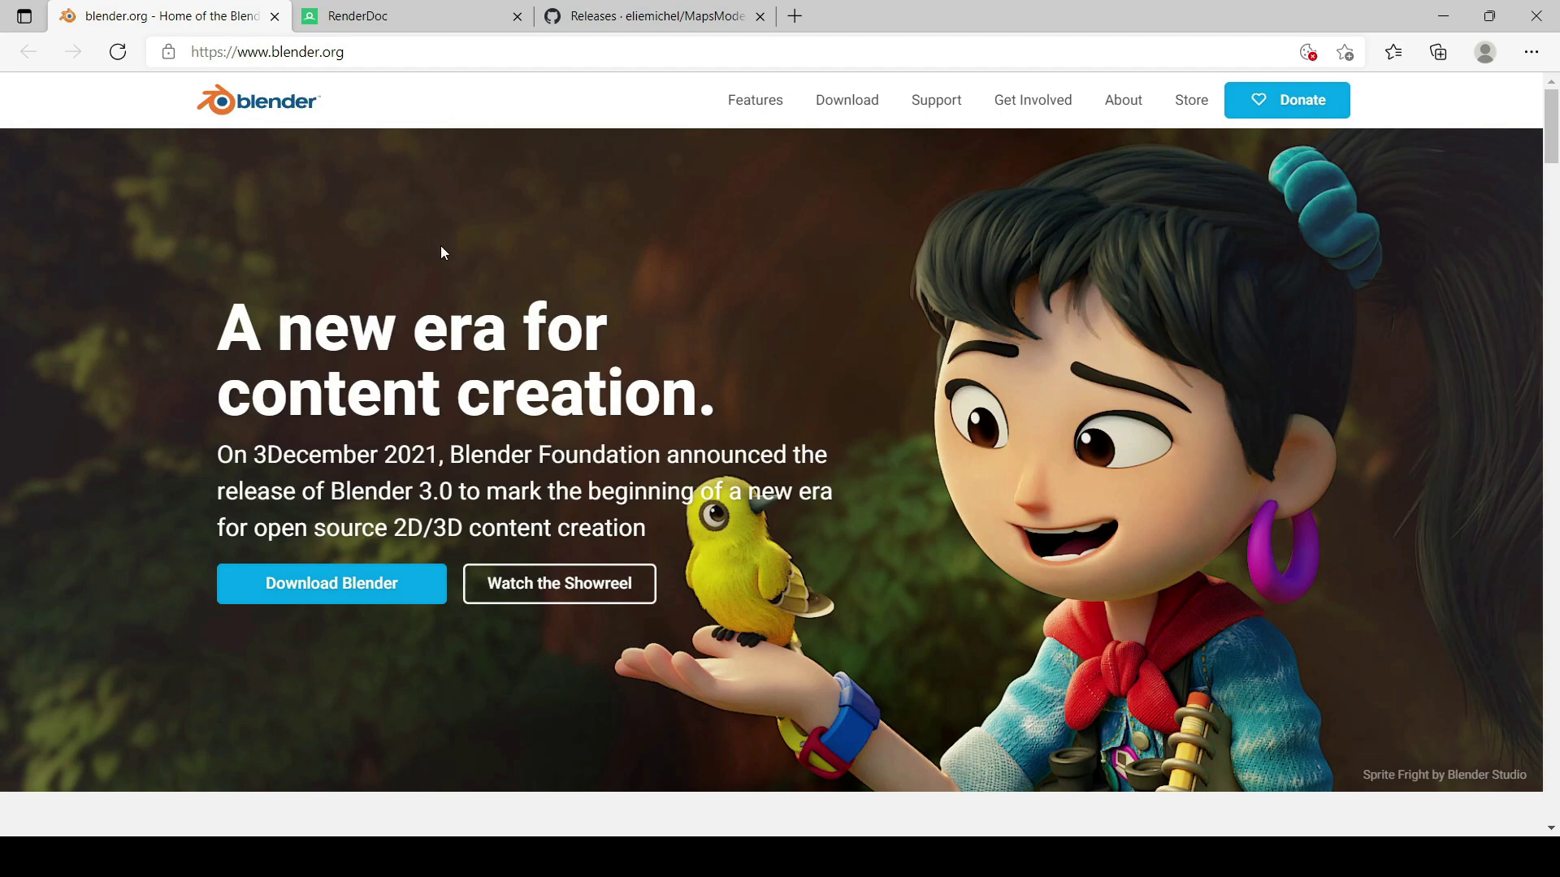
Switch to the RenderDoc homepage listing release v1.17 with its Windows x64 download
click(390, 24)
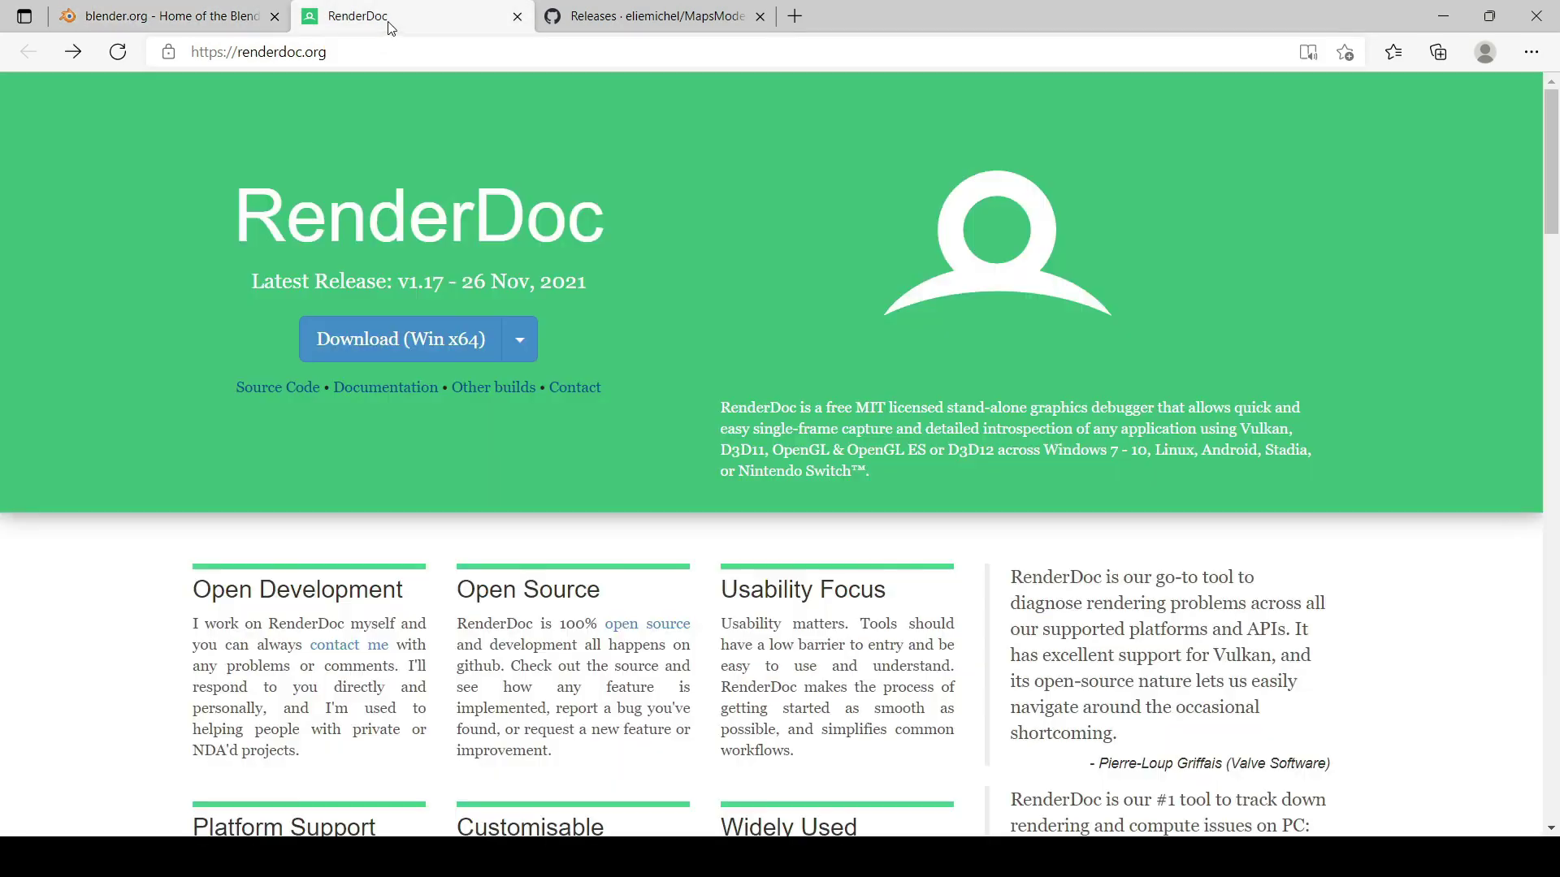
Compare the Maps Models Importer v0.4.1, v0.4.0 and v0.3.7 requirements (Blender 2.82+, RenderDoc 1.10)
click(626, 27)
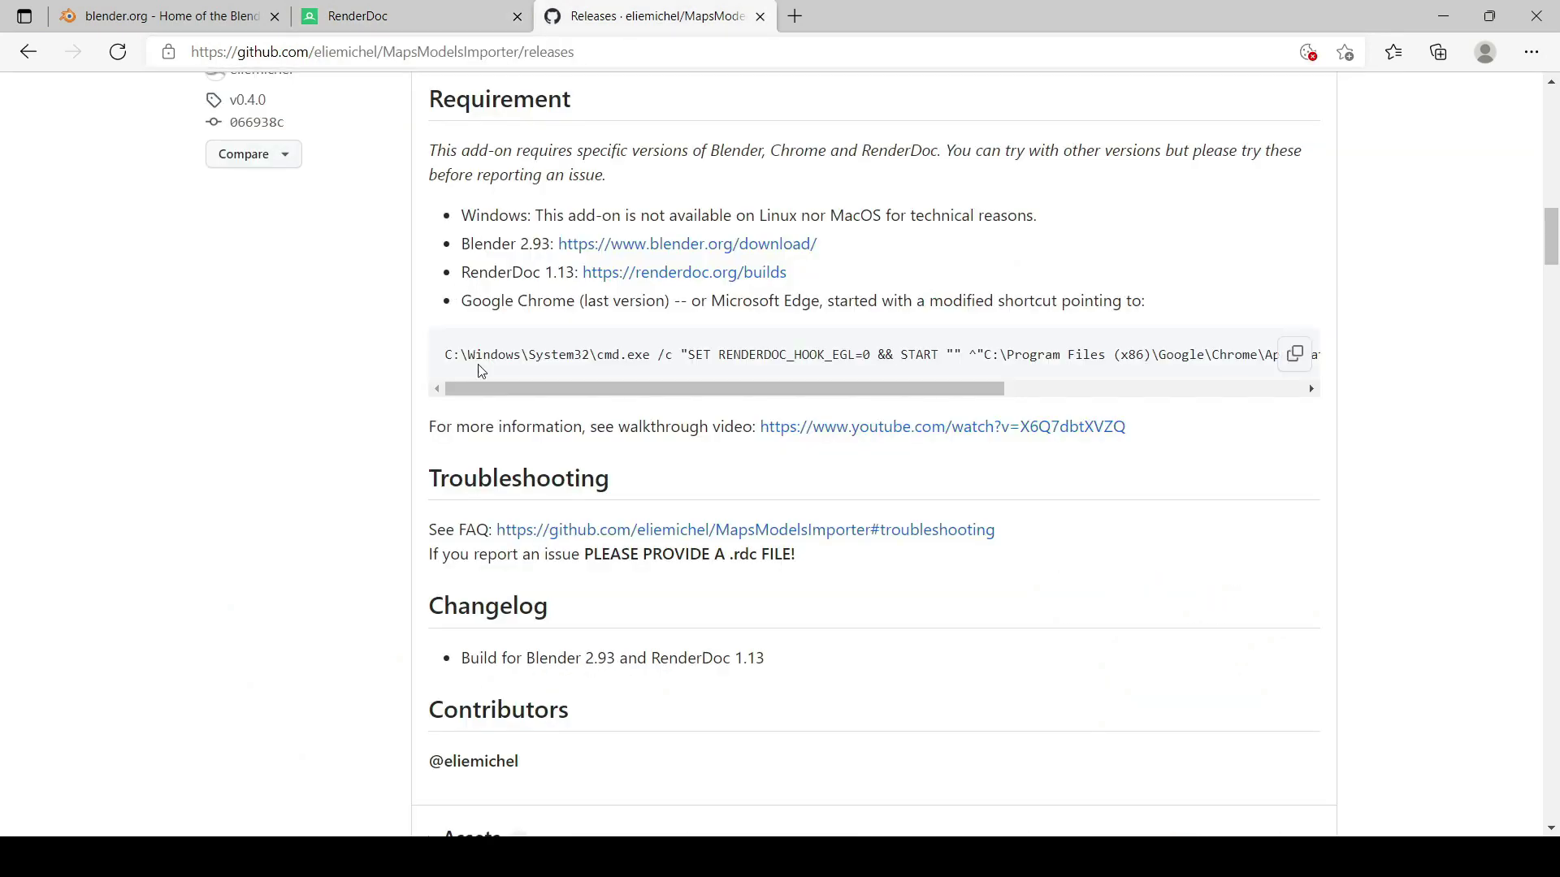
scroll(431, 423, up, 5)
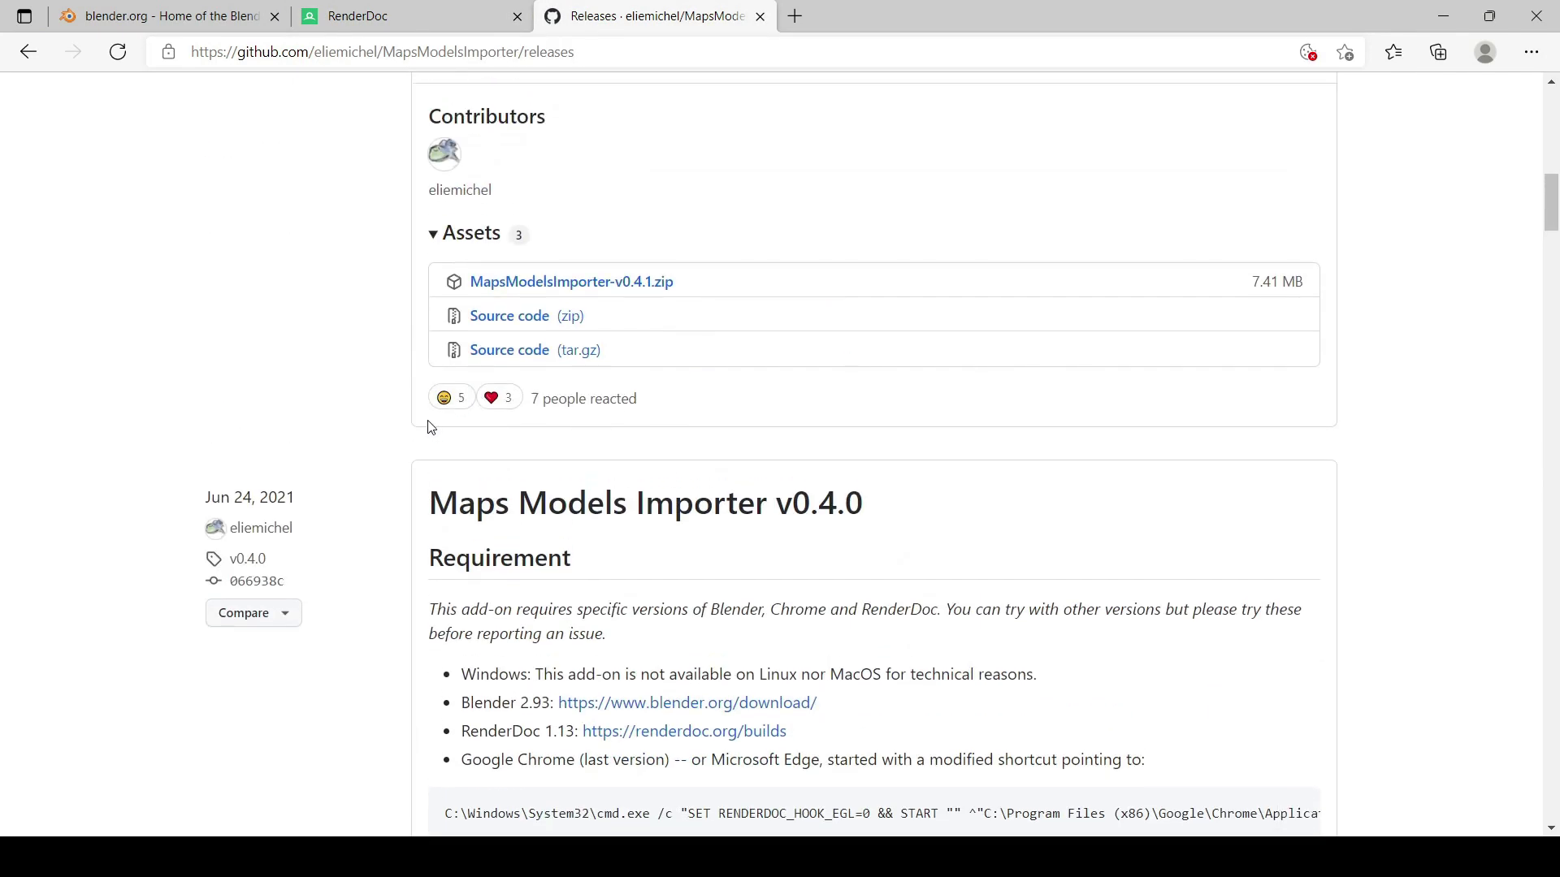
scroll(430, 428, up, 10)
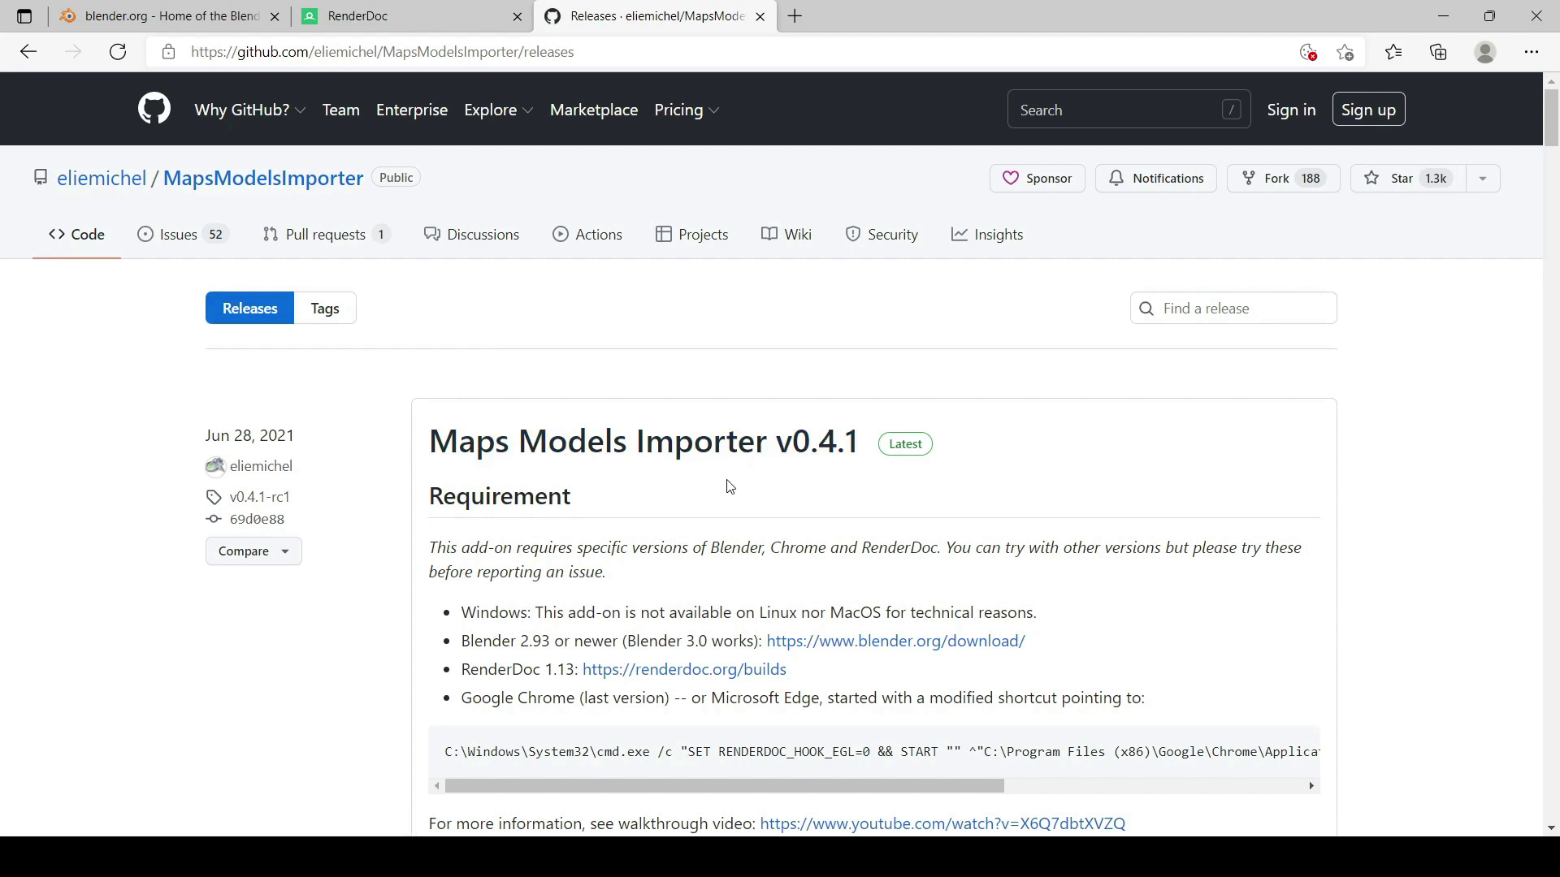
scroll(668, 482, down, 1)
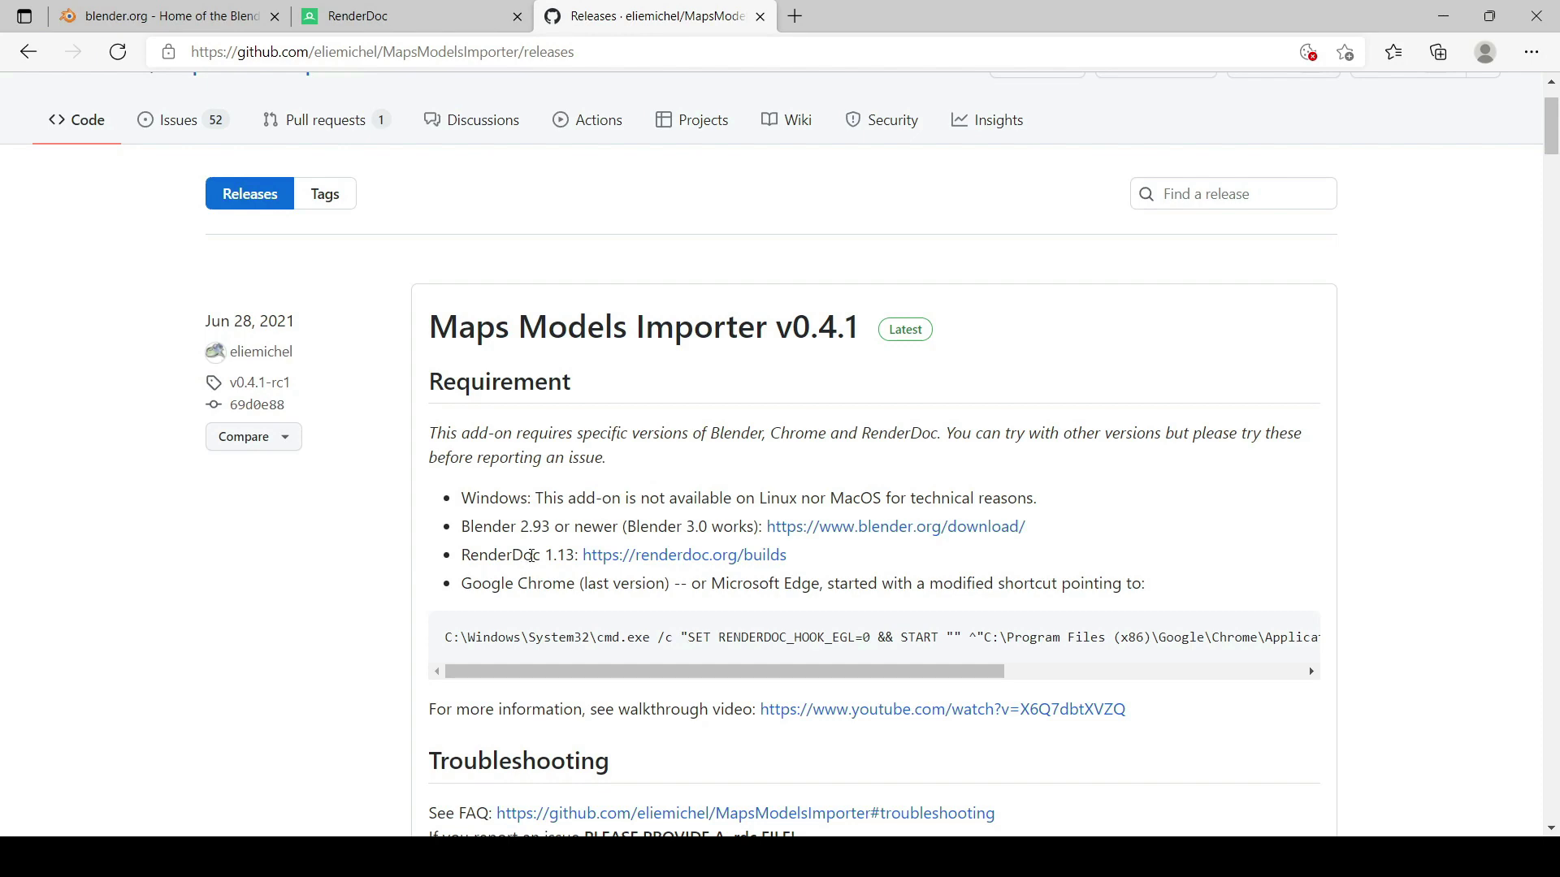
scroll(544, 532, down, 4)
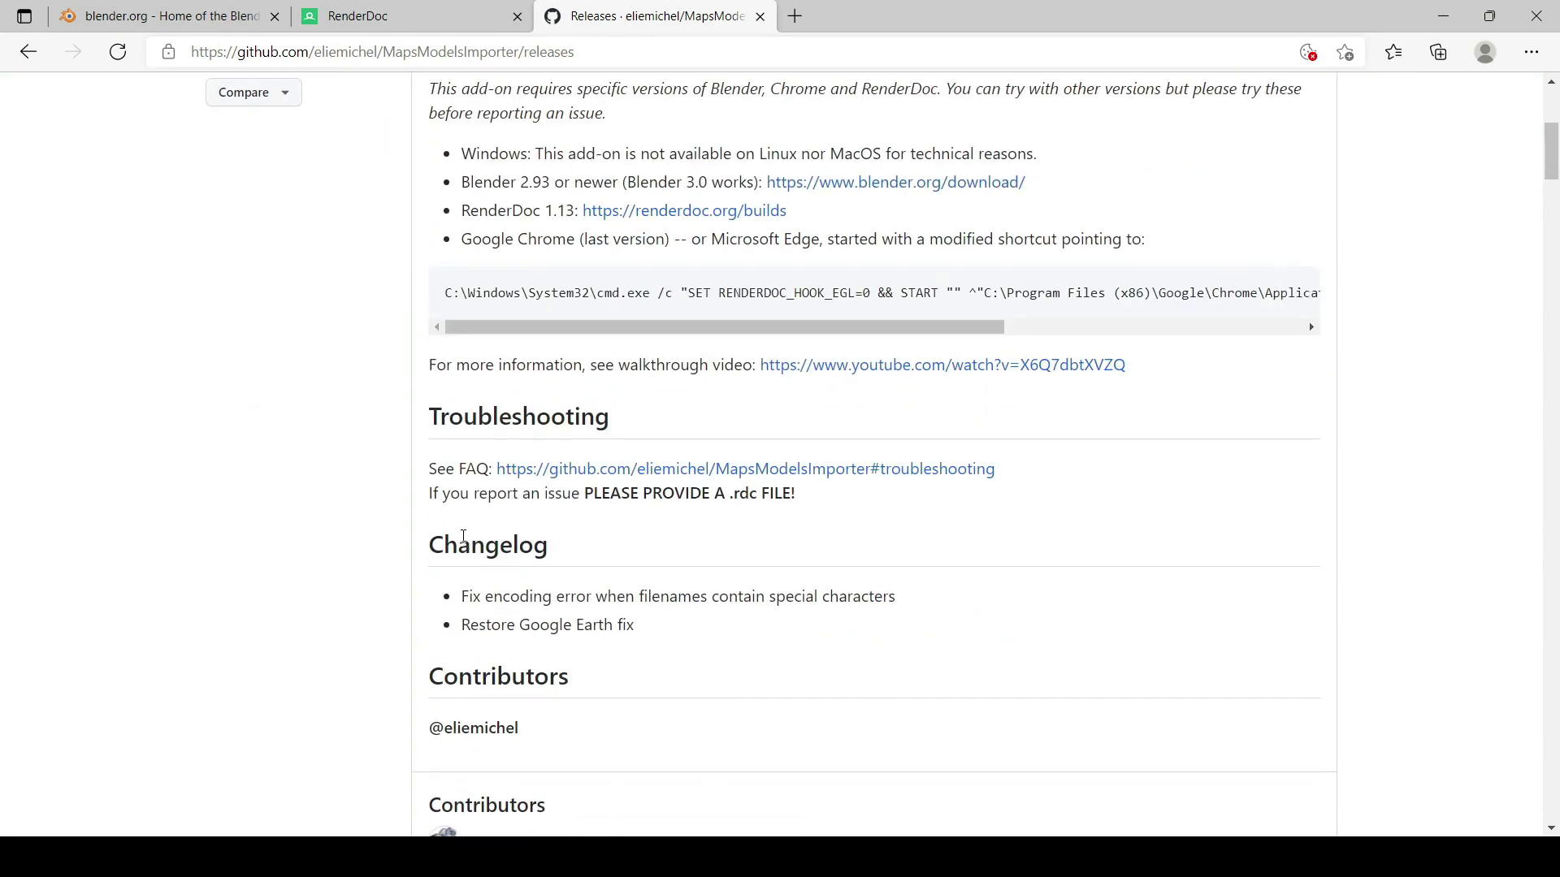
scroll(520, 325, up, 1)
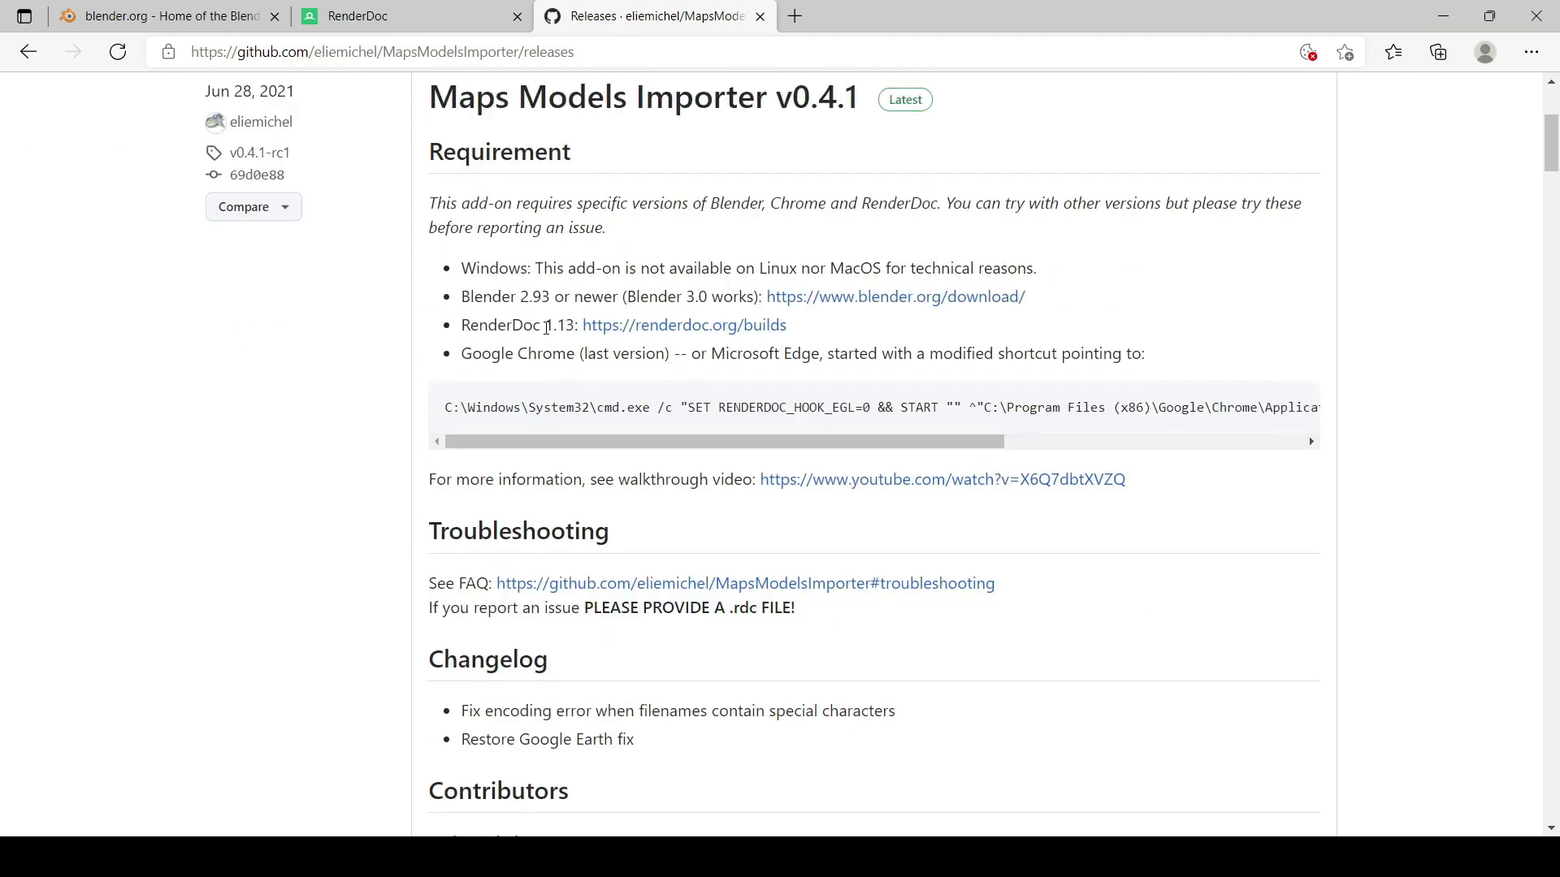
scroll(435, 365, down, 12)
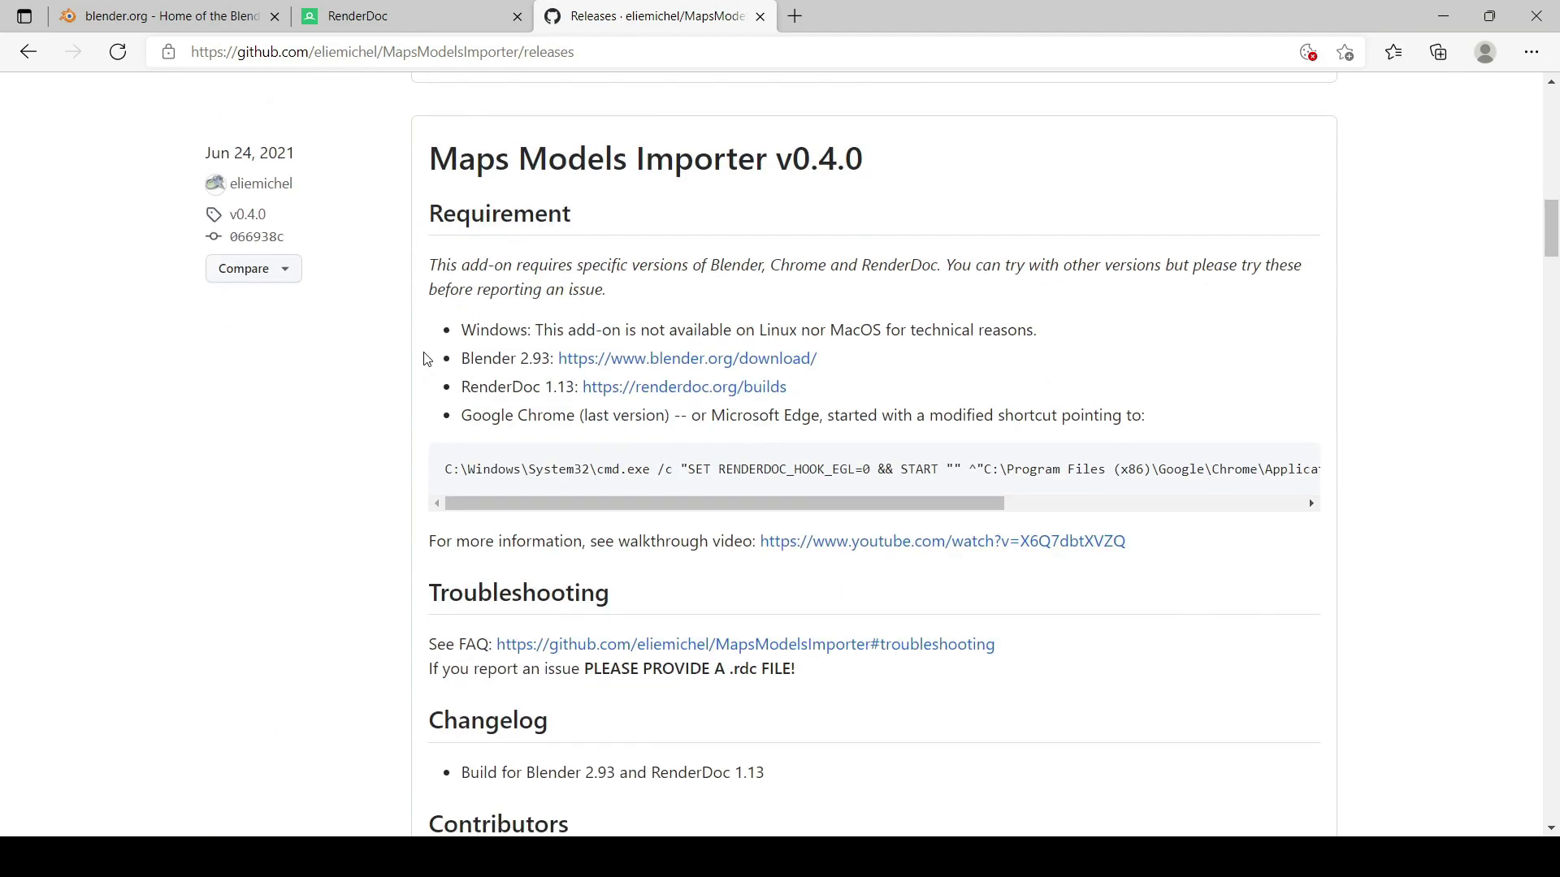
scroll(426, 358, down, 12)
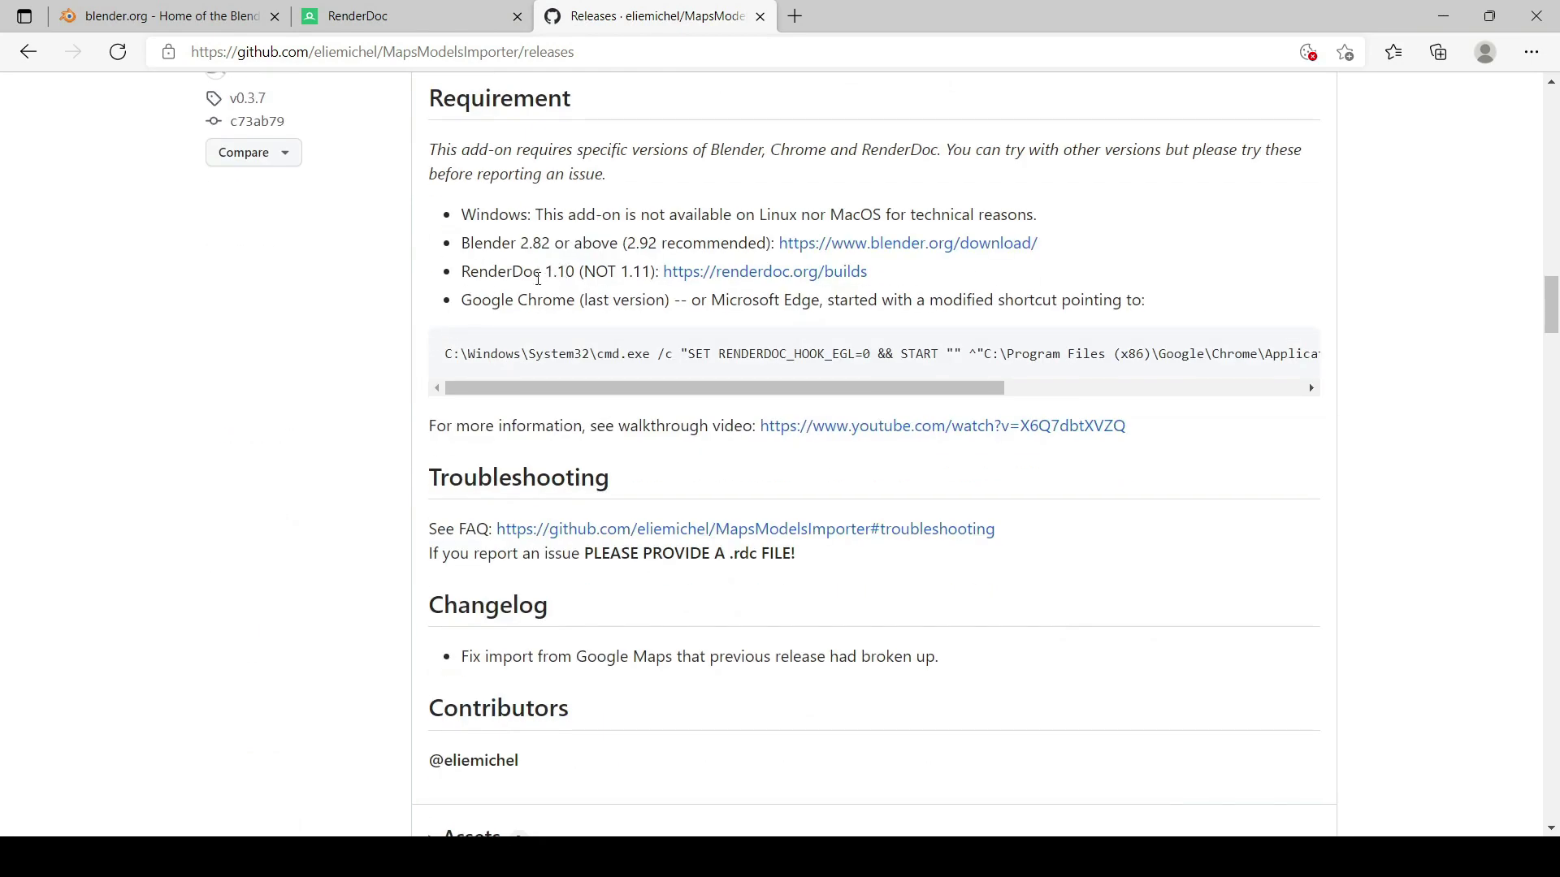
scroll(538, 278, up, 1)
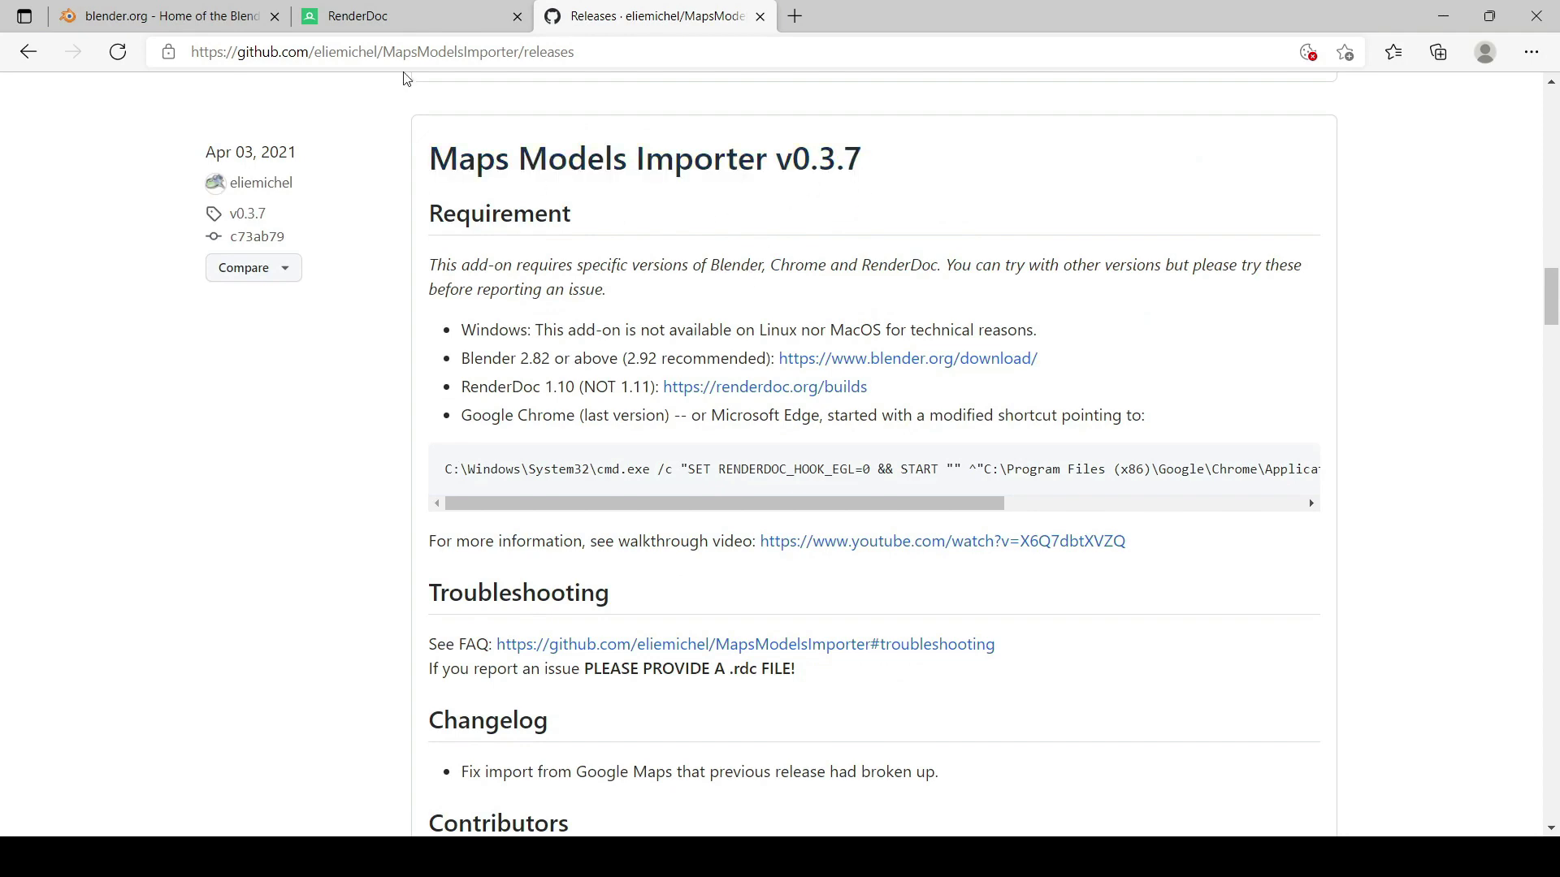
Open RenderDoc's Downloads page of all stable builds, then return to the GitHub releases
click(417, 16)
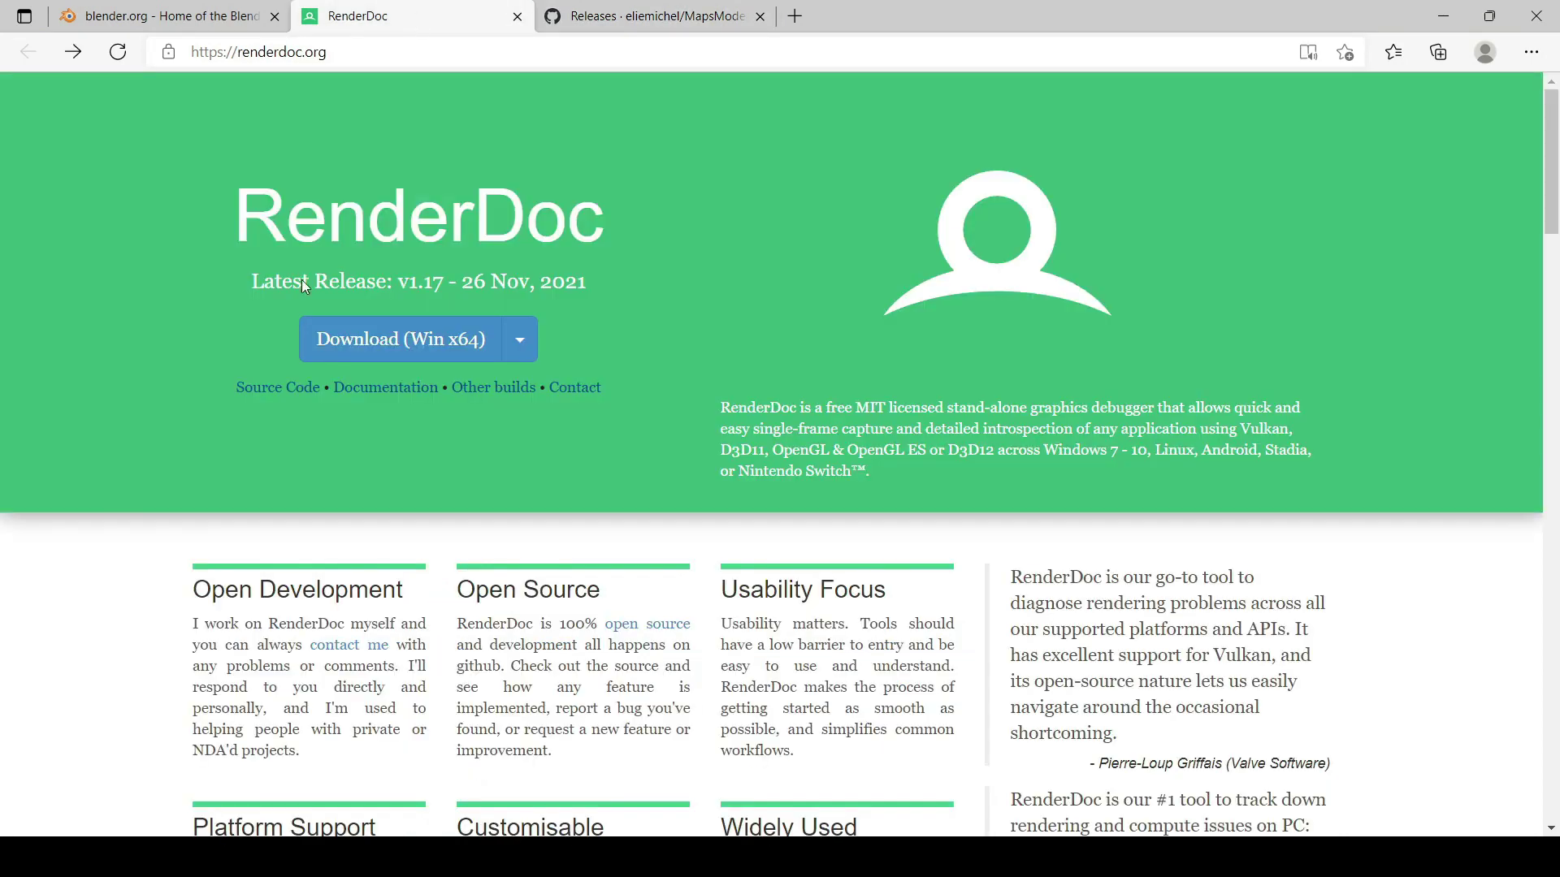
click(484, 391)
scroll(302, 304, down, 12)
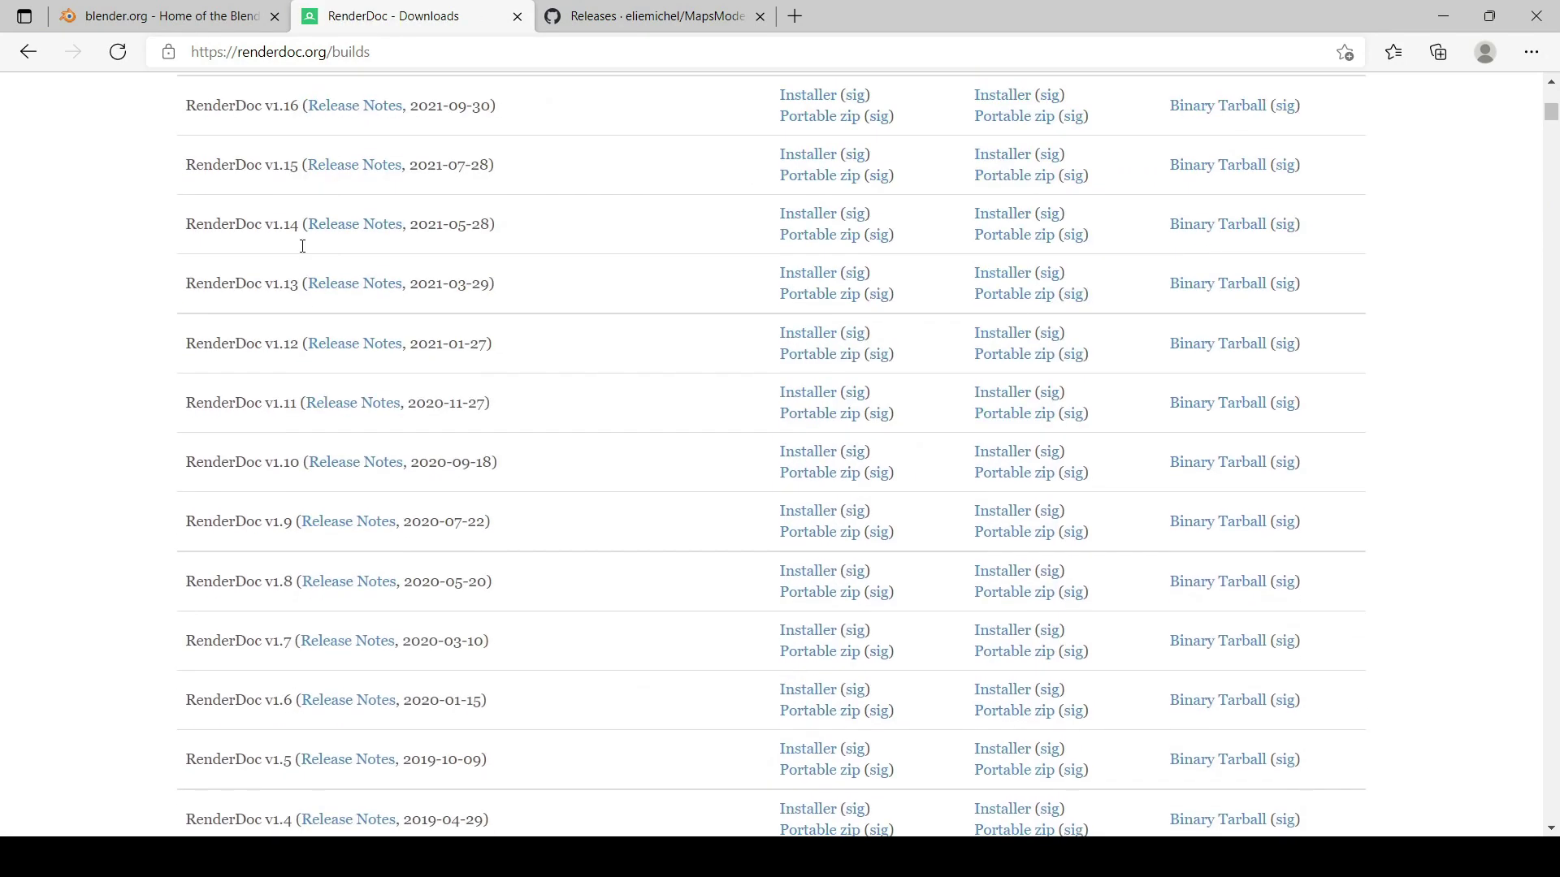
scroll(349, 439, up, 5)
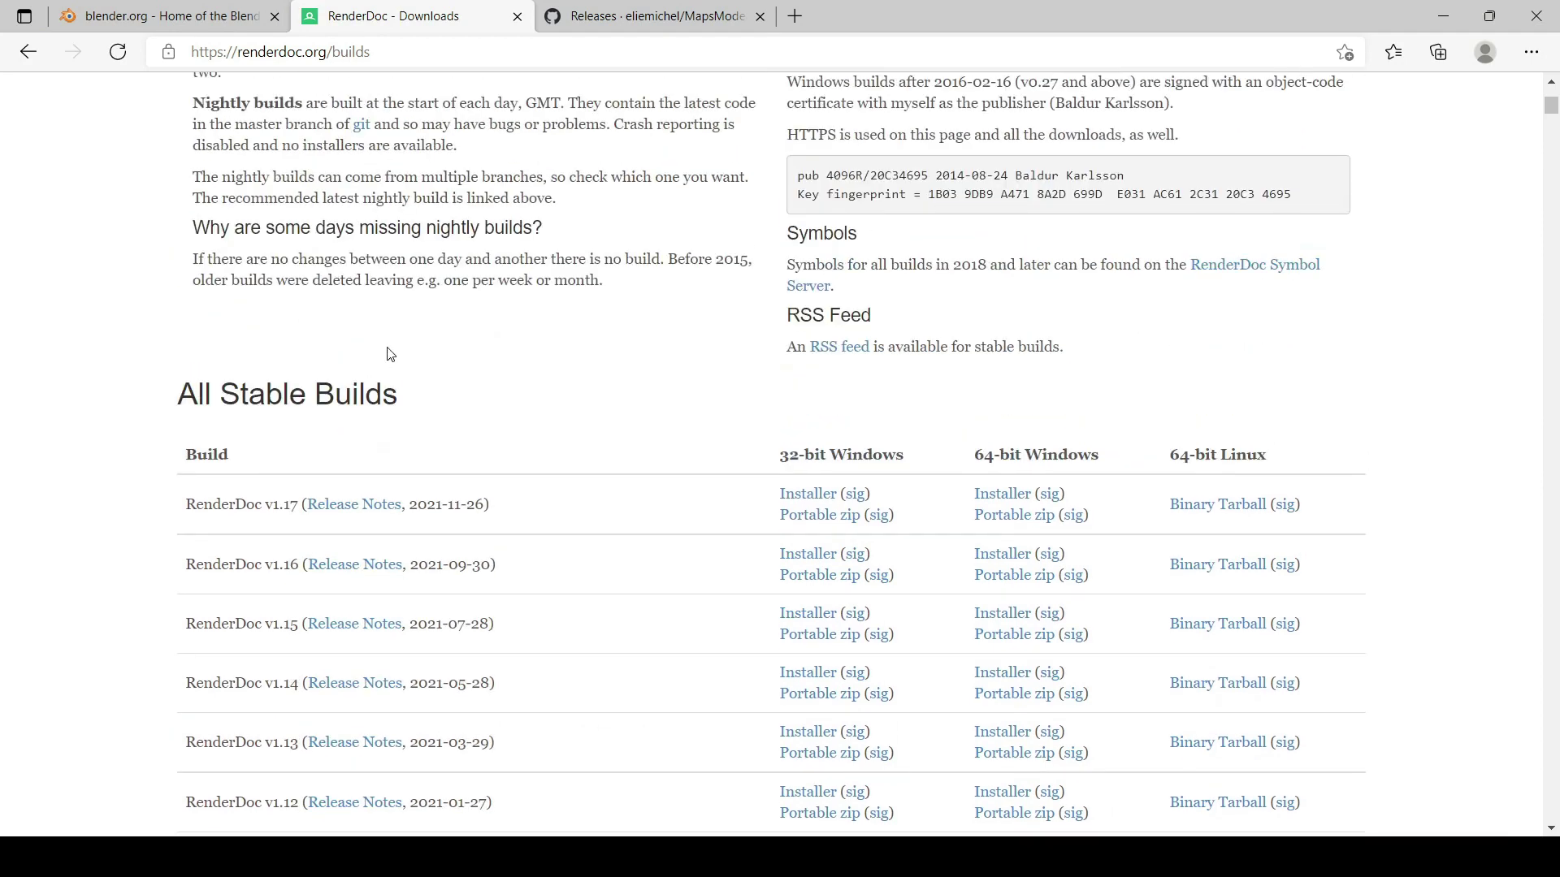
scroll(386, 367, up, 4)
click(650, 16)
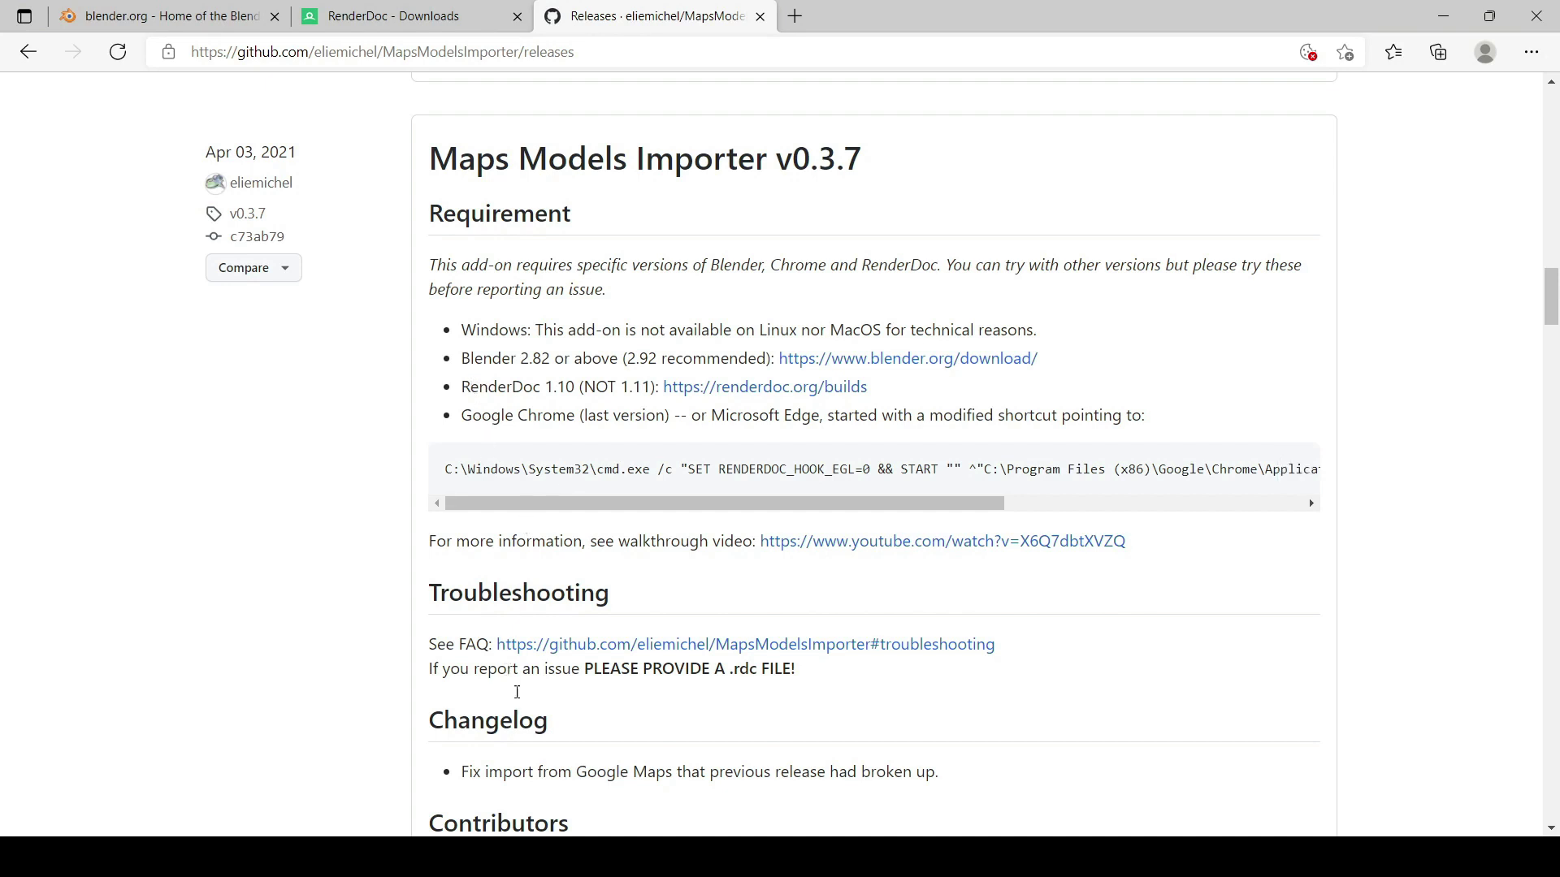
Switch from Edge to the soft folder in File Explorer
click(459, 778)
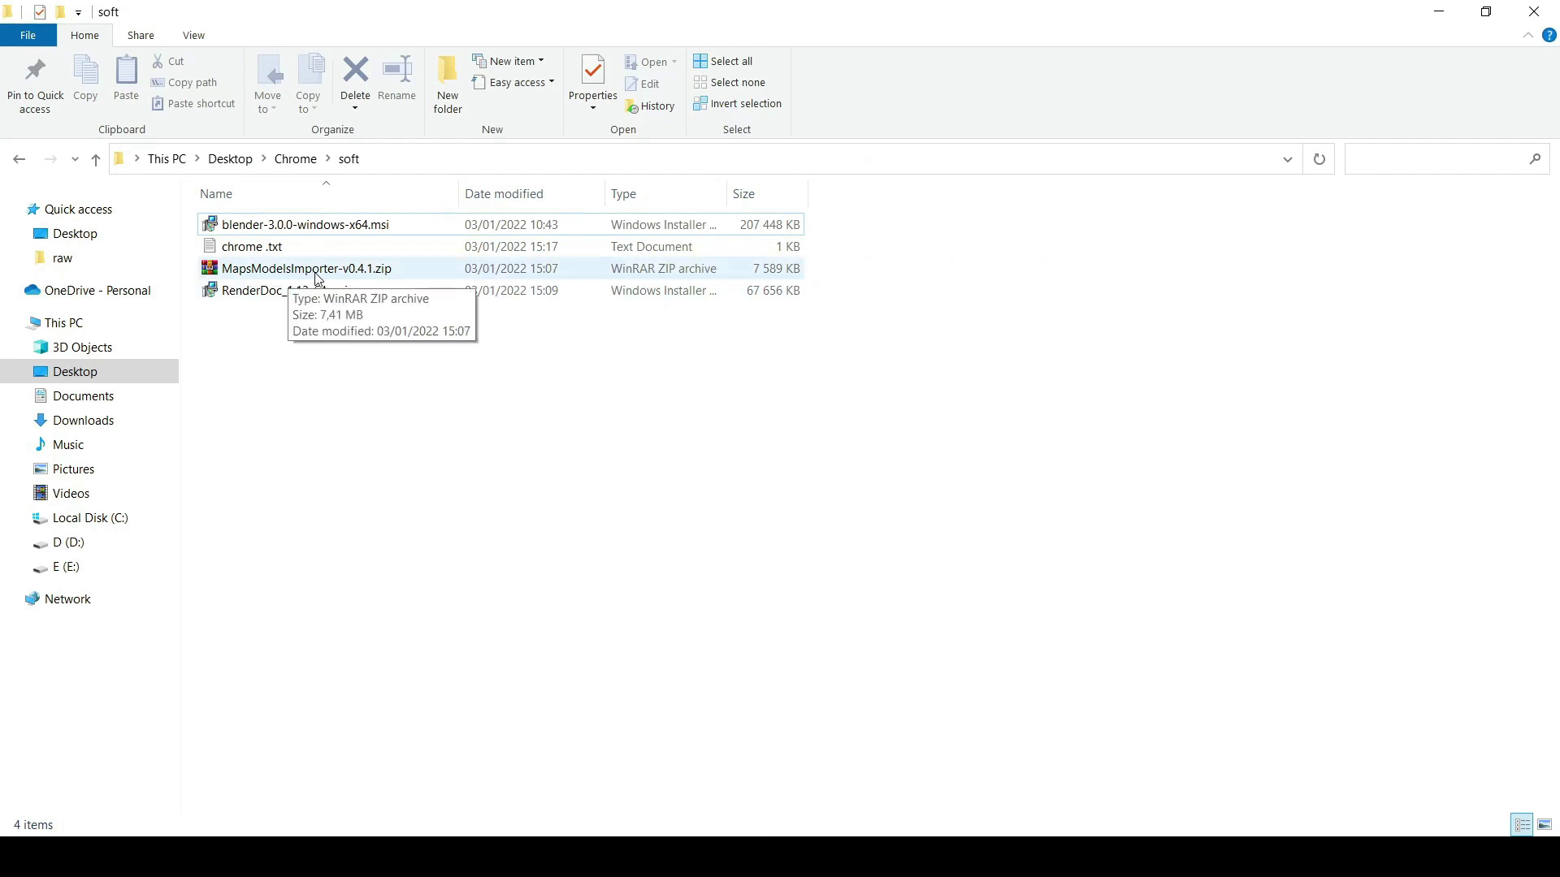
click(1253, 858)
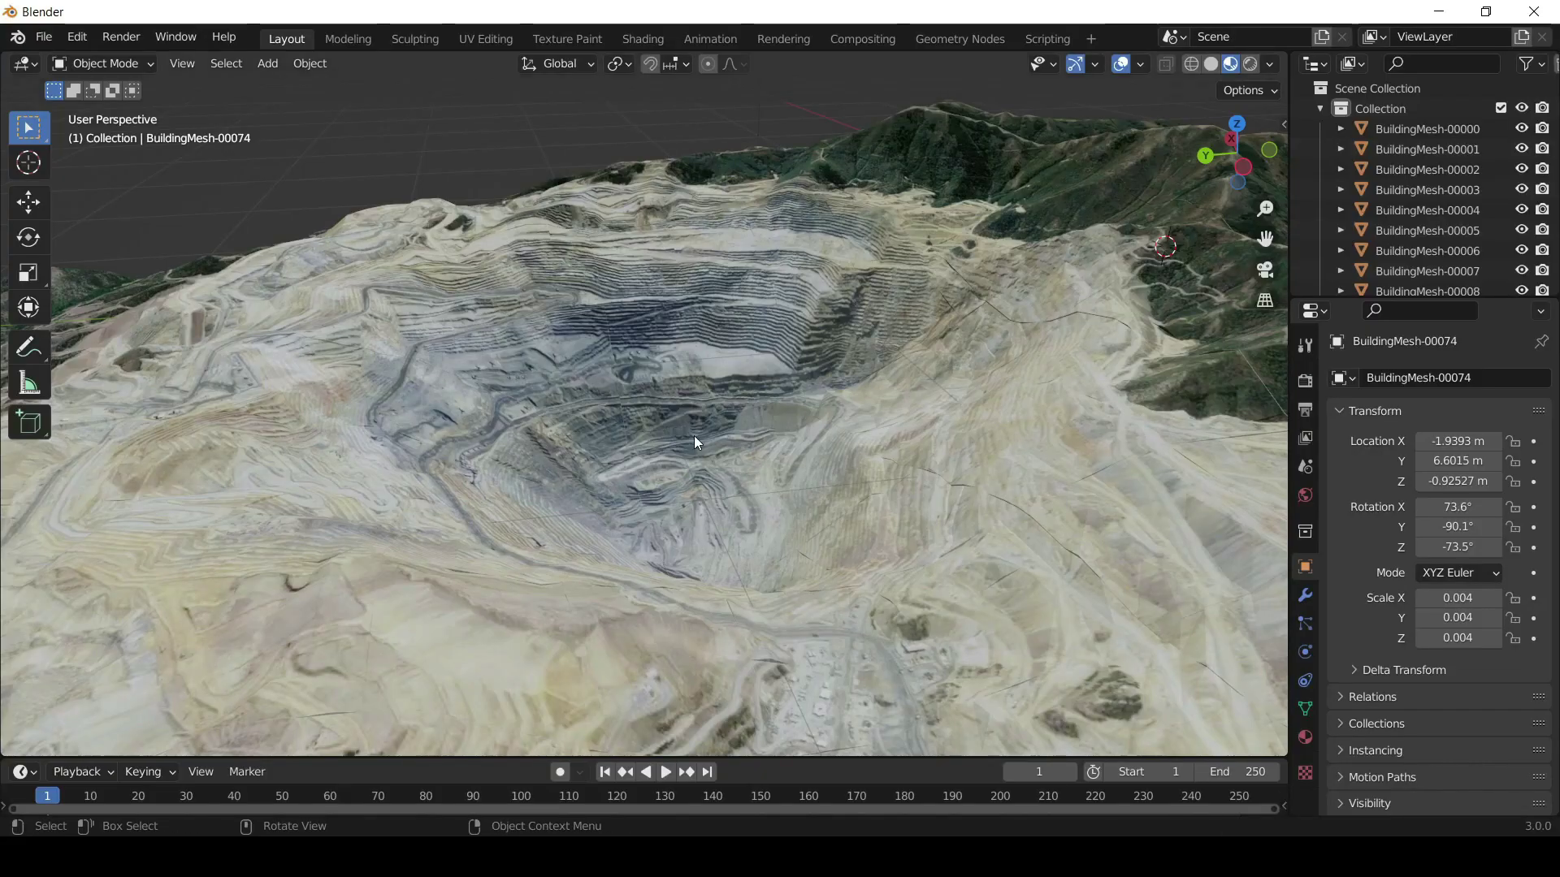
click(73, 41)
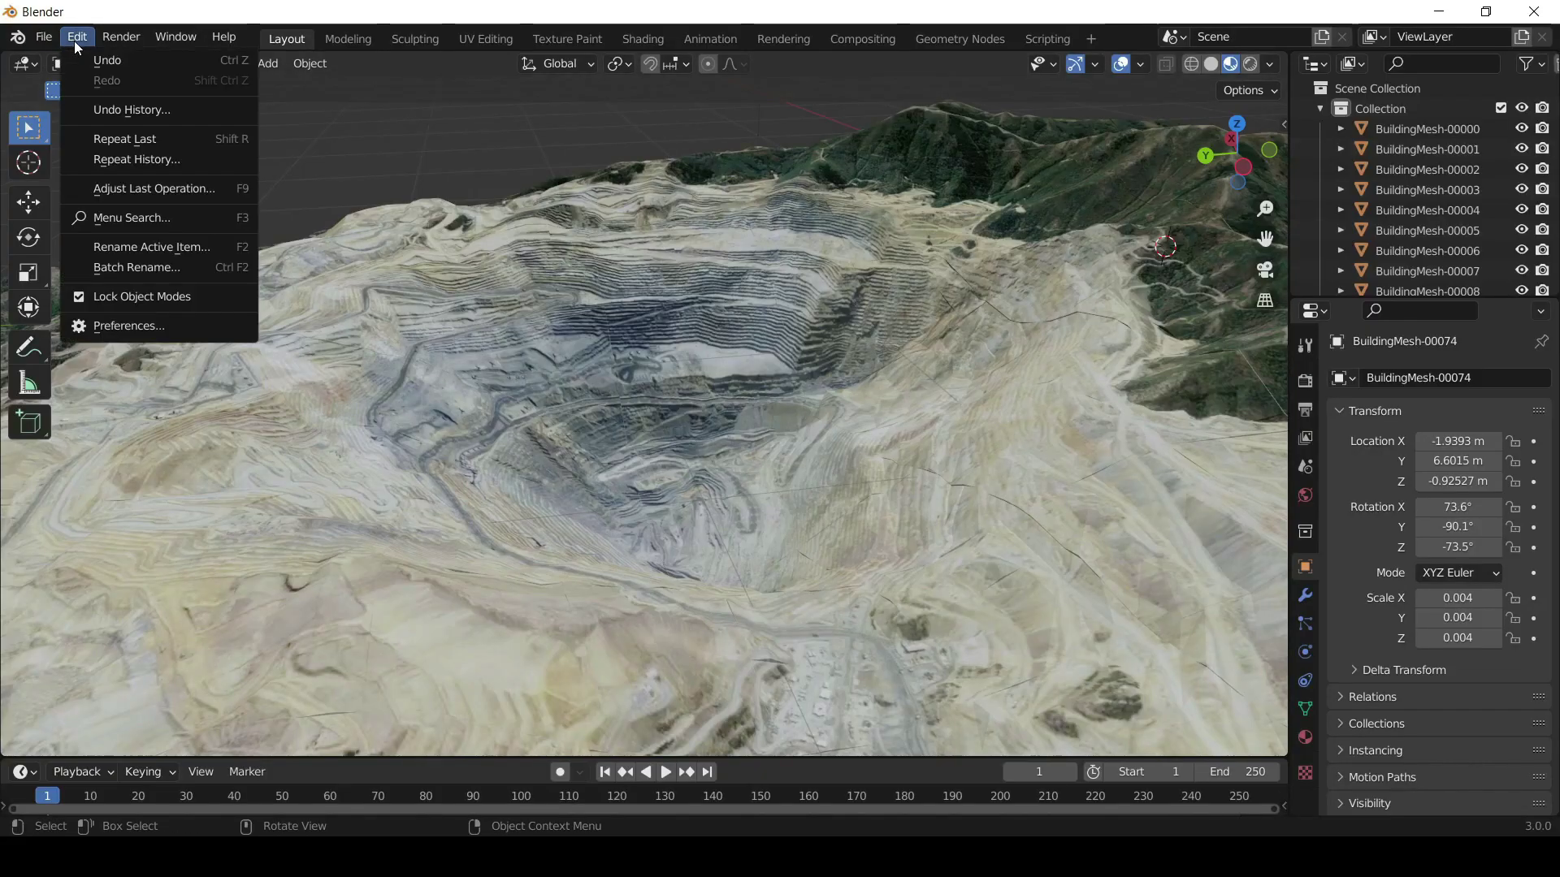
click(148, 332)
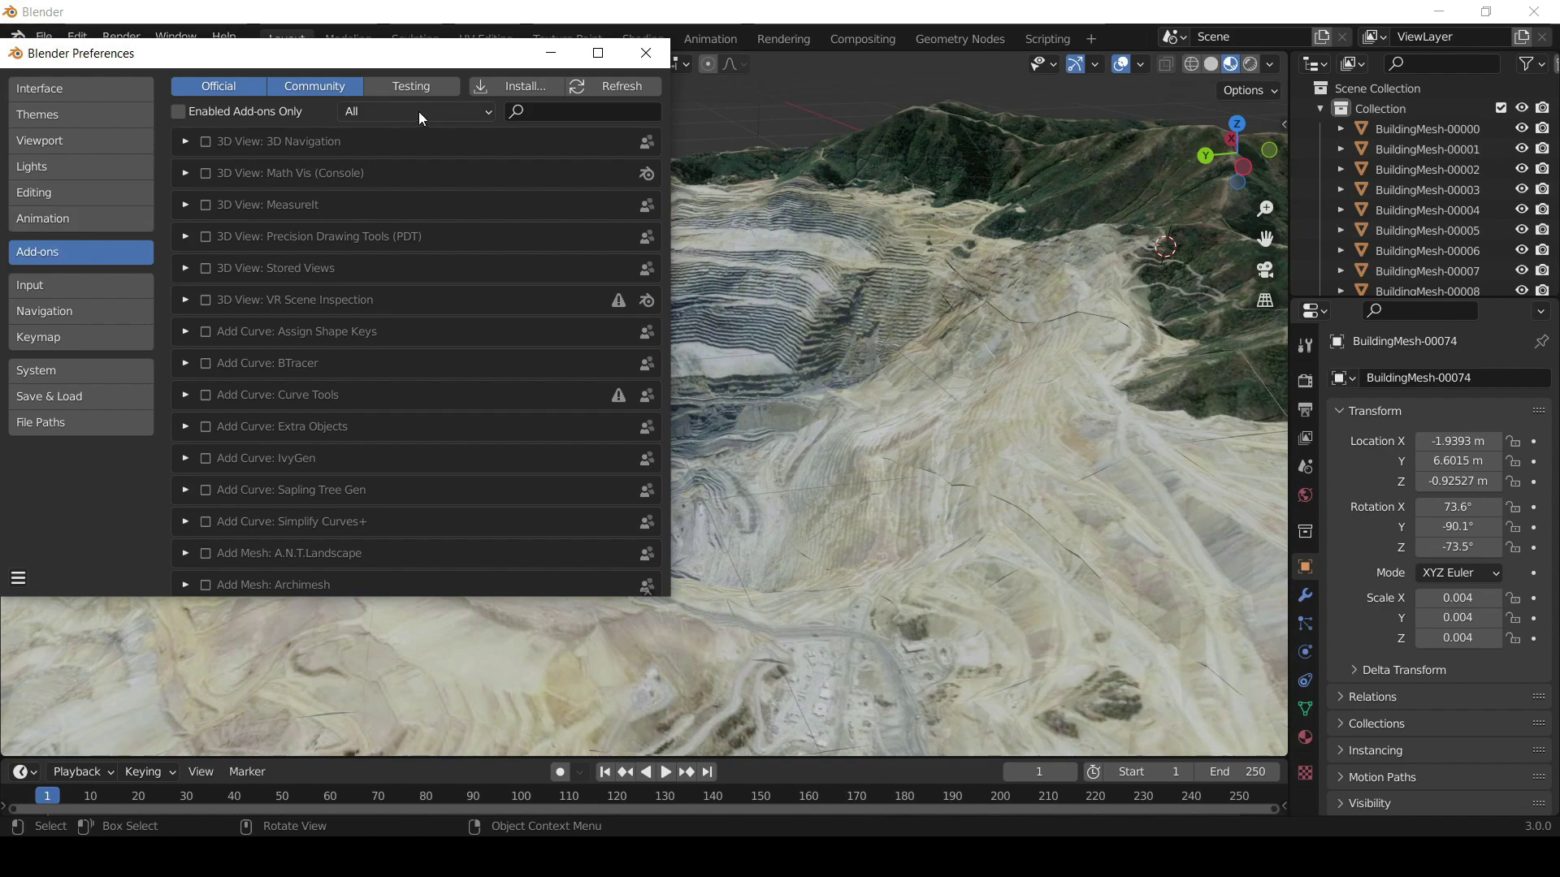
click(528, 85)
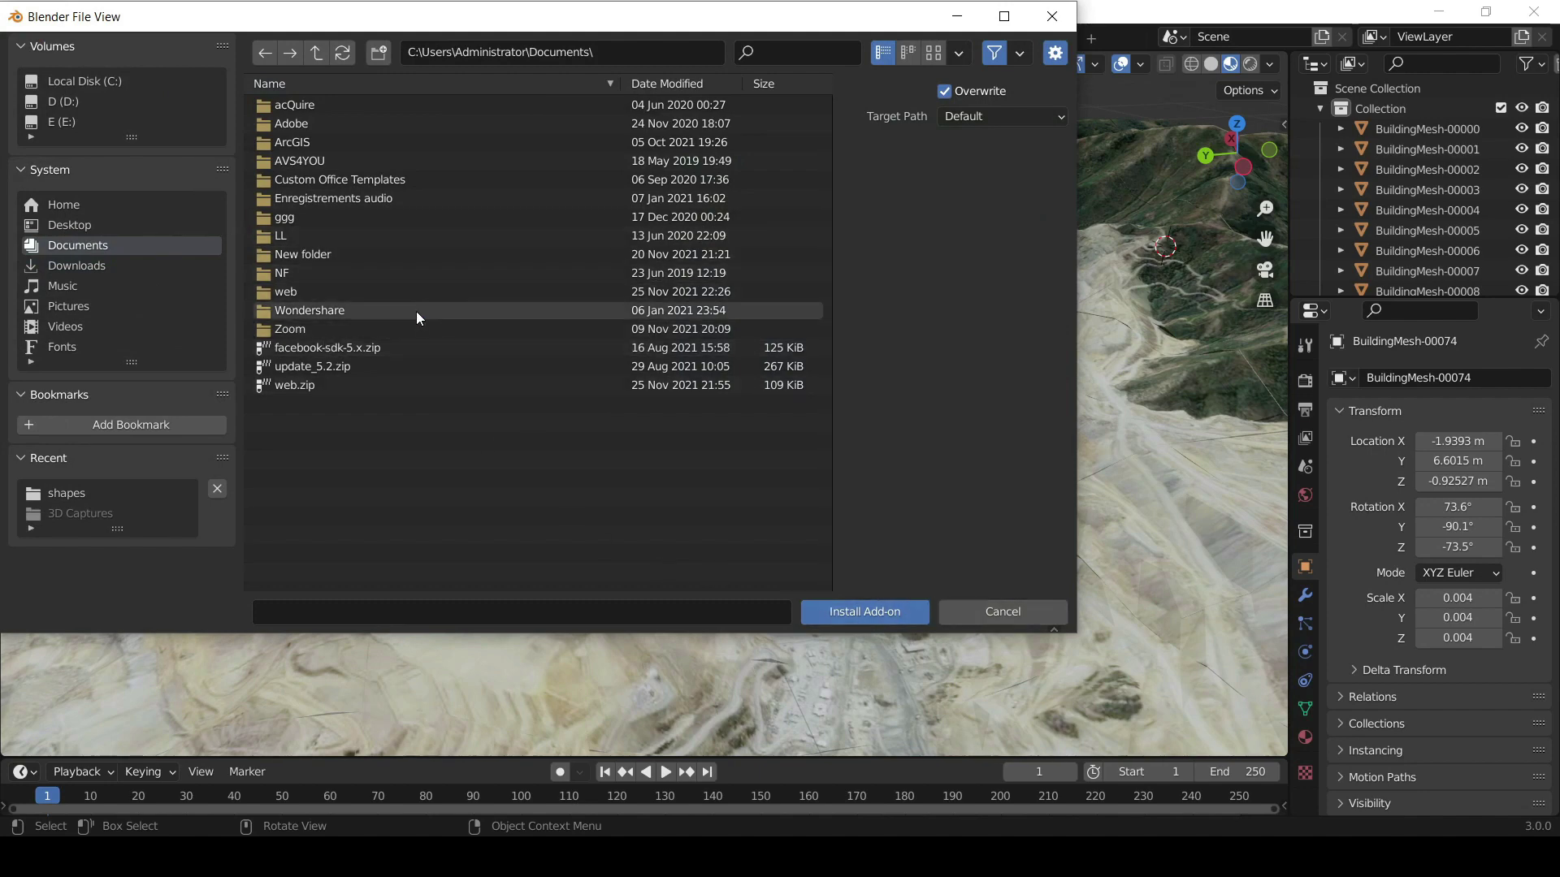
click(1015, 615)
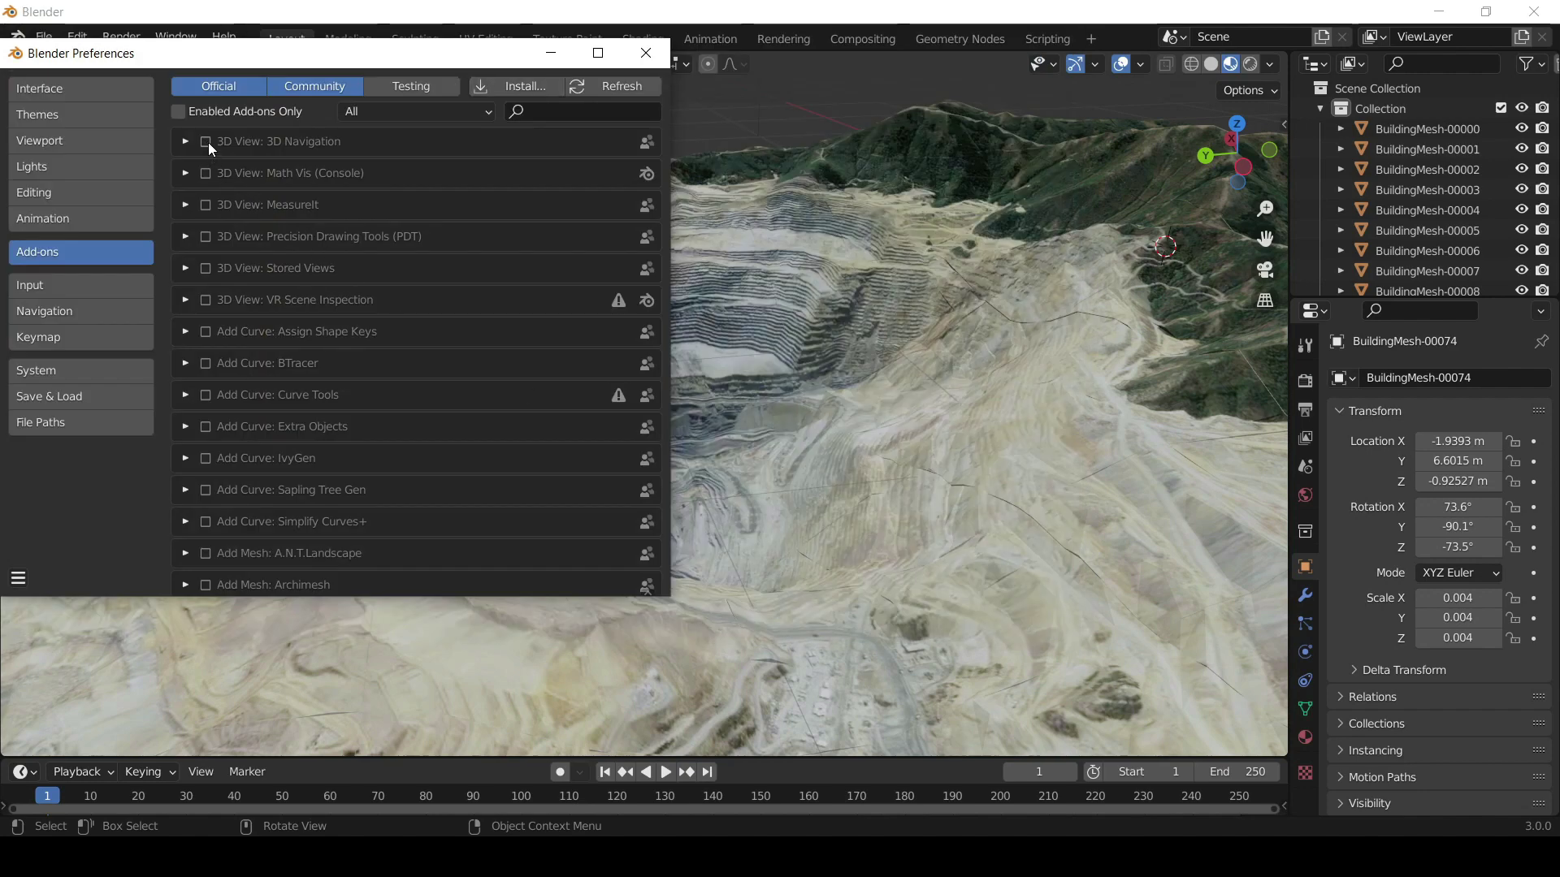
click(646, 53)
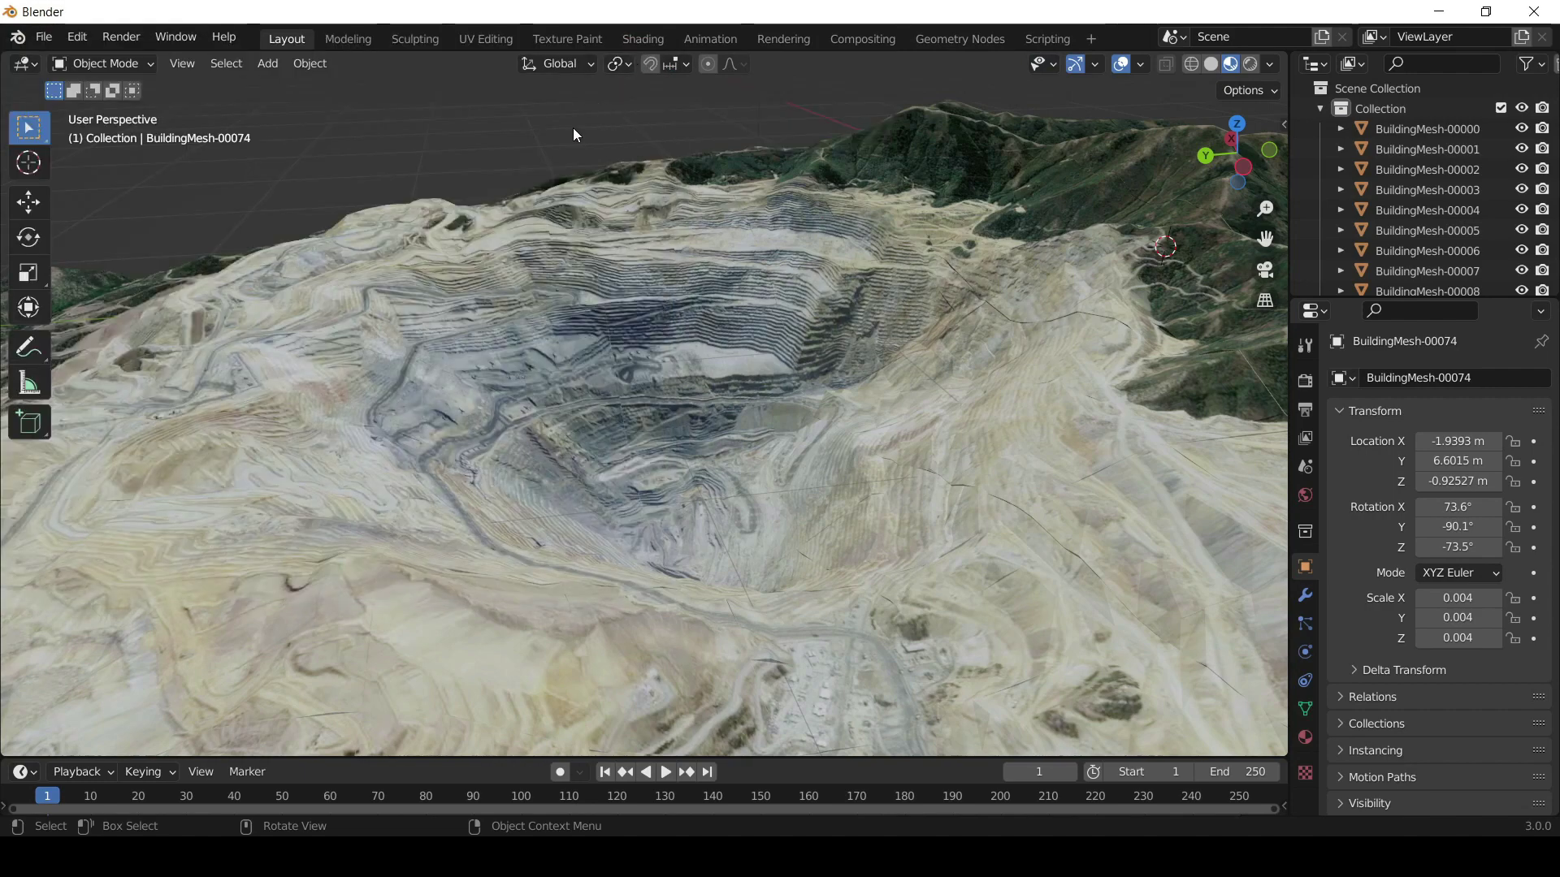
click(43, 40)
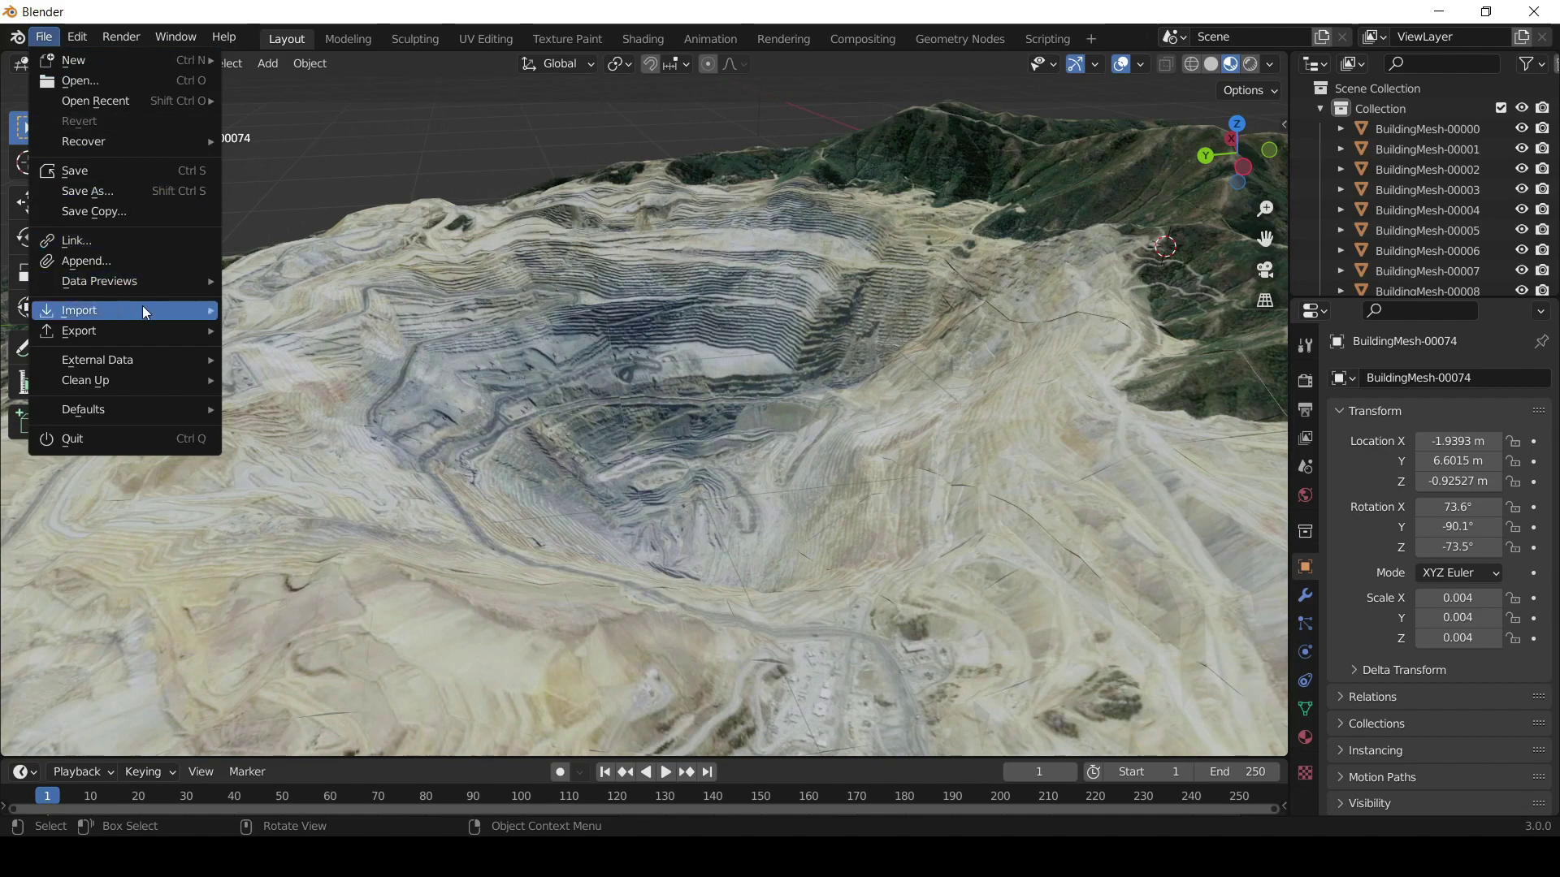
mouse_move(144, 309)
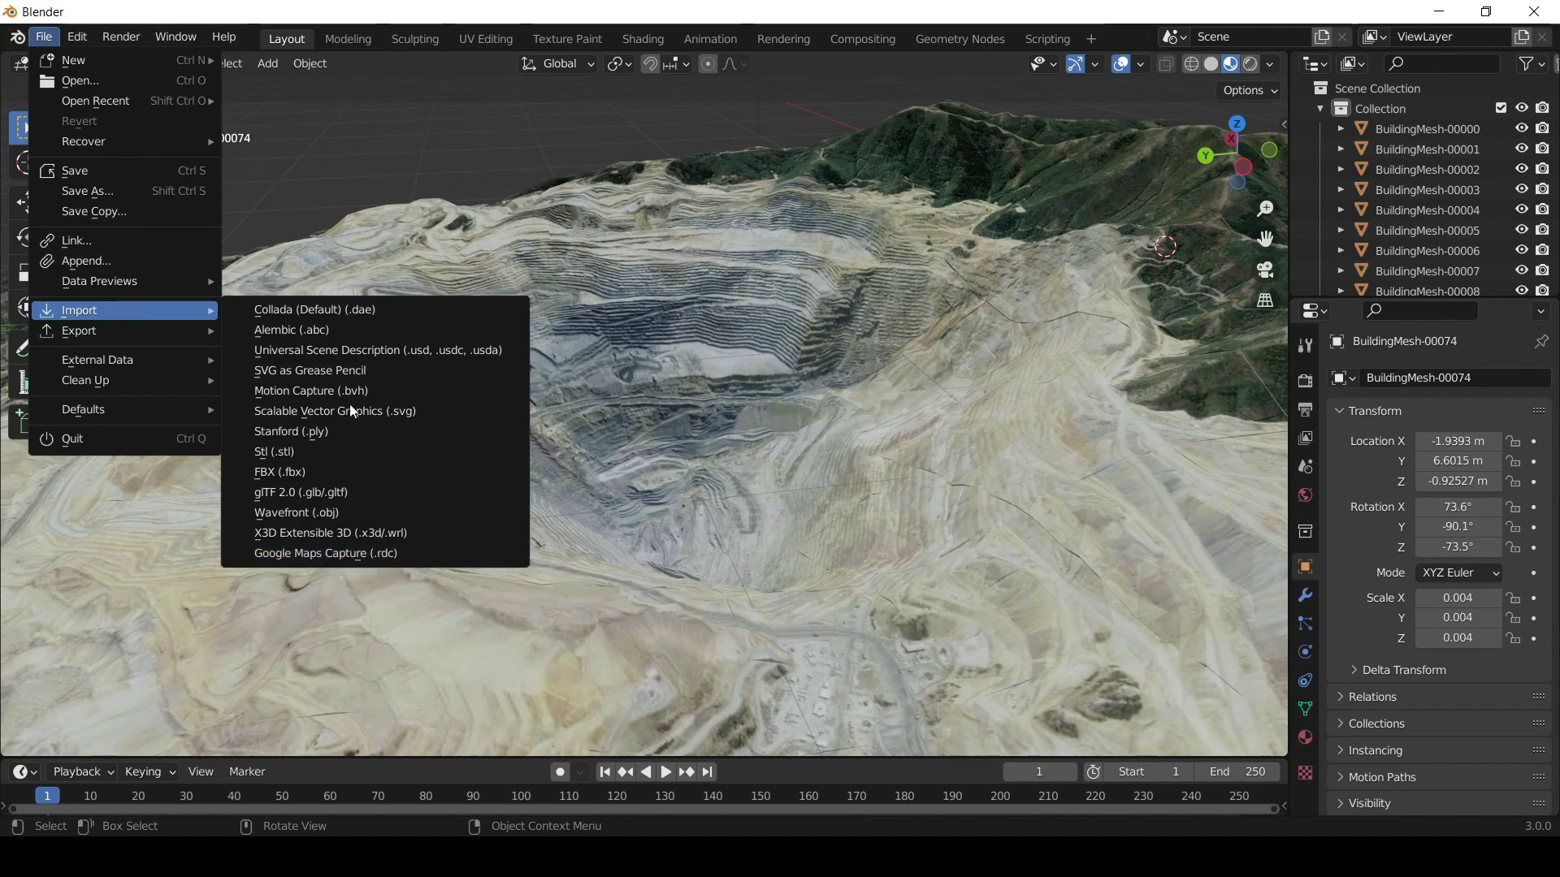
key(Escape)
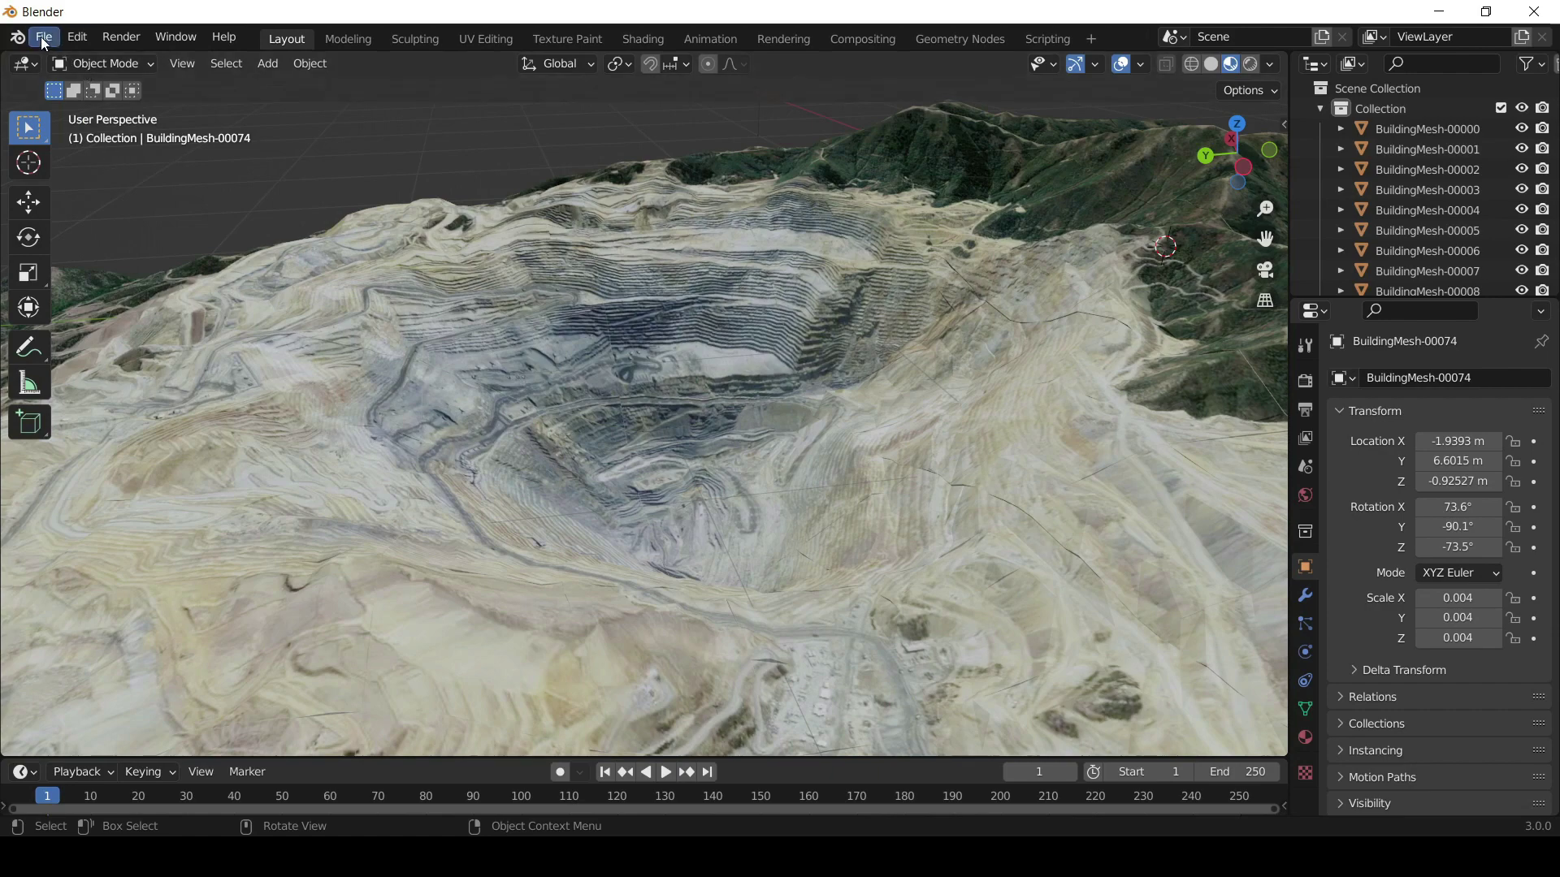
Quit Blender, discarding the untitled scene without saving
click(1534, 12)
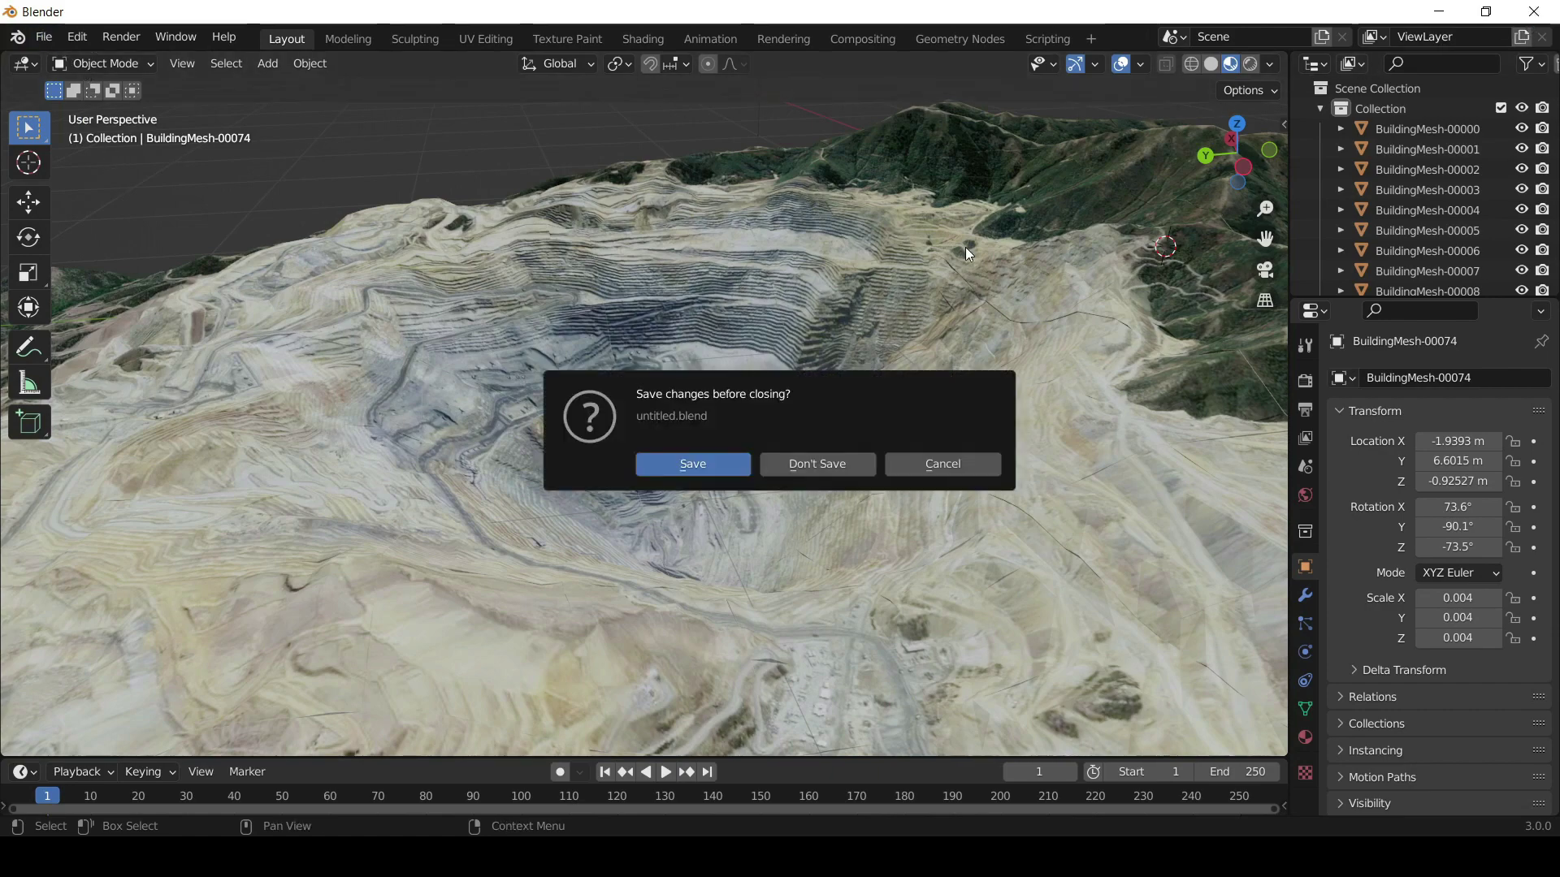
click(848, 475)
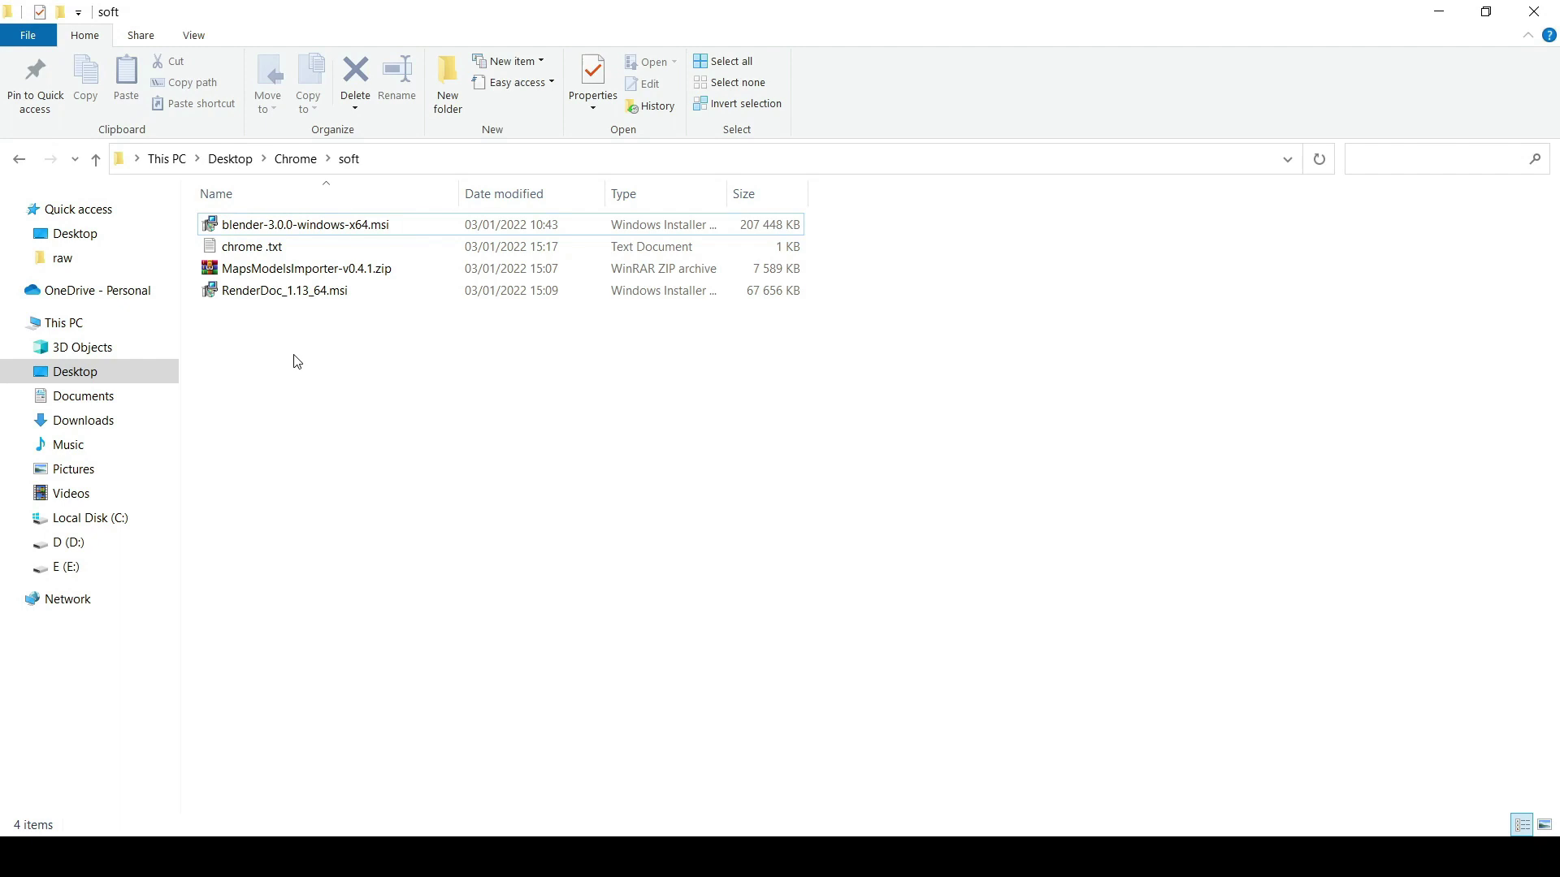
click(297, 160)
click(309, 425)
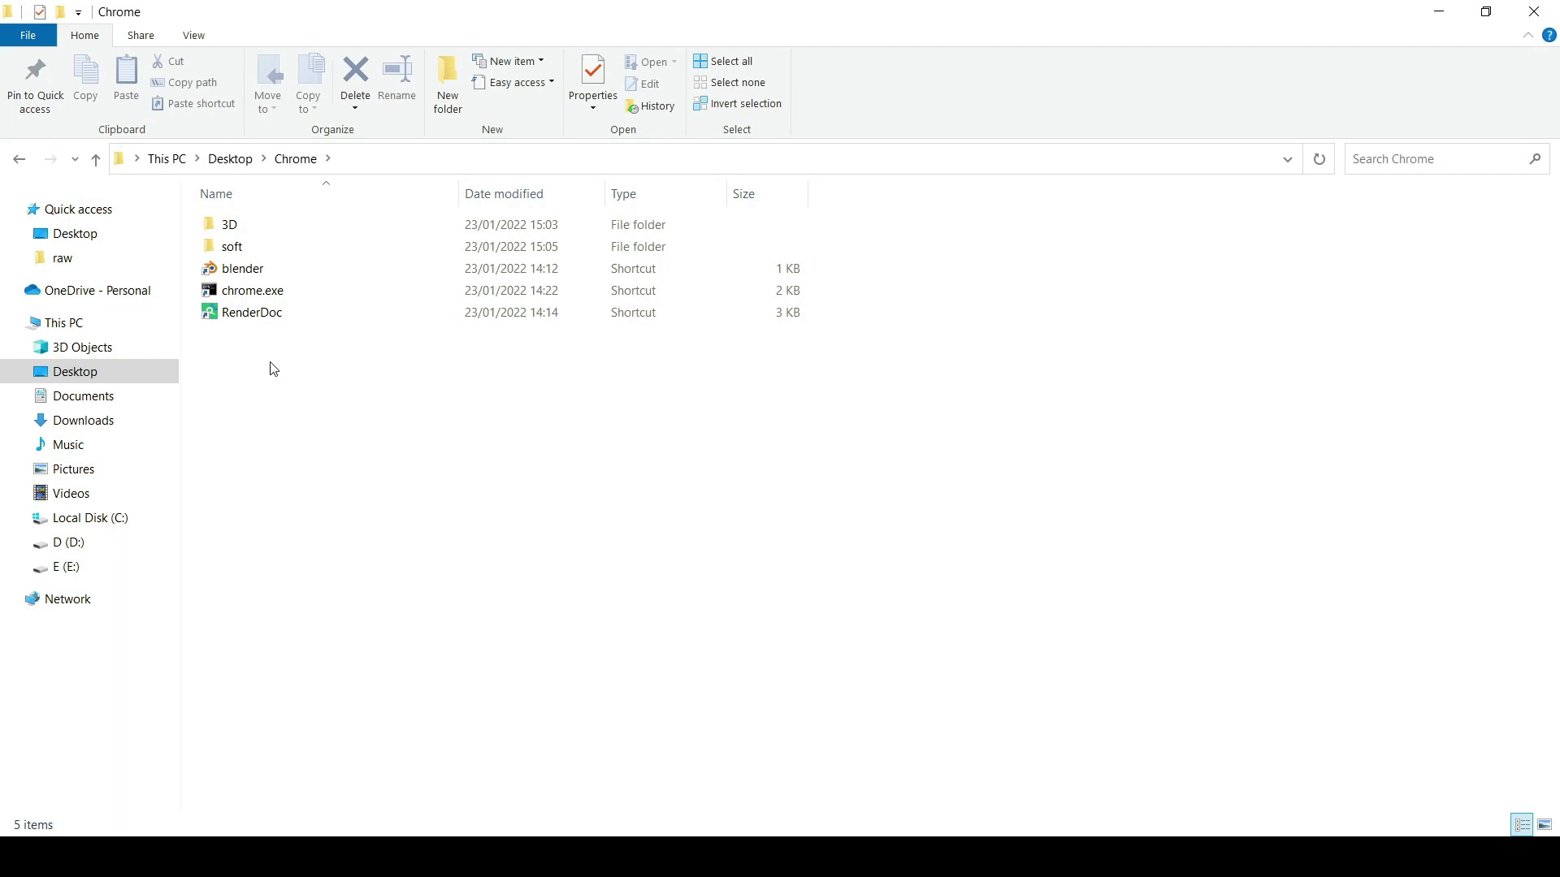
click(261, 298)
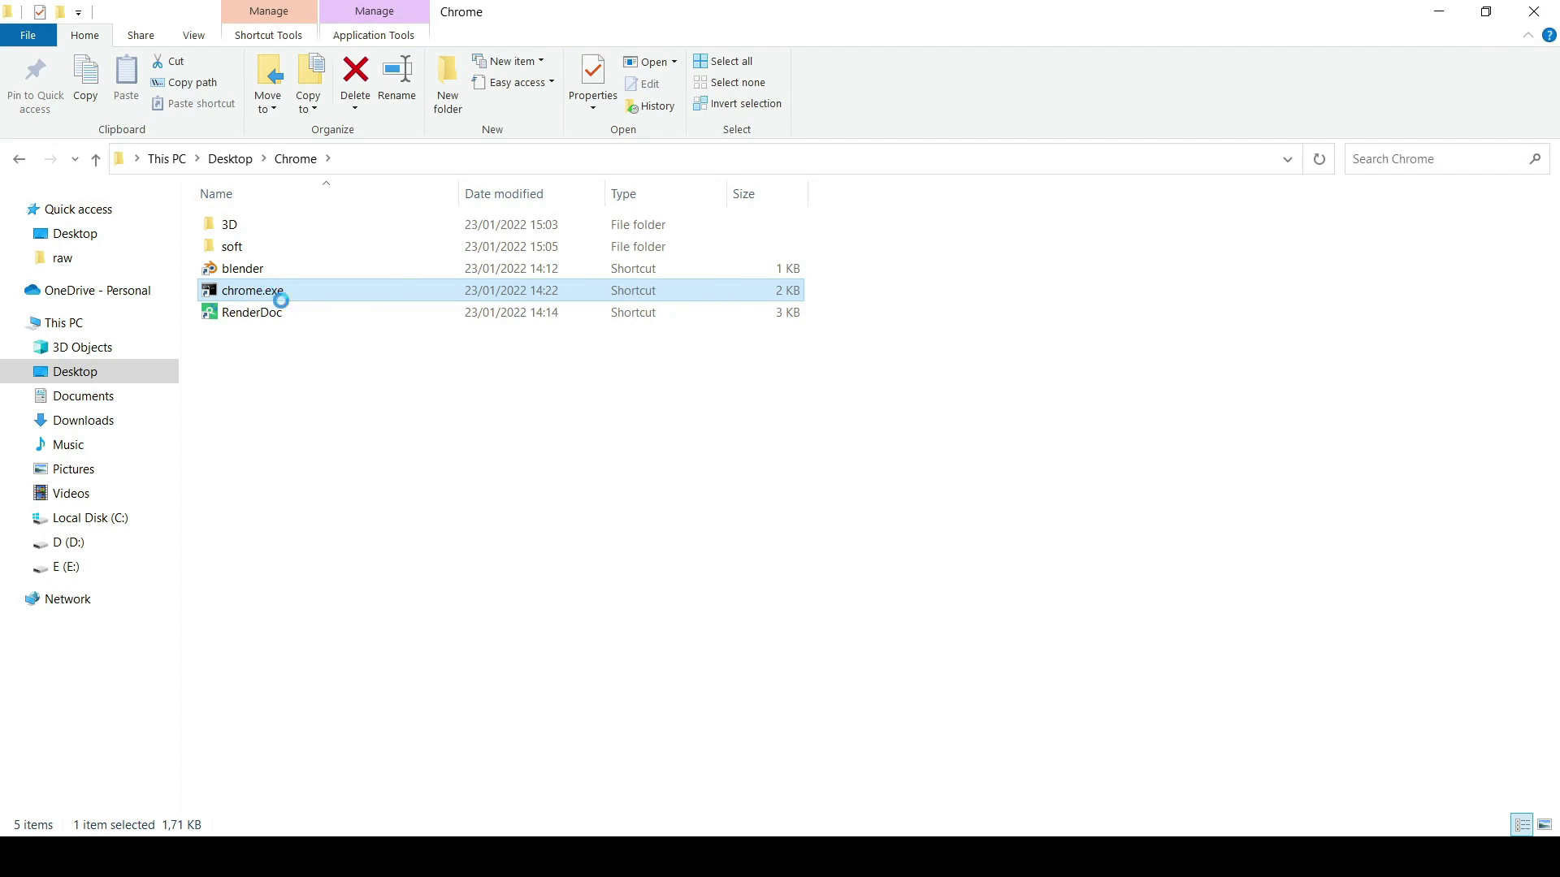
right_click(280, 305)
click(345, 822)
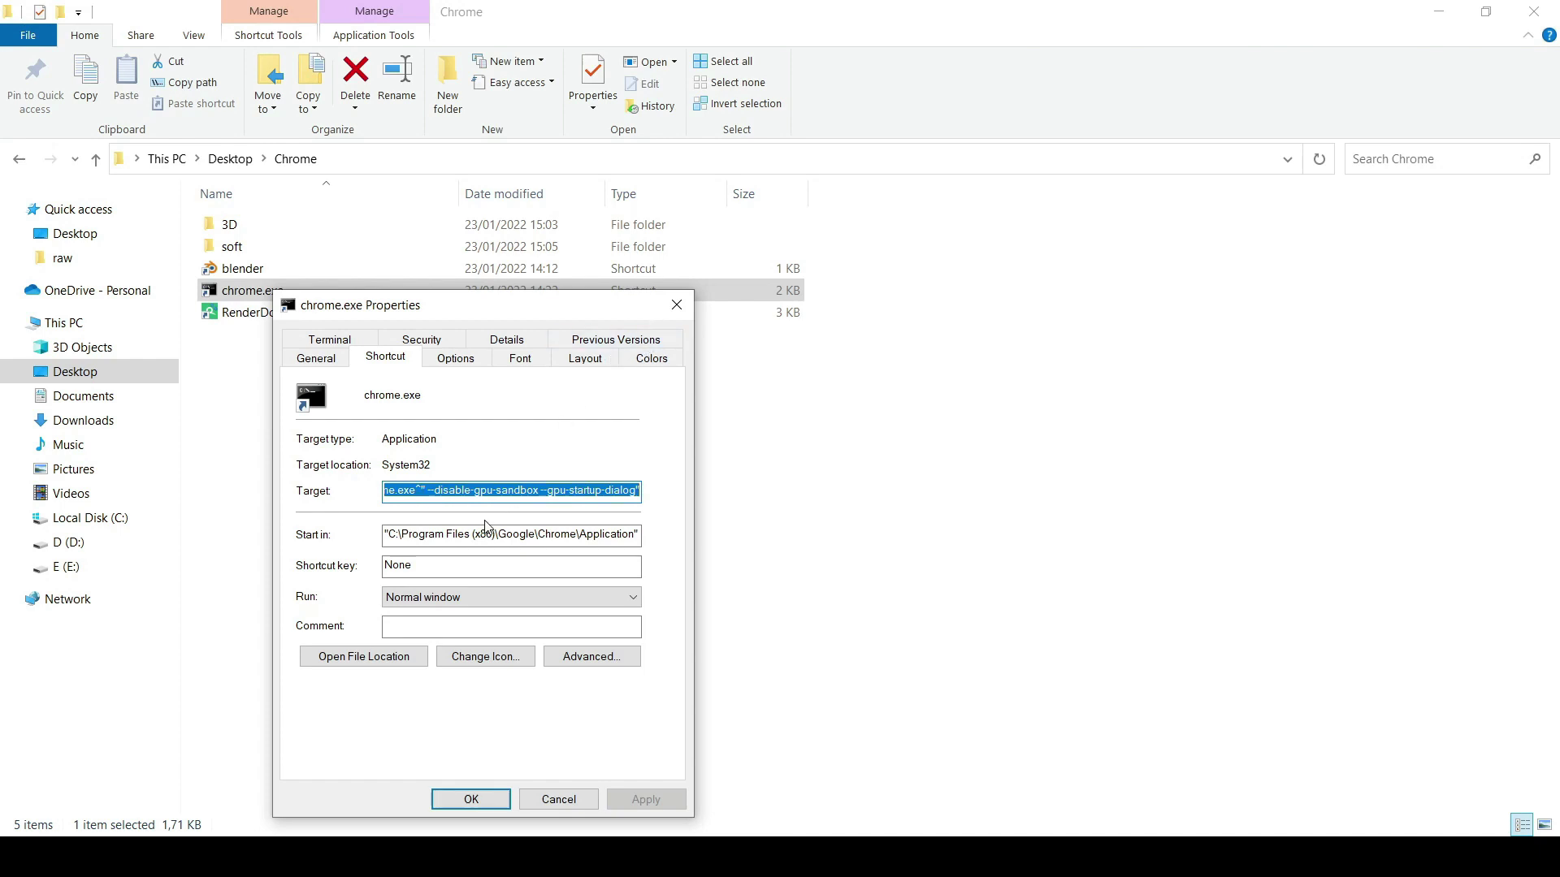
key(Escape)
click(428, 487)
double_click(282, 246)
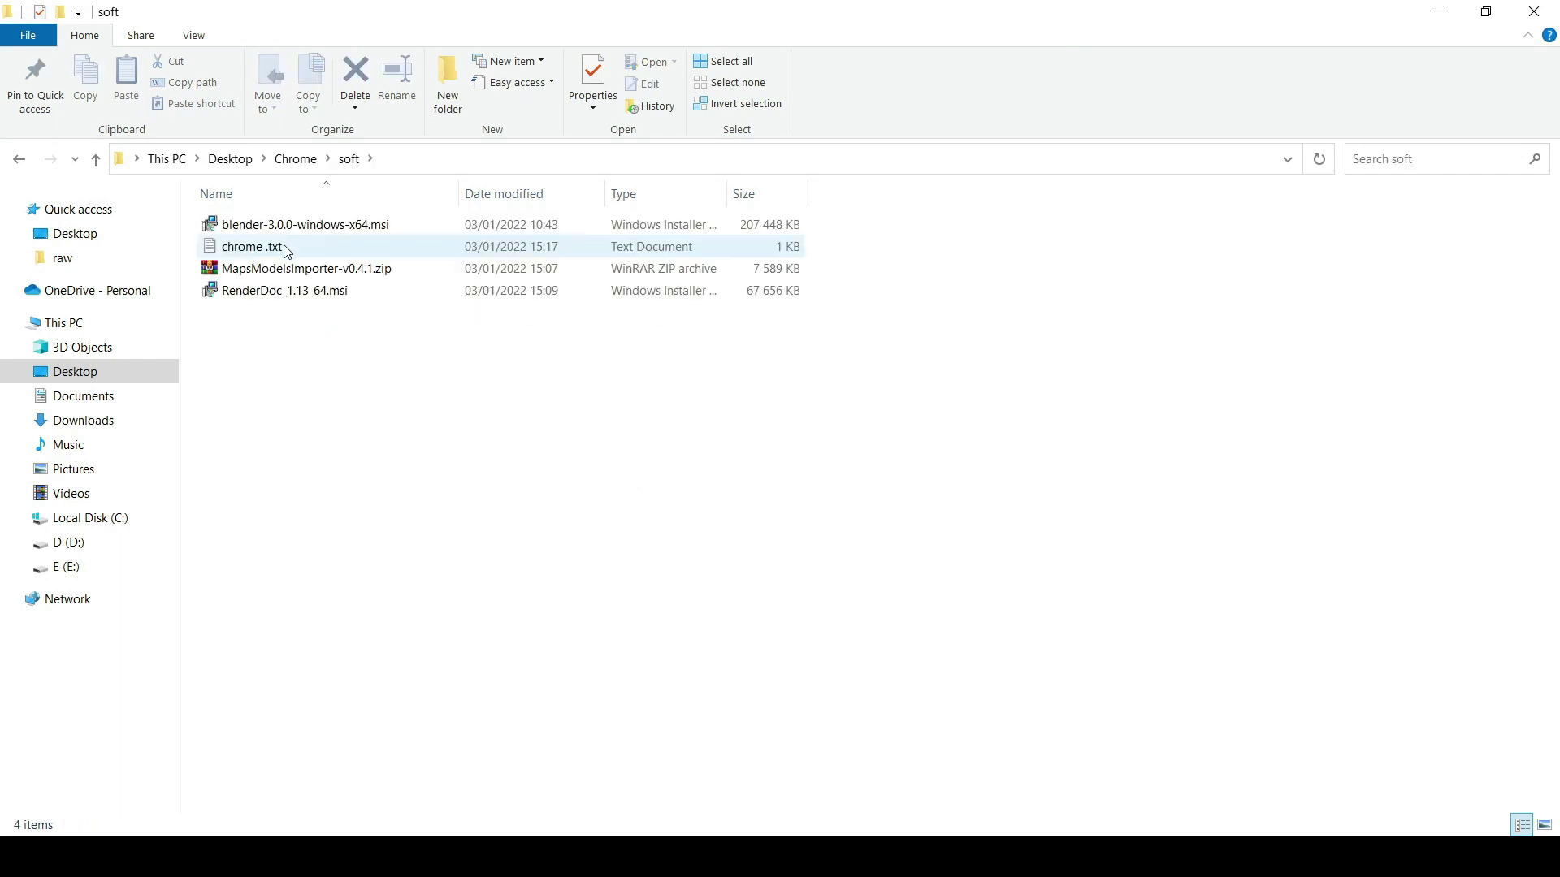
double_click(282, 247)
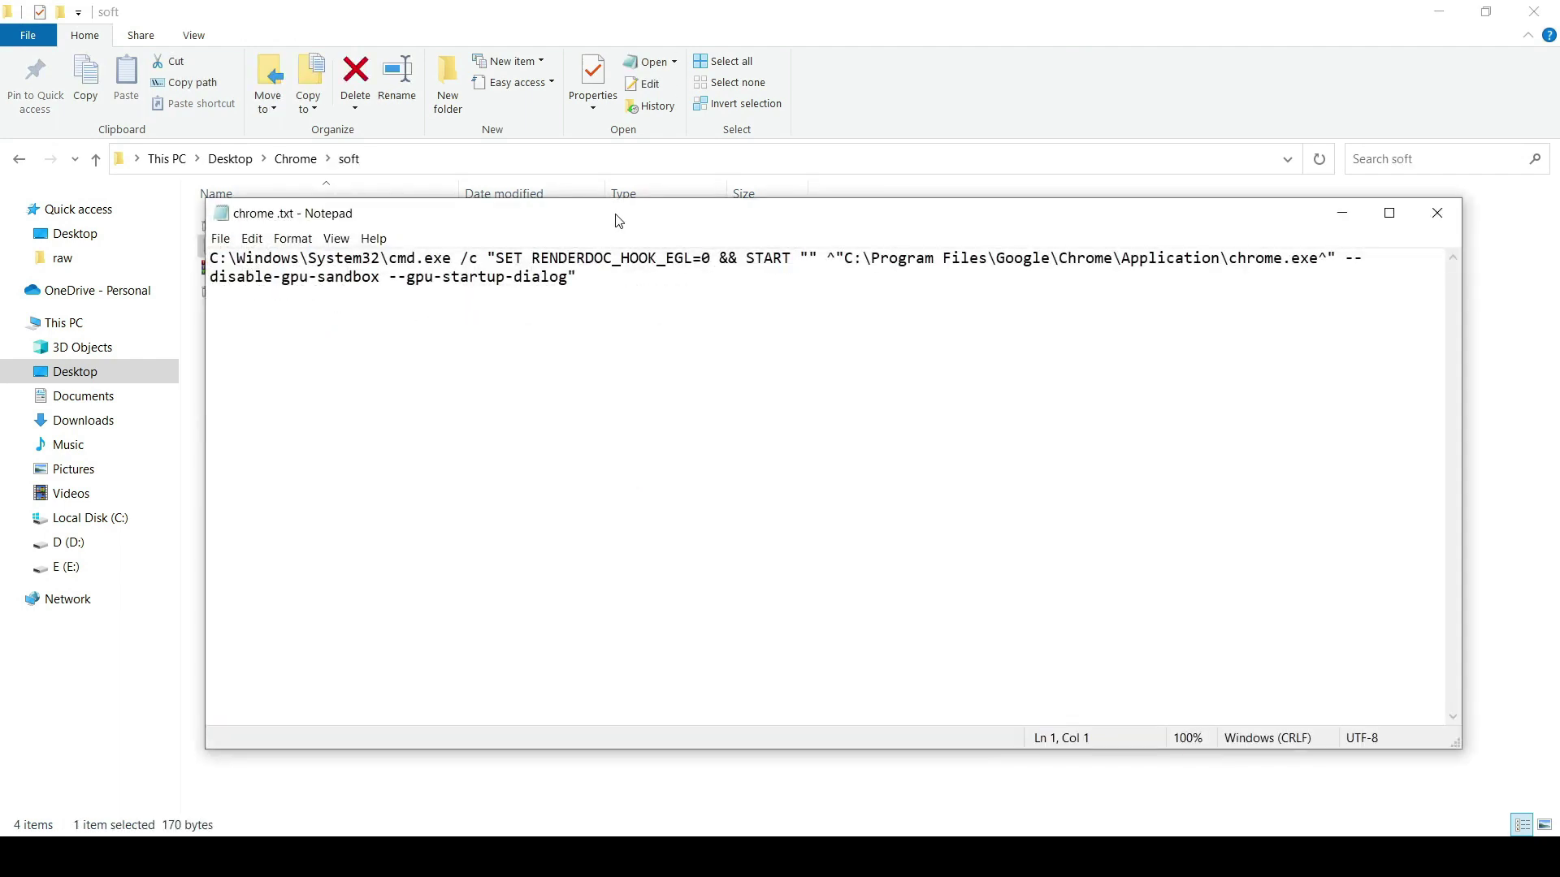
drag(617, 216, 549, 283)
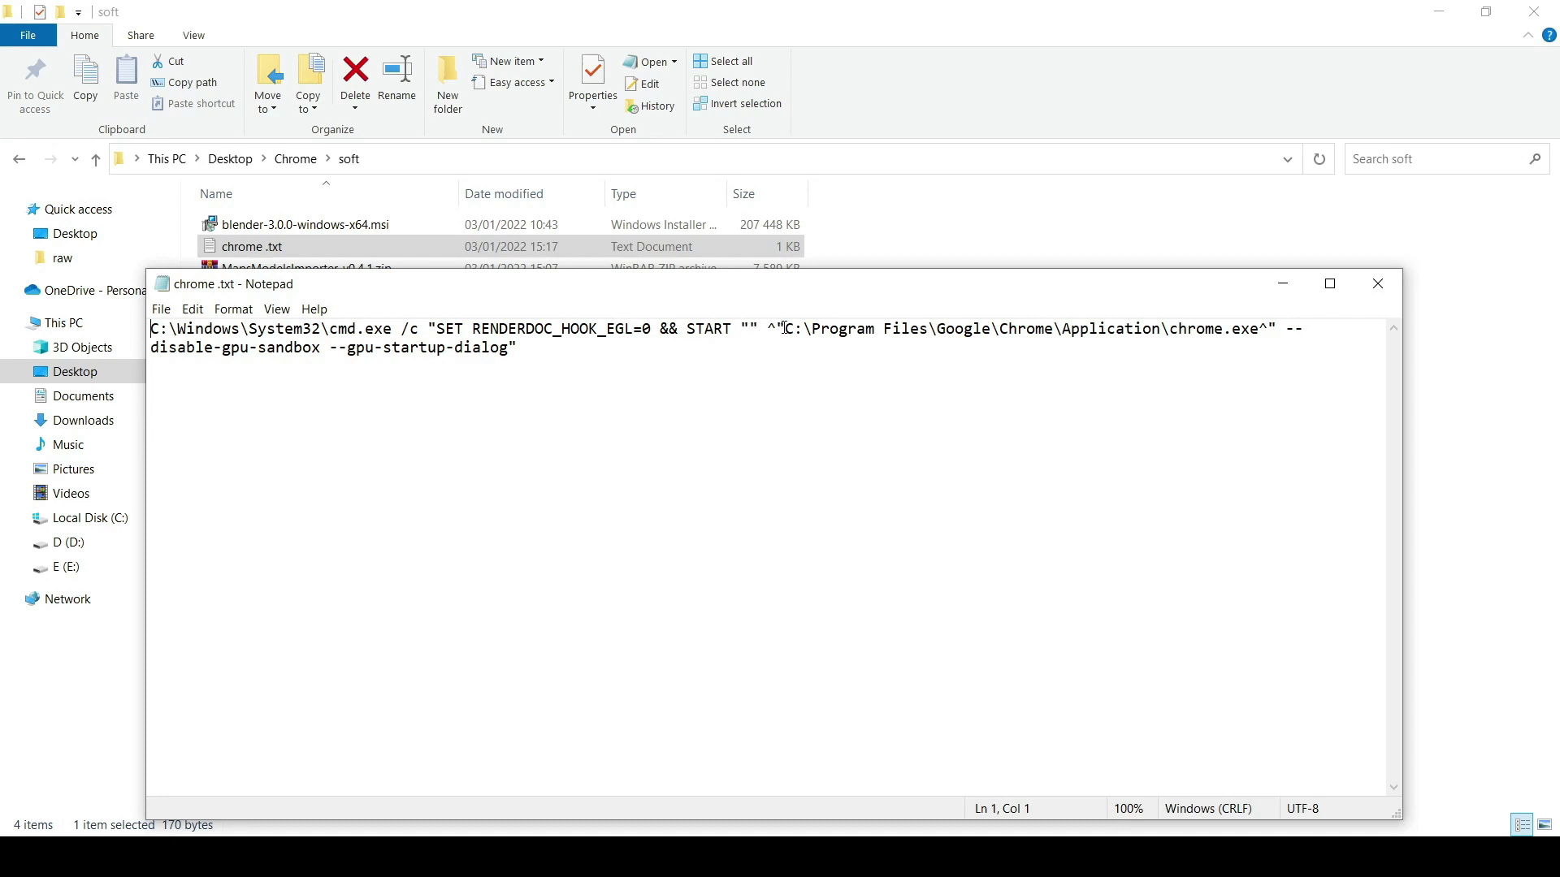
drag(784, 329, 1249, 333)
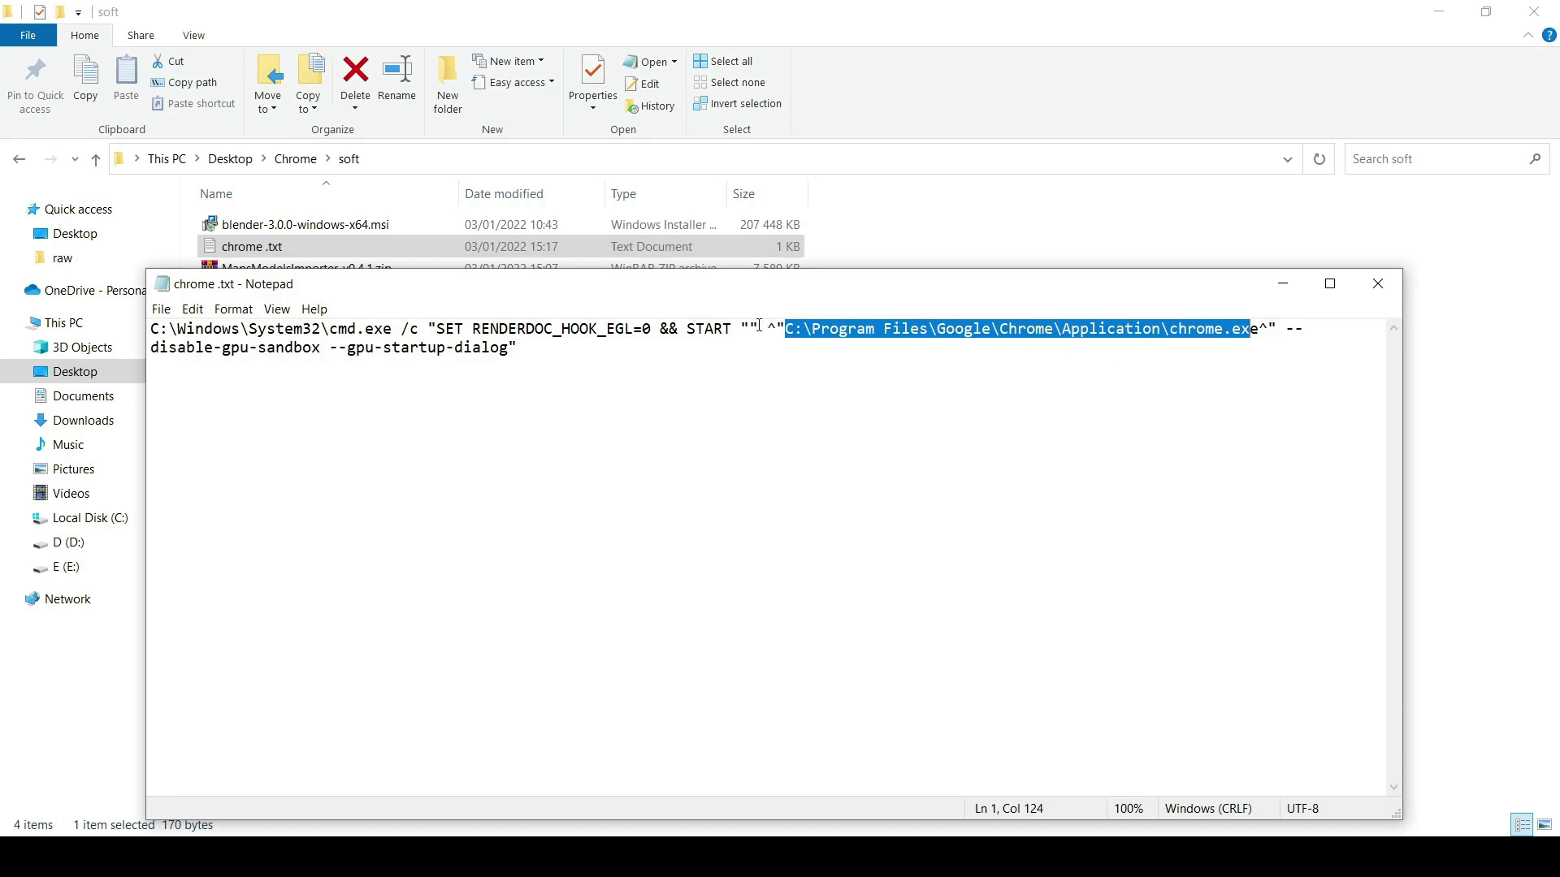
click(788, 329)
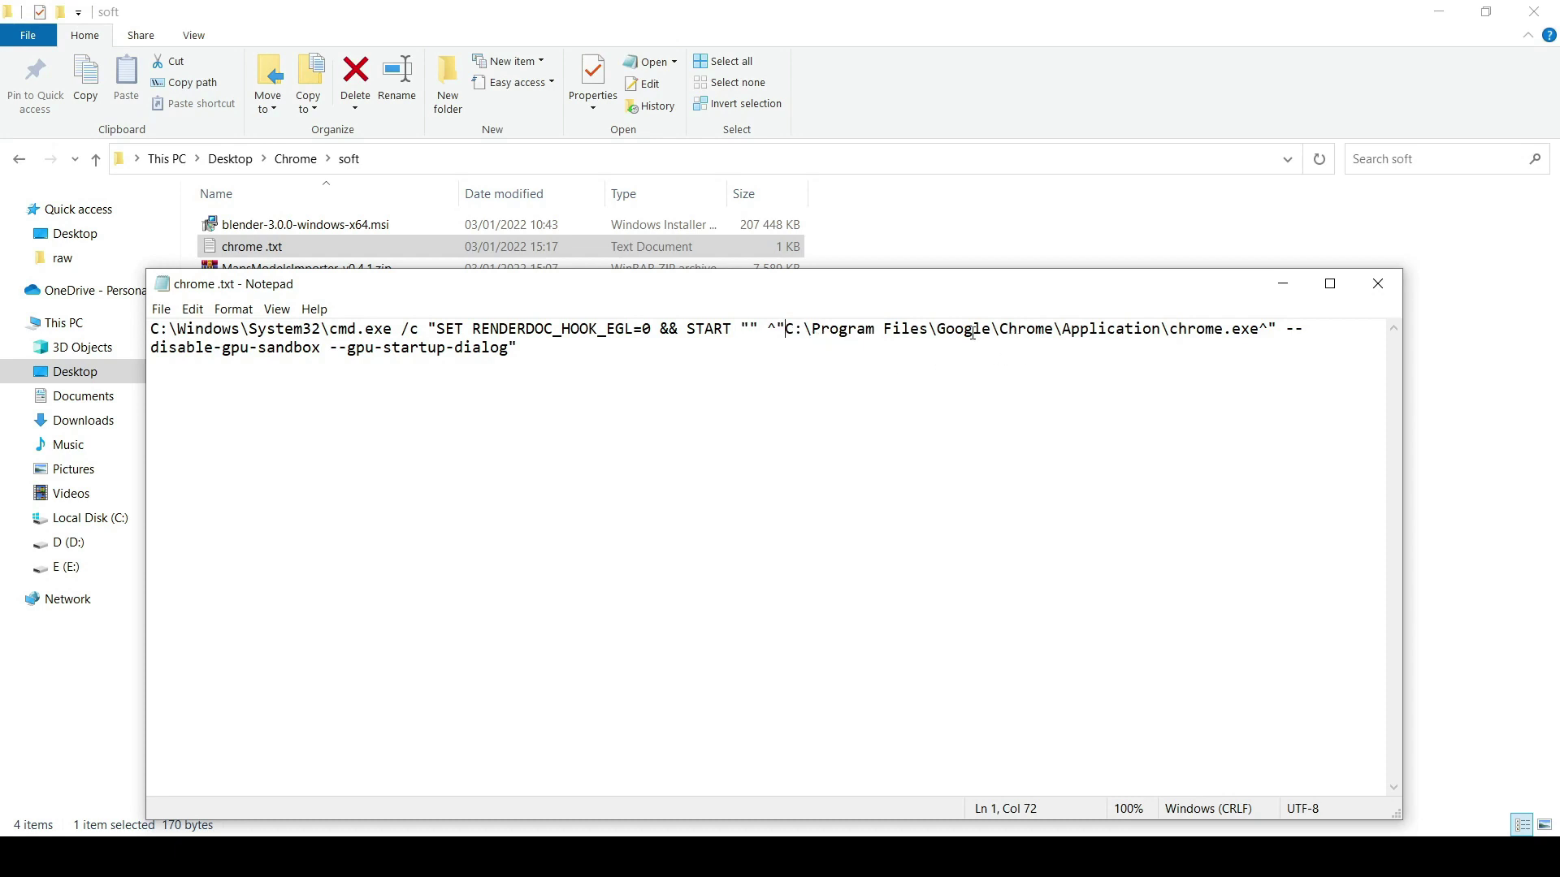
drag(785, 328, 1234, 329)
click(1127, 418)
key(ctrl+shift+Left)
key(ctrl+shift+Left)
key(ctrl+shift+Left)
key(ctrl+shift+Left)
key(ctrl+shift+Left)
key(ctrl+shift+Left)
key(ctrl+shift+Left)
key(ctrl+shift+Left)
key(ctrl+shift+Left)
key(ctrl+shift+Left)
key(ctrl+shift+Left)
key(ctrl+shift+Left)
key(ctrl+shift+Left)
key(ctrl+shift+Left)
key(ctrl+shift+Left)
key(ctrl+shift+Left)
key(ctrl+shift+Left)
key(ctrl+shift+Left)
key(ctrl+shift+Left)
key(ctrl+shift+Left)
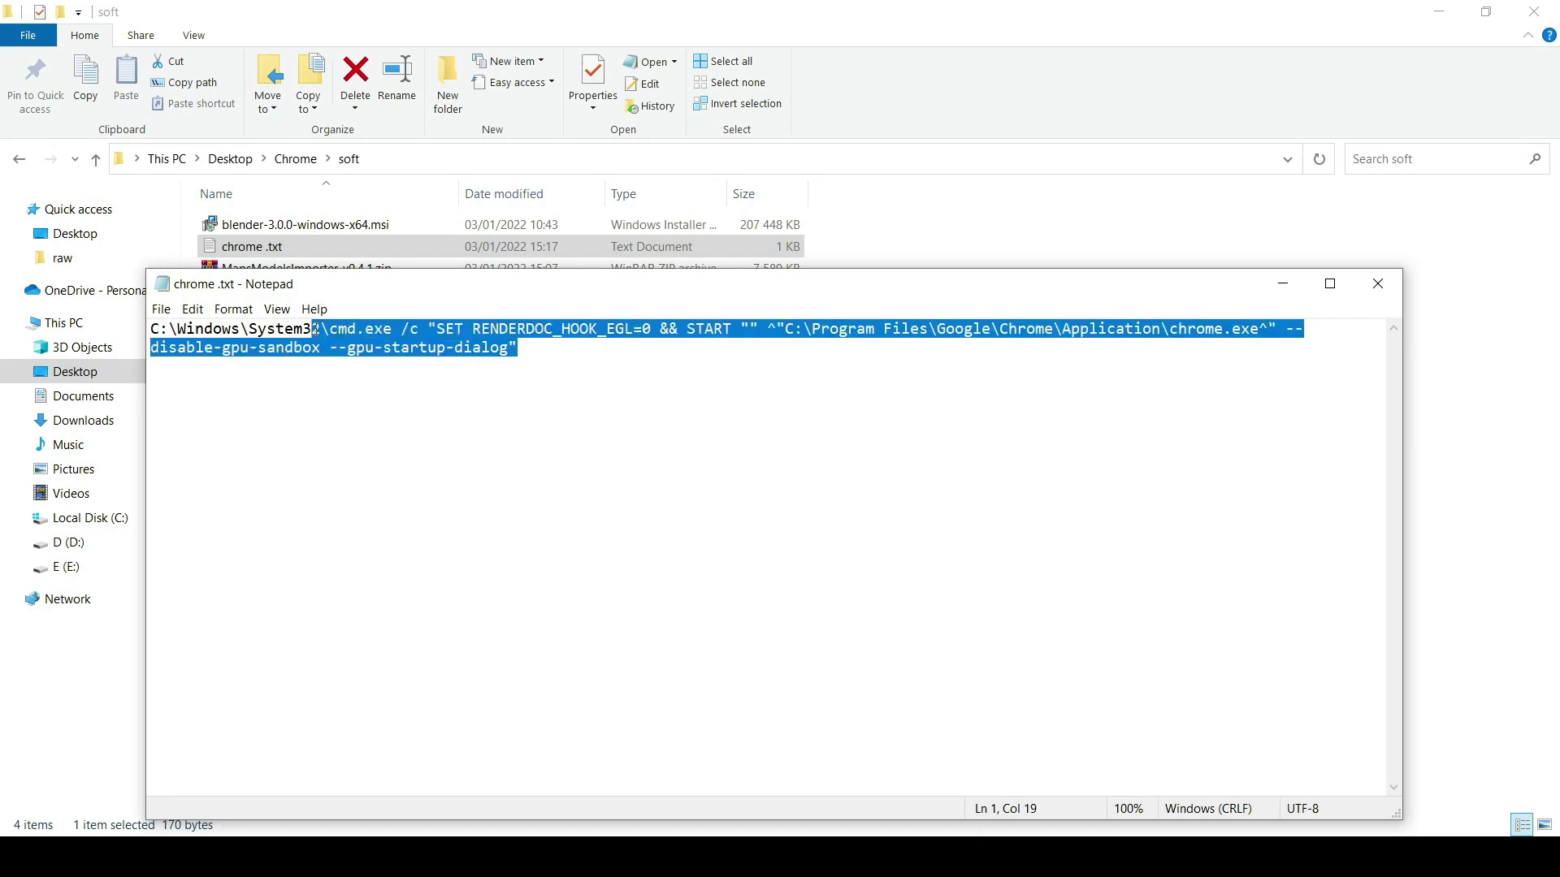
Close chrome.txt and review the chrome.exe shortcut properties in the Chrome folder, leaving them unchanged
click(1379, 284)
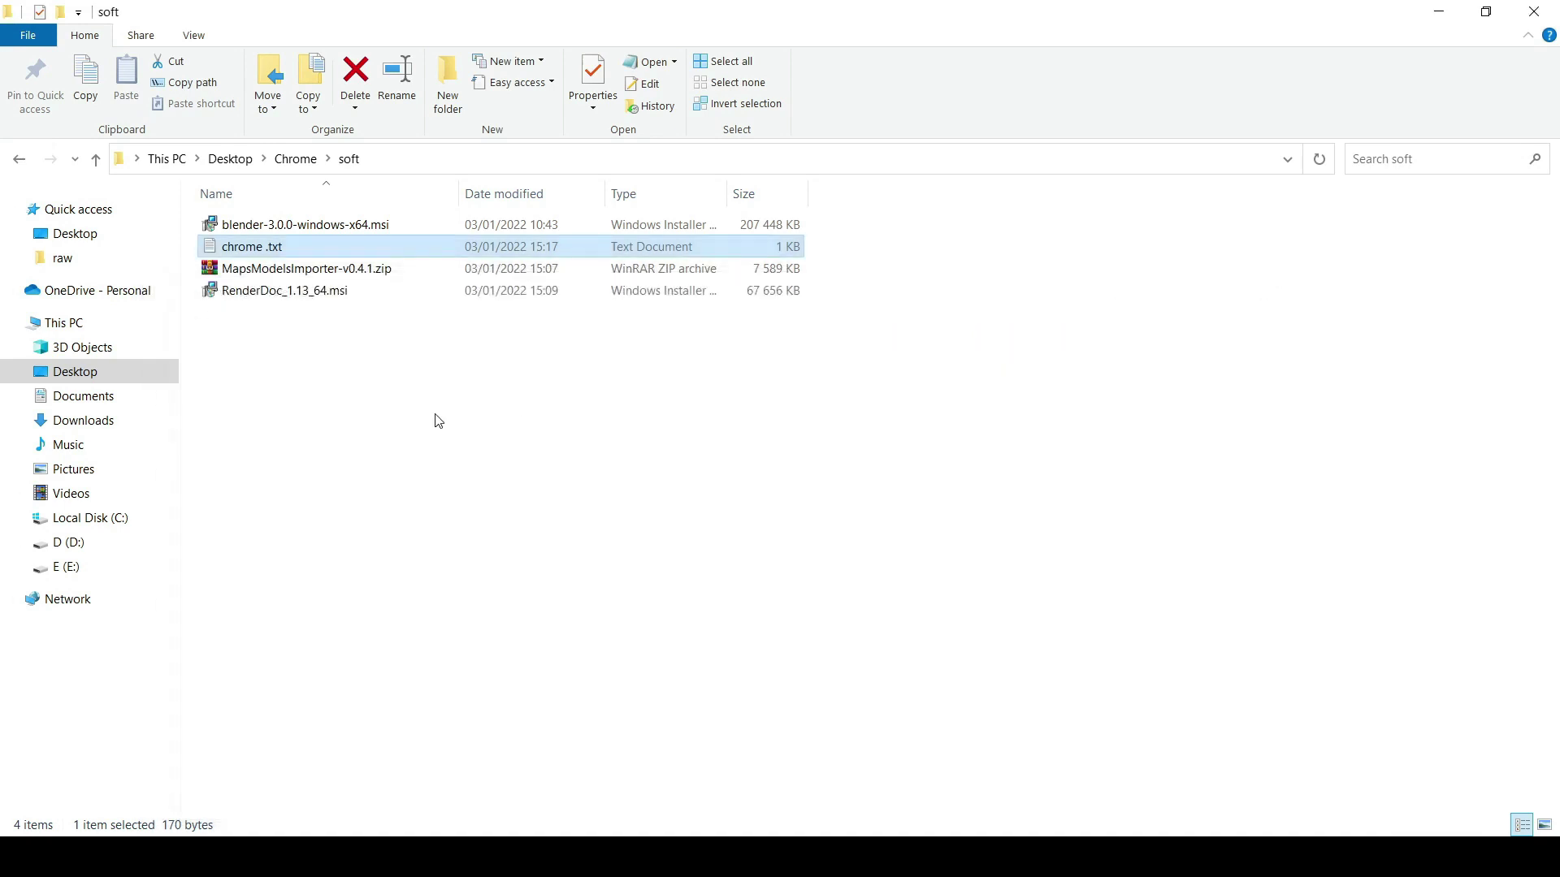
click(301, 170)
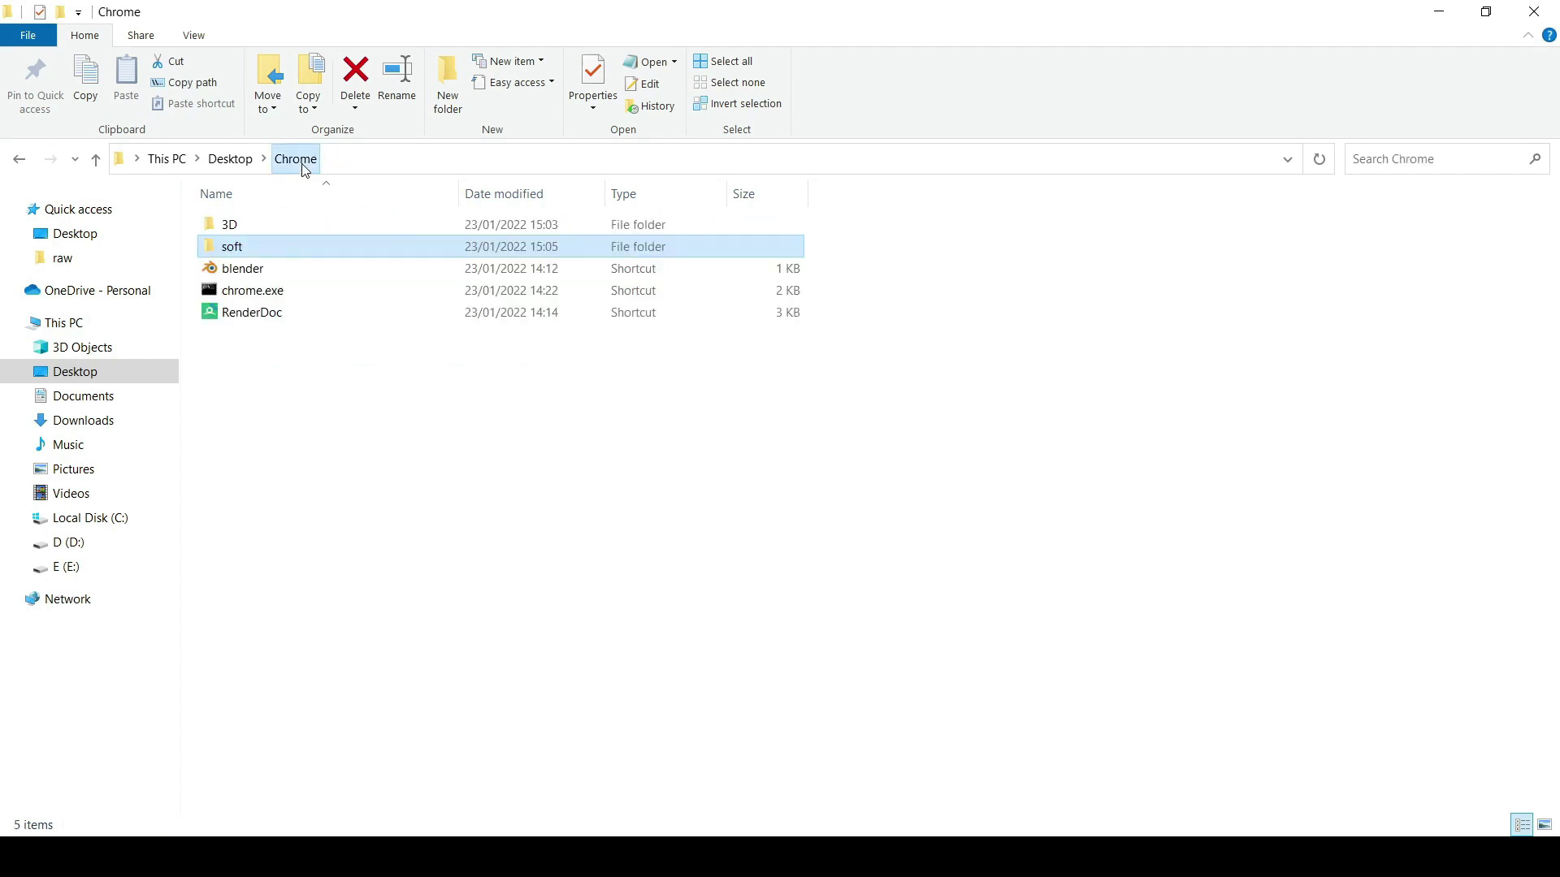
click(271, 297)
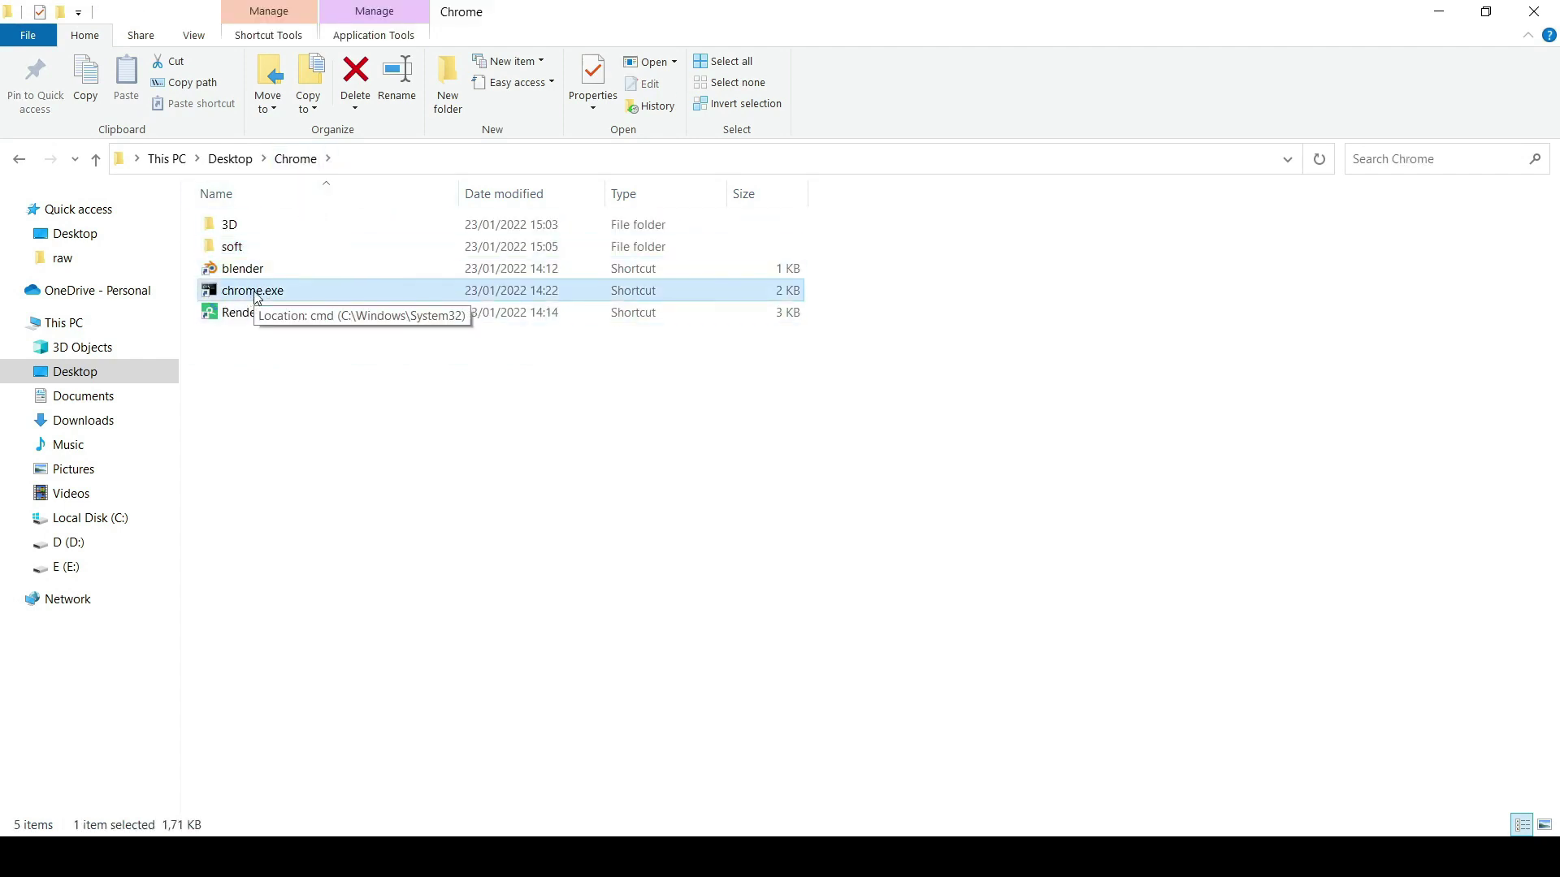
right_click(254, 292)
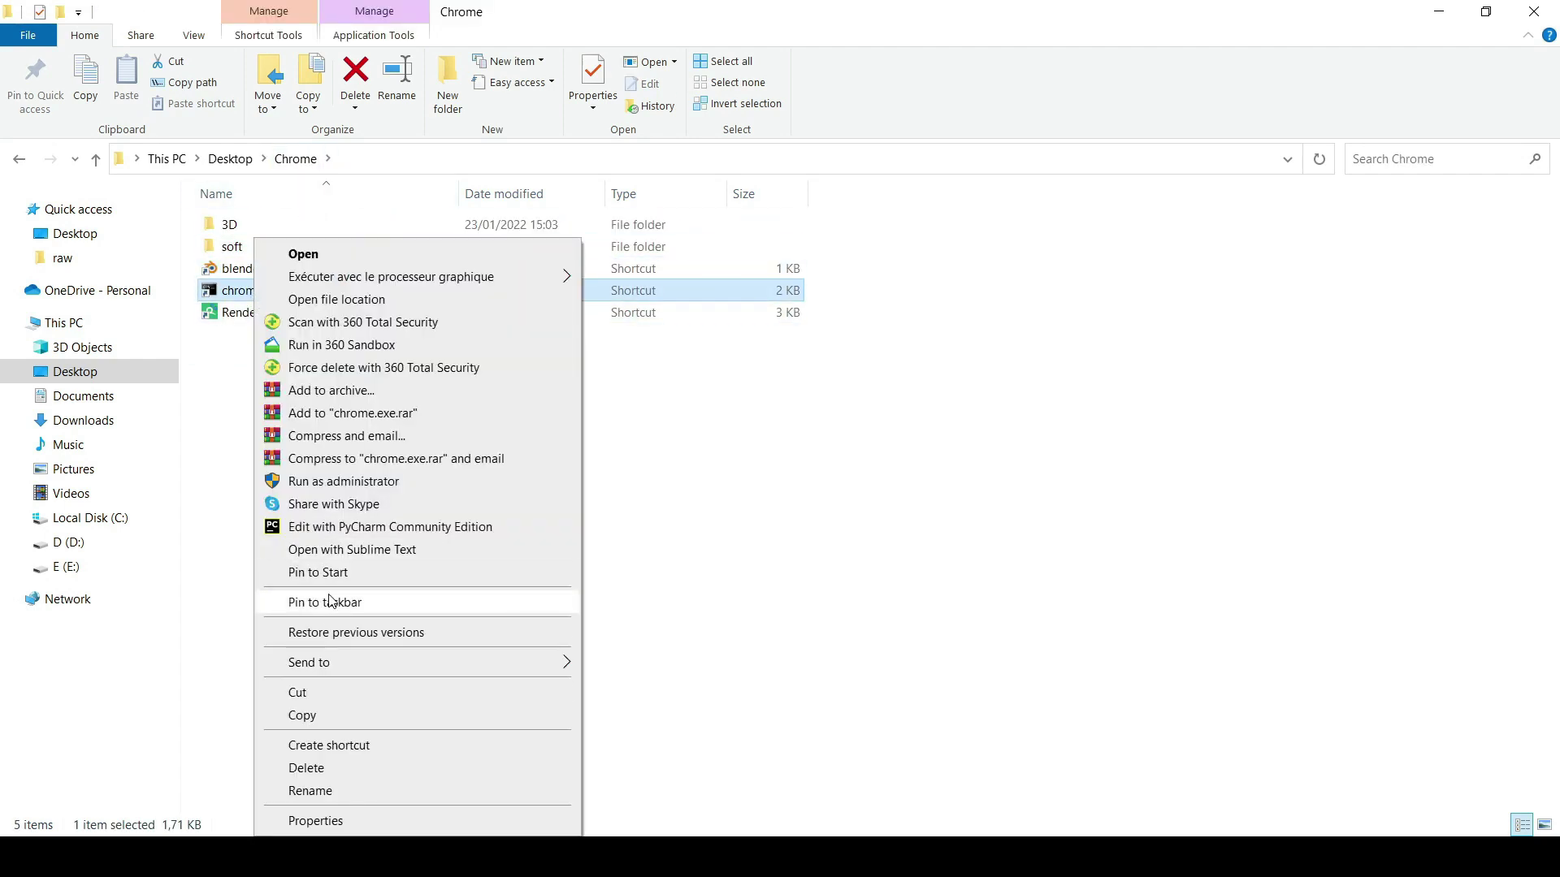
click(338, 819)
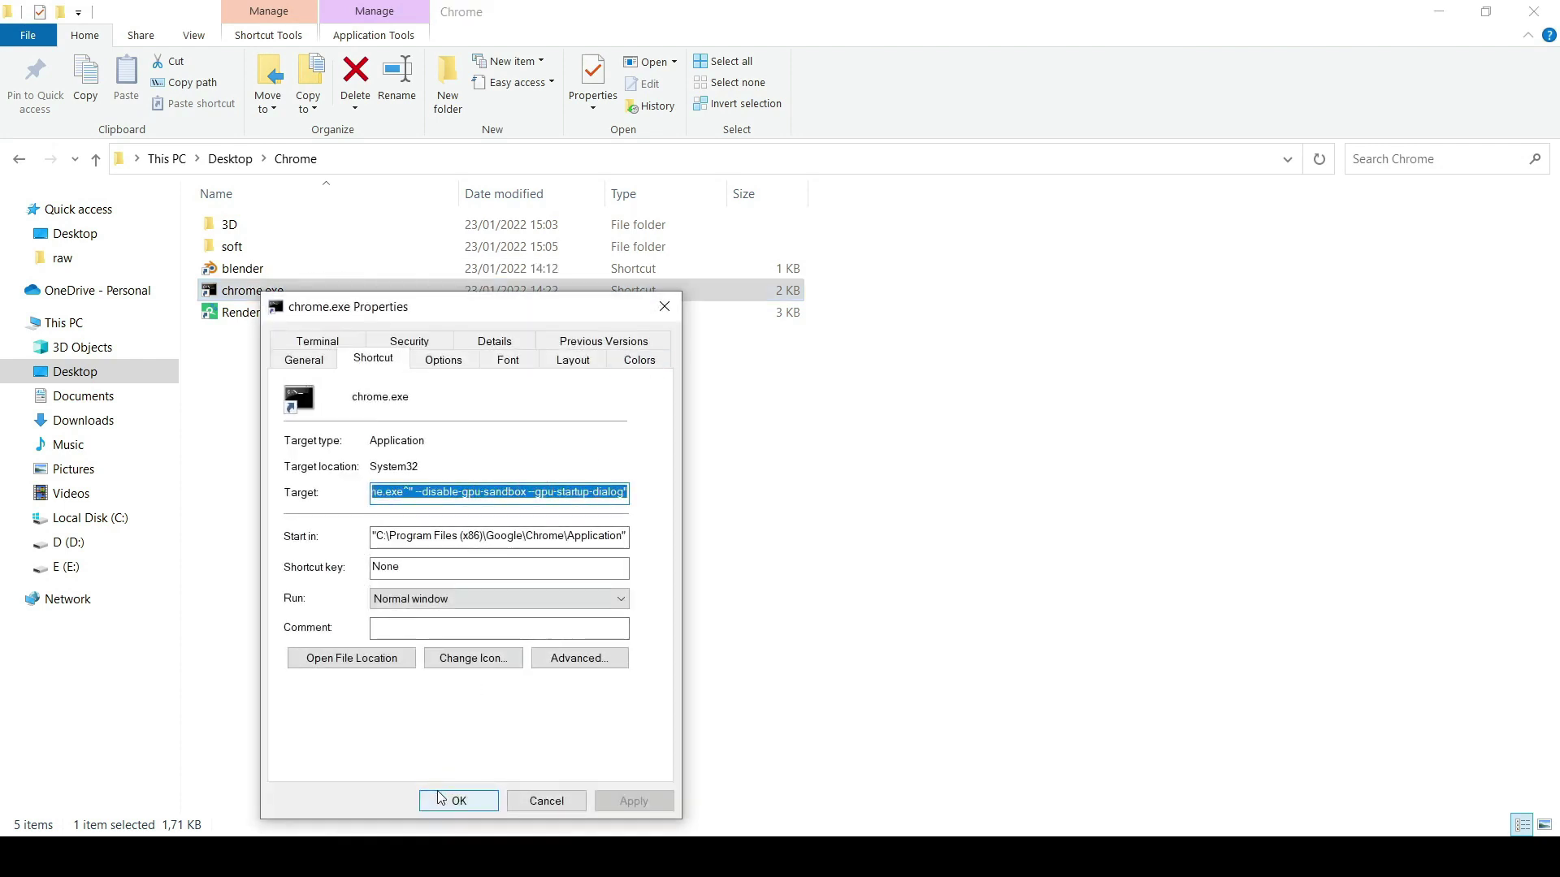
click(665, 307)
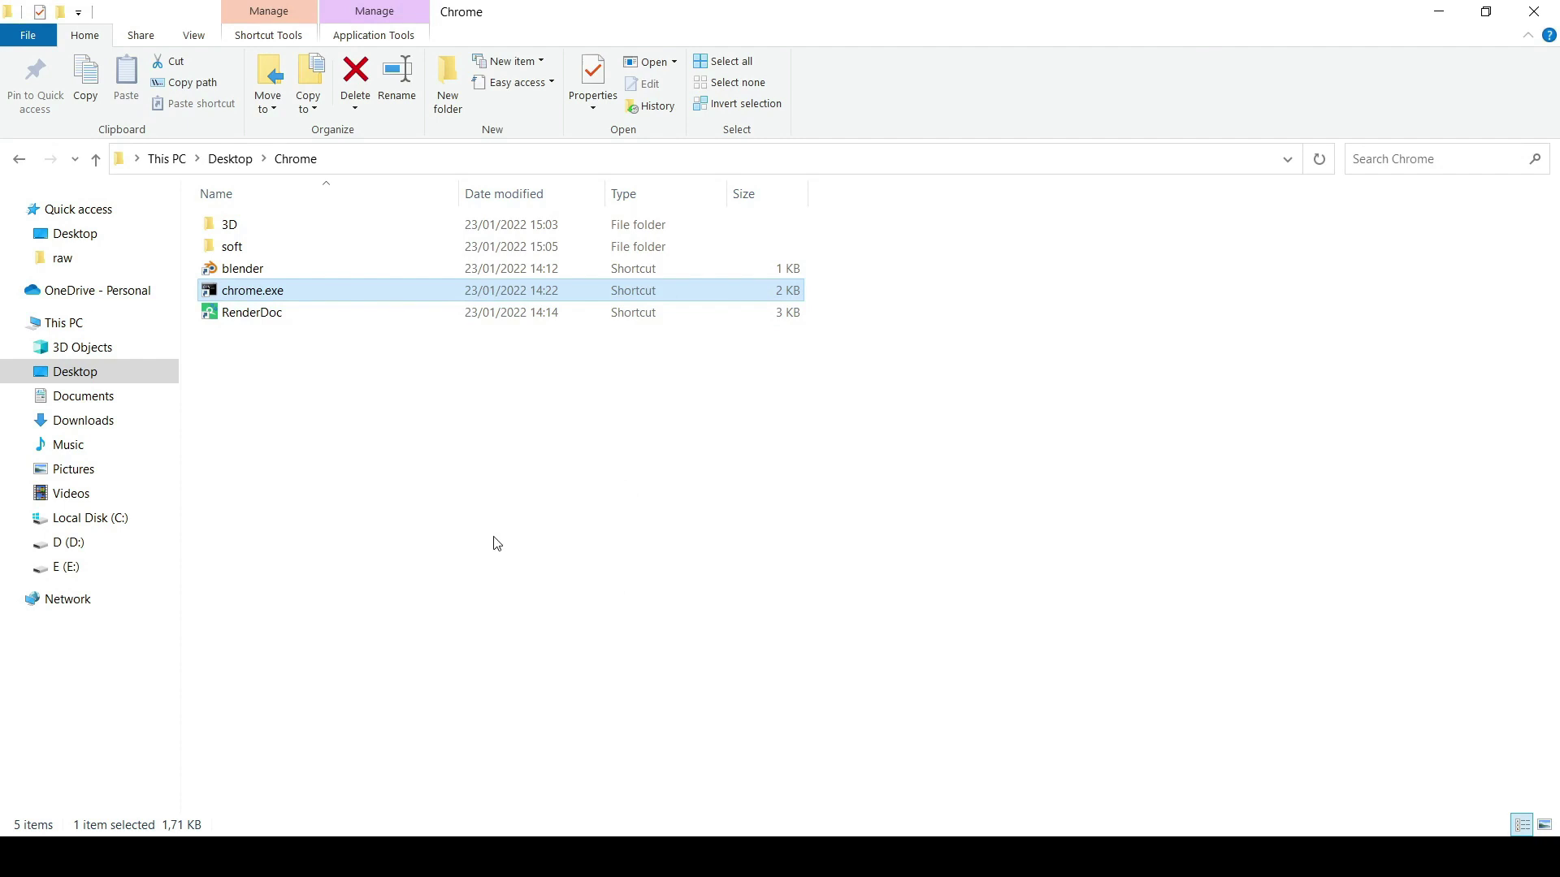
click(498, 441)
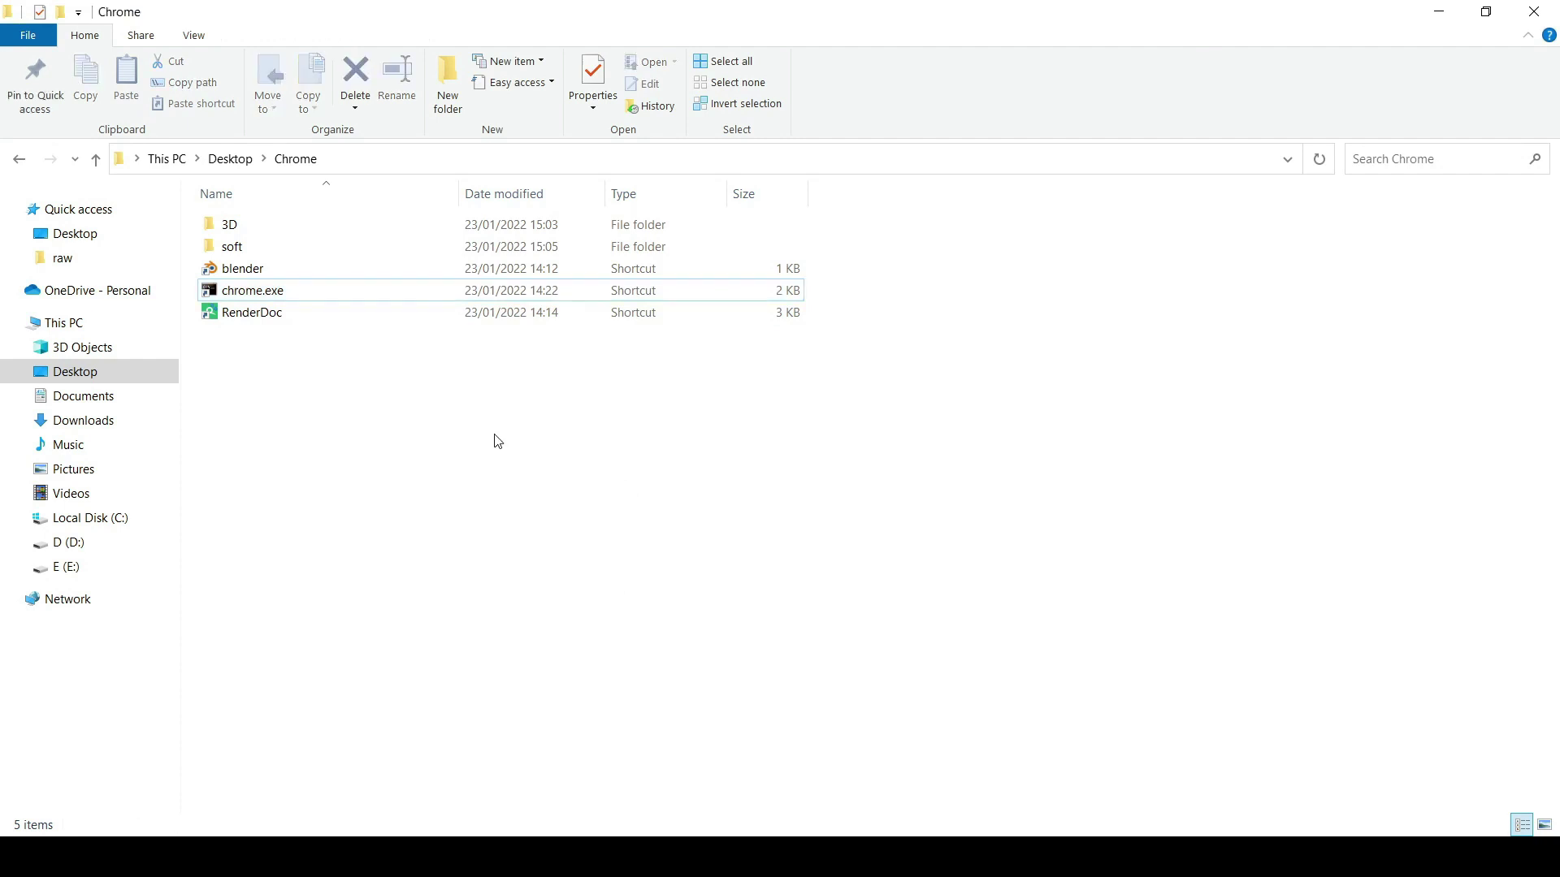
mouse_move(1249, 857)
Open and close RenderDoc, then launch Chrome from the chrome.exe shortcut, reporting GPU pid 11712
double_click(244, 317)
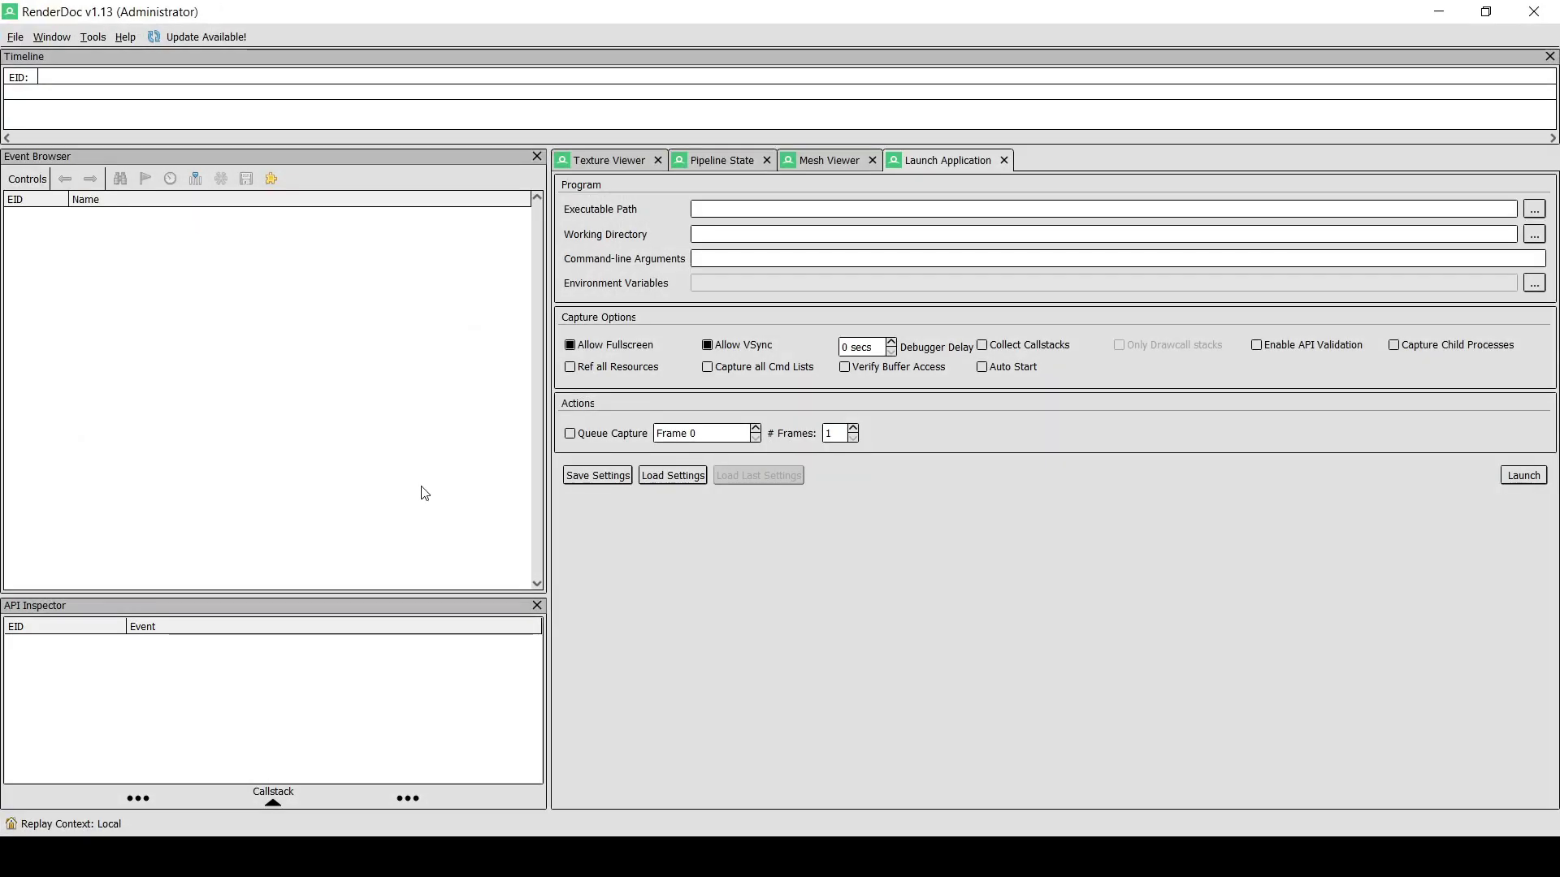
click(1533, 11)
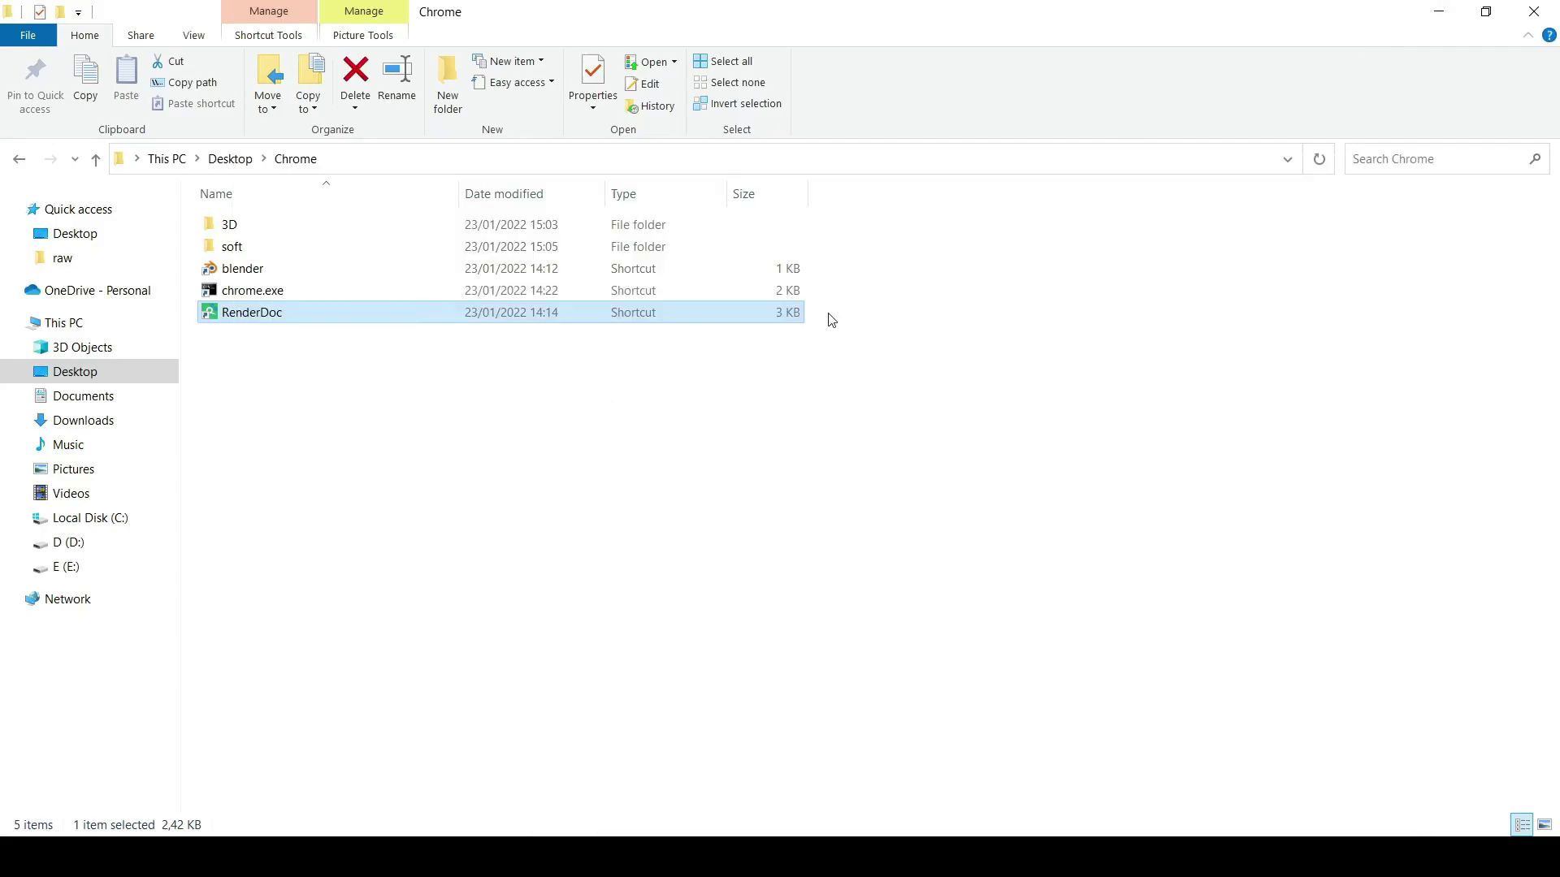
click(406, 445)
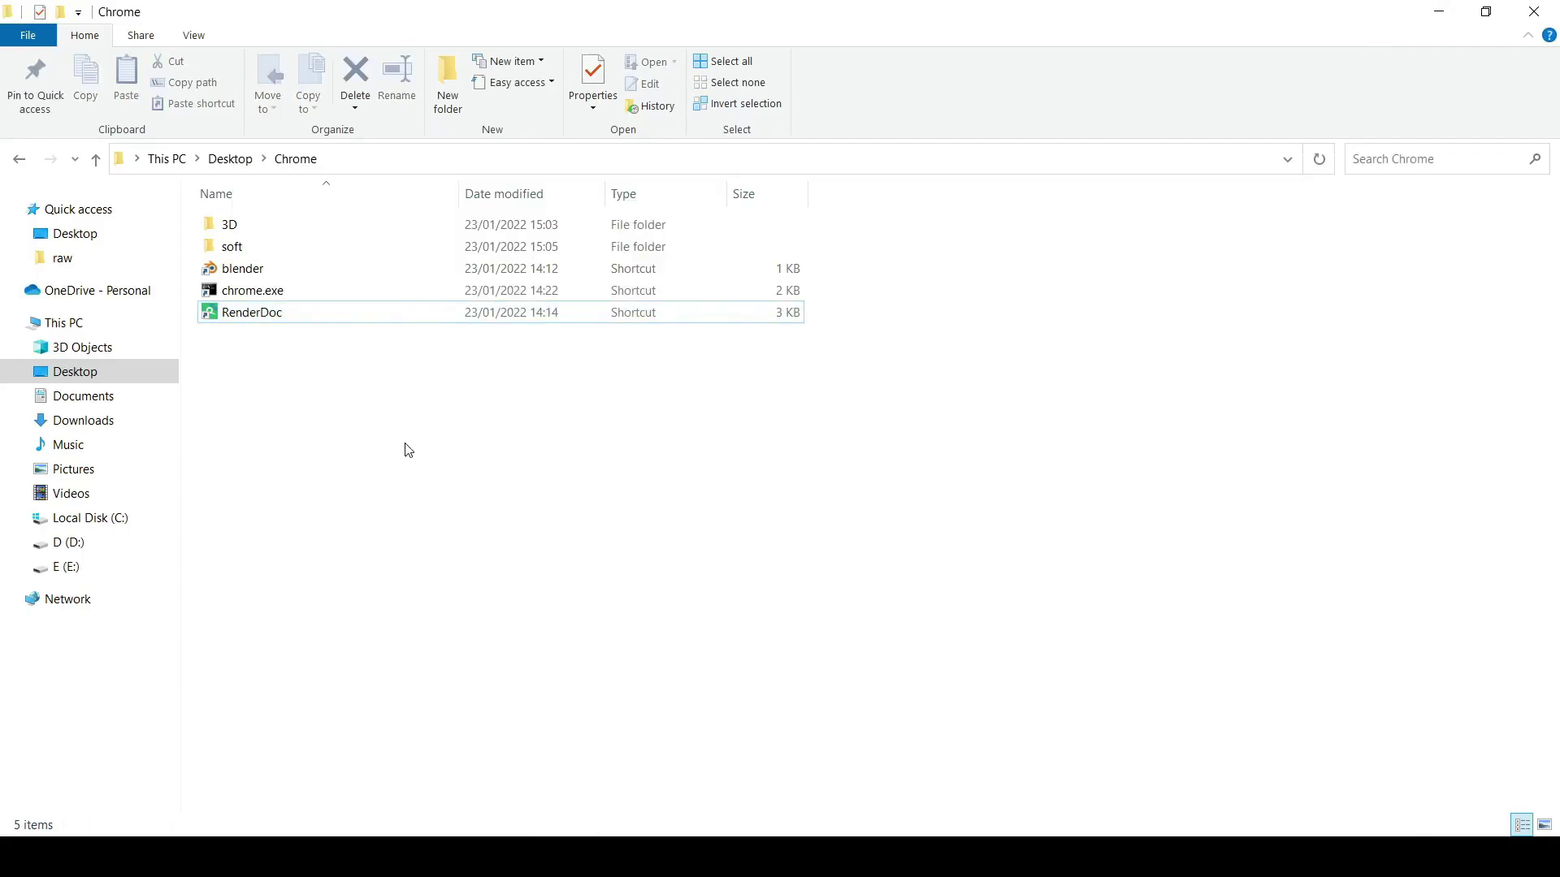
double_click(253, 292)
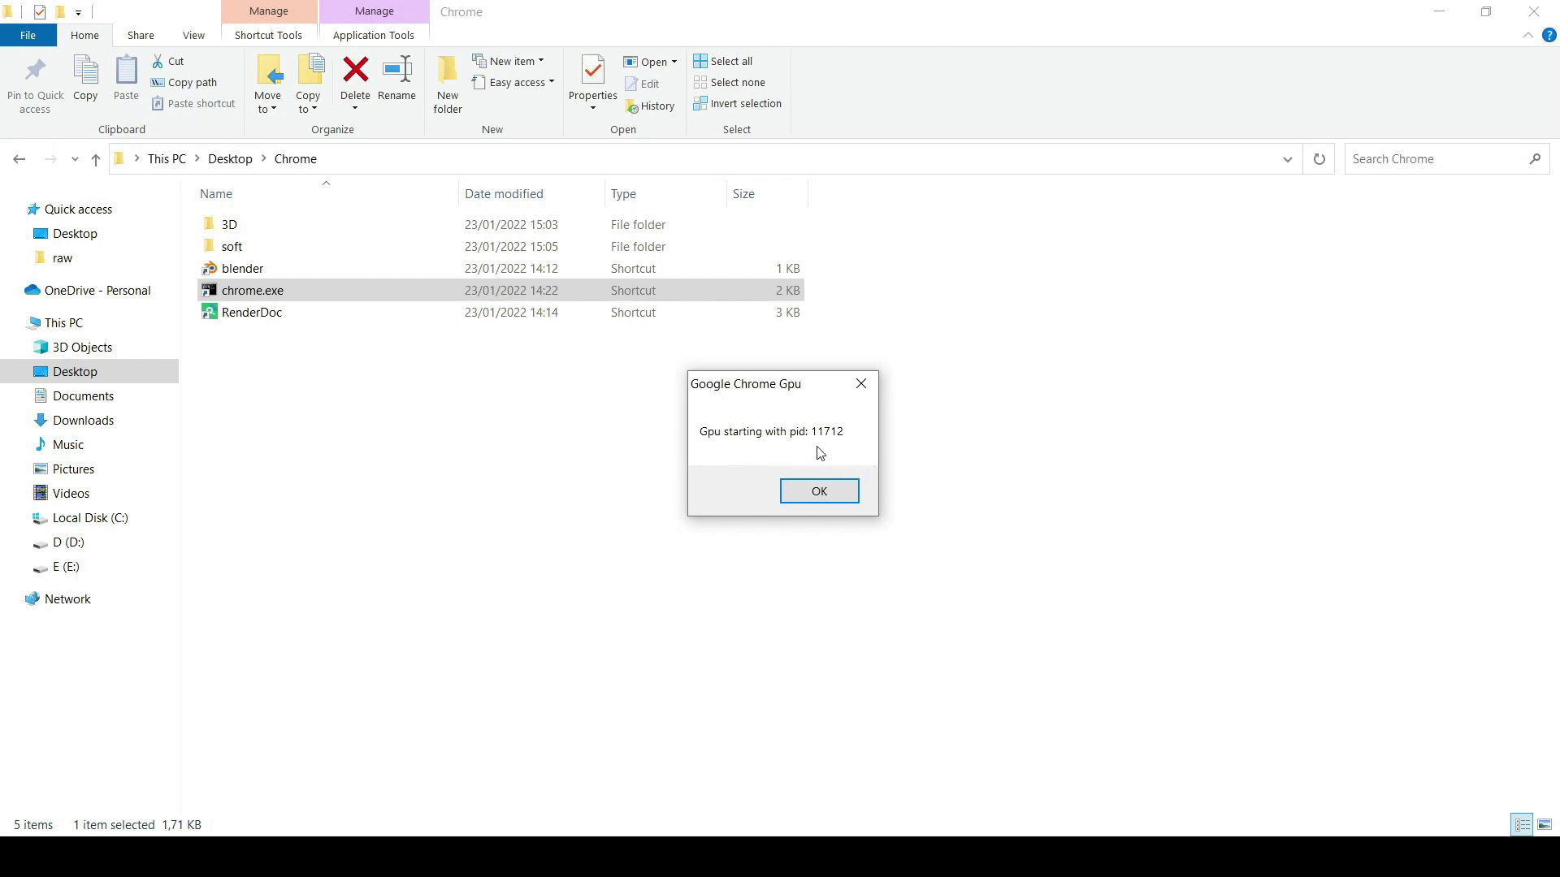
Inject RenderDoc into the chrome.exe process with PID 11712, filtering the list by 117
click(1180, 853)
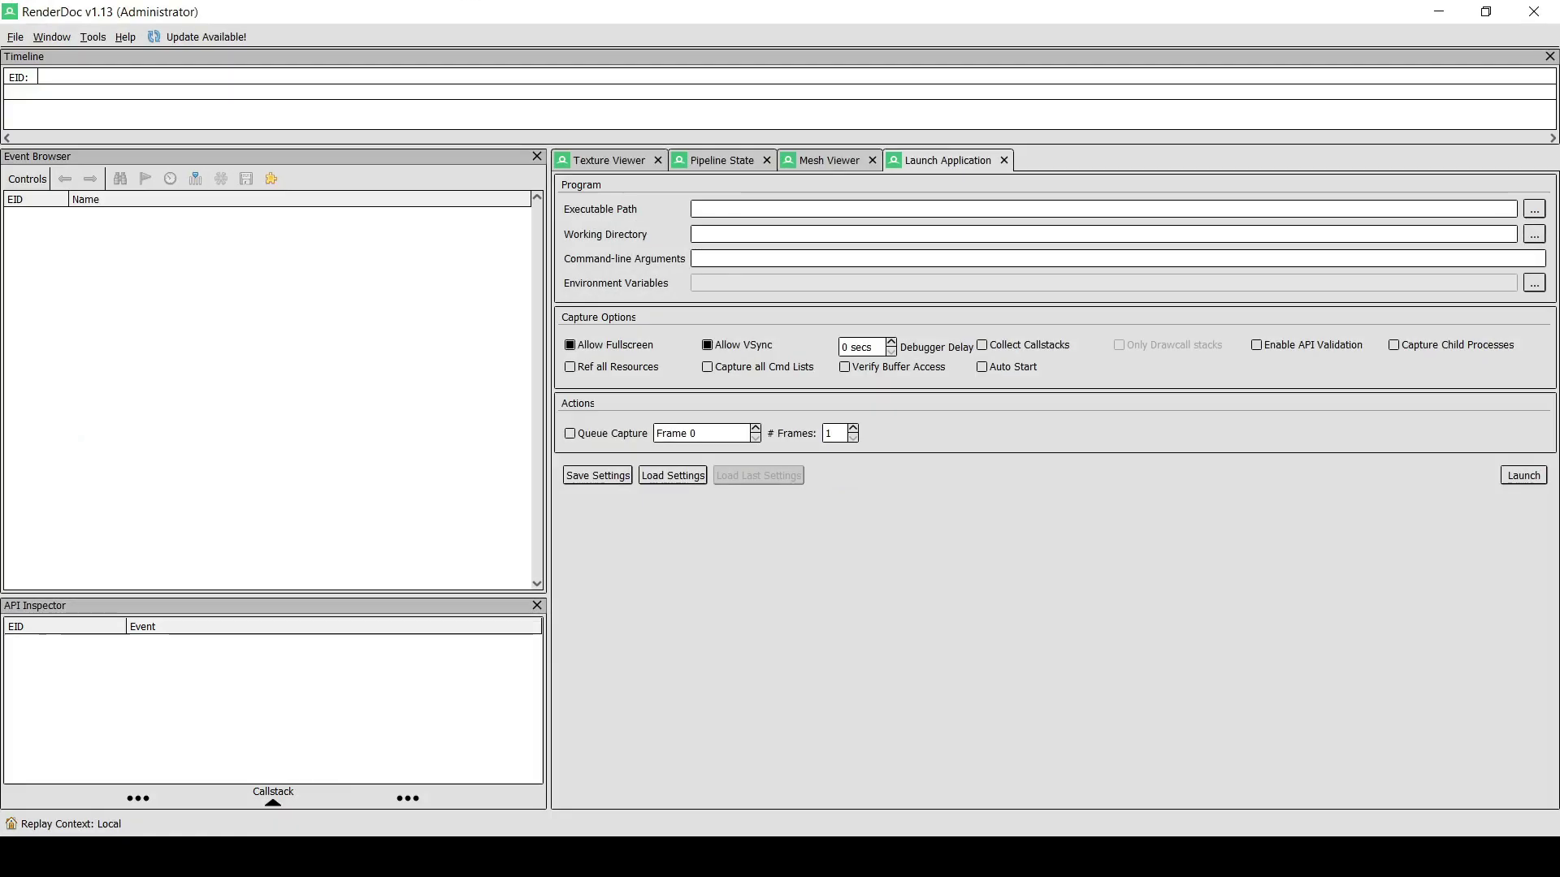
click(16, 37)
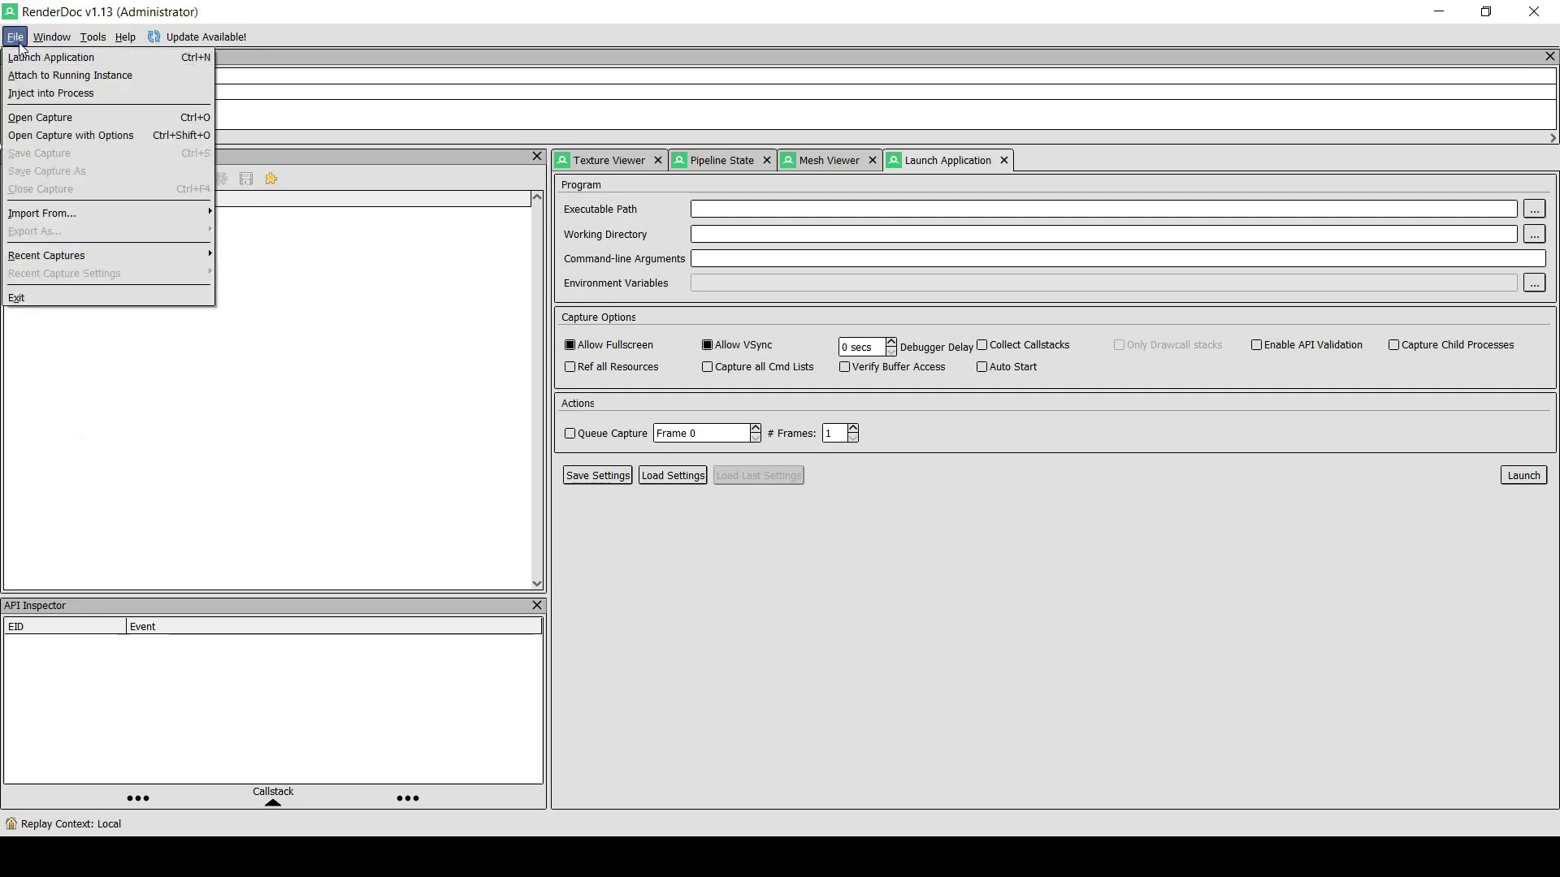
click(55, 95)
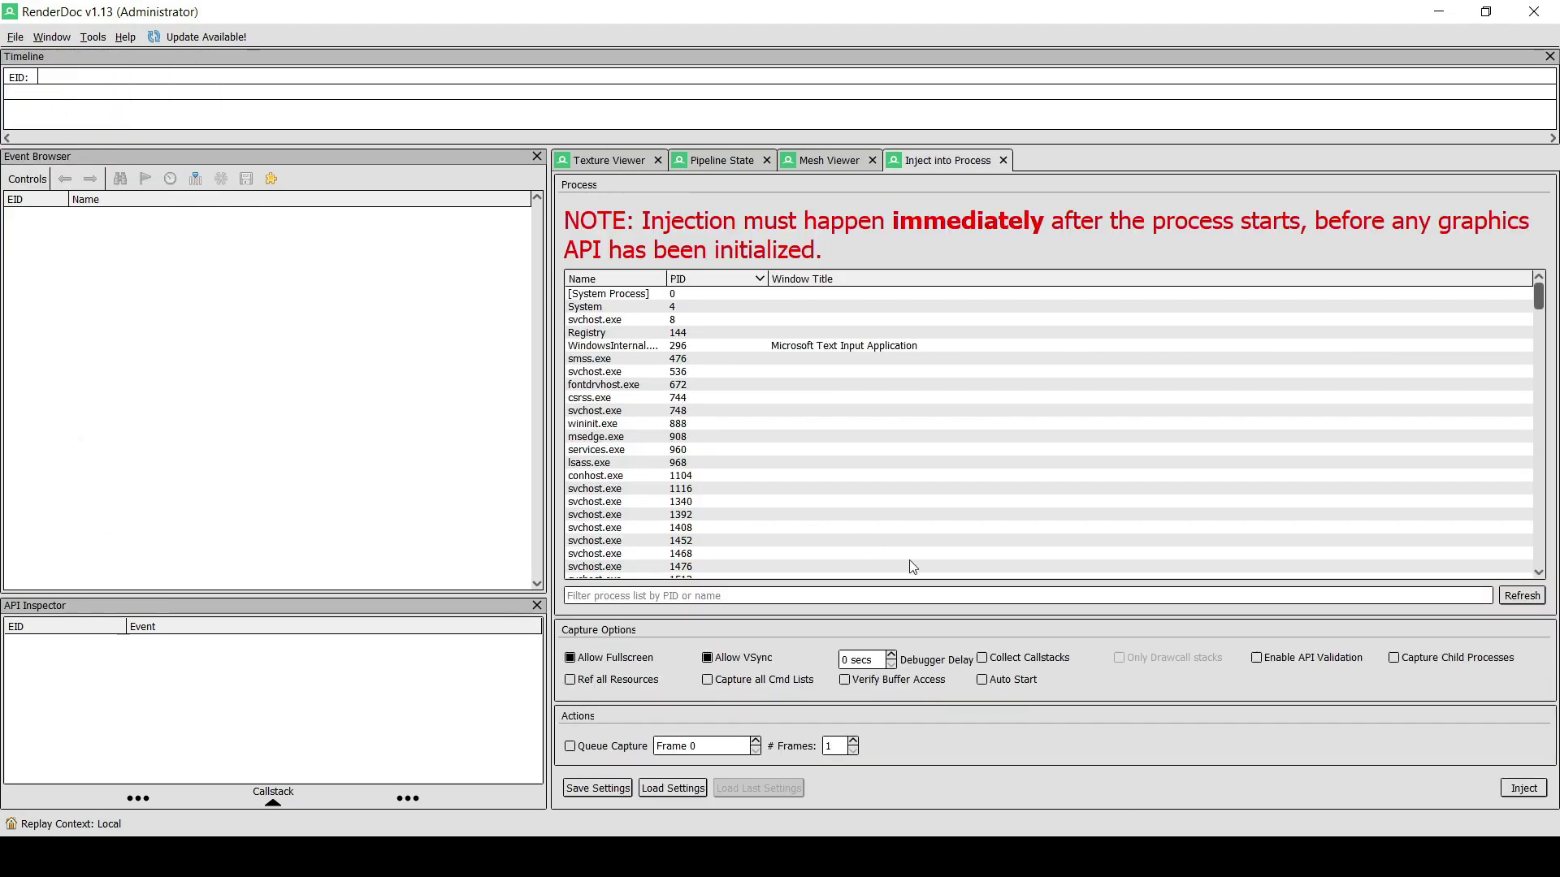
click(1061, 597)
text(117)
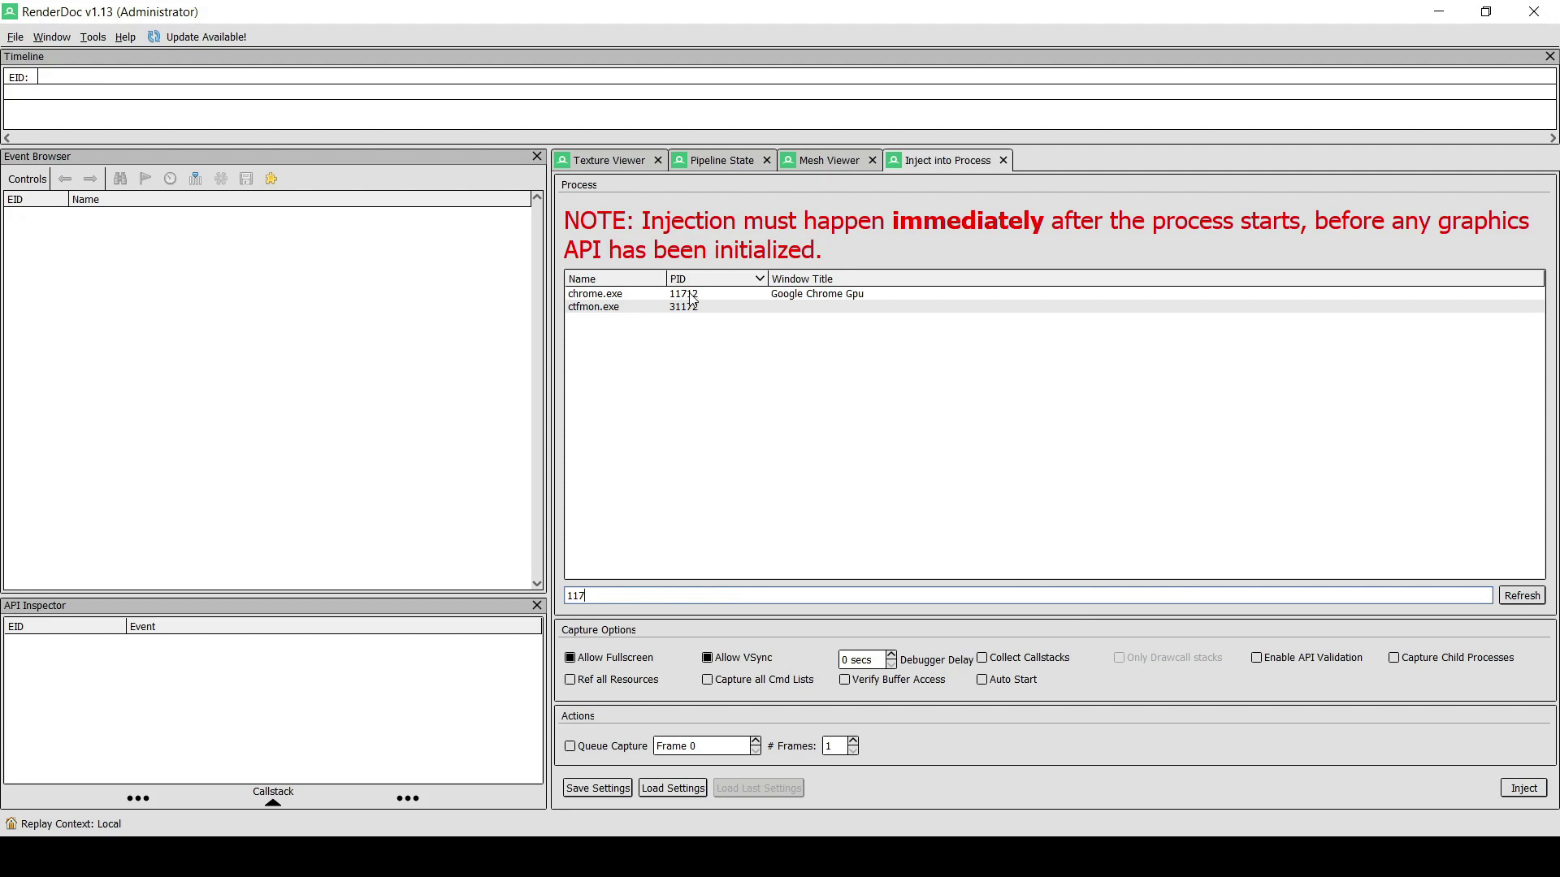
click(730, 295)
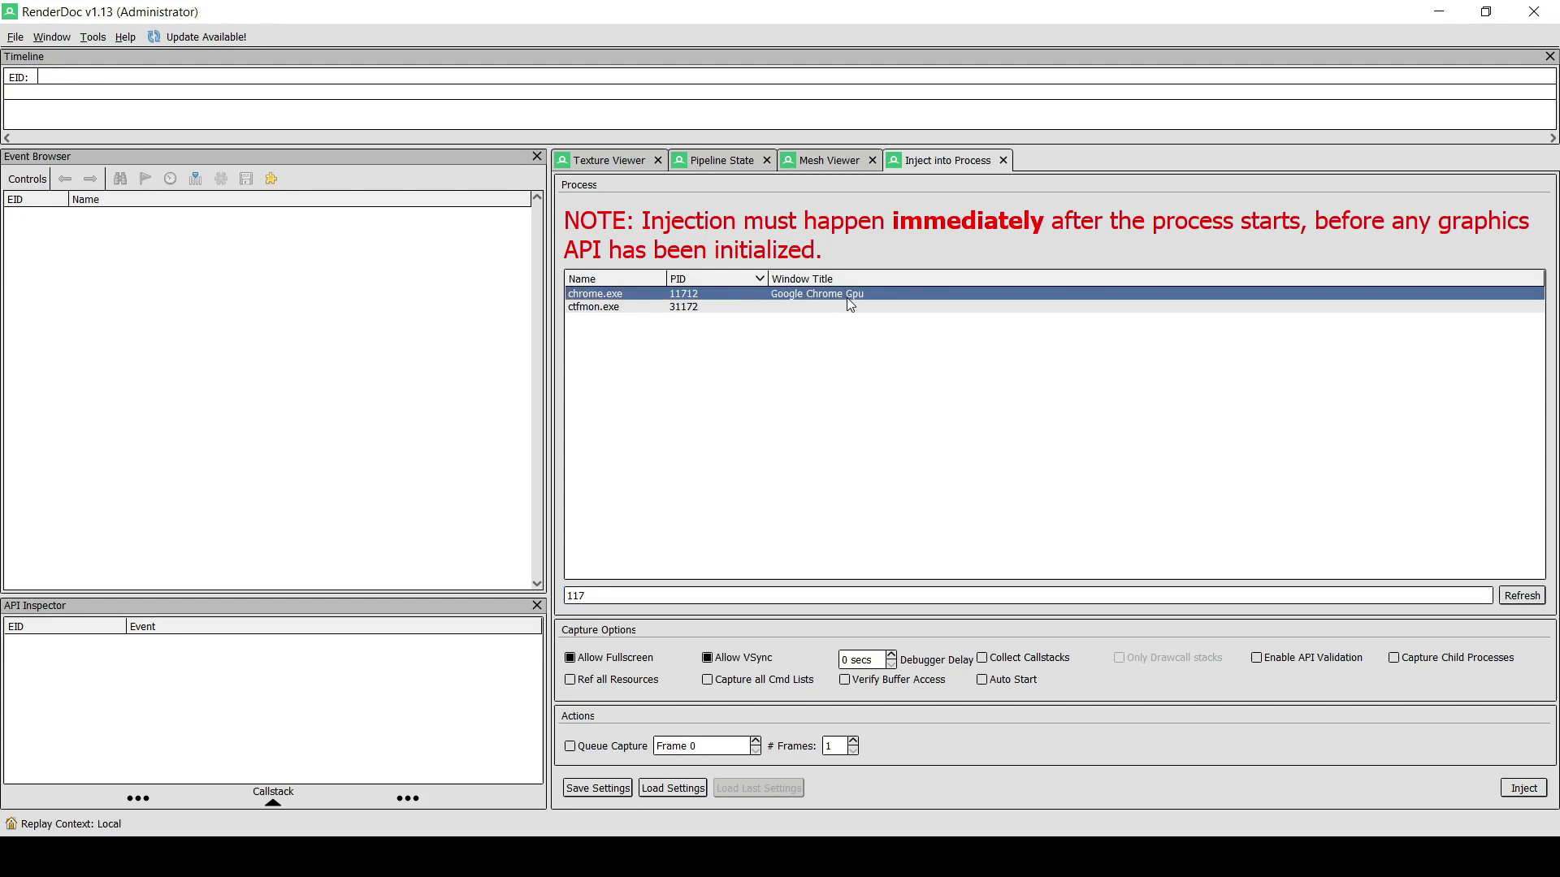
click(1524, 788)
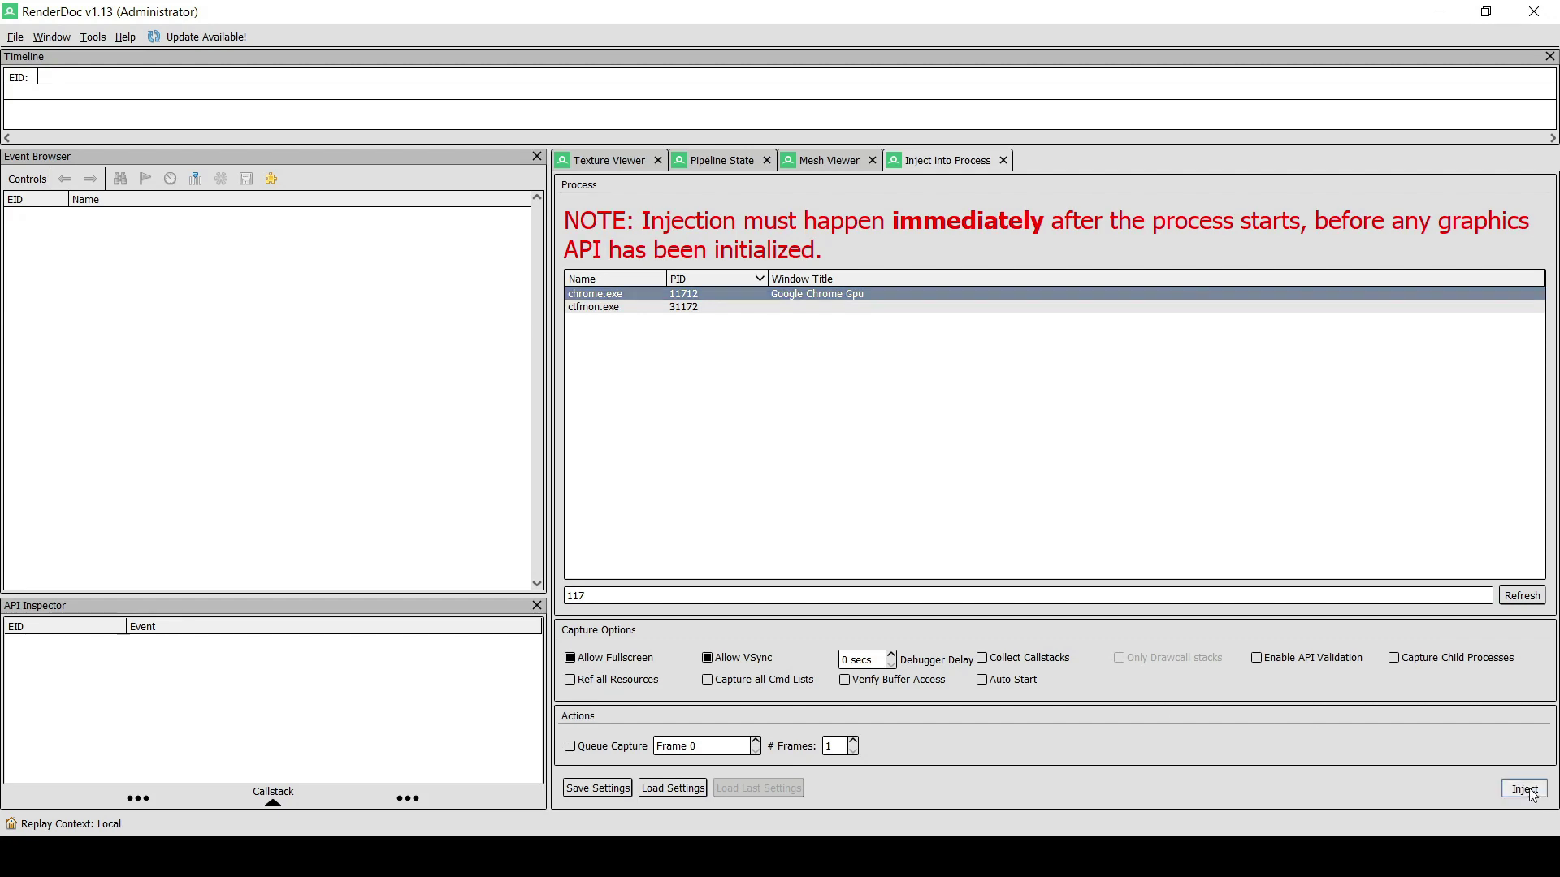
click(862, 539)
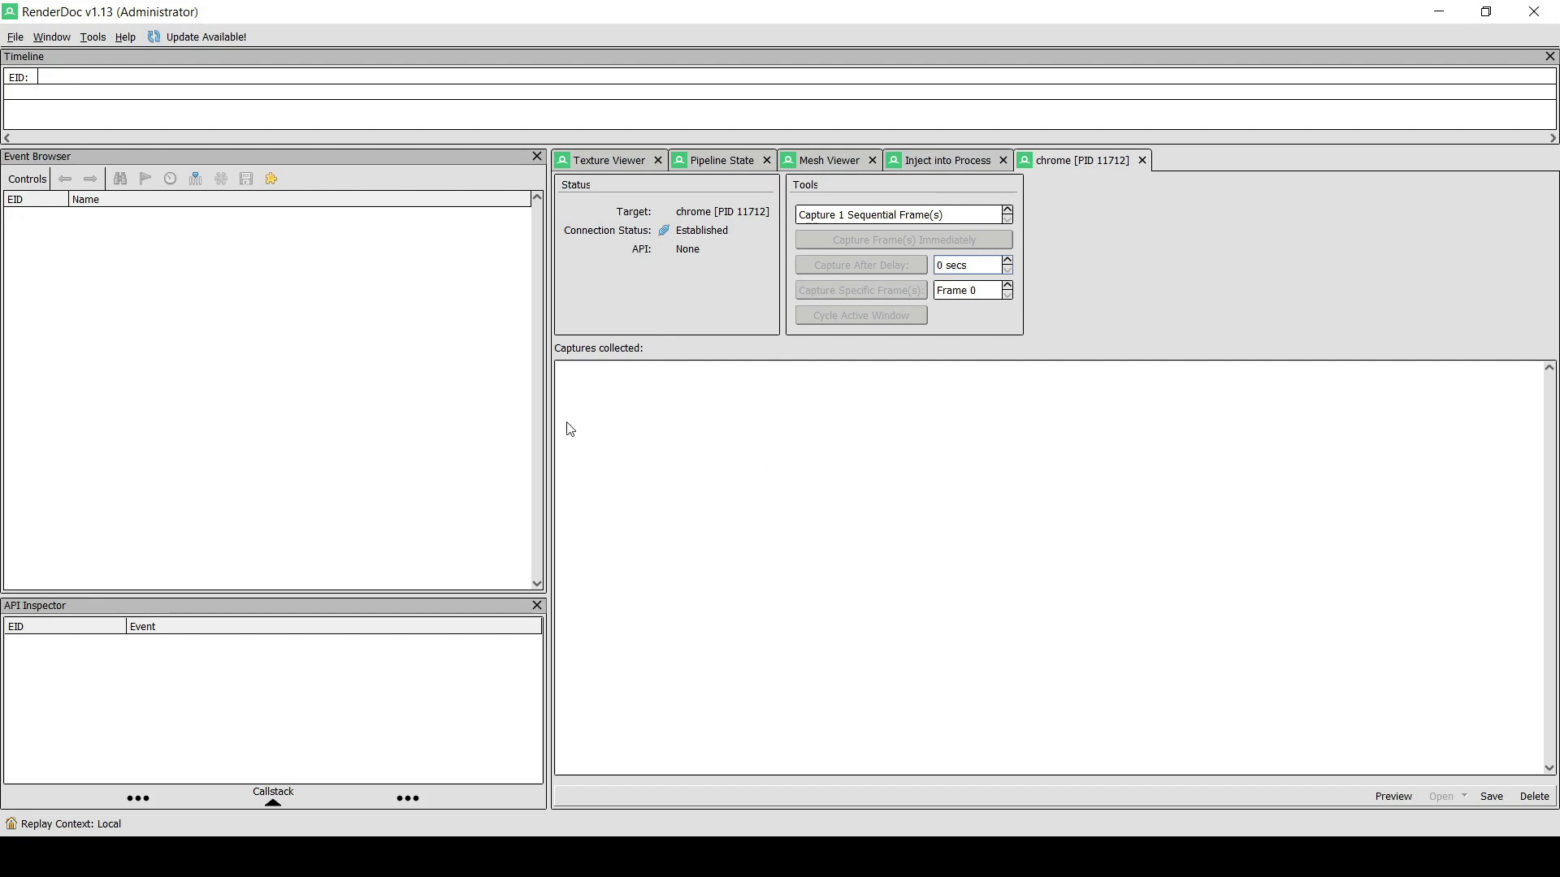
Bring the injected Chrome forward and minimize RenderDoc to reveal its D3D11 capture overlay
mouse_move(1253, 858)
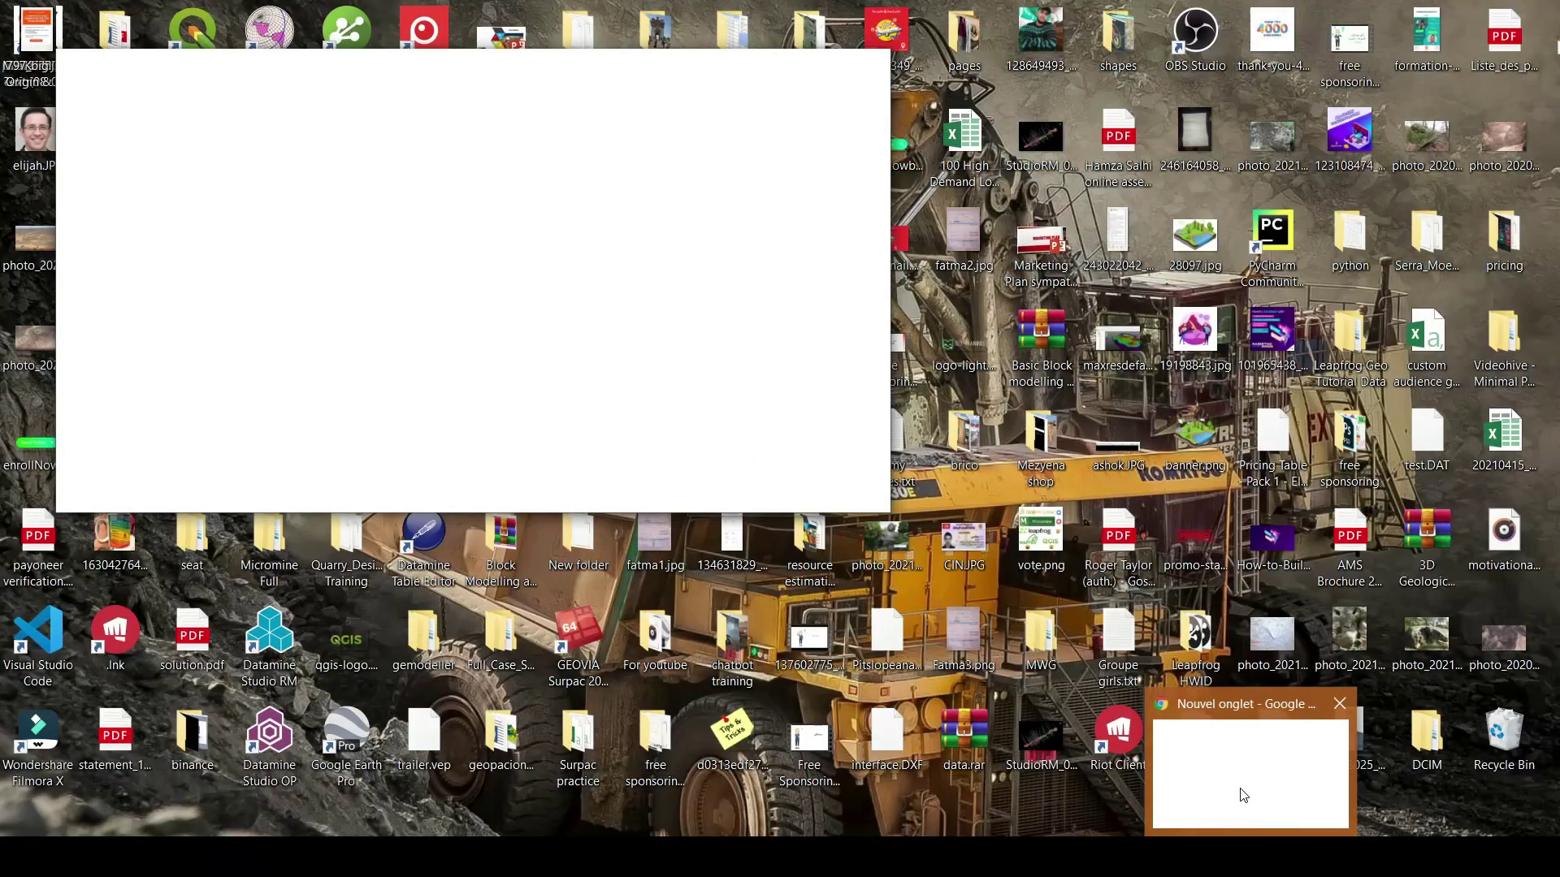
click(1242, 792)
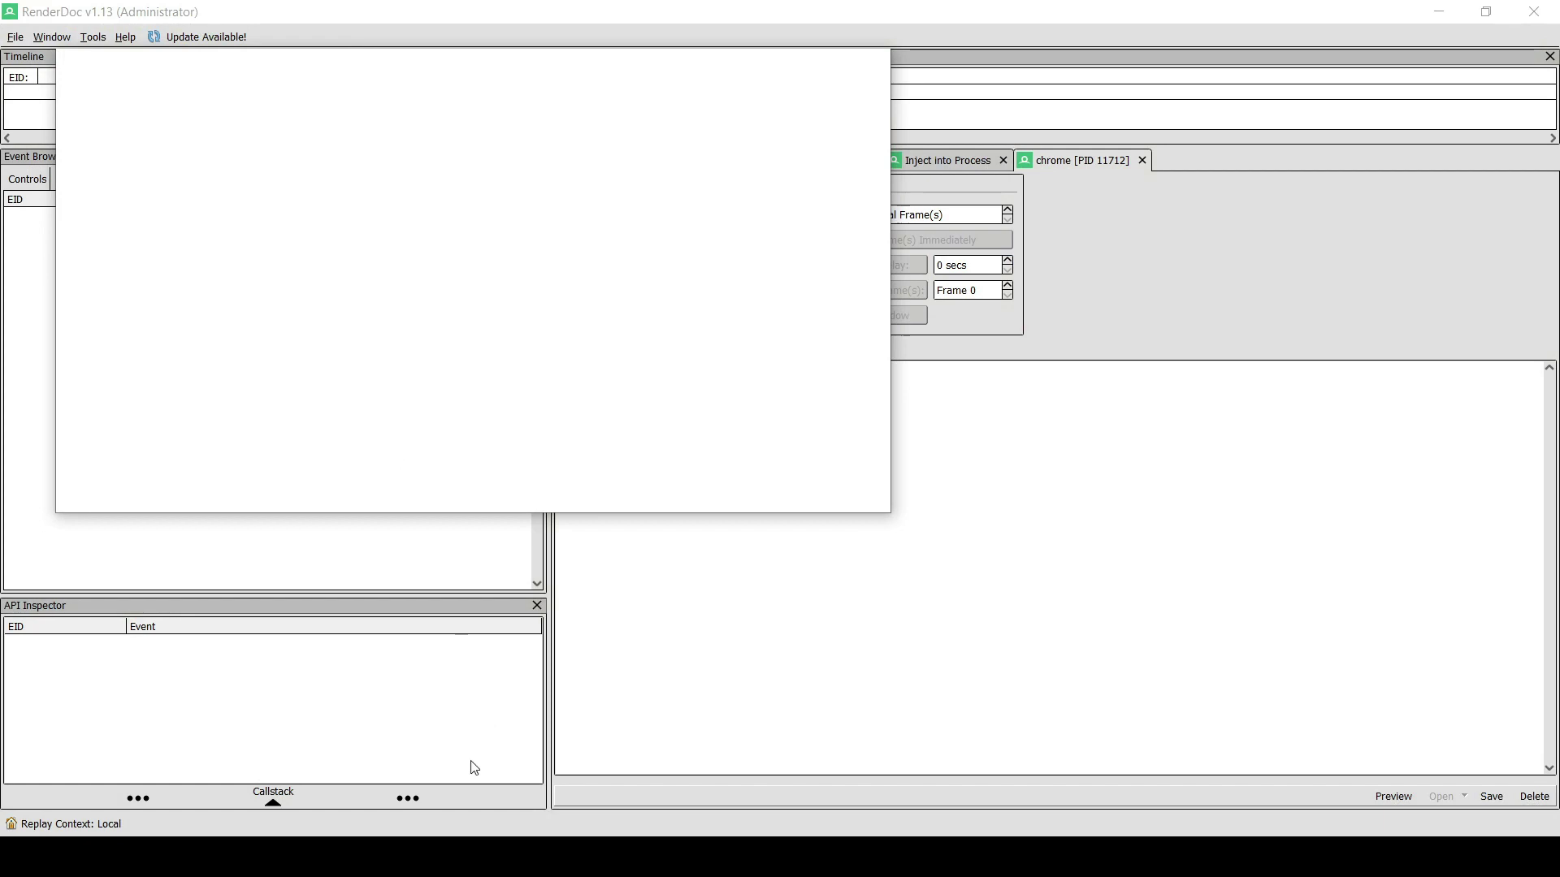
click(941, 34)
click(1439, 12)
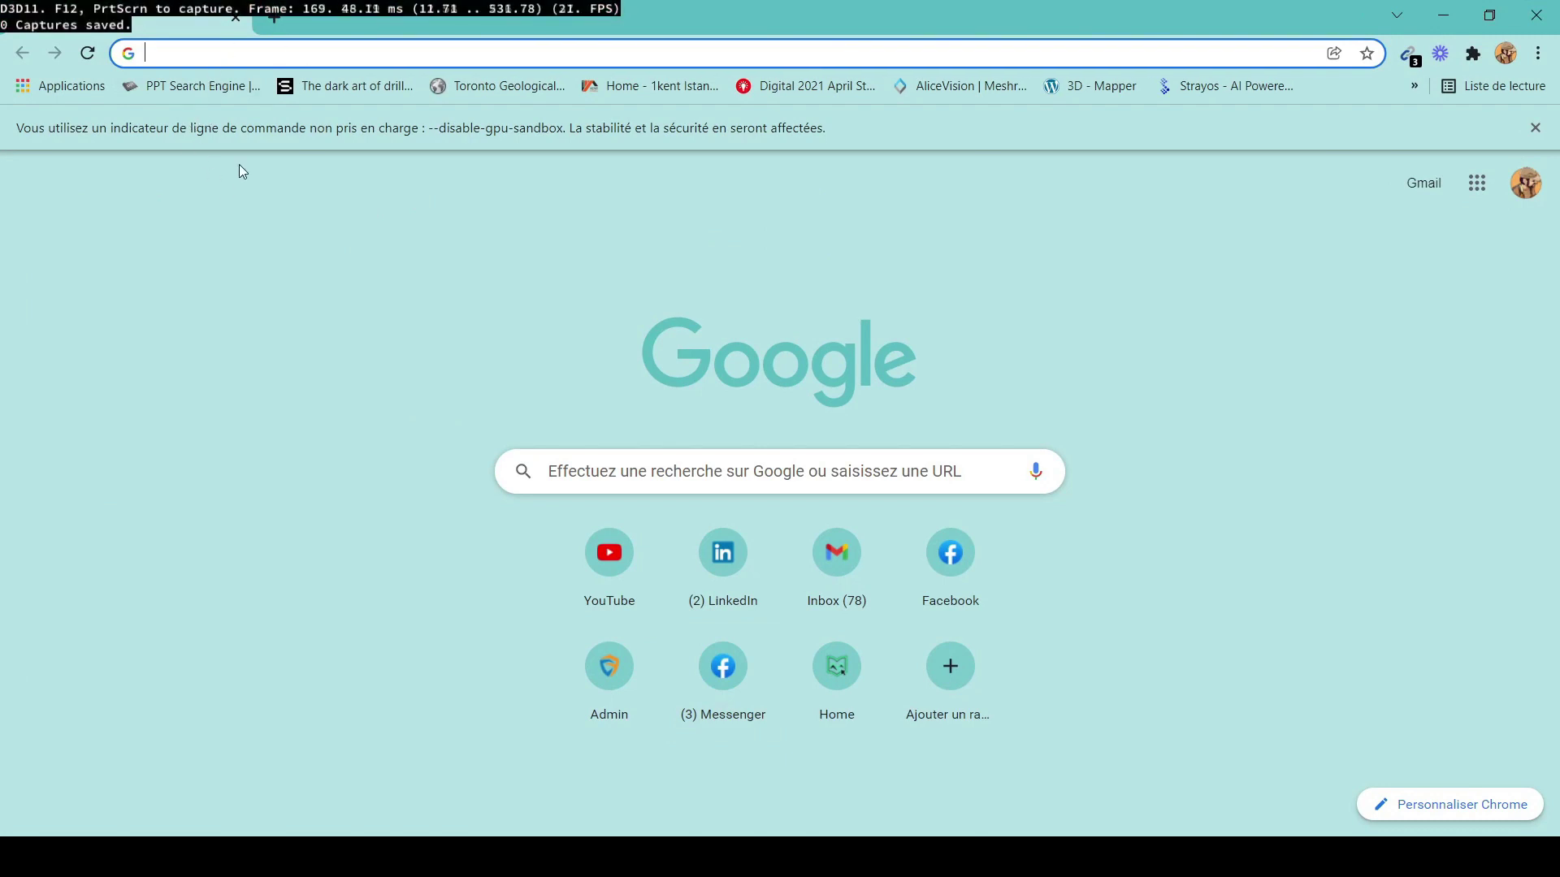
Load maps.google.com and search Google Maps for 'open pit'
text(maps.google.com)
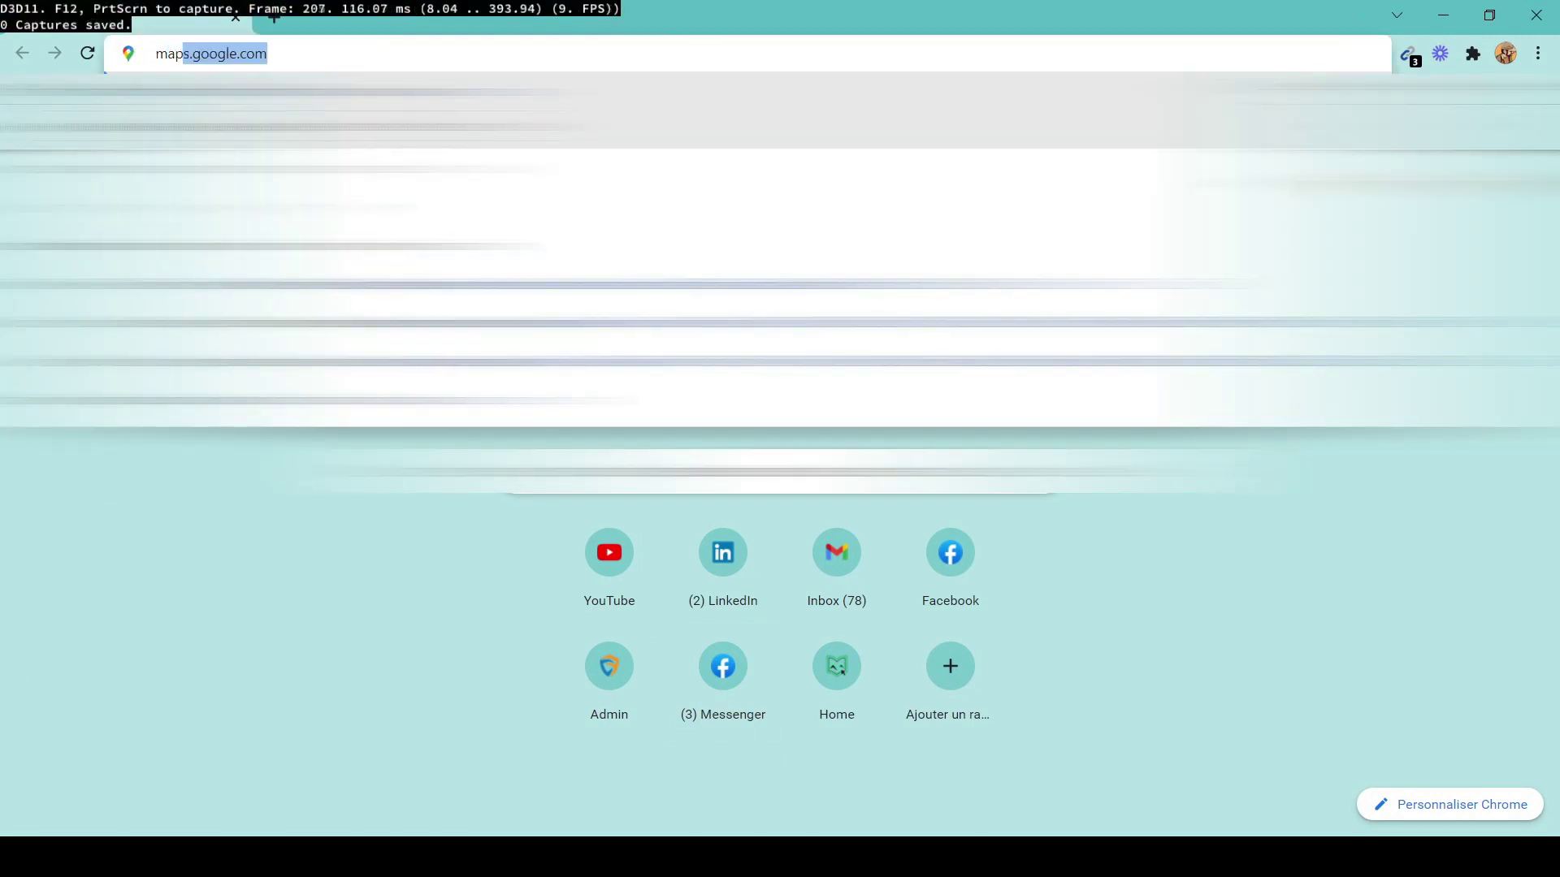
key(Return)
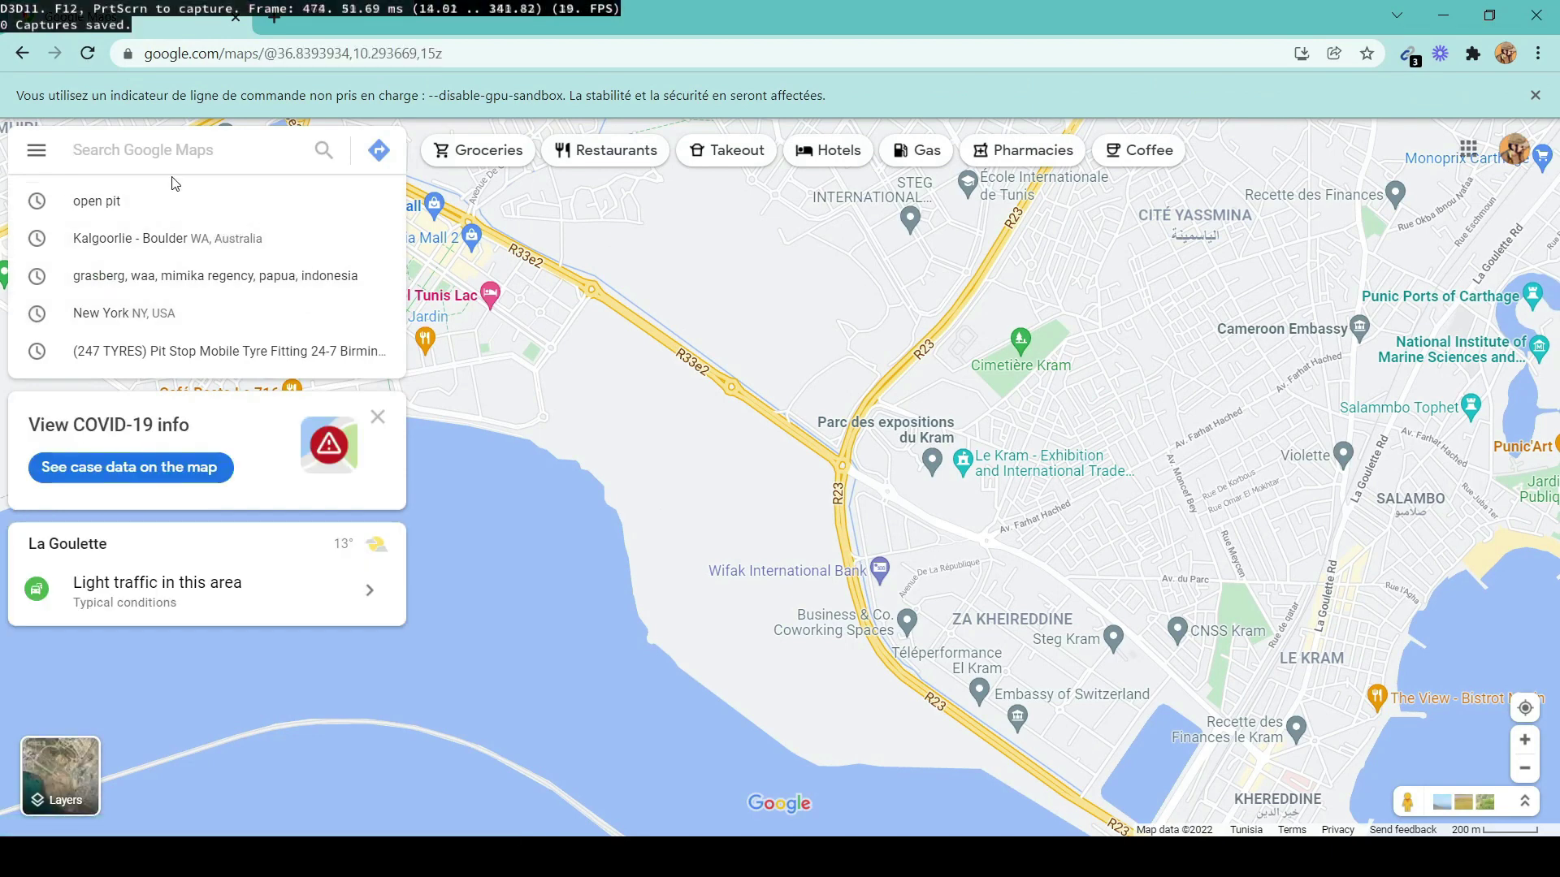
text(op)
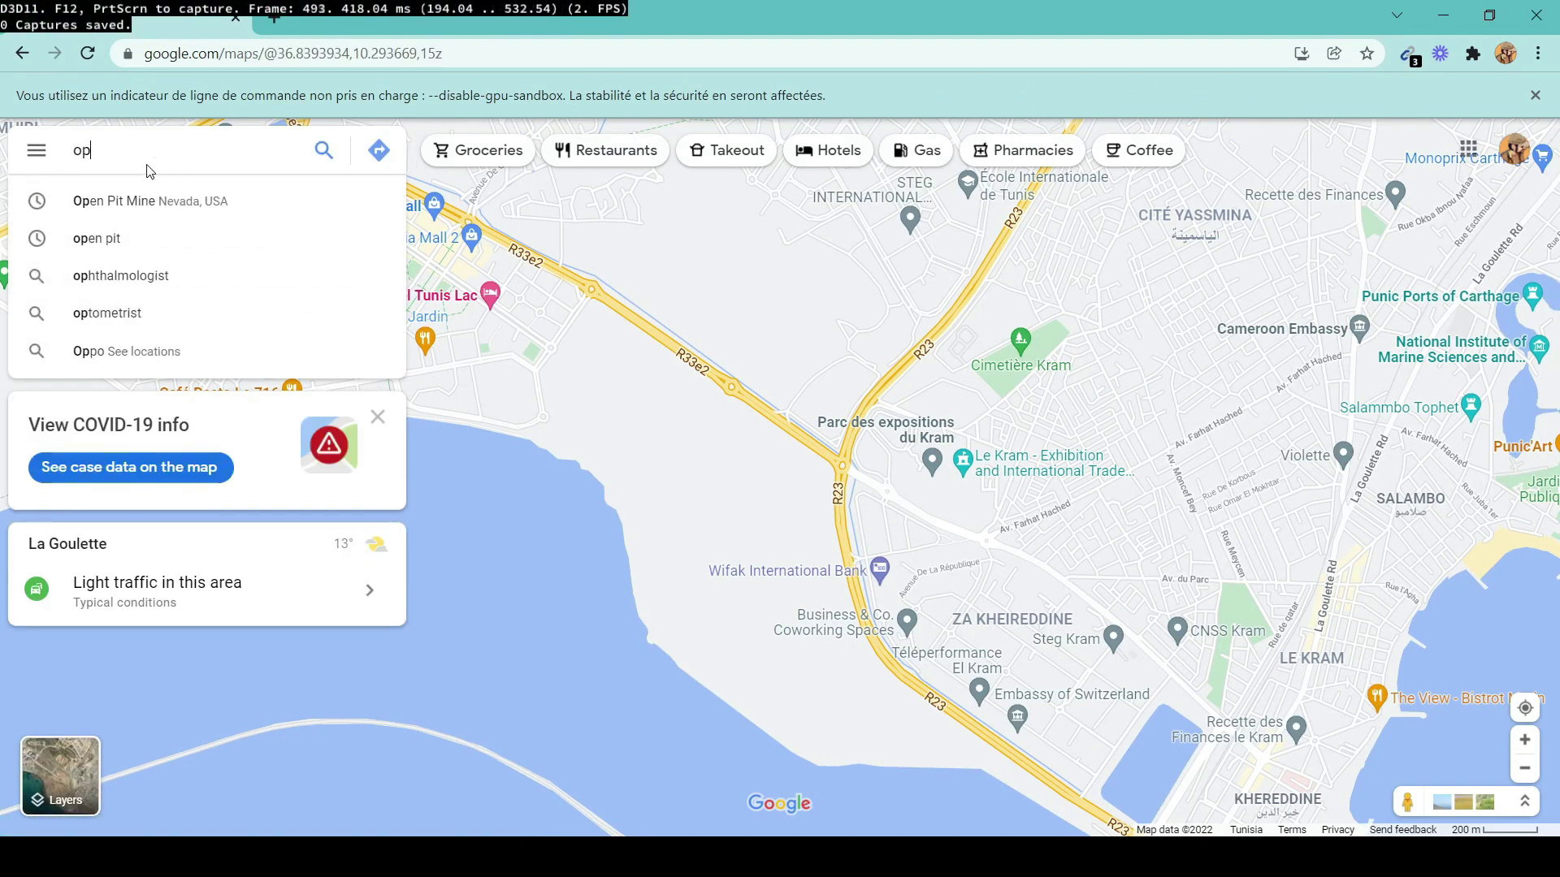
text(en pit)
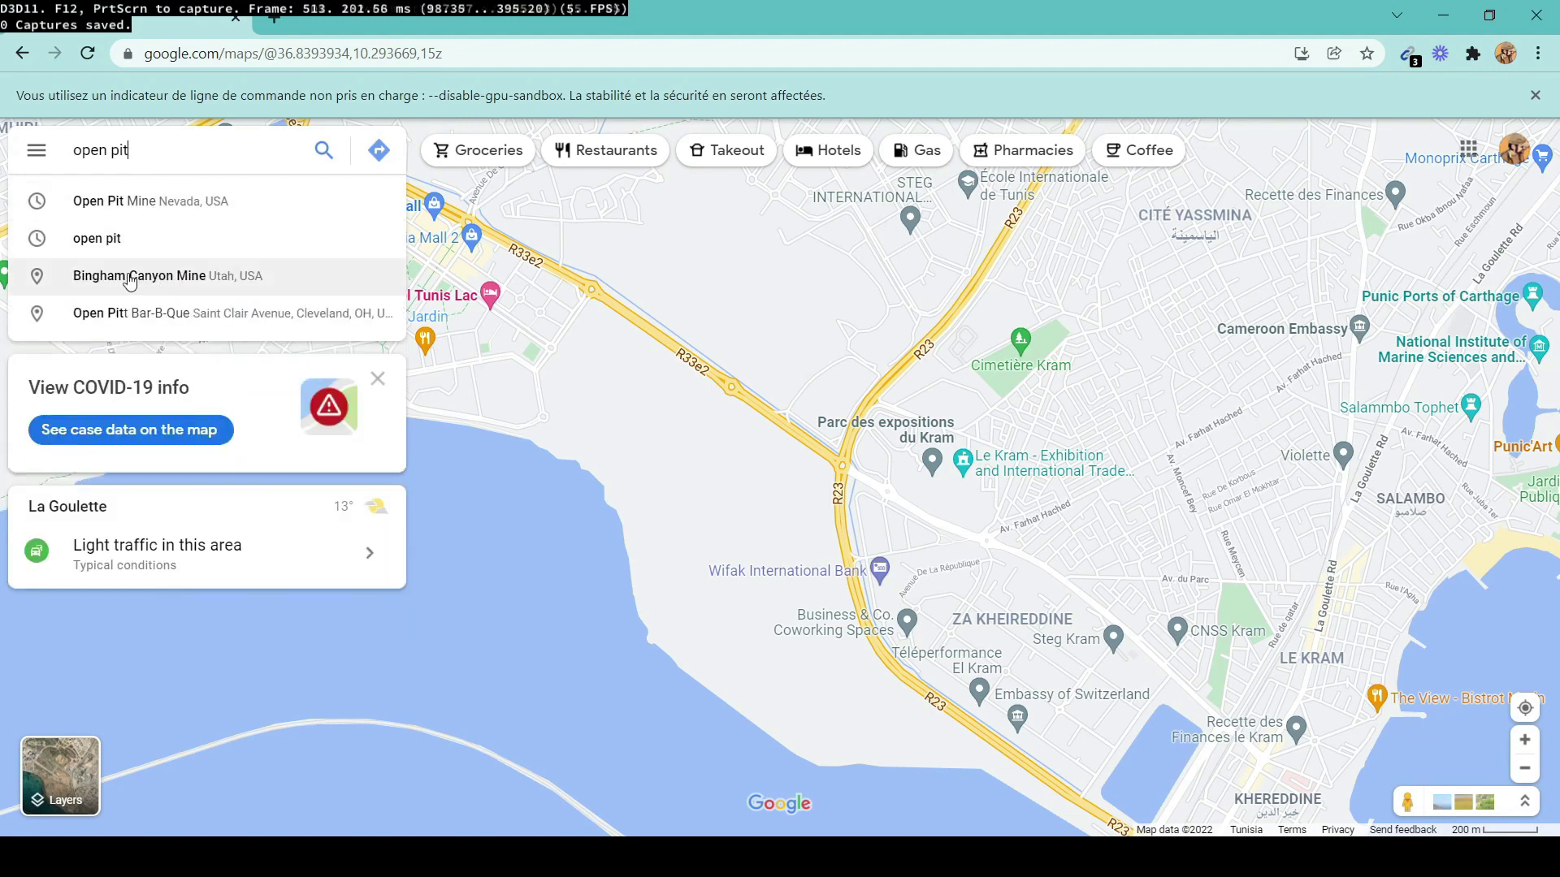
Go to Bingham Canyon Mine in satellite view with labels hidden and the details panel collapsed
click(213, 280)
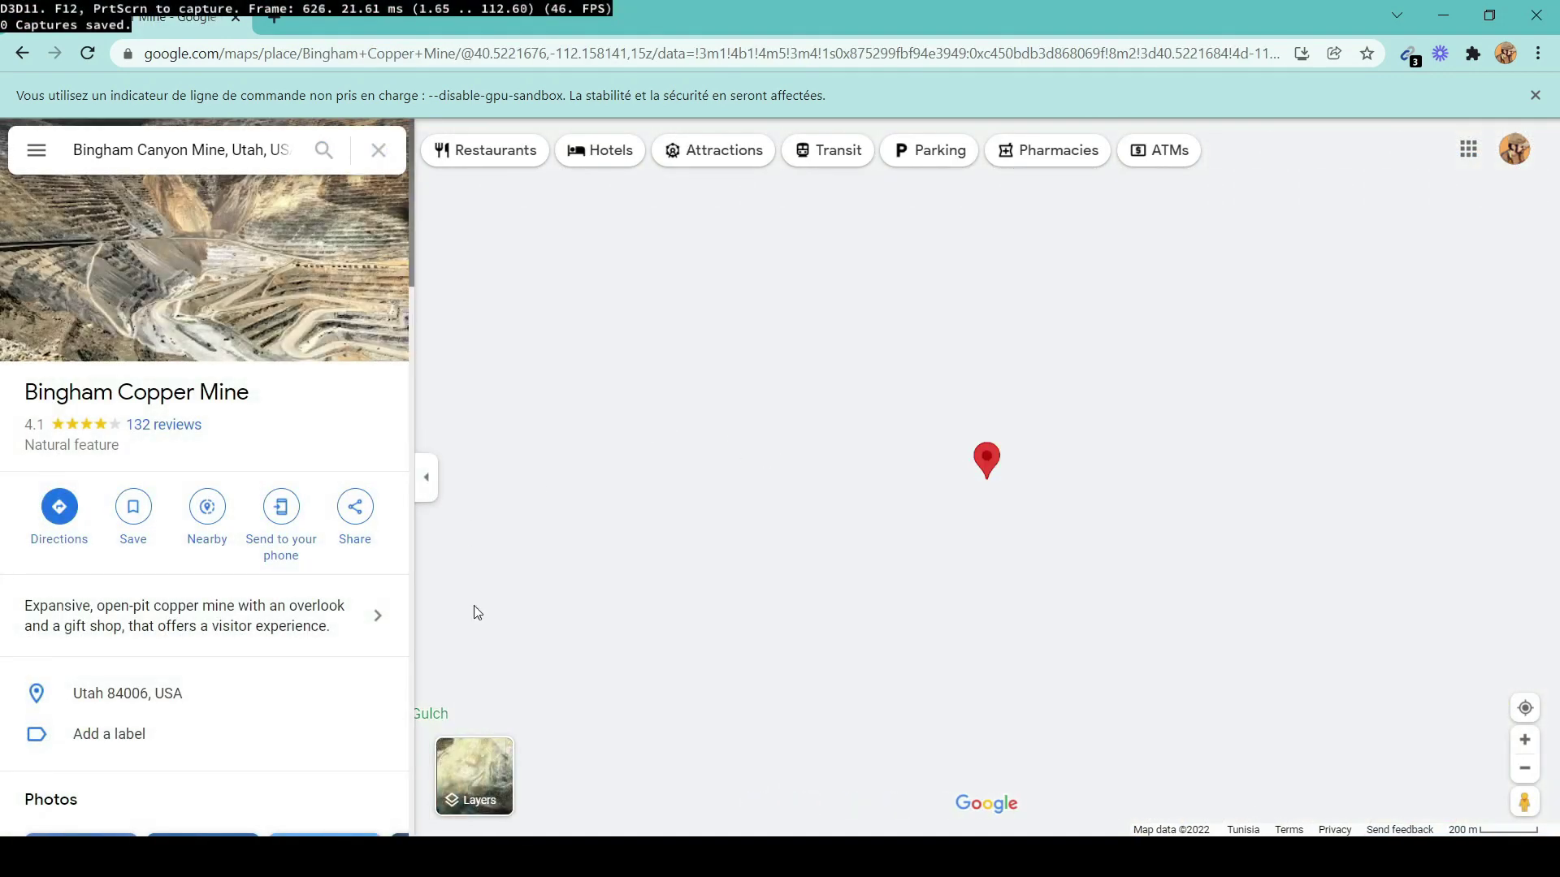
click(479, 782)
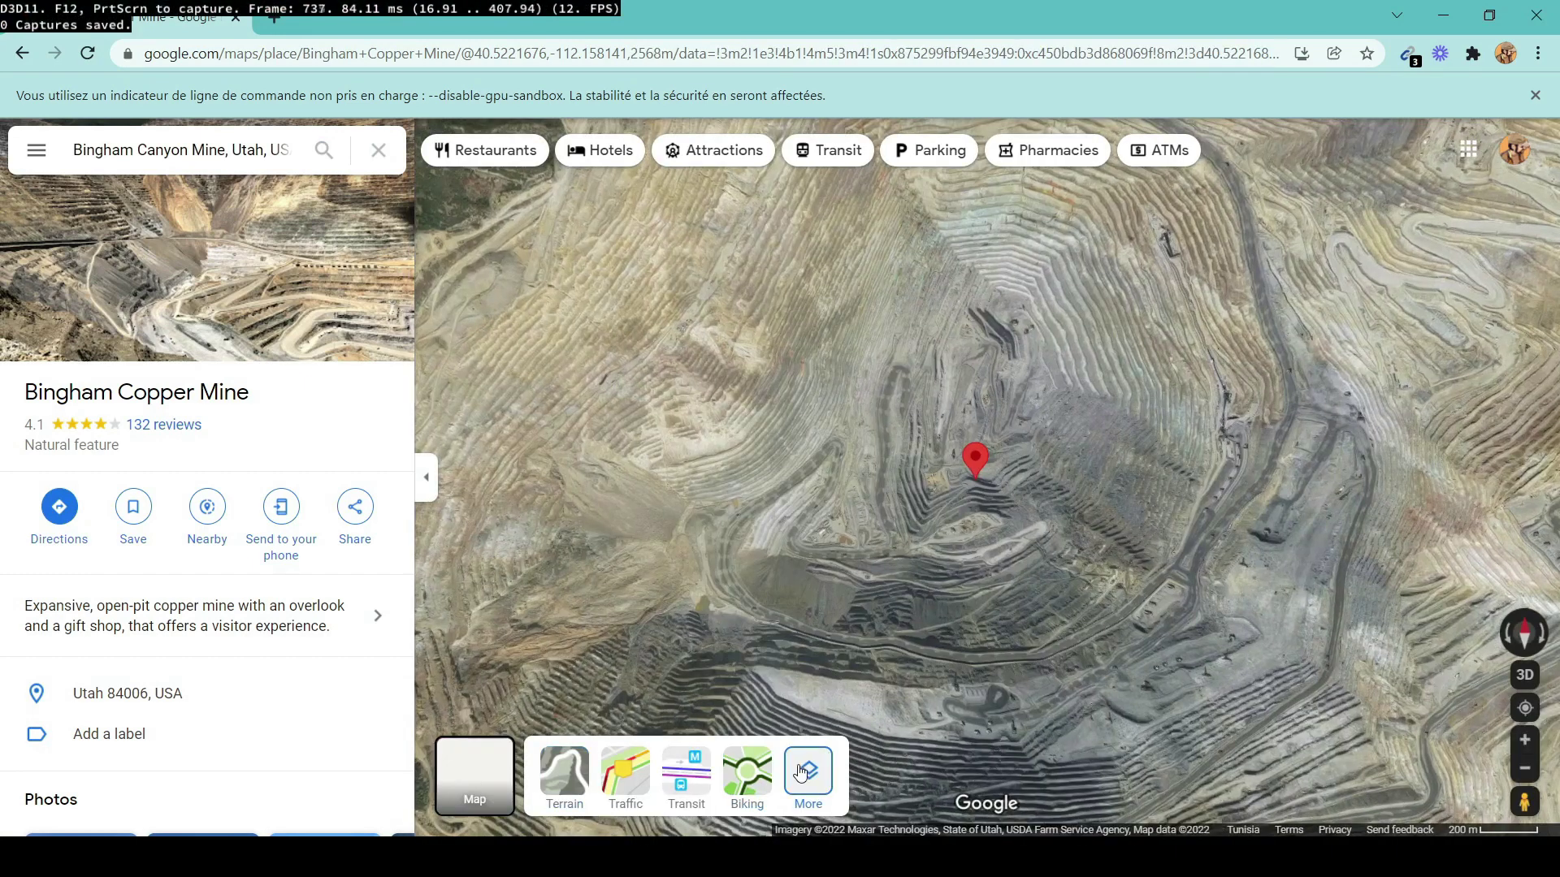
click(807, 772)
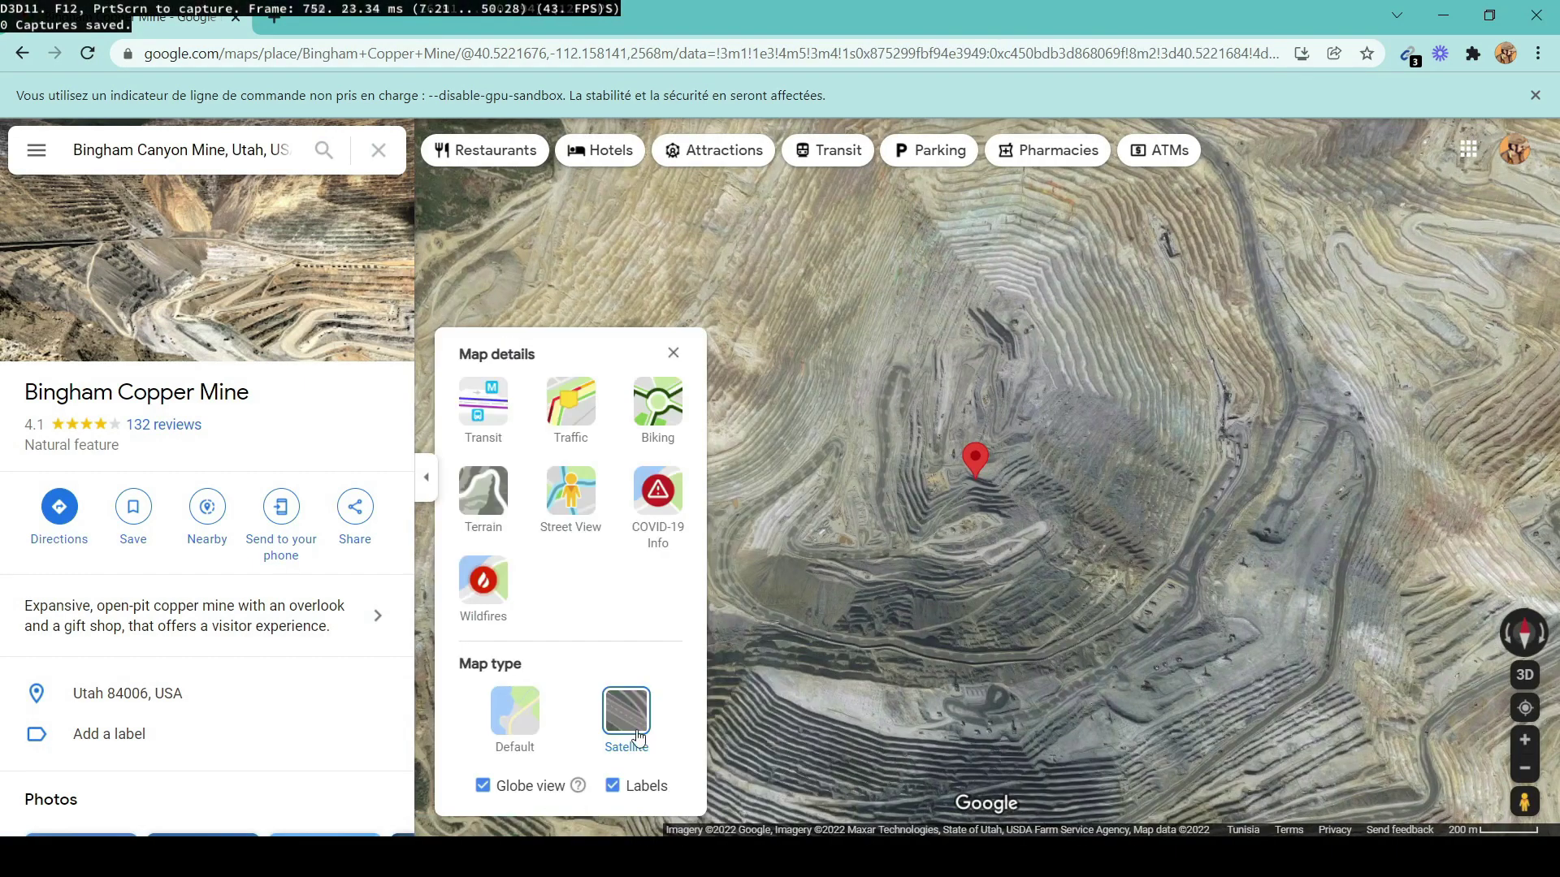
click(613, 786)
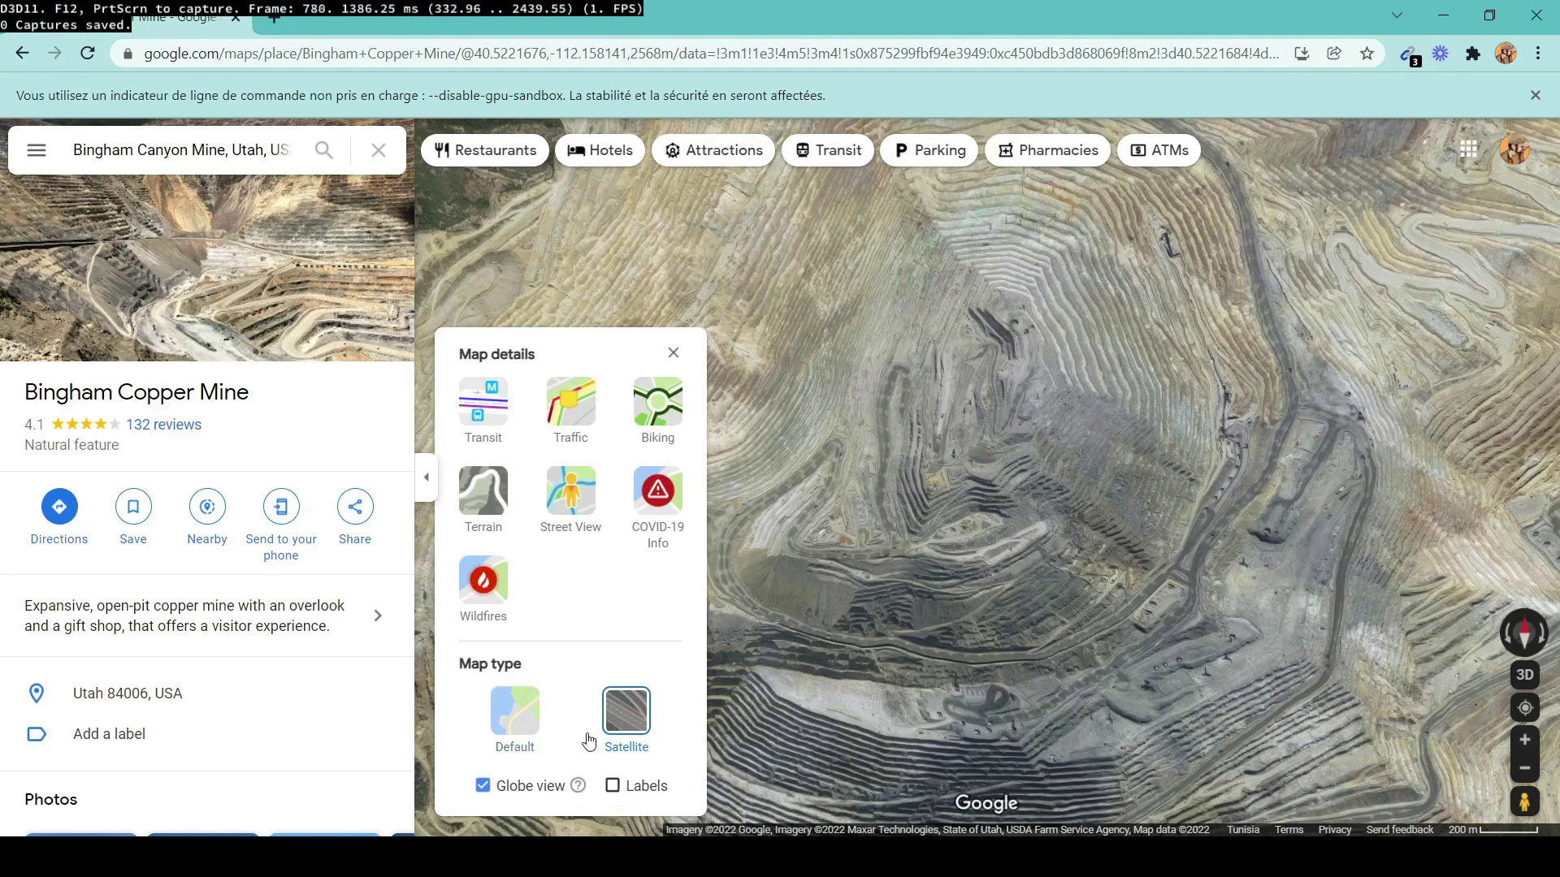
click(428, 477)
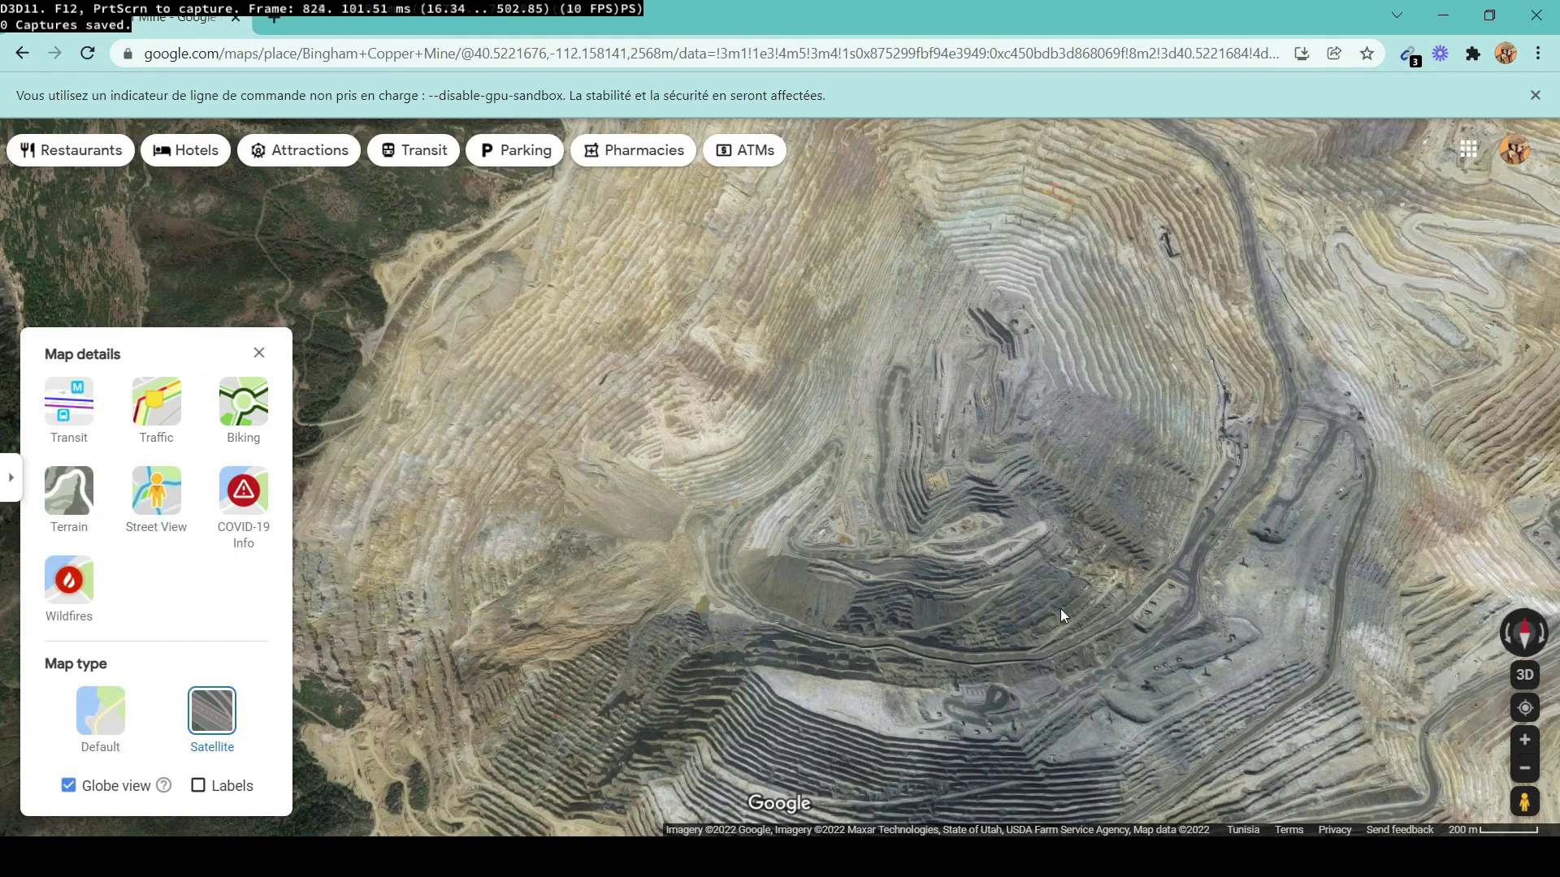
Tilt, pan and zoom the 3D map, then flatten it overhead so the pit fills the window
ctrl+drag(1007, 627, 870, 384)
scroll(943, 459, down, 5)
scroll(996, 484, up, 5)
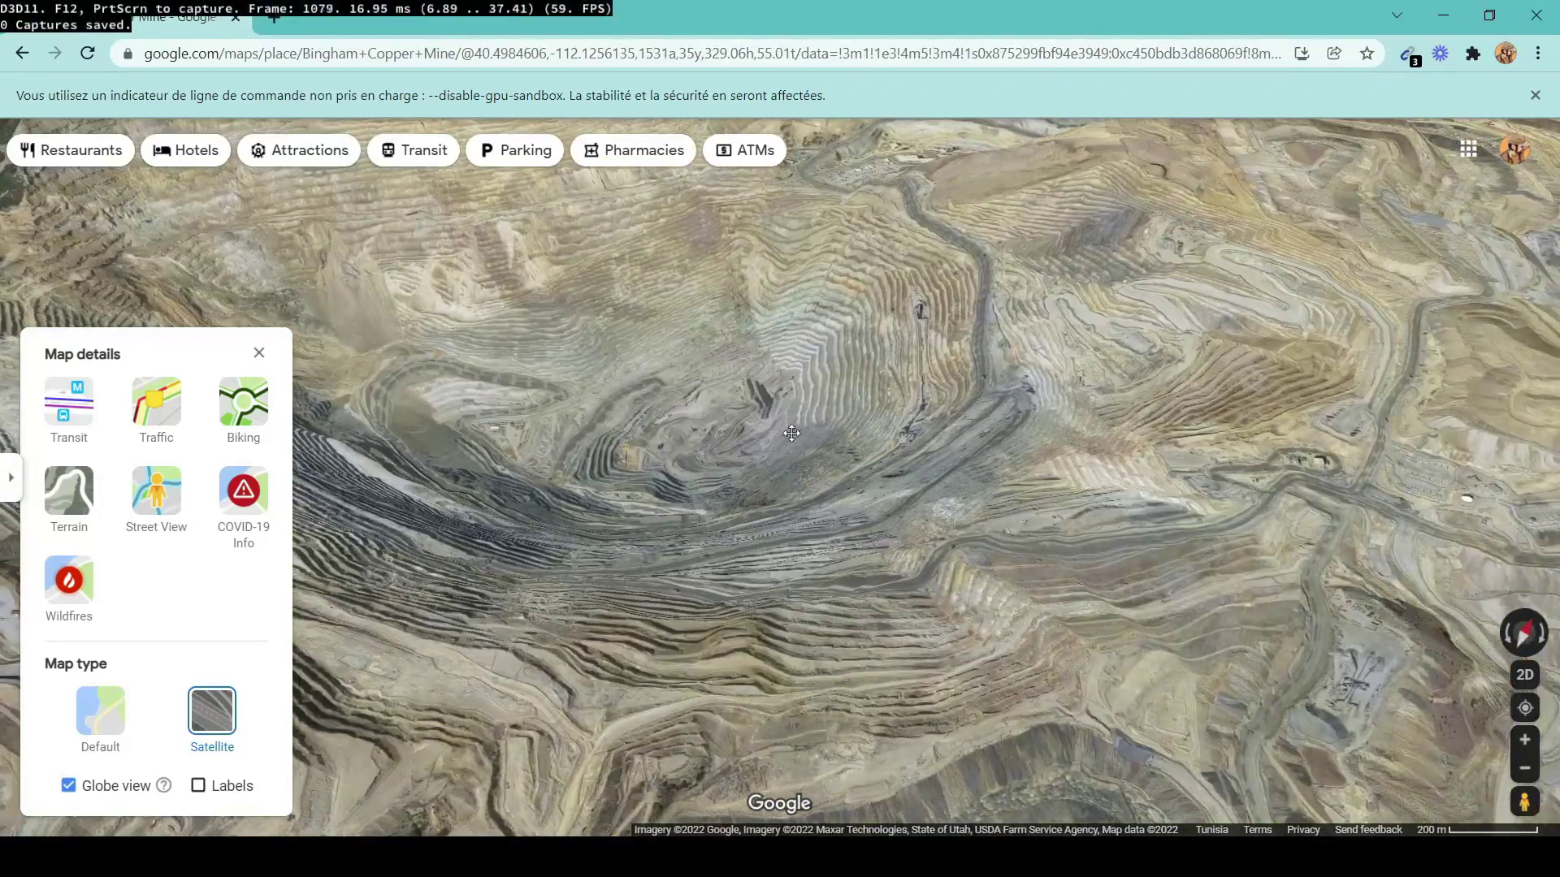
drag(686, 313, 910, 449)
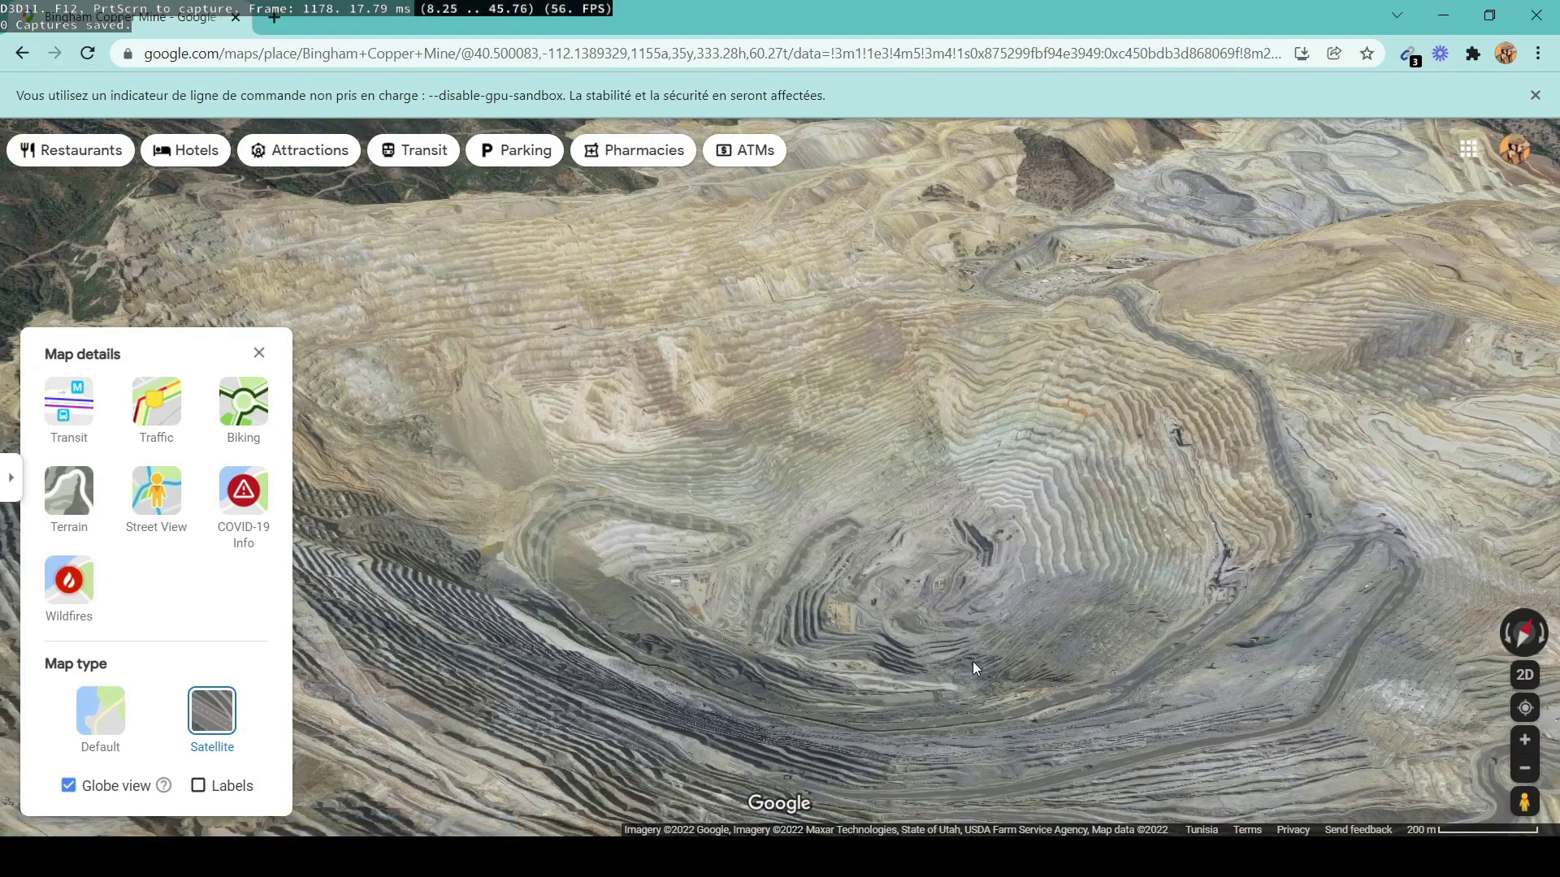
scroll(998, 633, up, 2)
scroll(998, 632, up, 3)
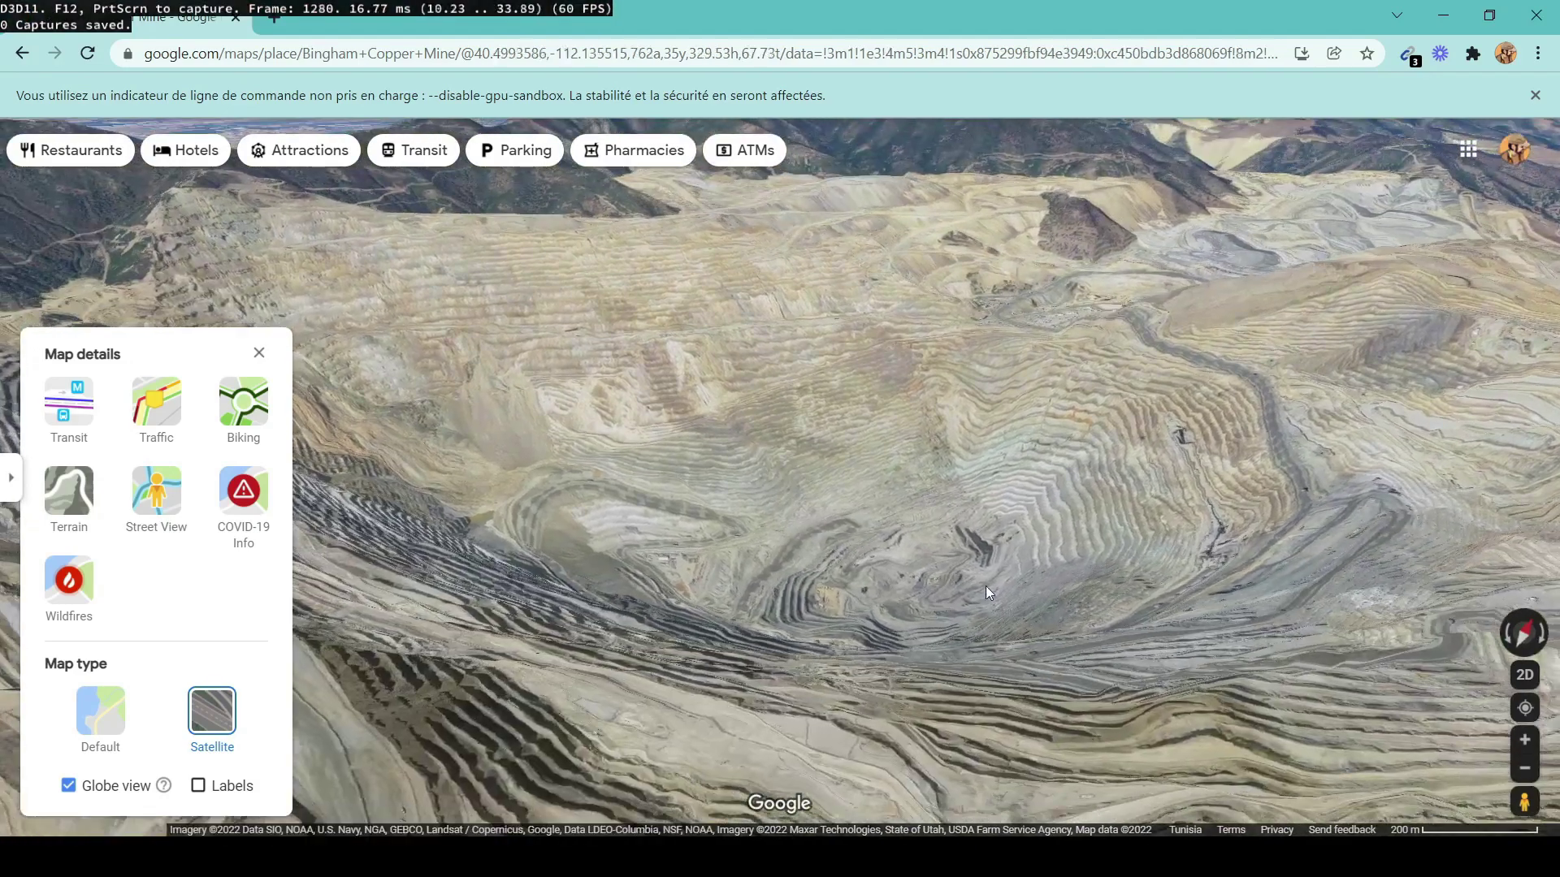
scroll(989, 601, up, 4)
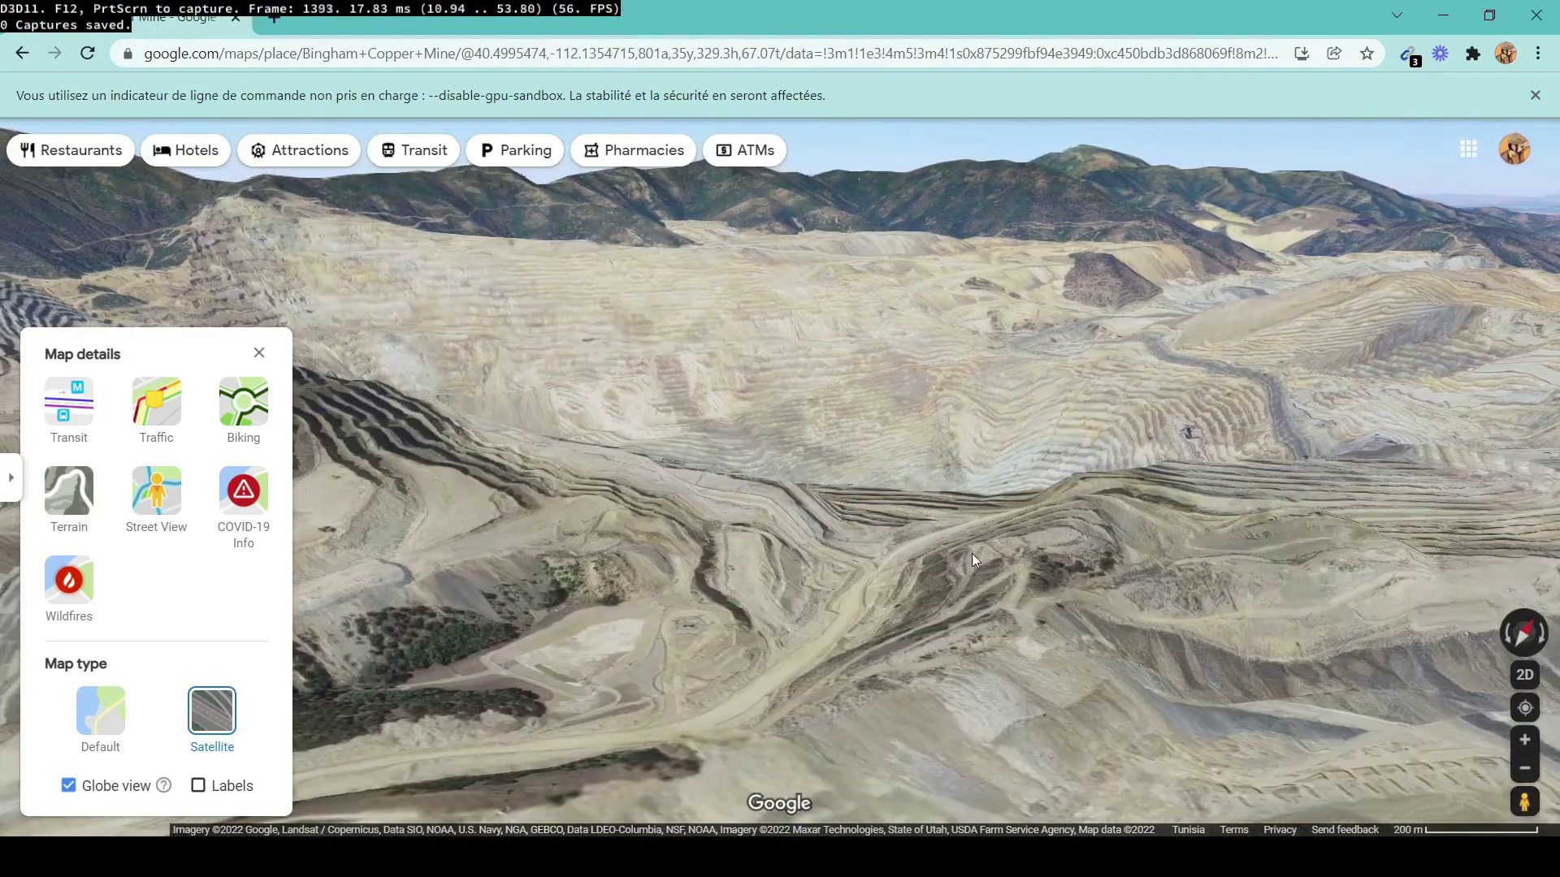
scroll(1016, 579, down, 4)
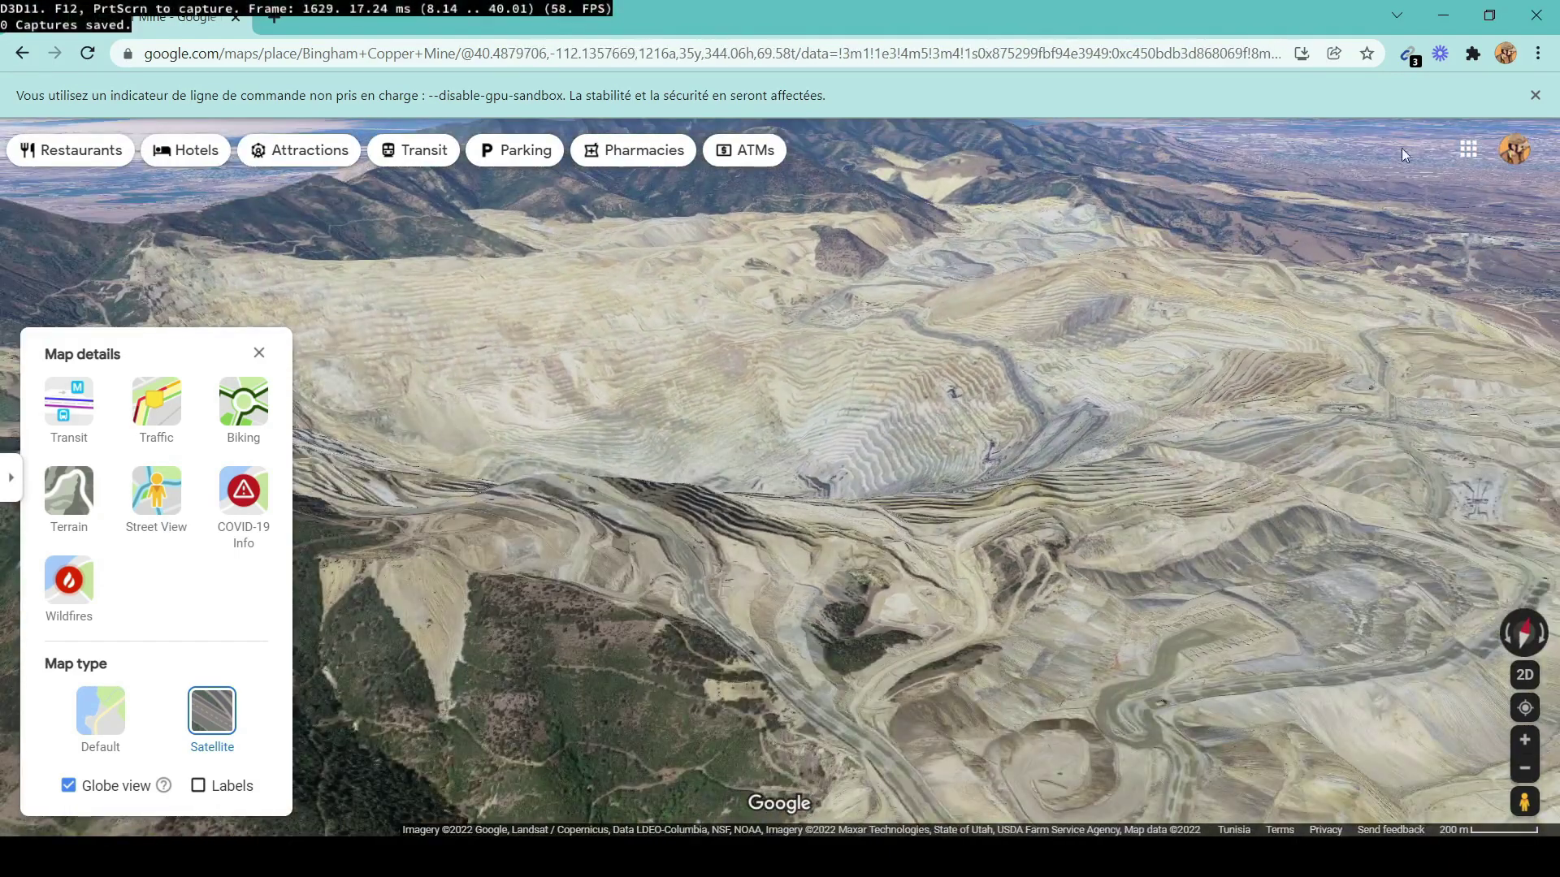
scroll(893, 608, down, 3)
scroll(894, 607, down, 4)
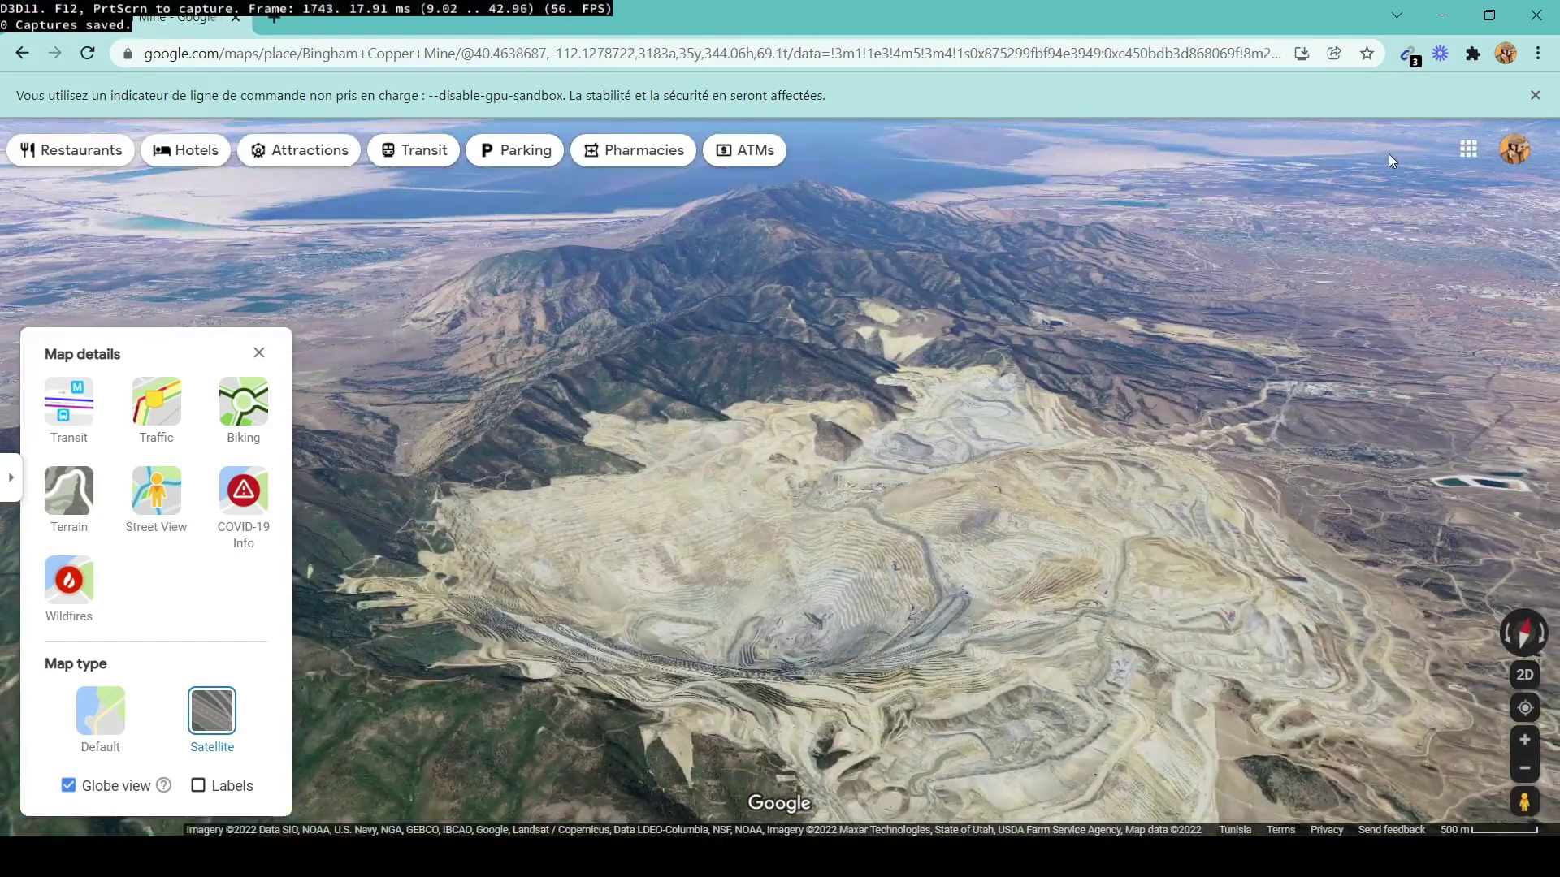
scroll(827, 611, up, 2)
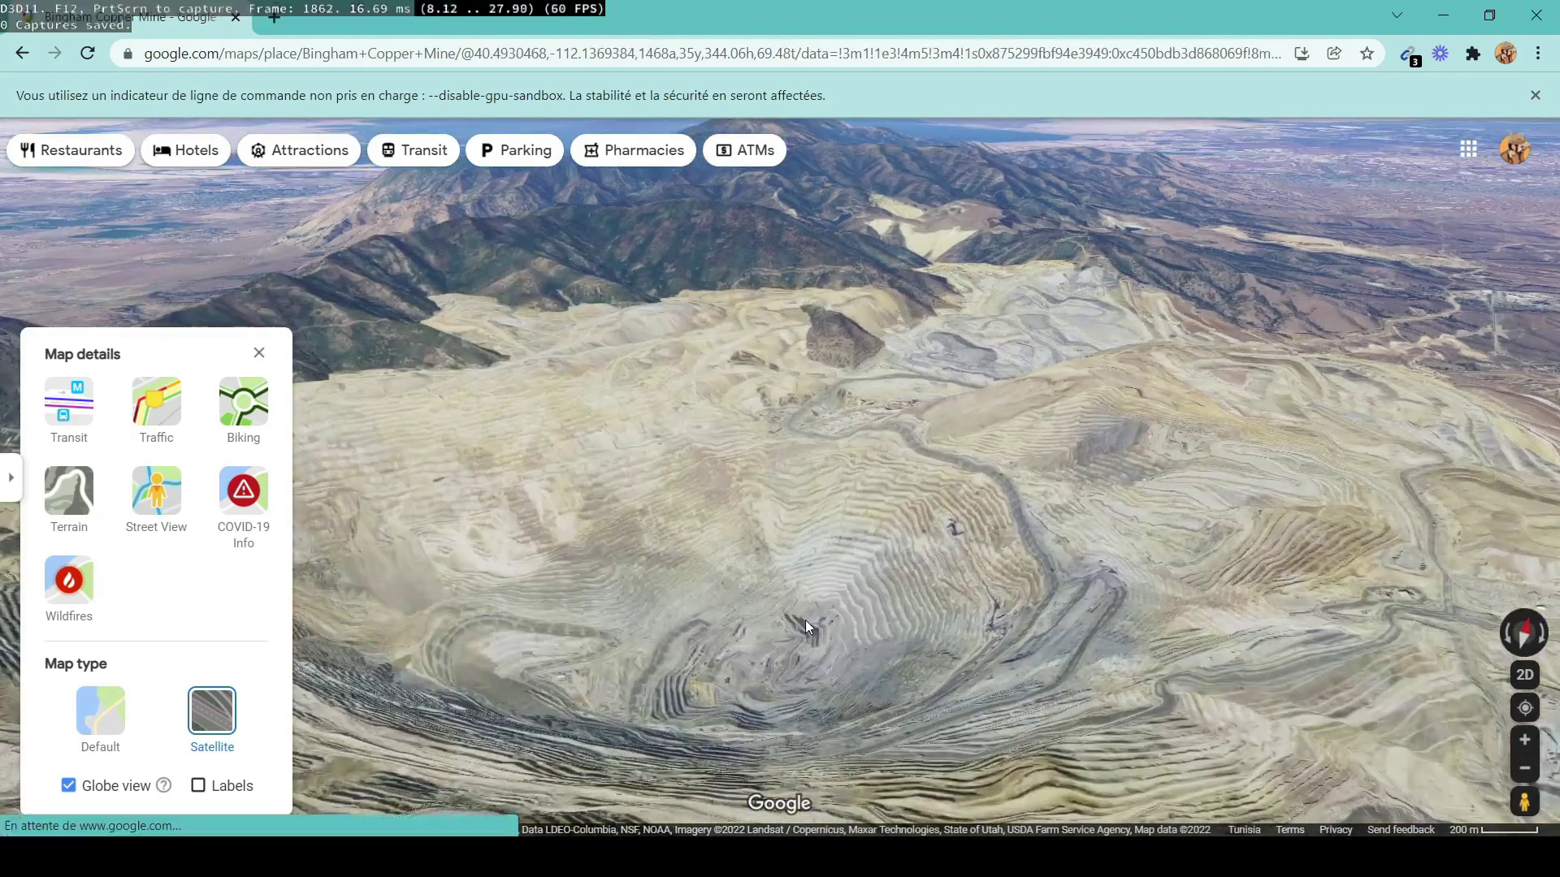
scroll(806, 621, up, 2)
ctrl+drag(757, 688, 892, 506)
scroll(905, 480, up, 2)
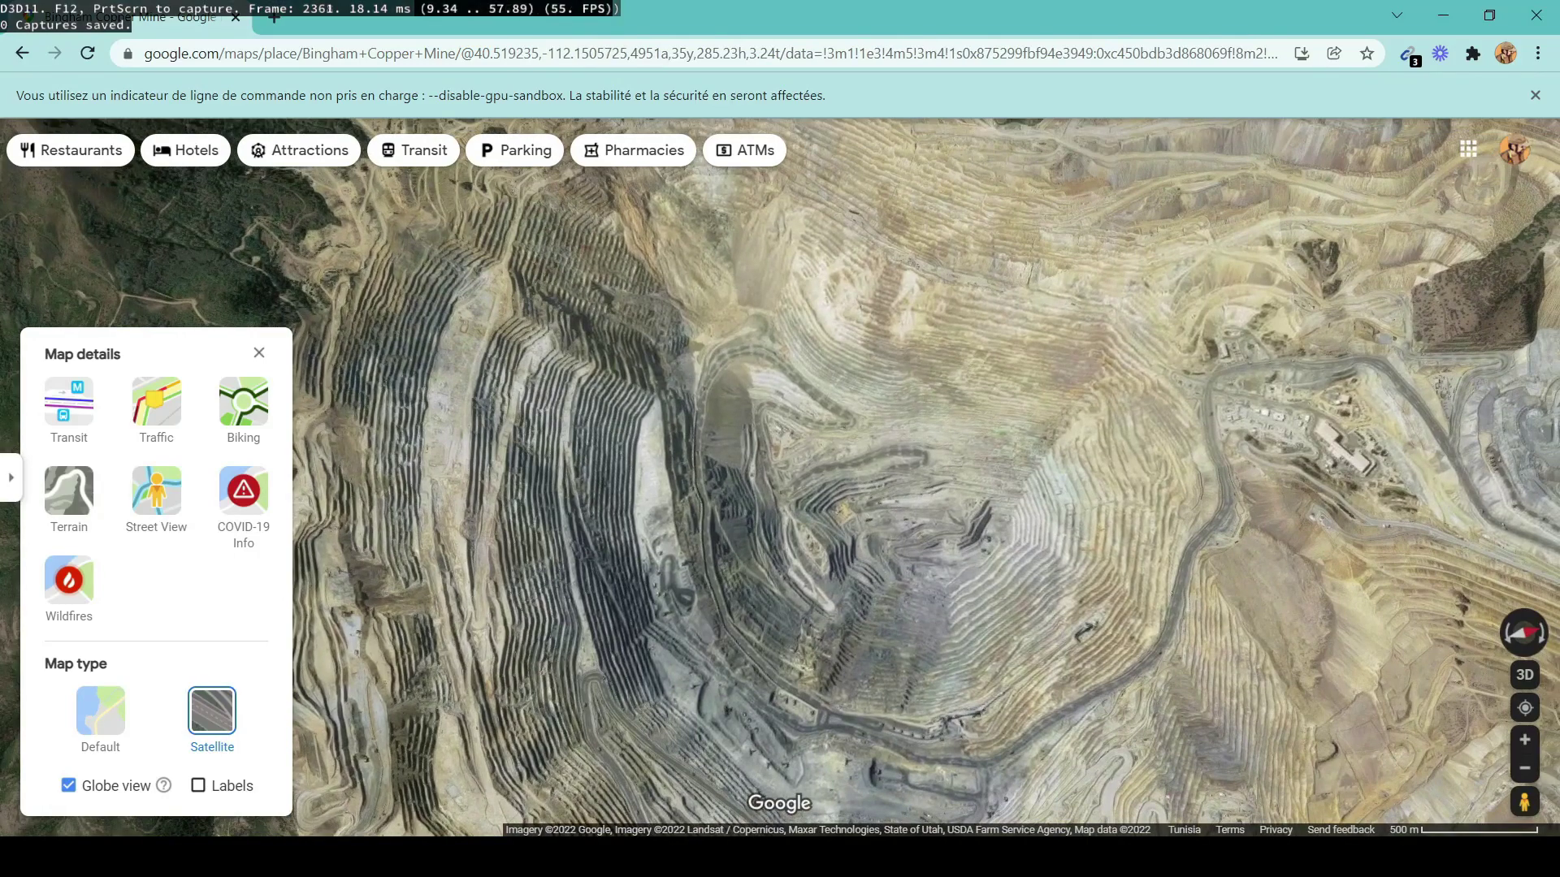
Trigger a 3-second delayed RenderDoc capture of the Chrome map with its details panel hidden
mouse_move(1208, 858)
click(1170, 743)
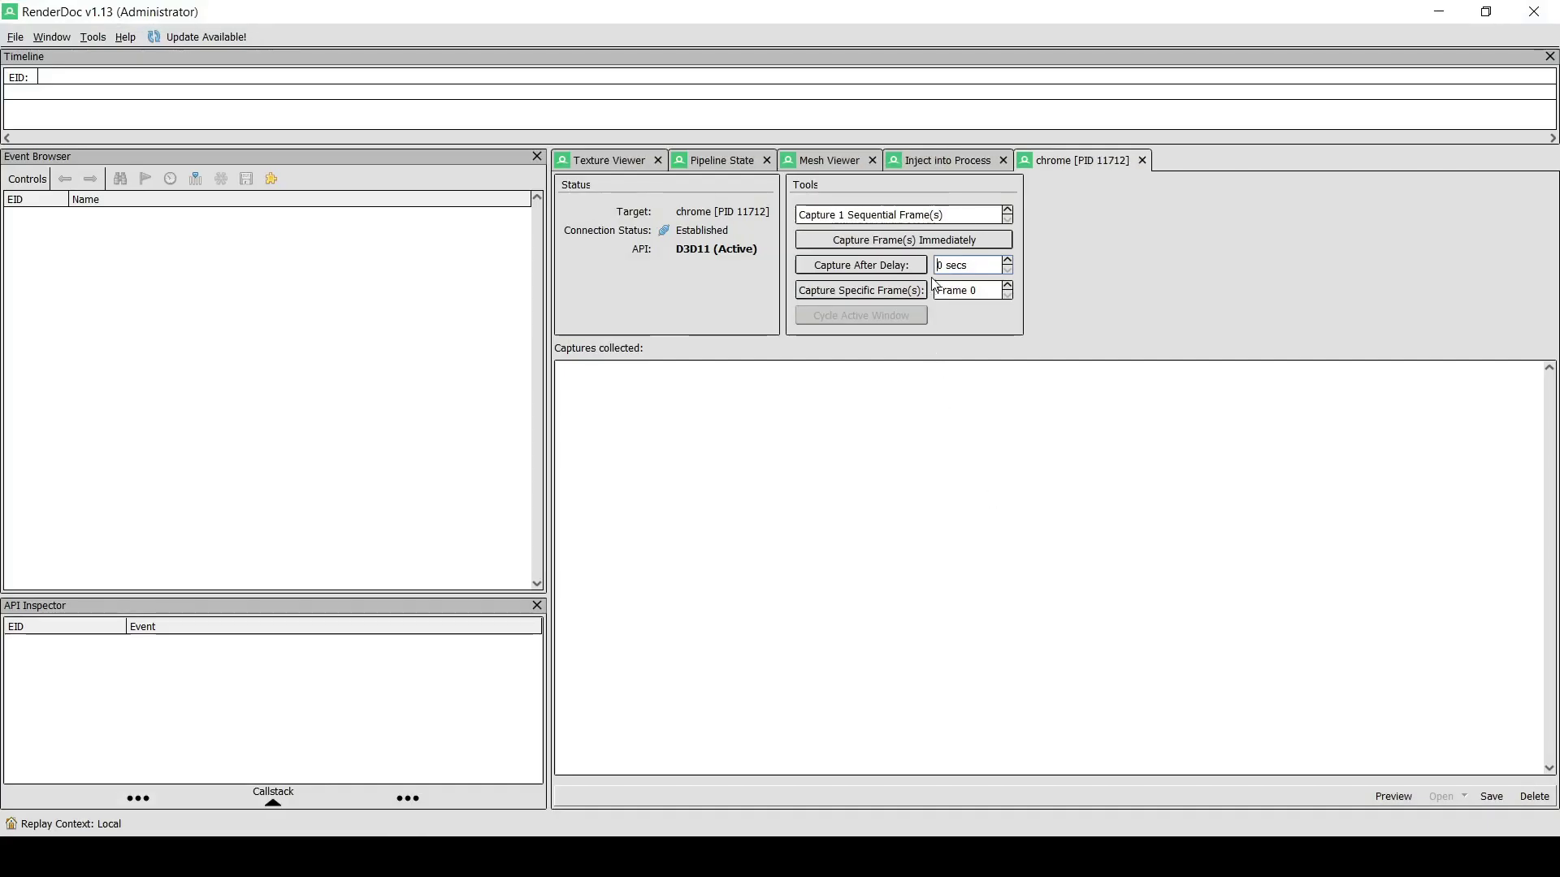
scroll(945, 264, up, 3)
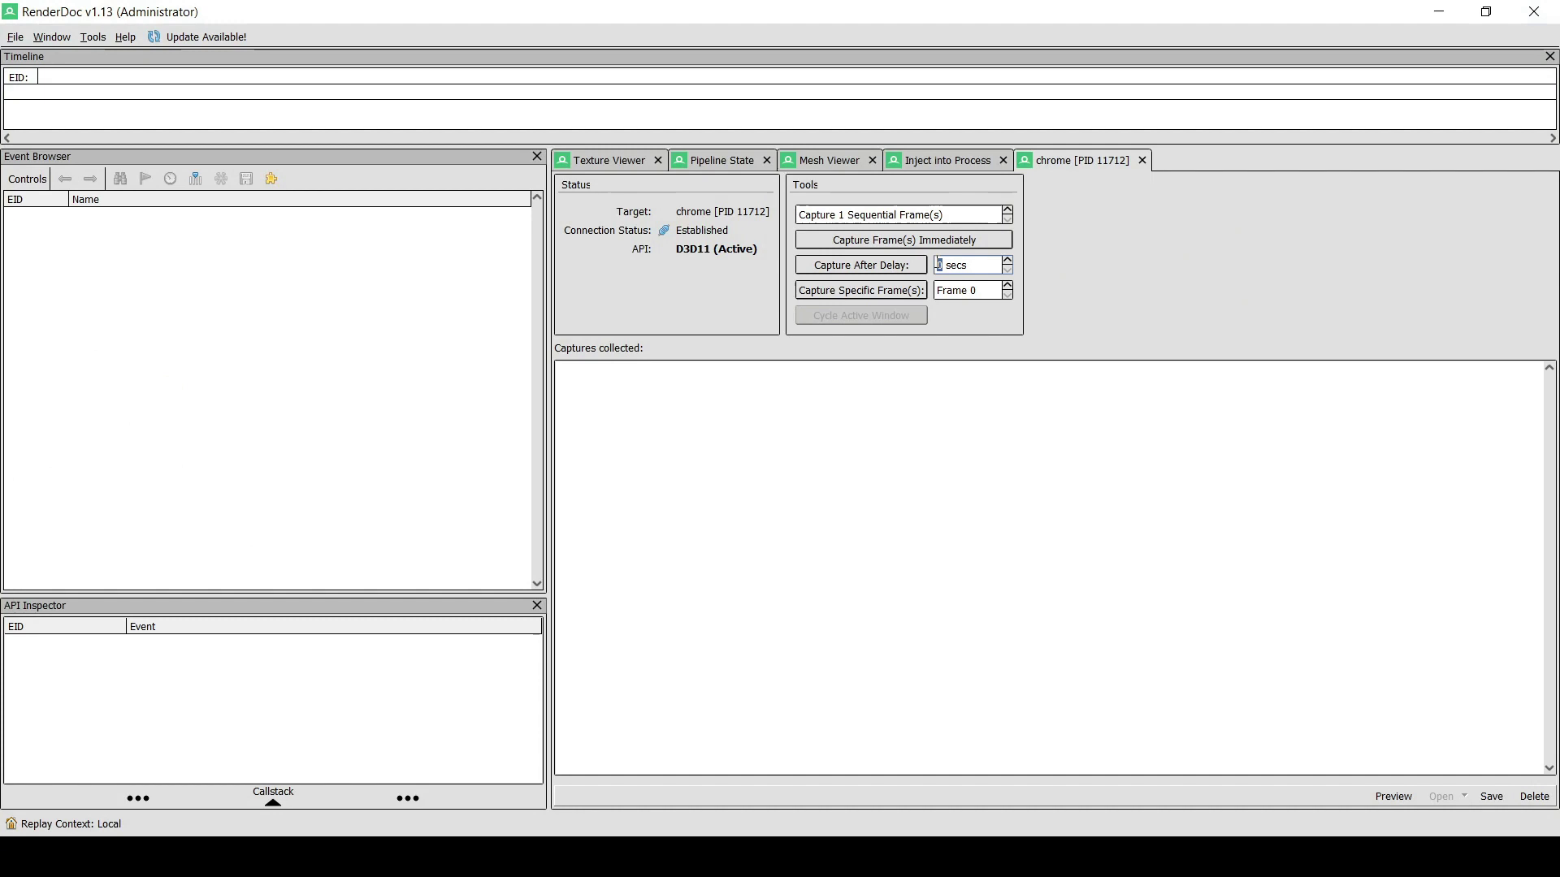
click(867, 267)
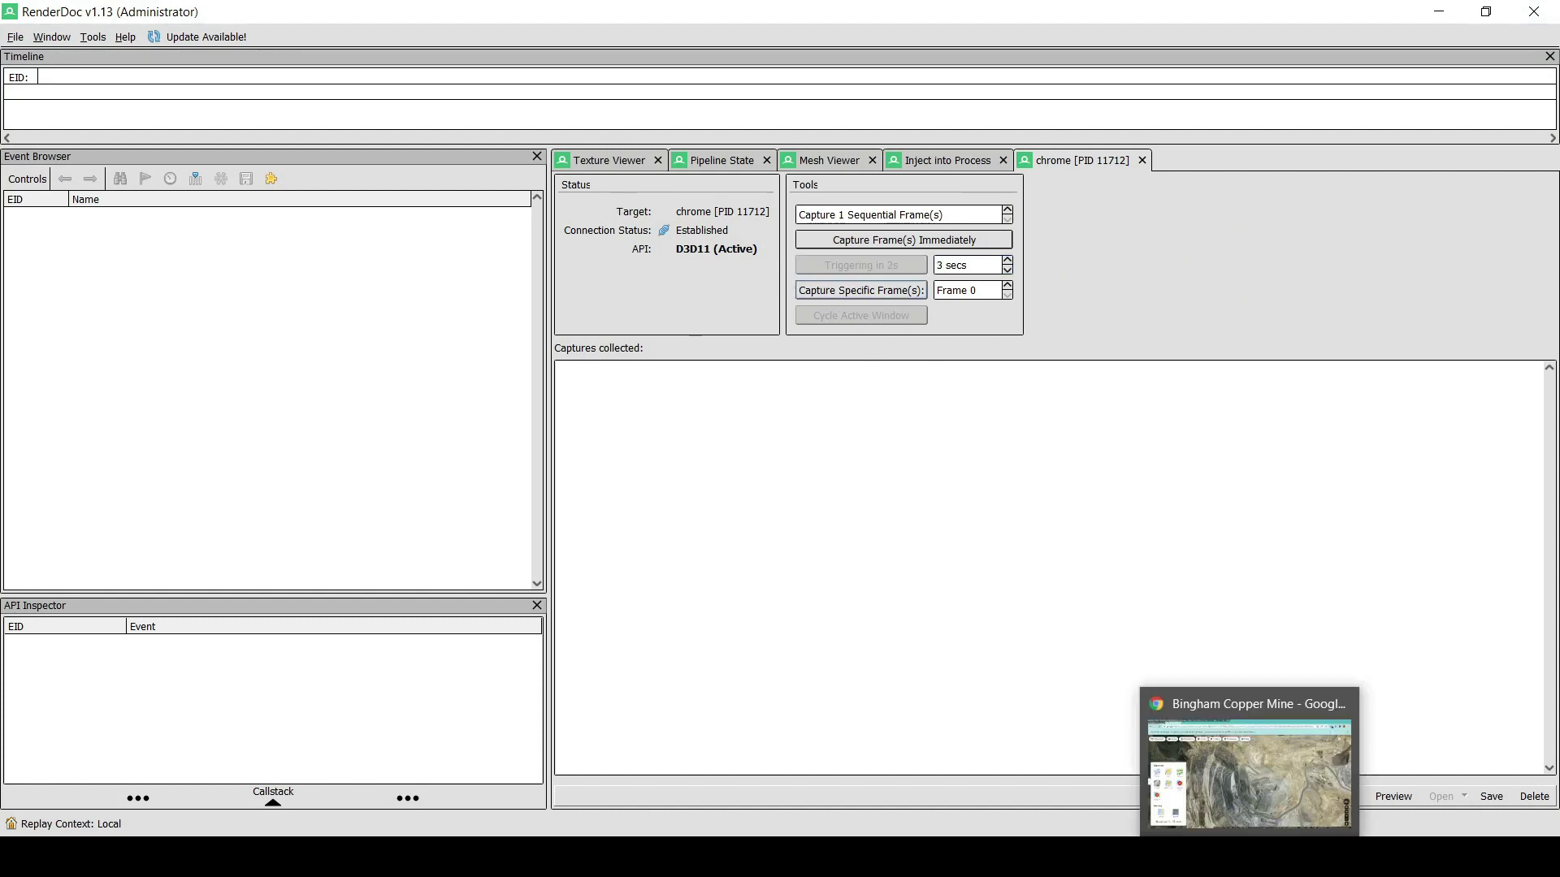
click(1178, 756)
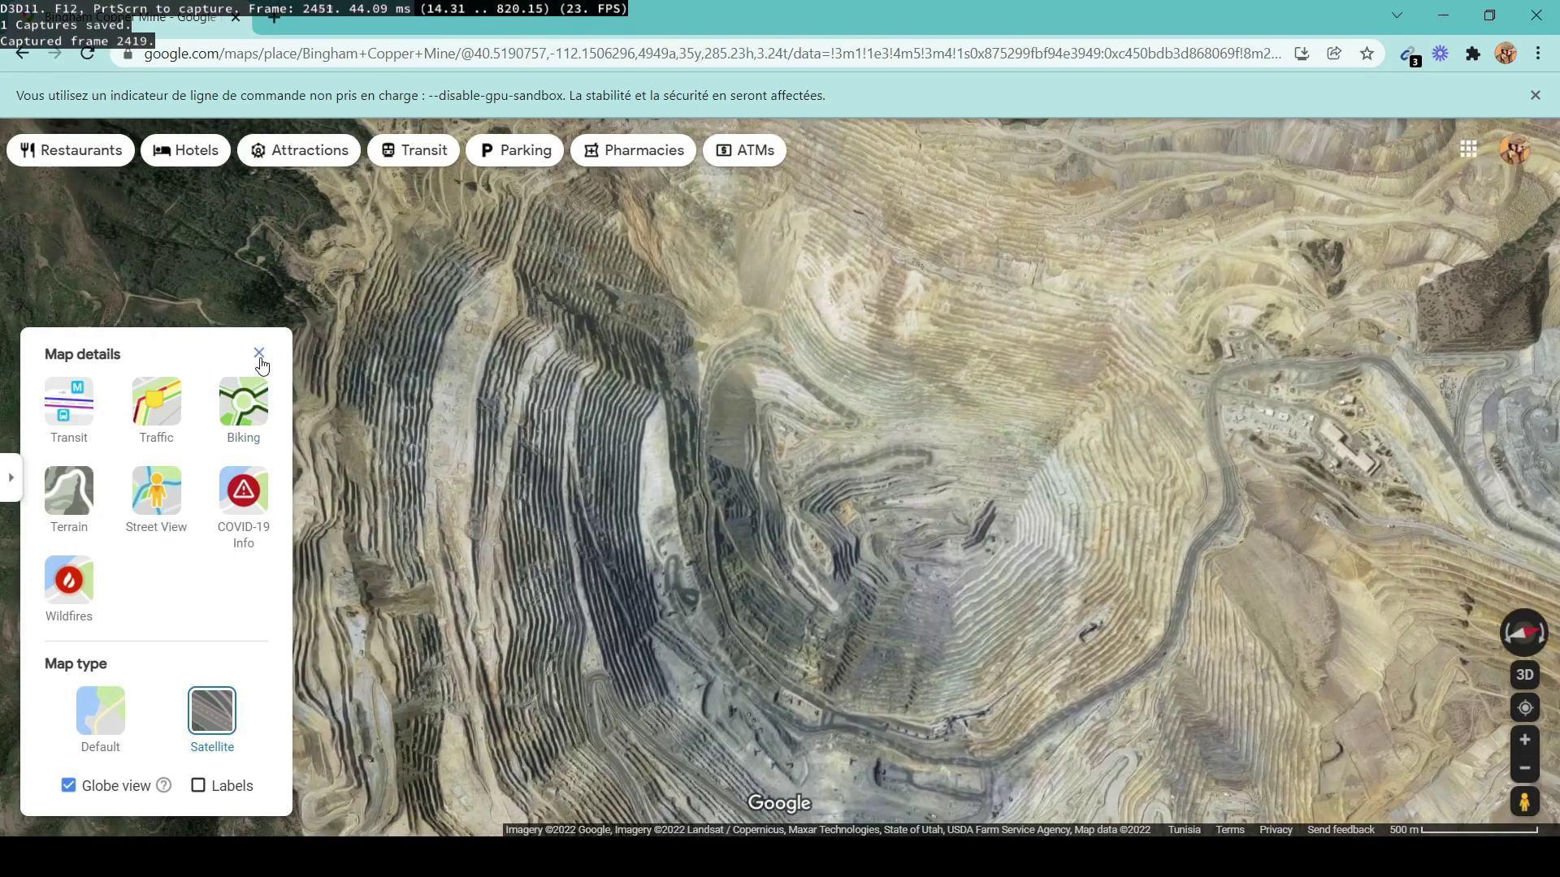
click(258, 352)
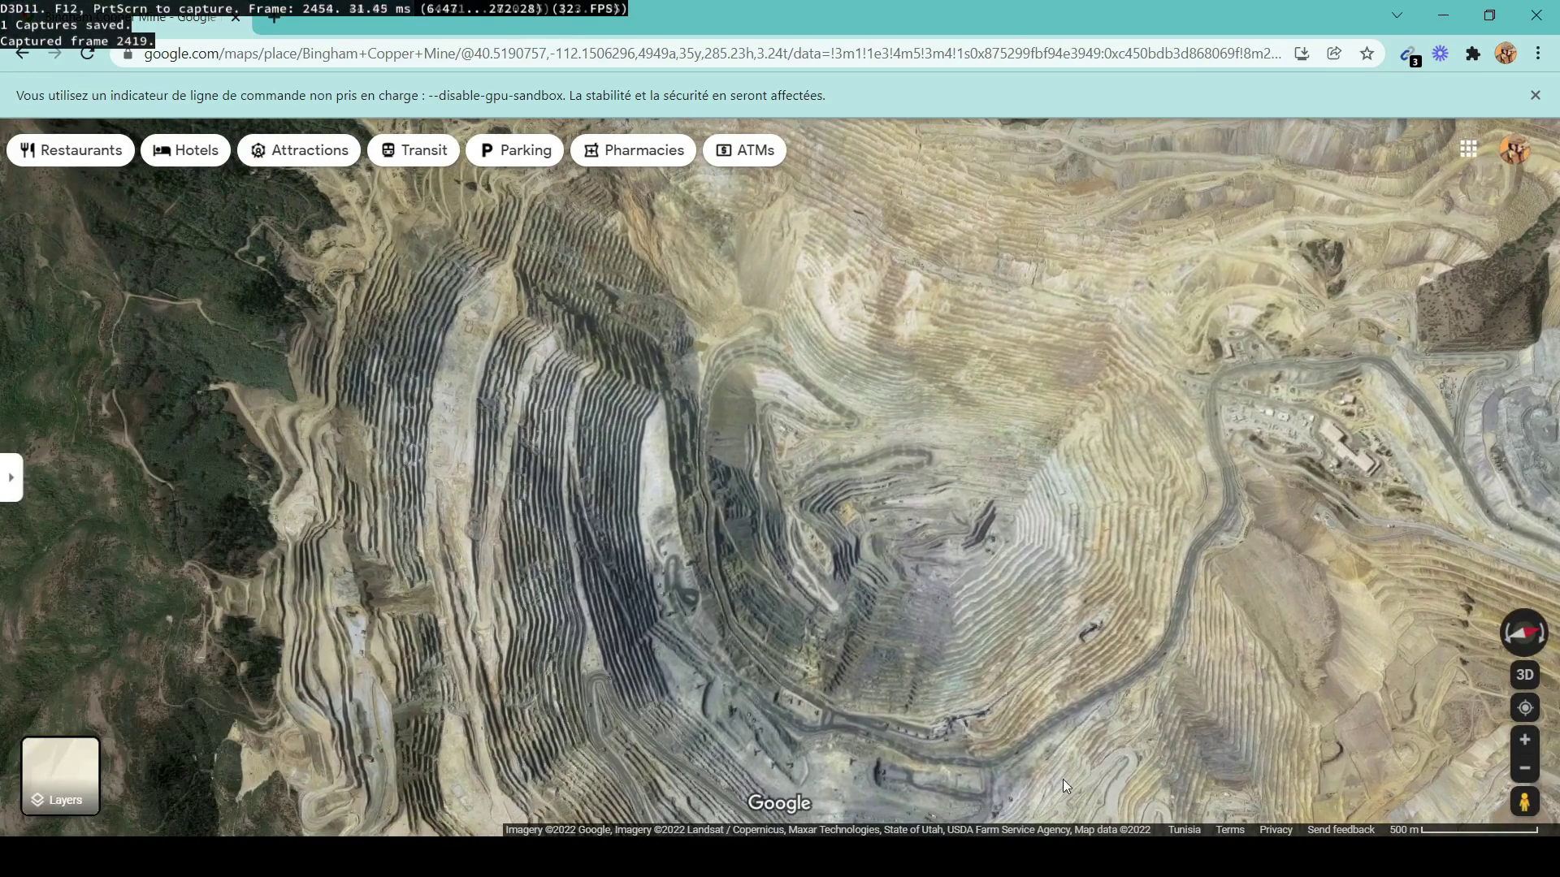
click(1218, 759)
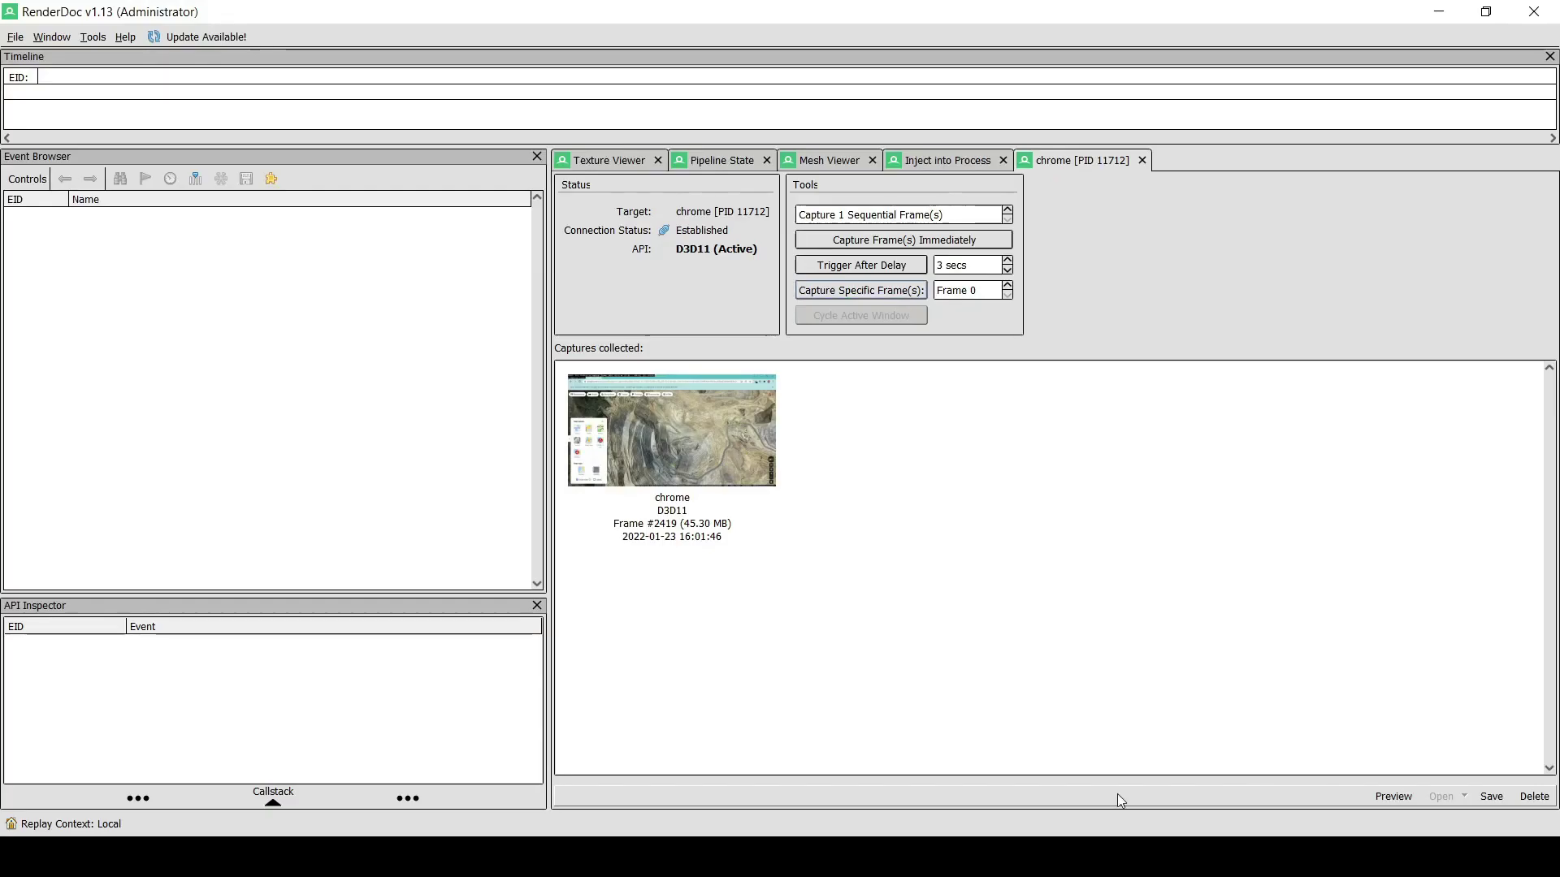
Delete the first unsaved chrome capture (frame 2419)
click(700, 465)
right_click(699, 460)
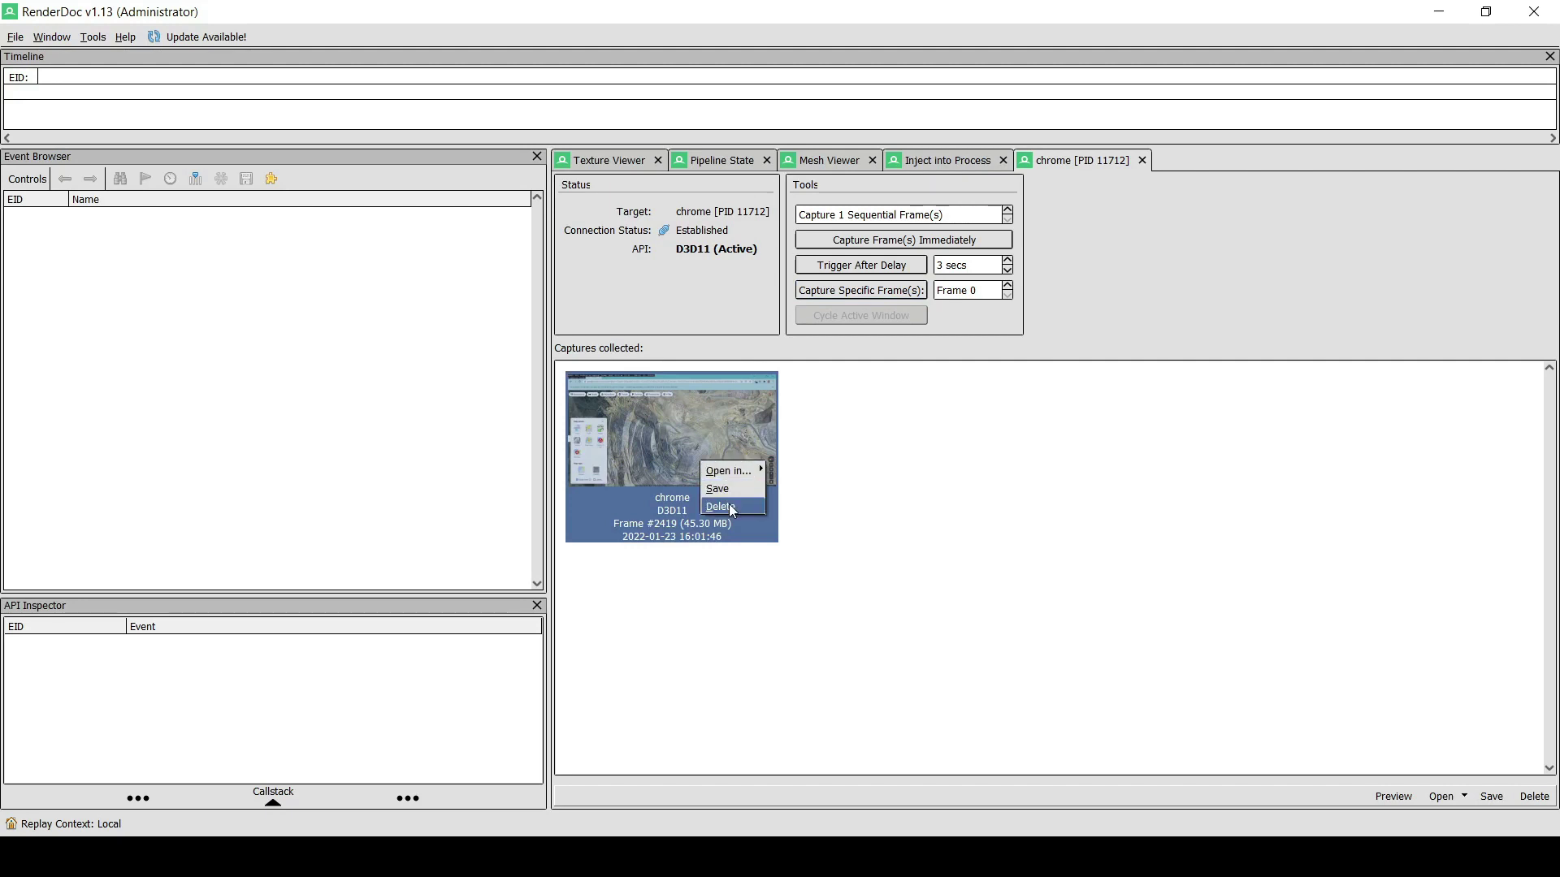
click(730, 507)
click(796, 450)
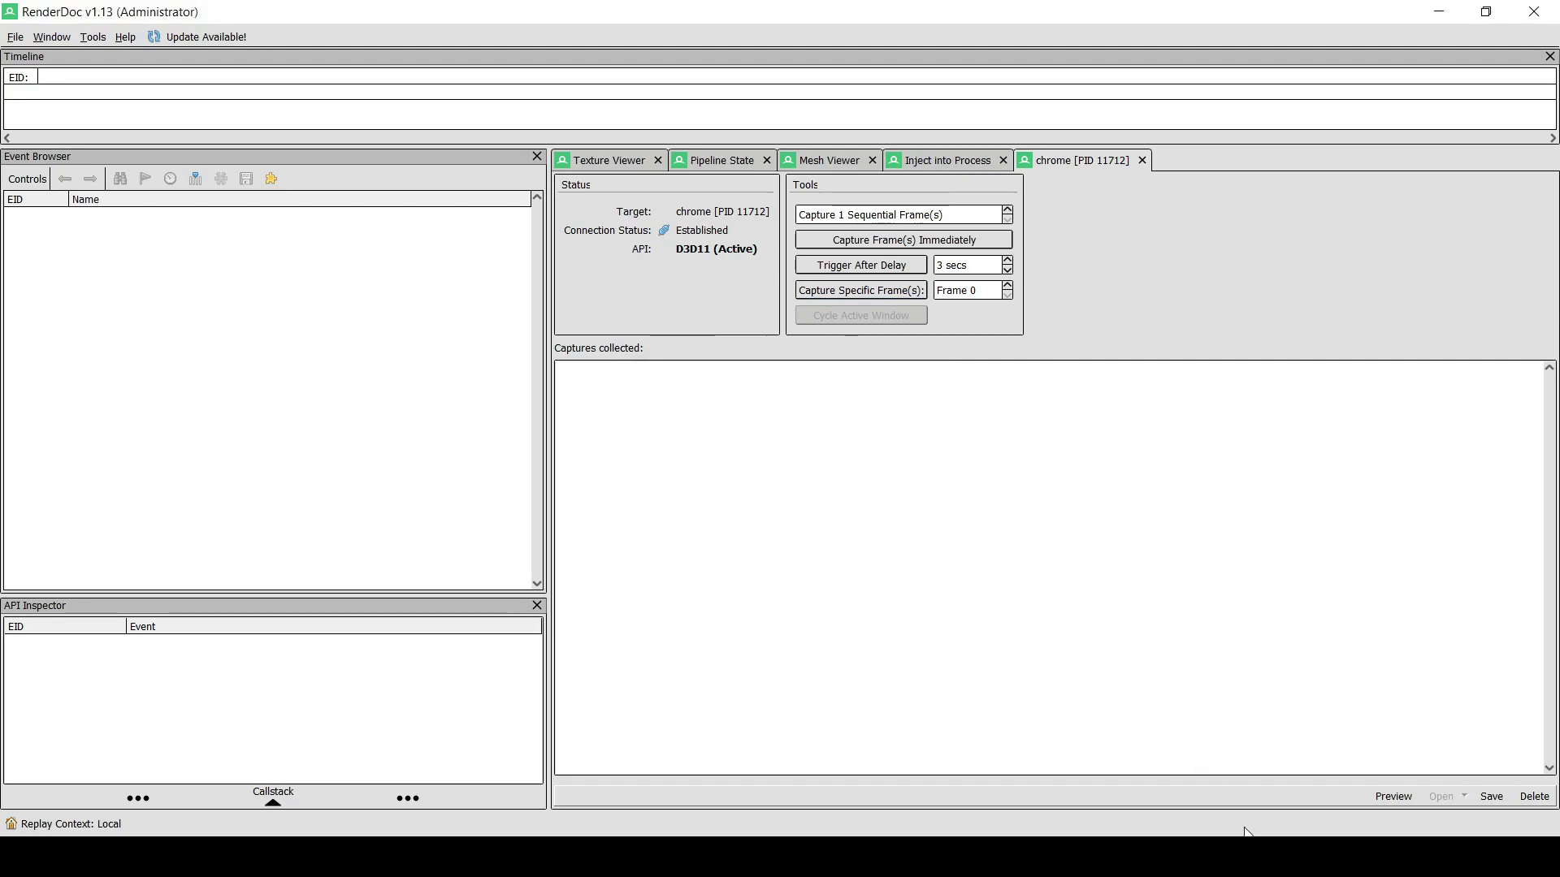
Take a new delayed capture of the recentred pit map, producing Frame #2537
click(900, 265)
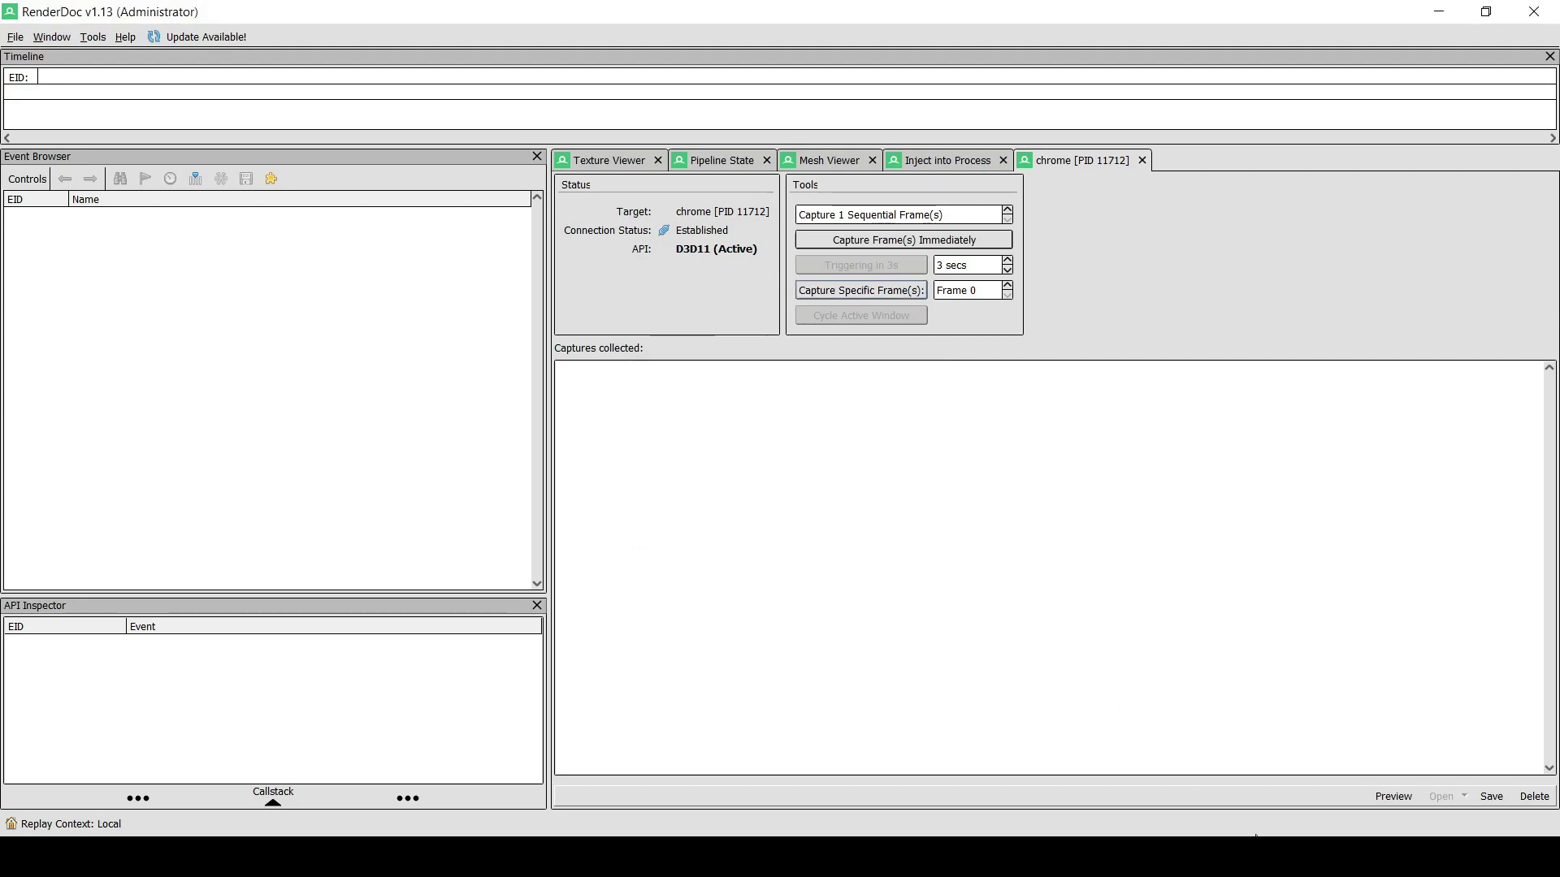
key(alt+Tab)
drag(818, 498, 820, 464)
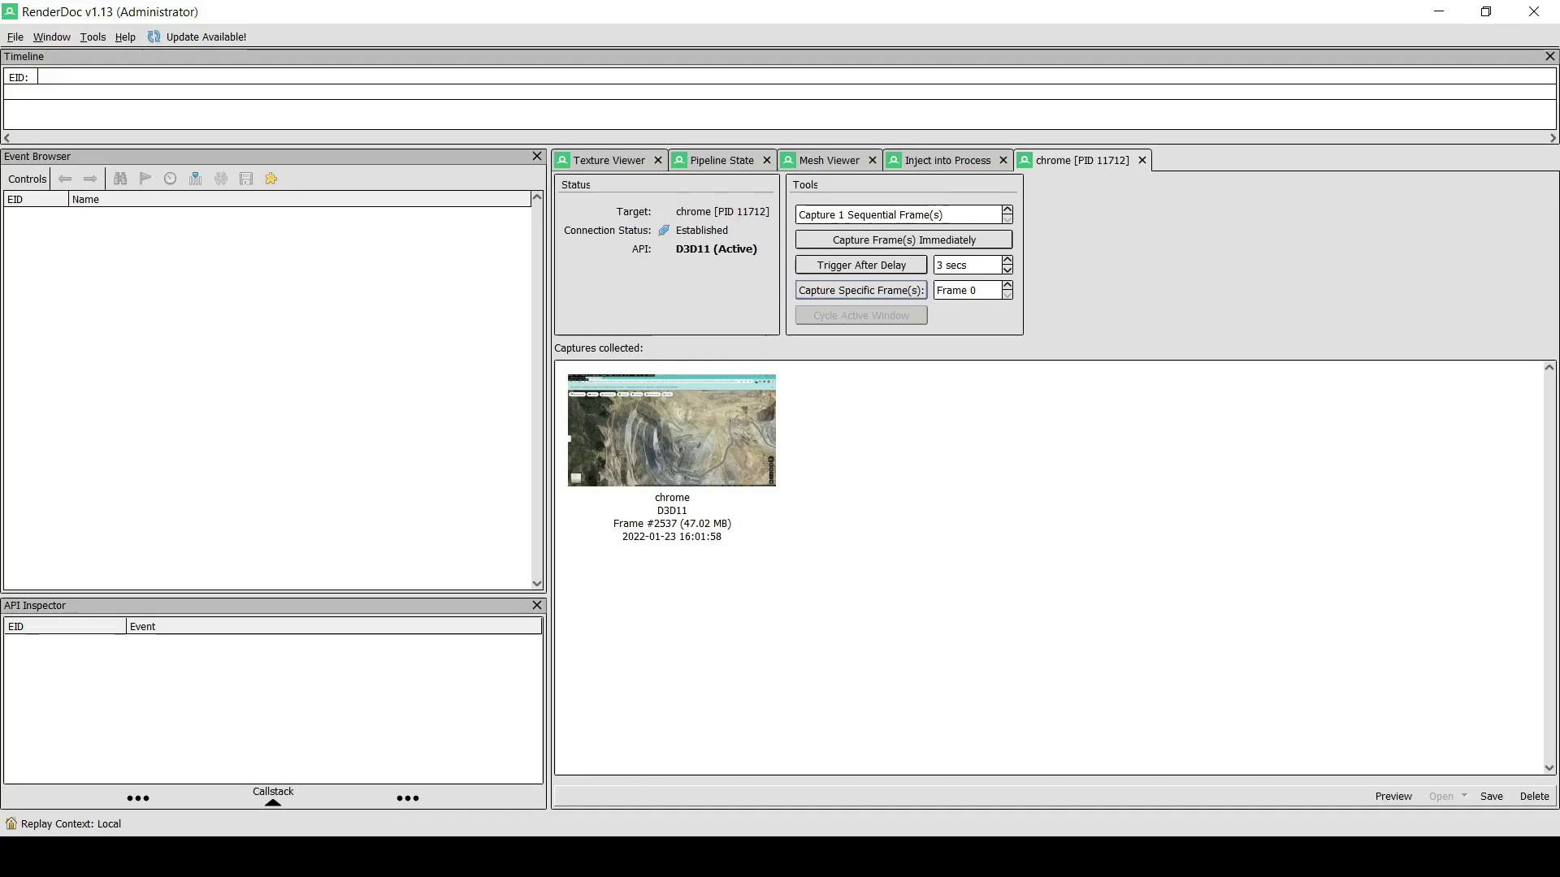
click(1210, 768)
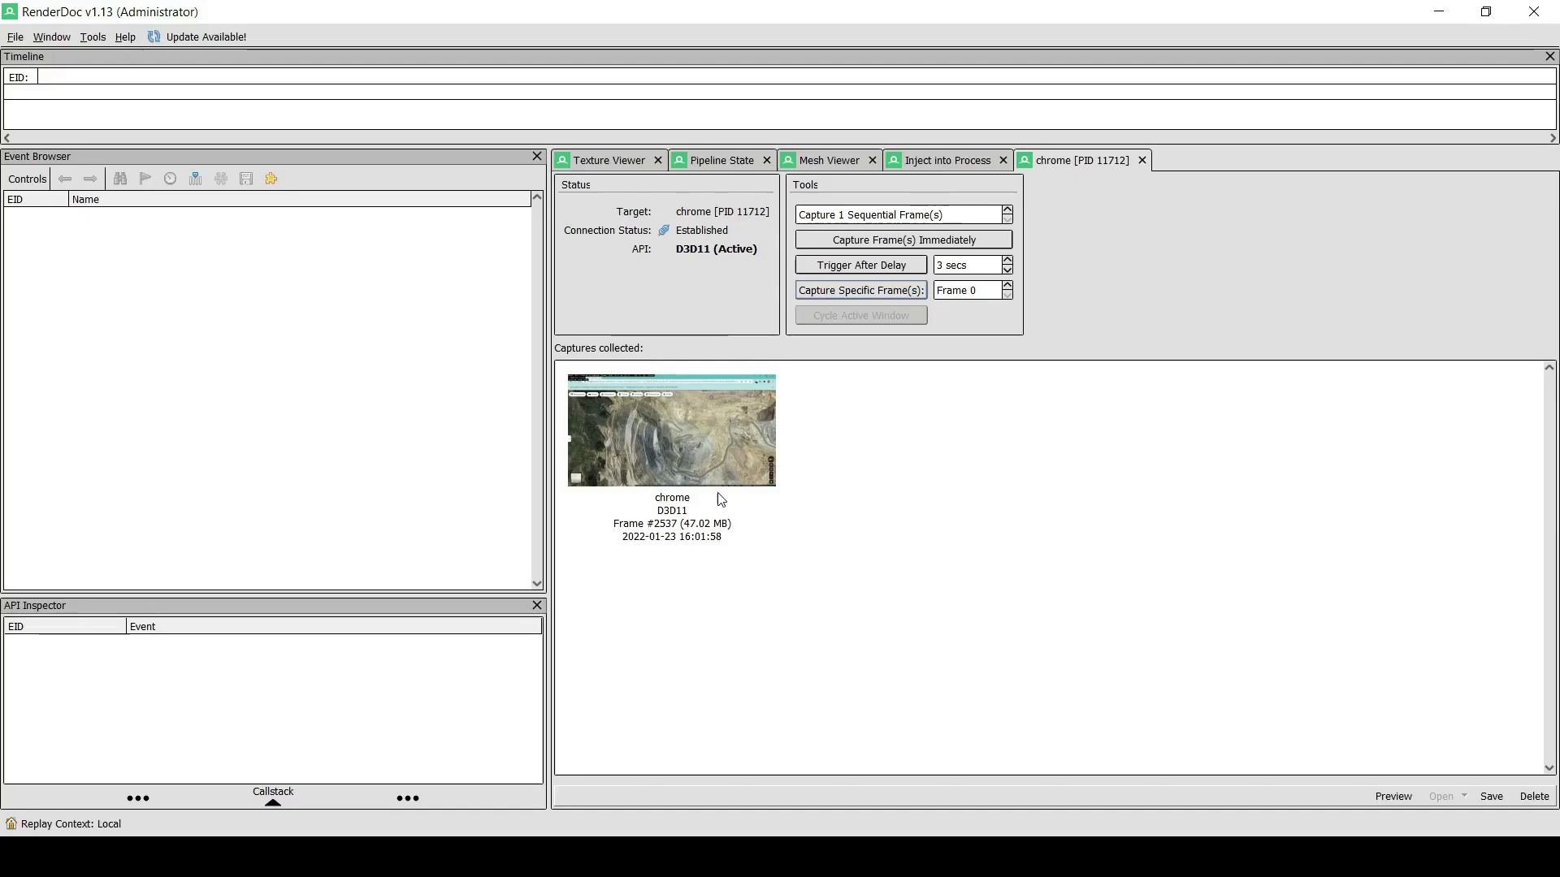
Load the Frame #2537 chrome capture into the event browser and timeline
click(675, 440)
right_click(676, 431)
double_click(613, 431)
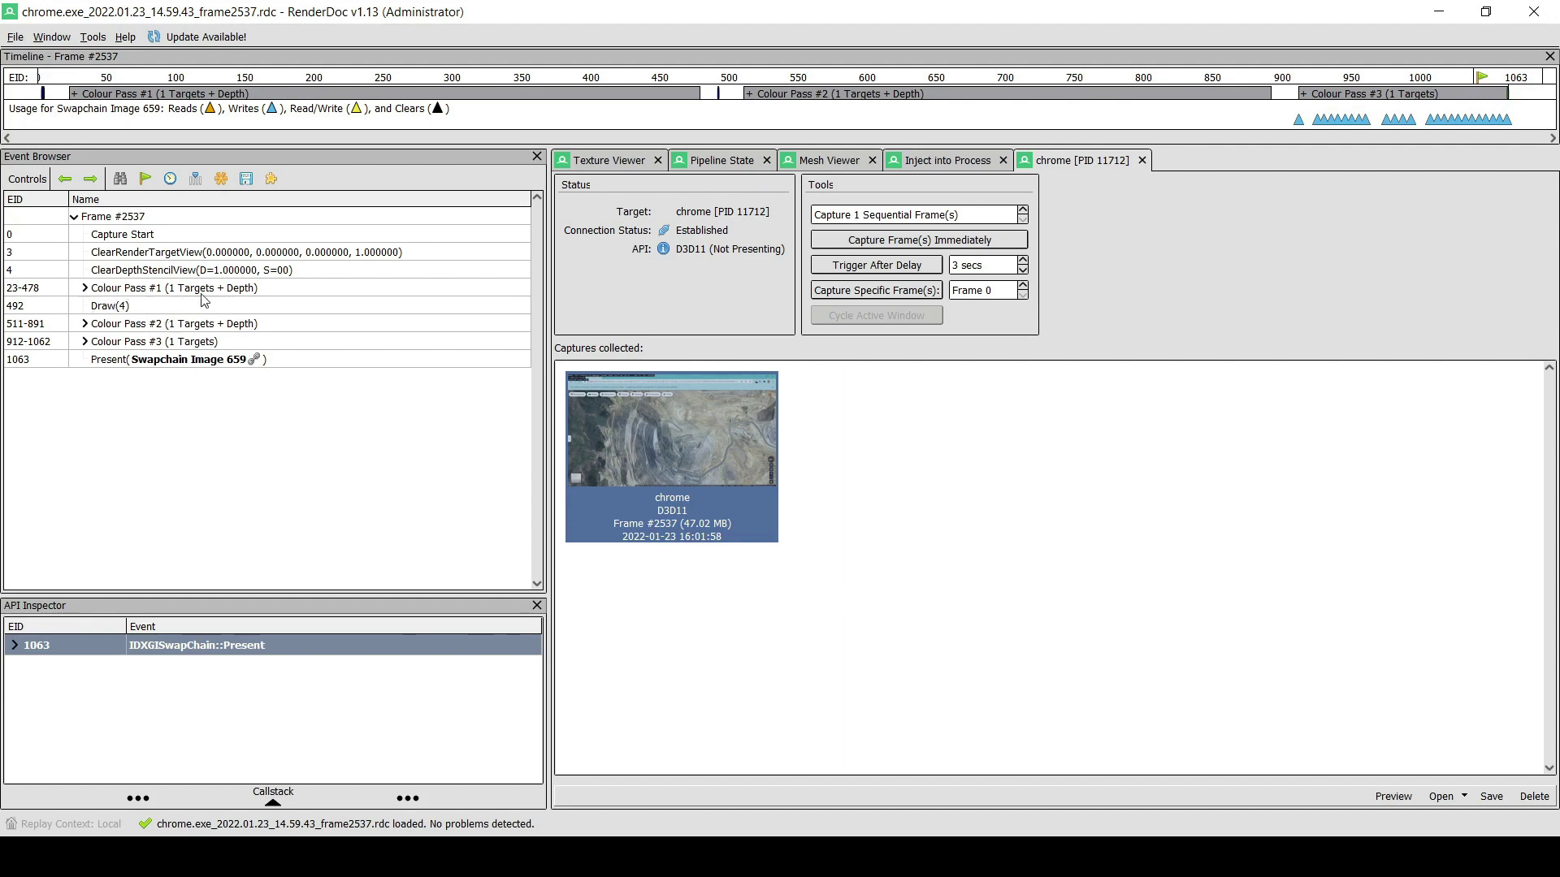
Bring up the Save Capture As dialog for the loaded capture
ctrl+click(689, 446)
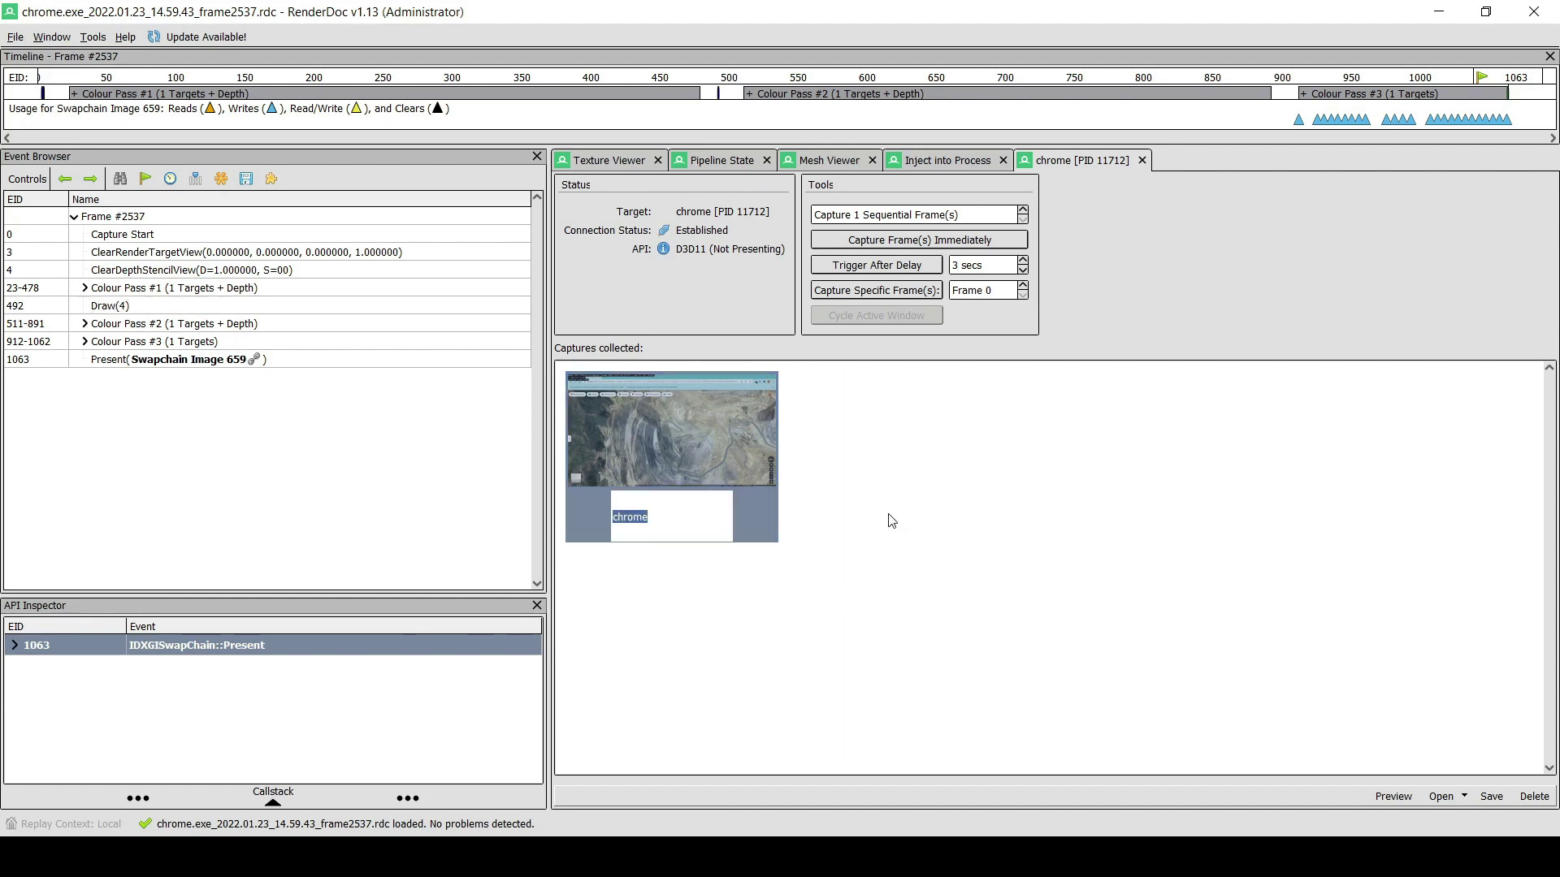
right_click(695, 417)
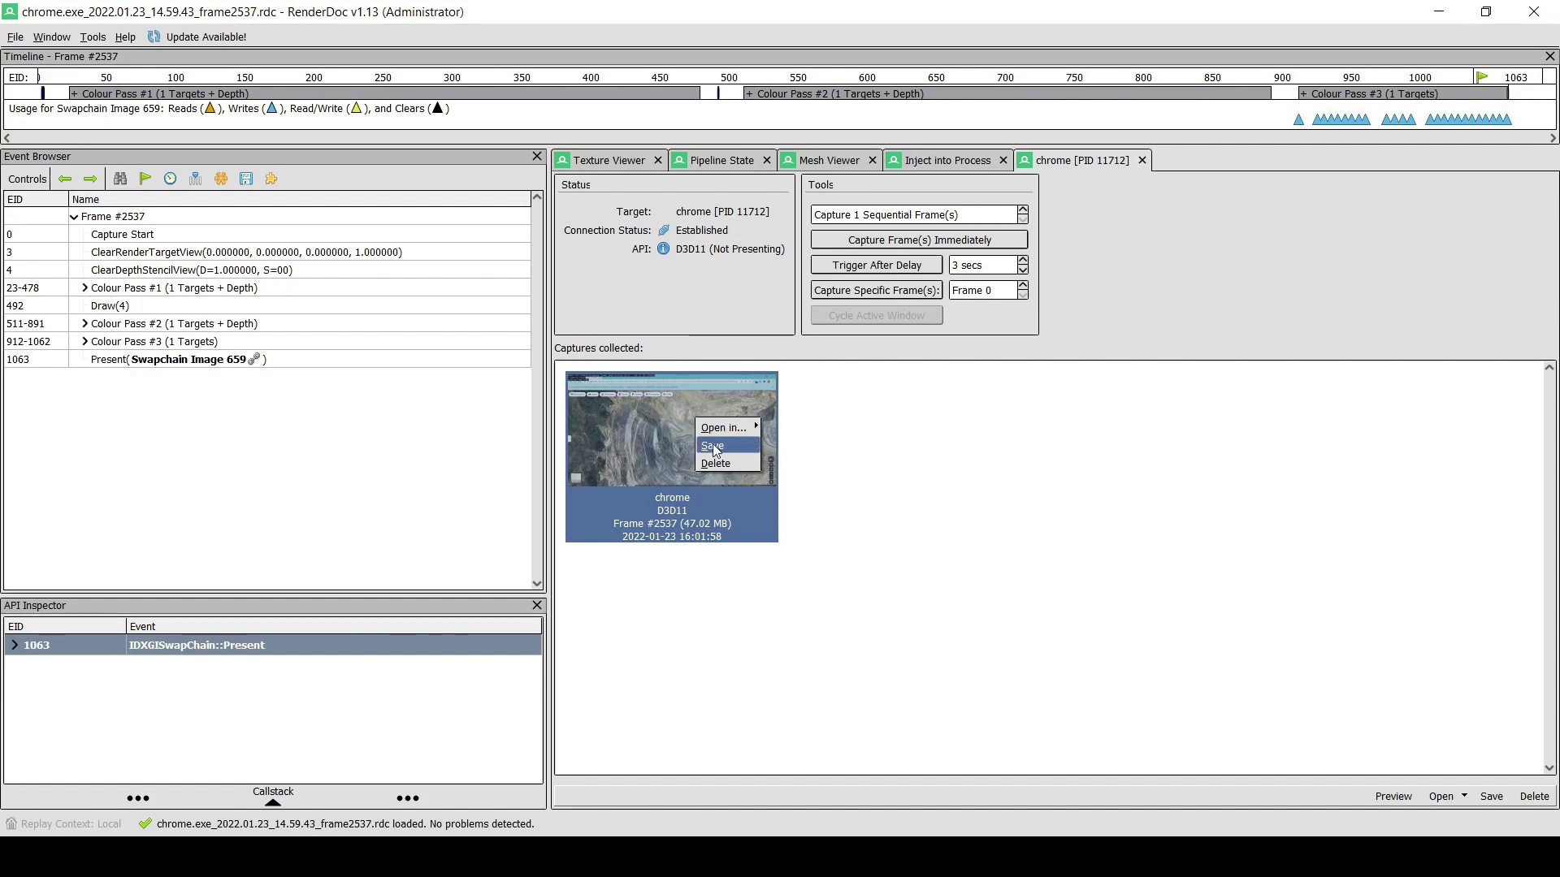
click(714, 446)
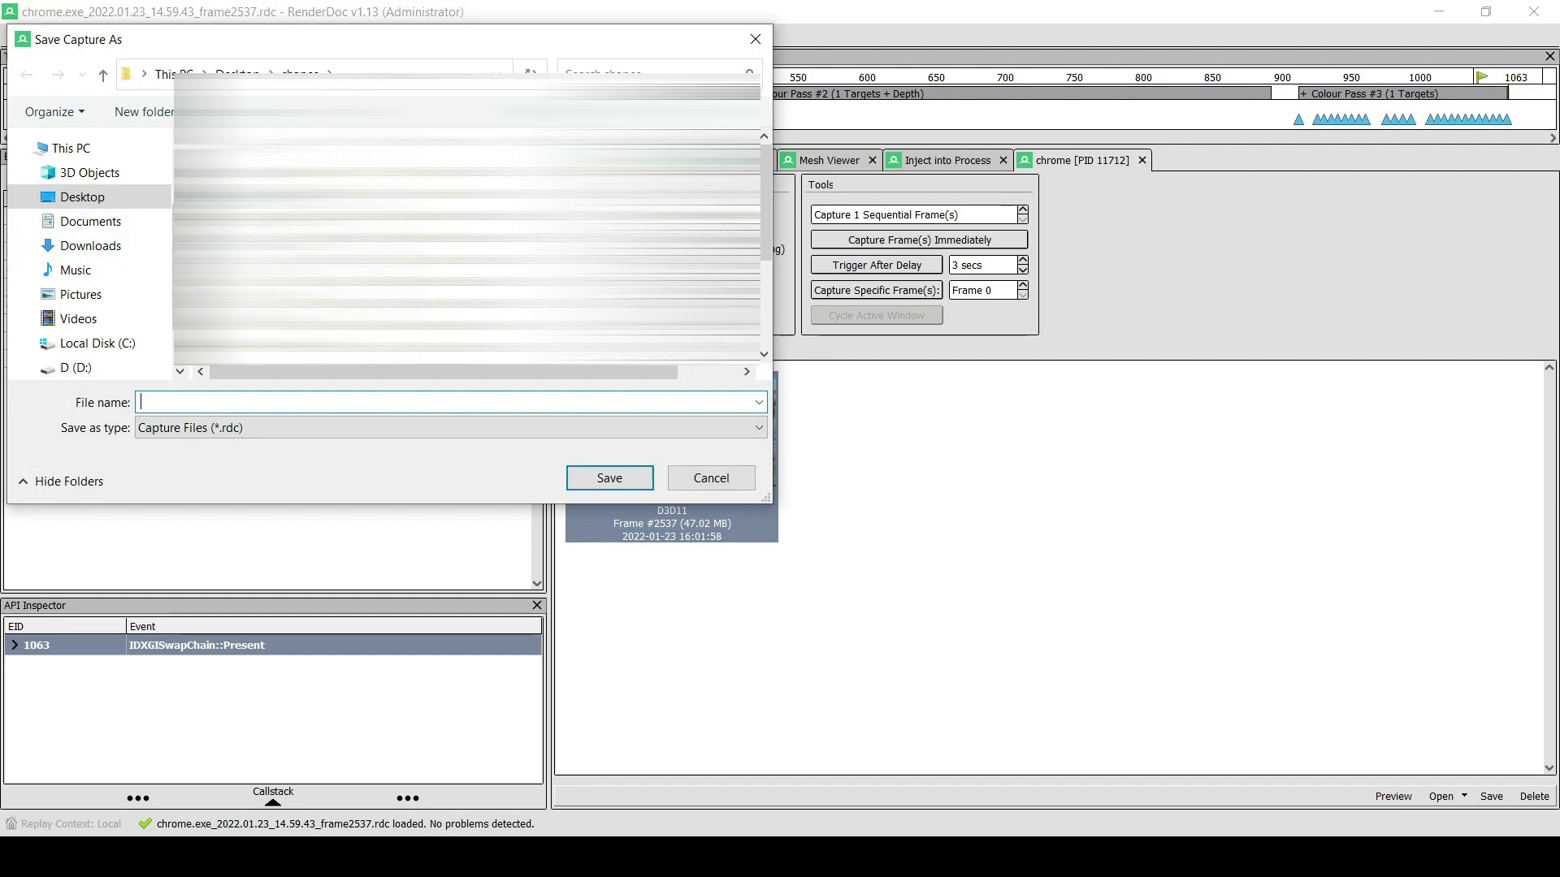
Save the capture as 'Open pit', then search Windows for 'blend'
scroll(89, 251, down, 2)
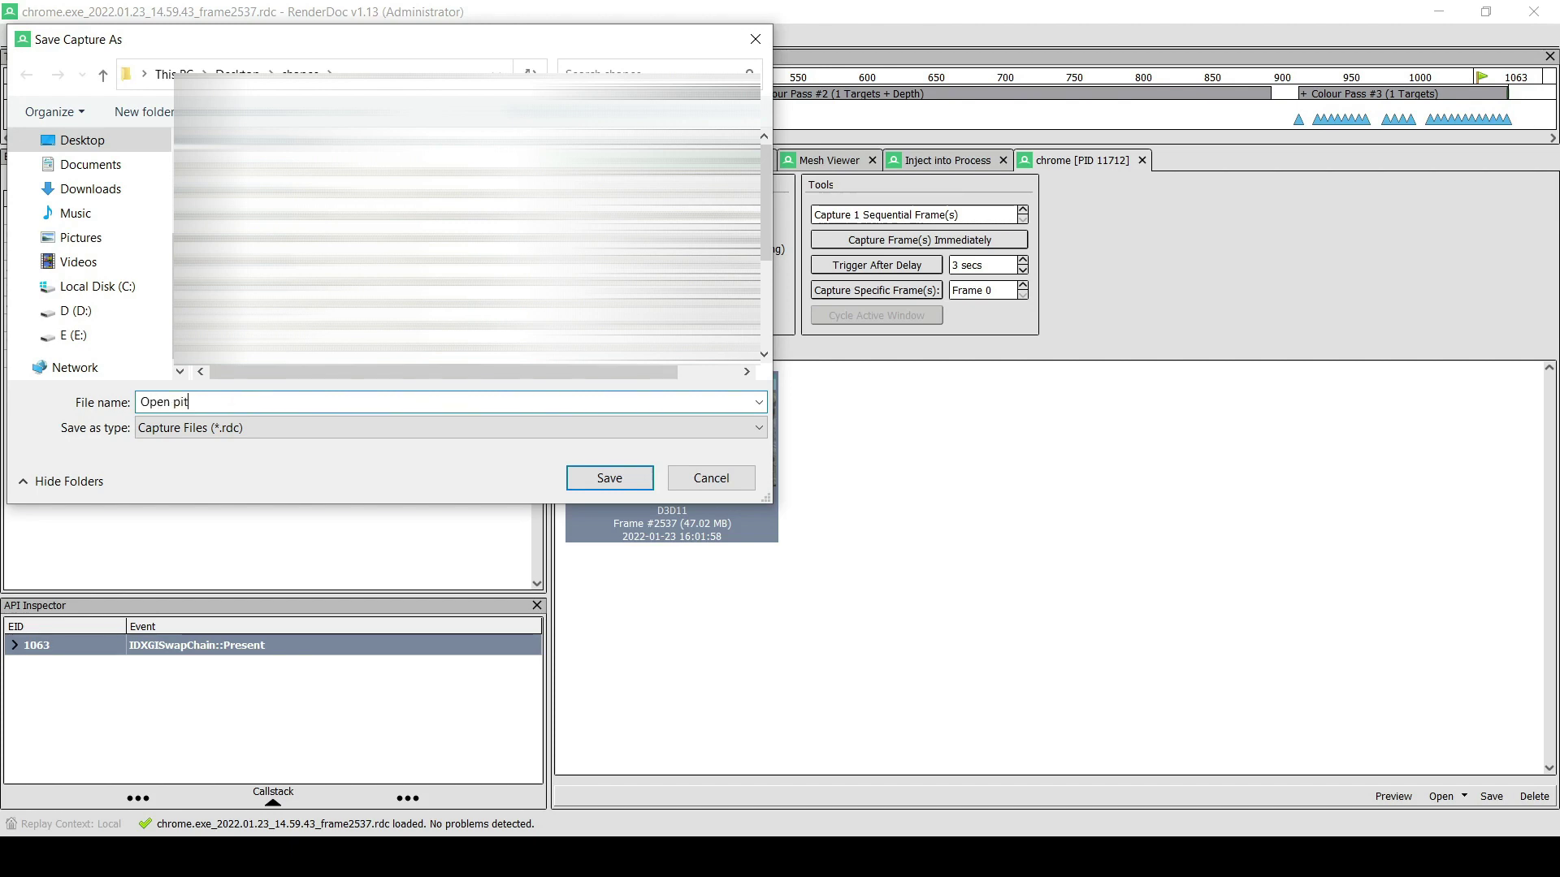
key(Return)
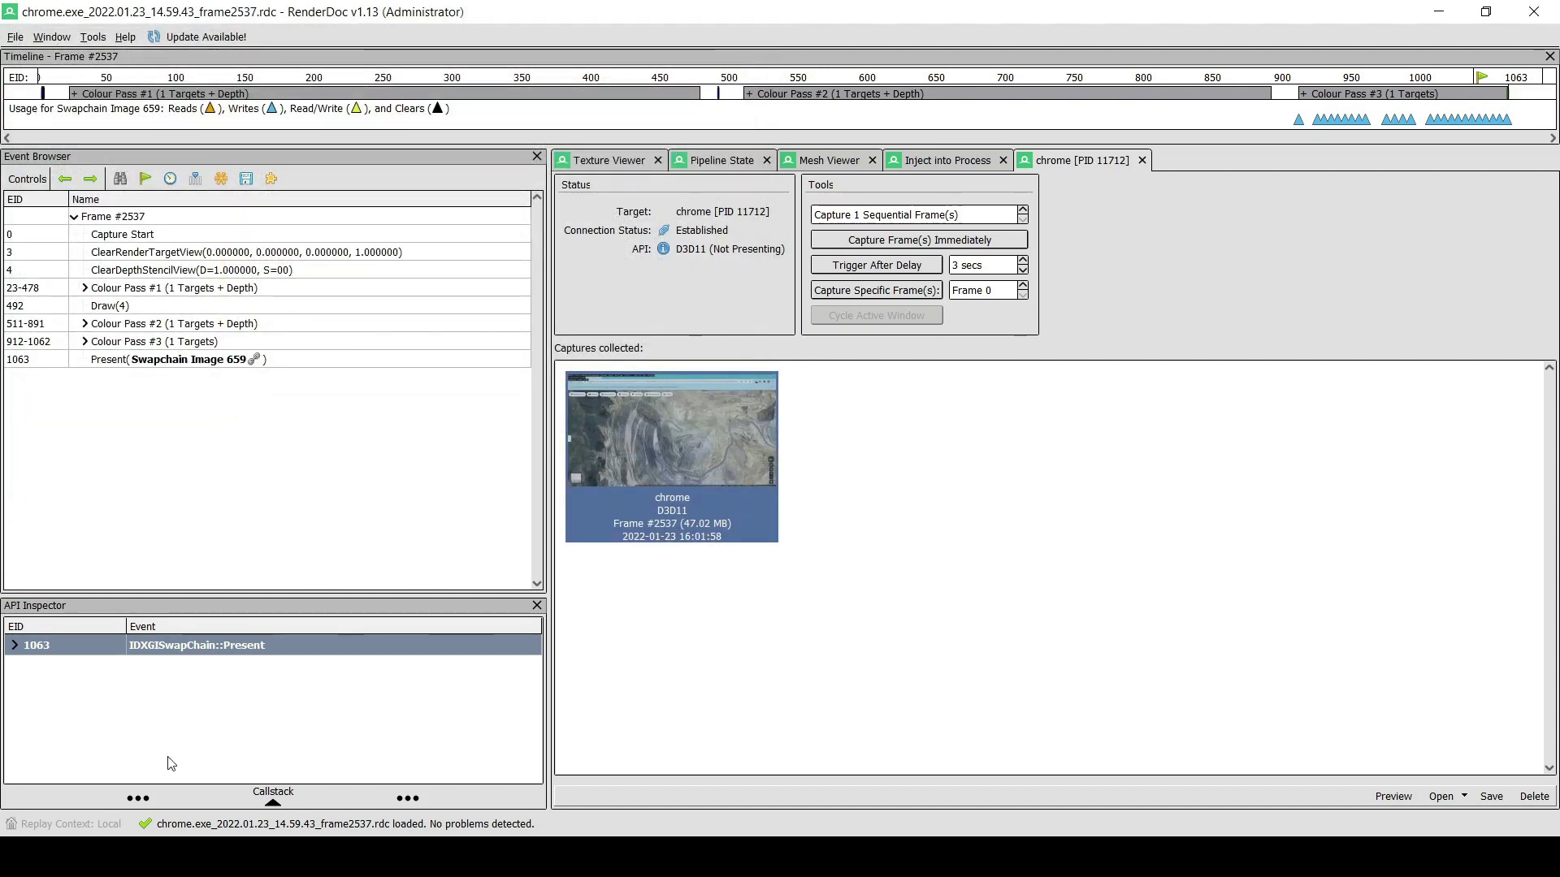
key(super)
text(blend)
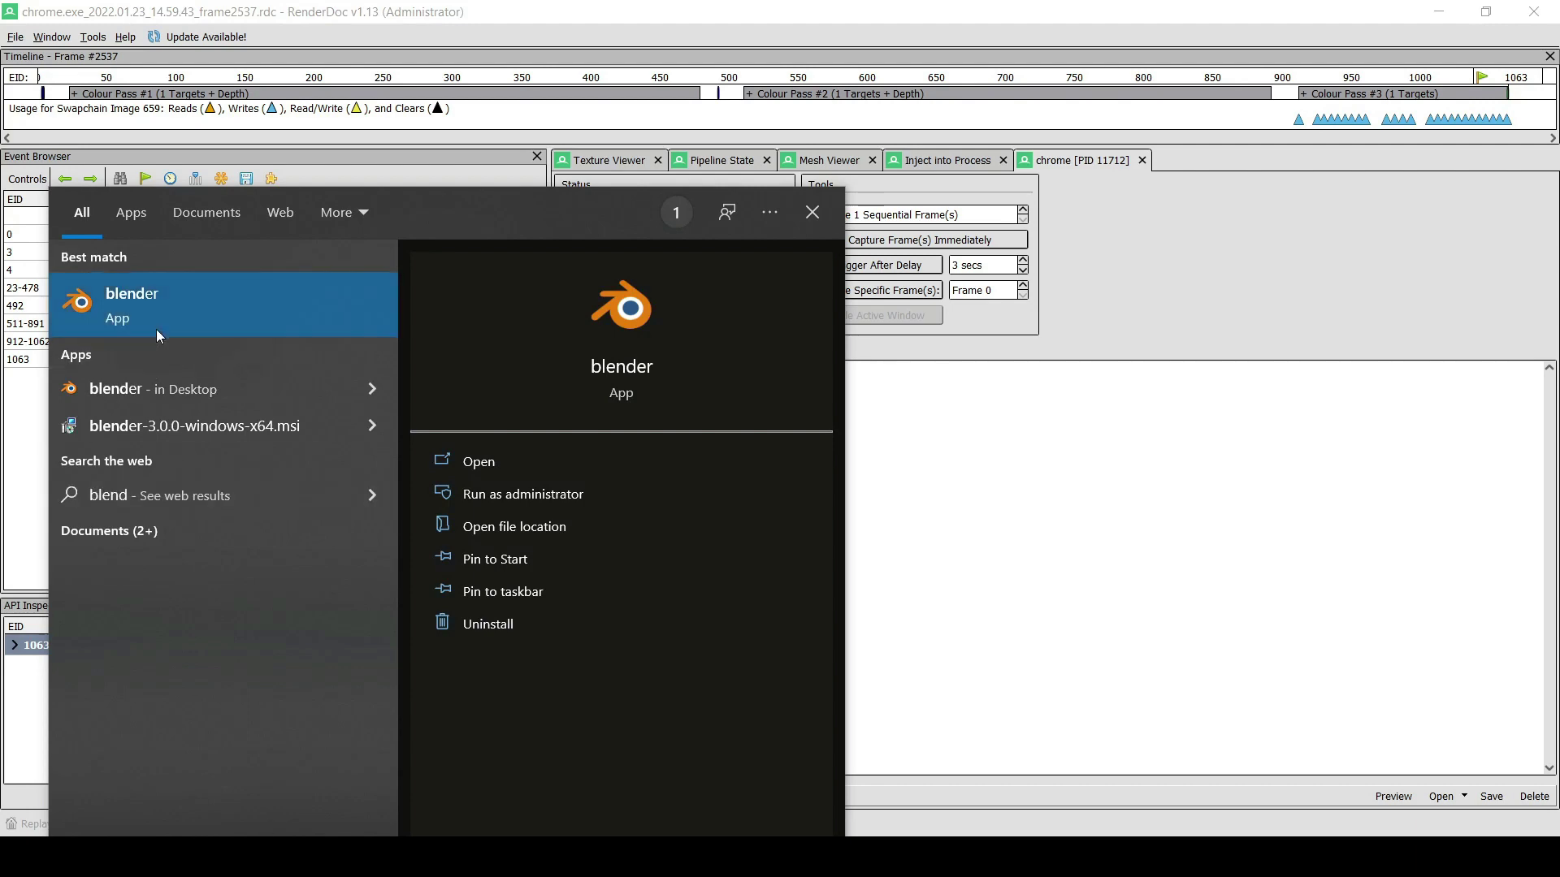
Launch Blender and delete the default cube
click(157, 305)
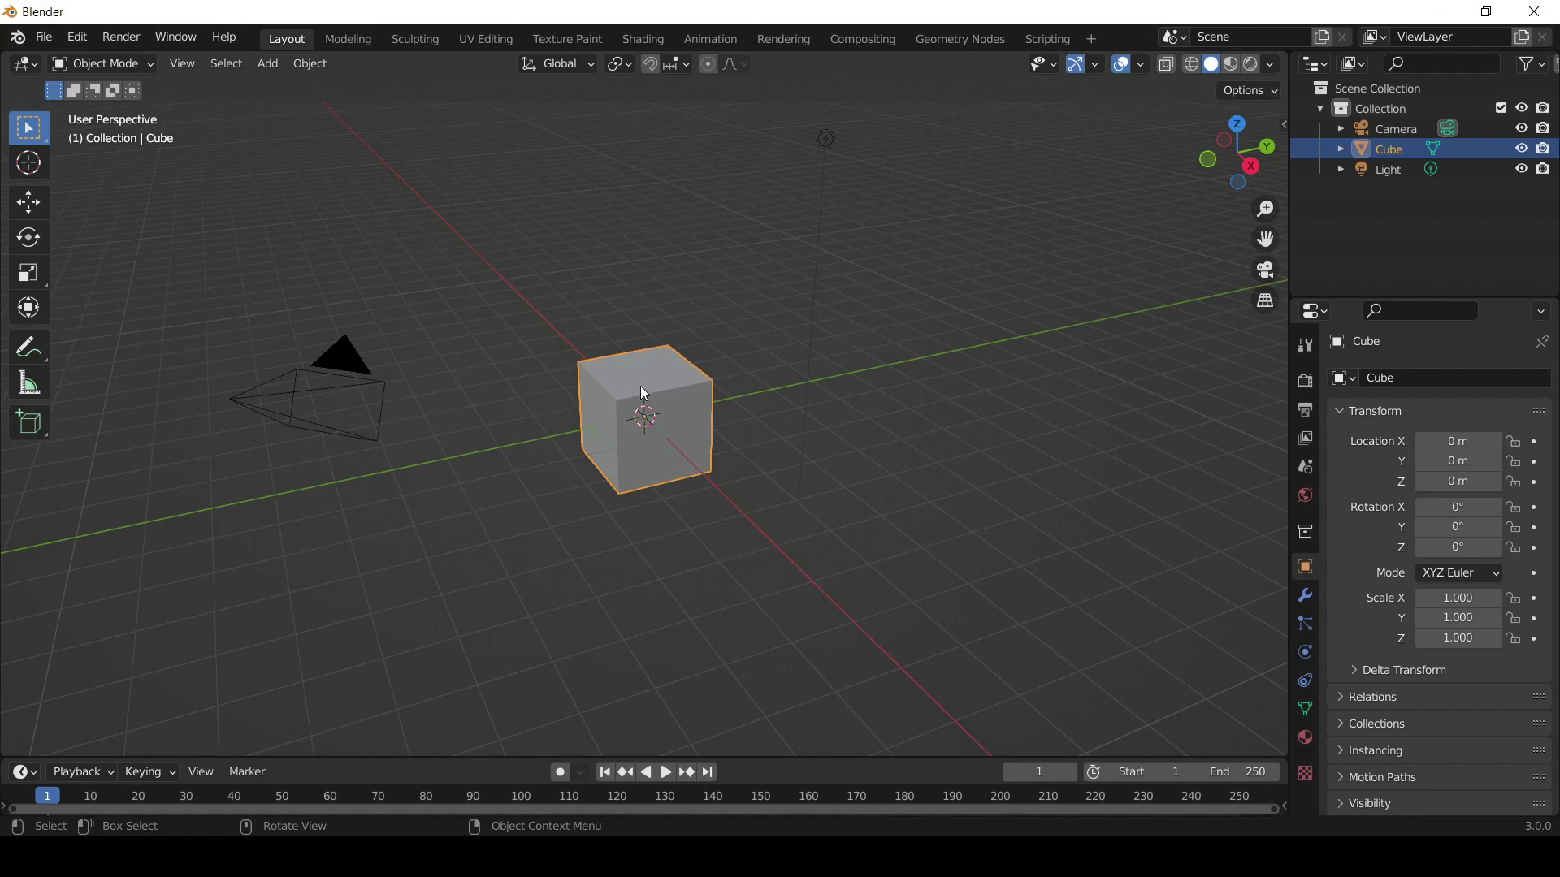
key(x)
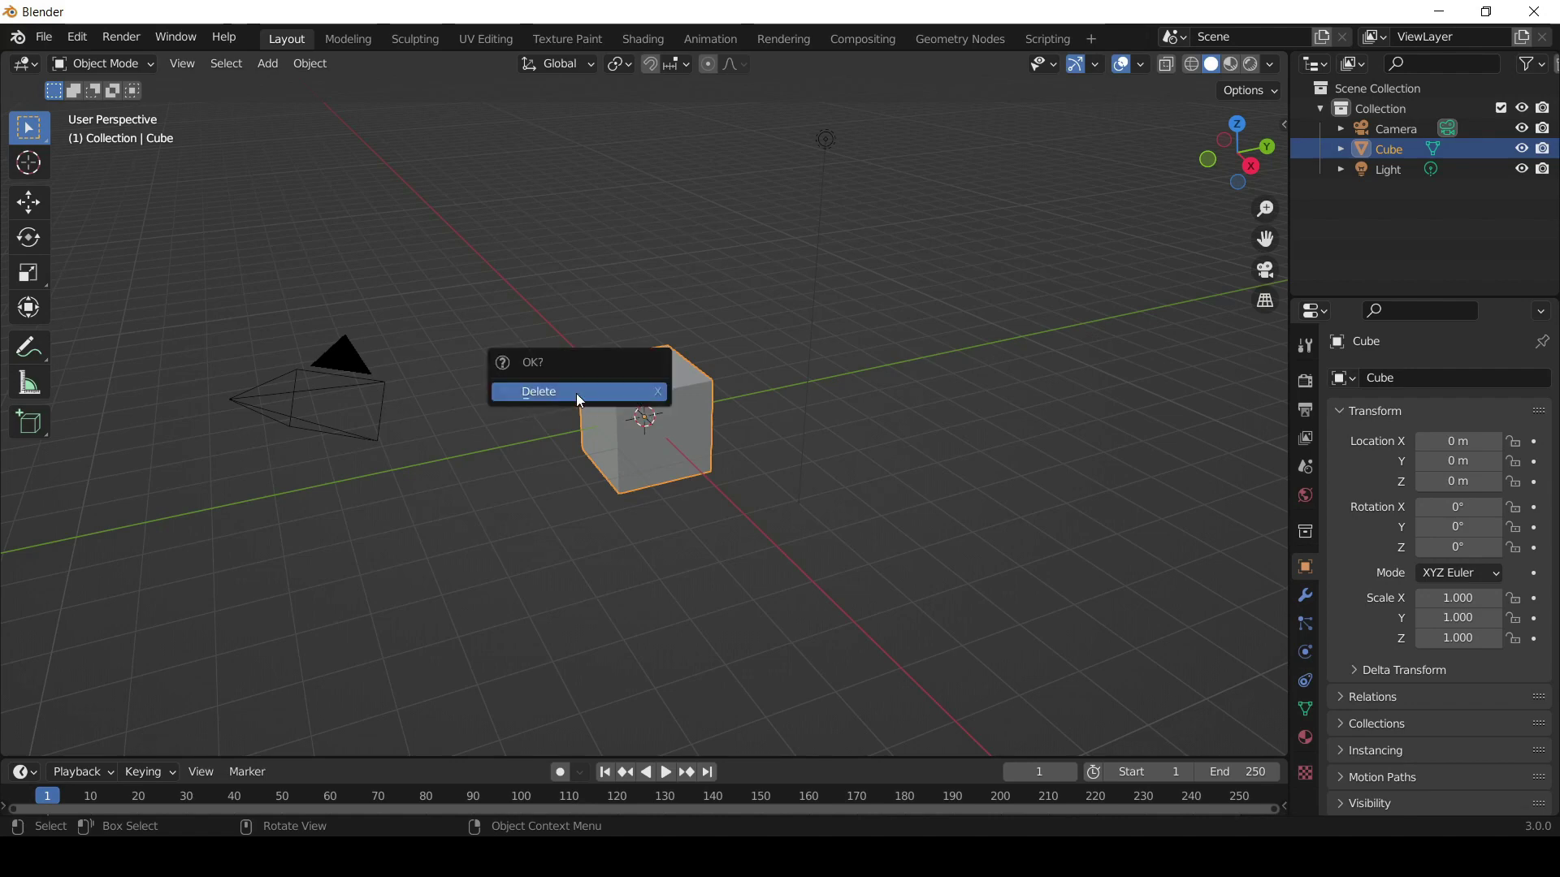
click(580, 401)
Import Desktop\shapes\Open pit.rdc as a Google Maps capture and orbit to view the terrain
click(45, 39)
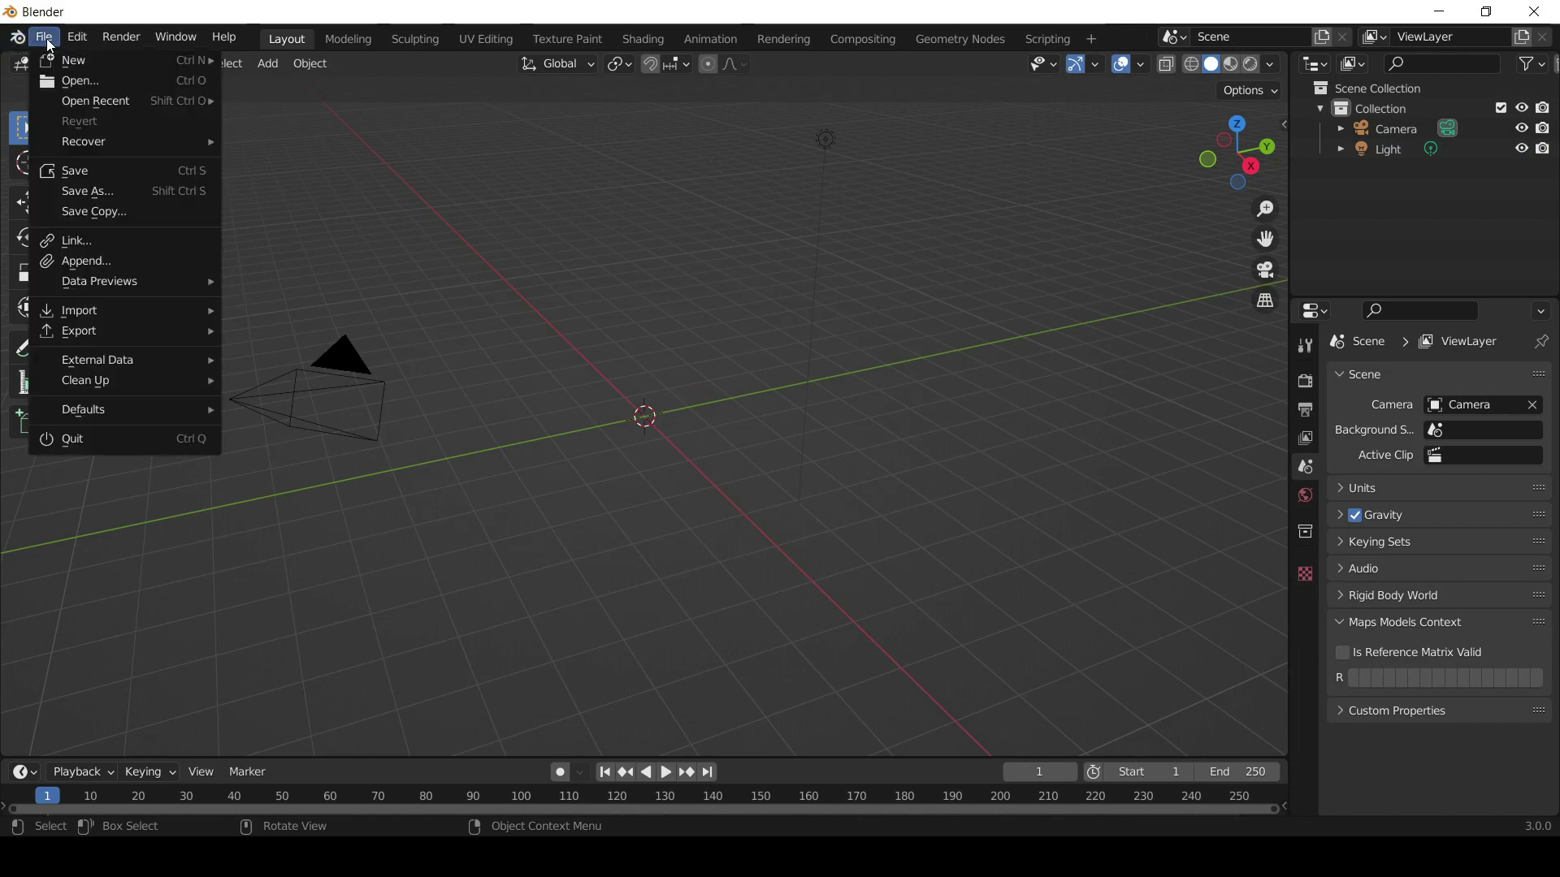
mouse_move(122, 311)
click(346, 556)
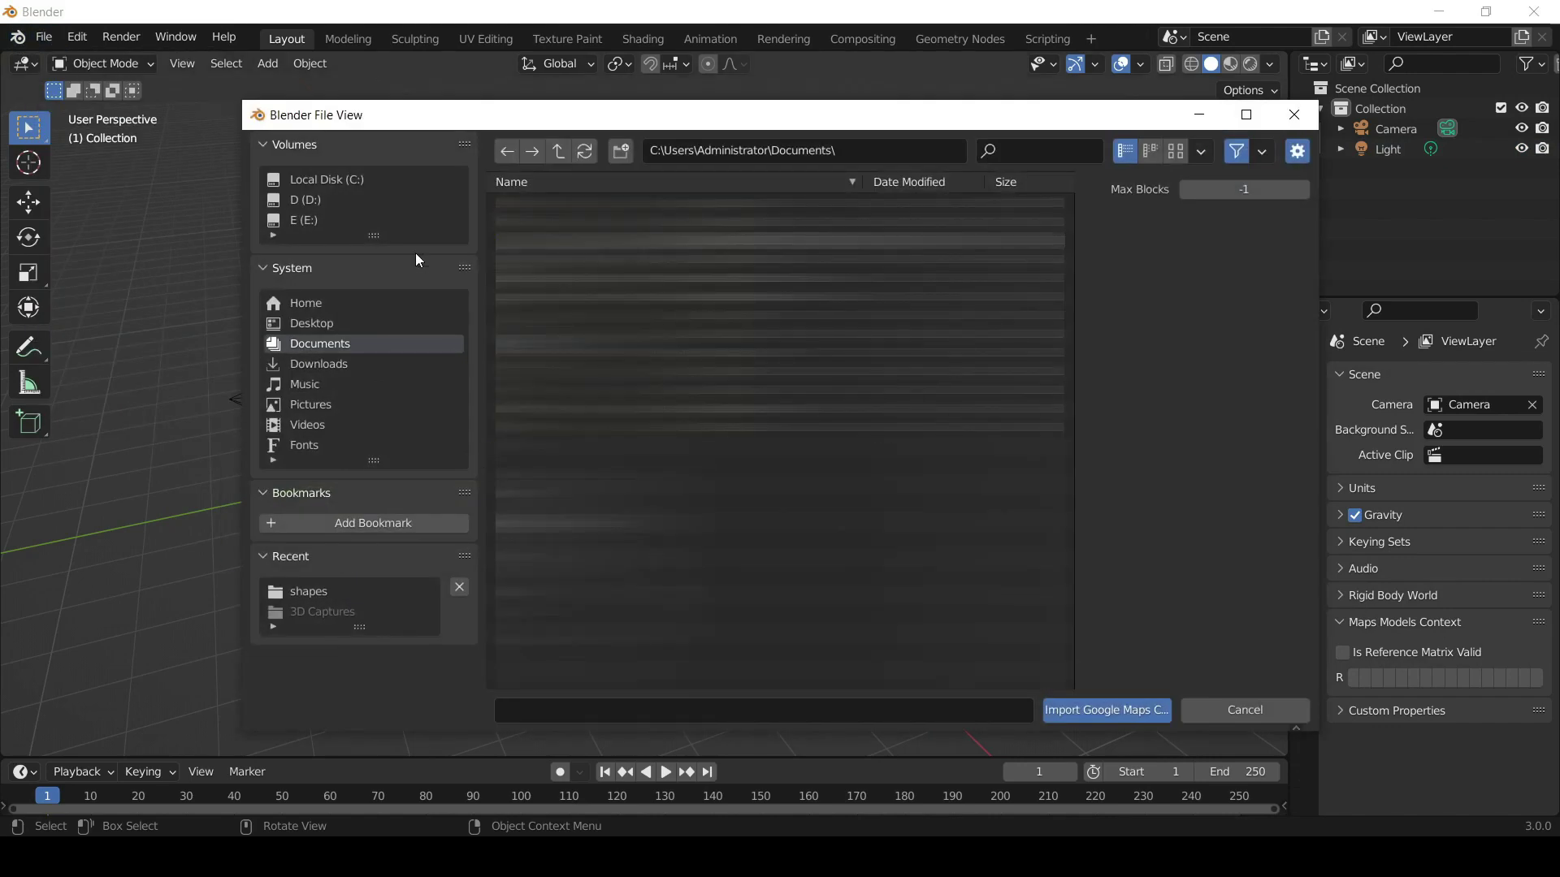
click(312, 323)
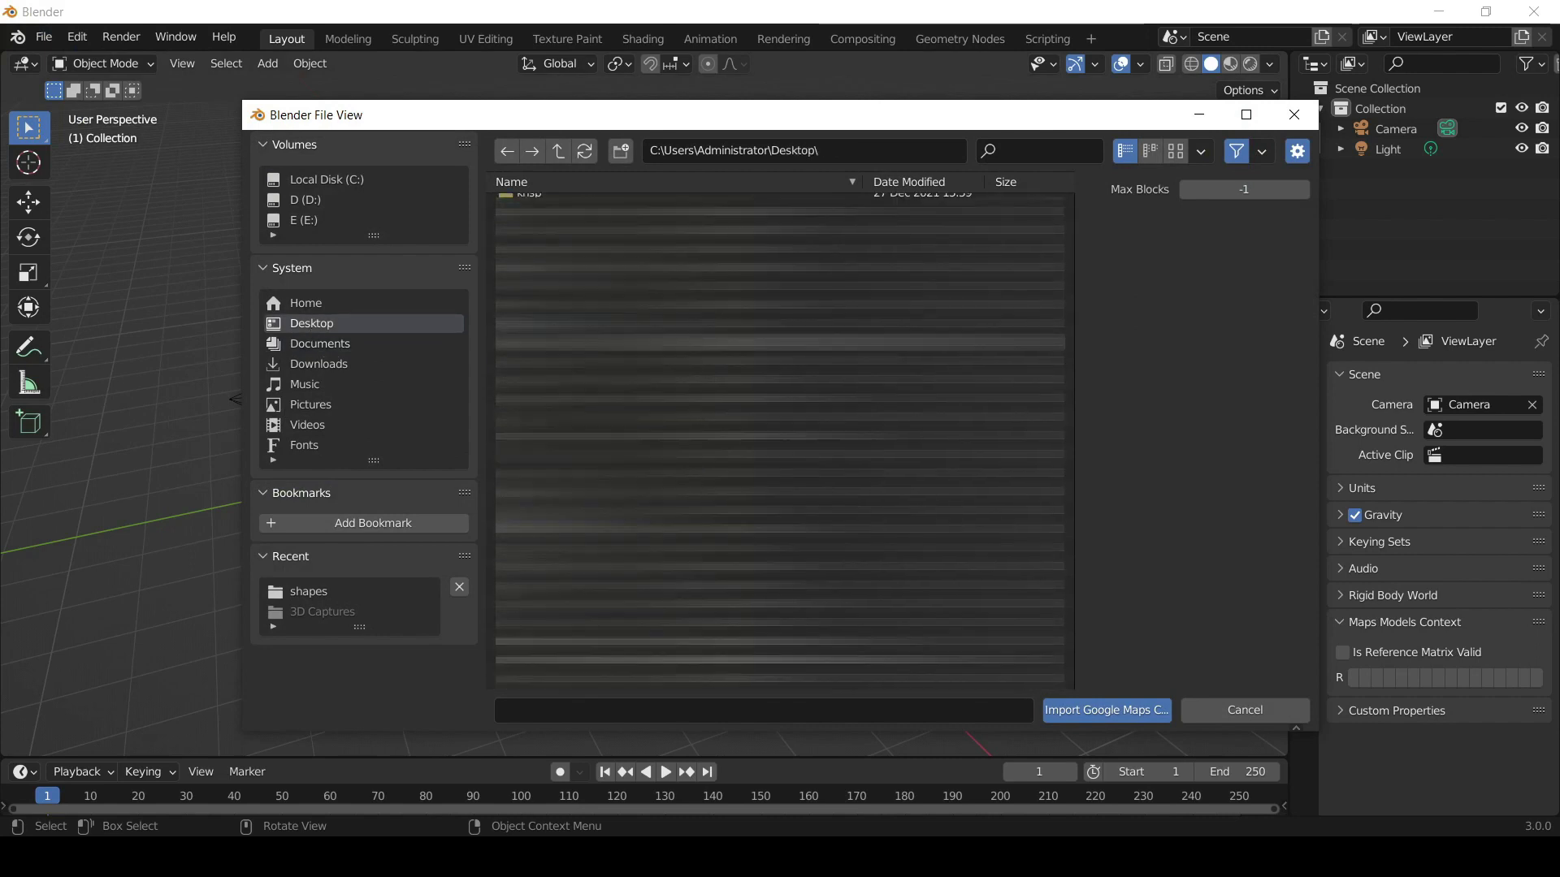
click(309, 591)
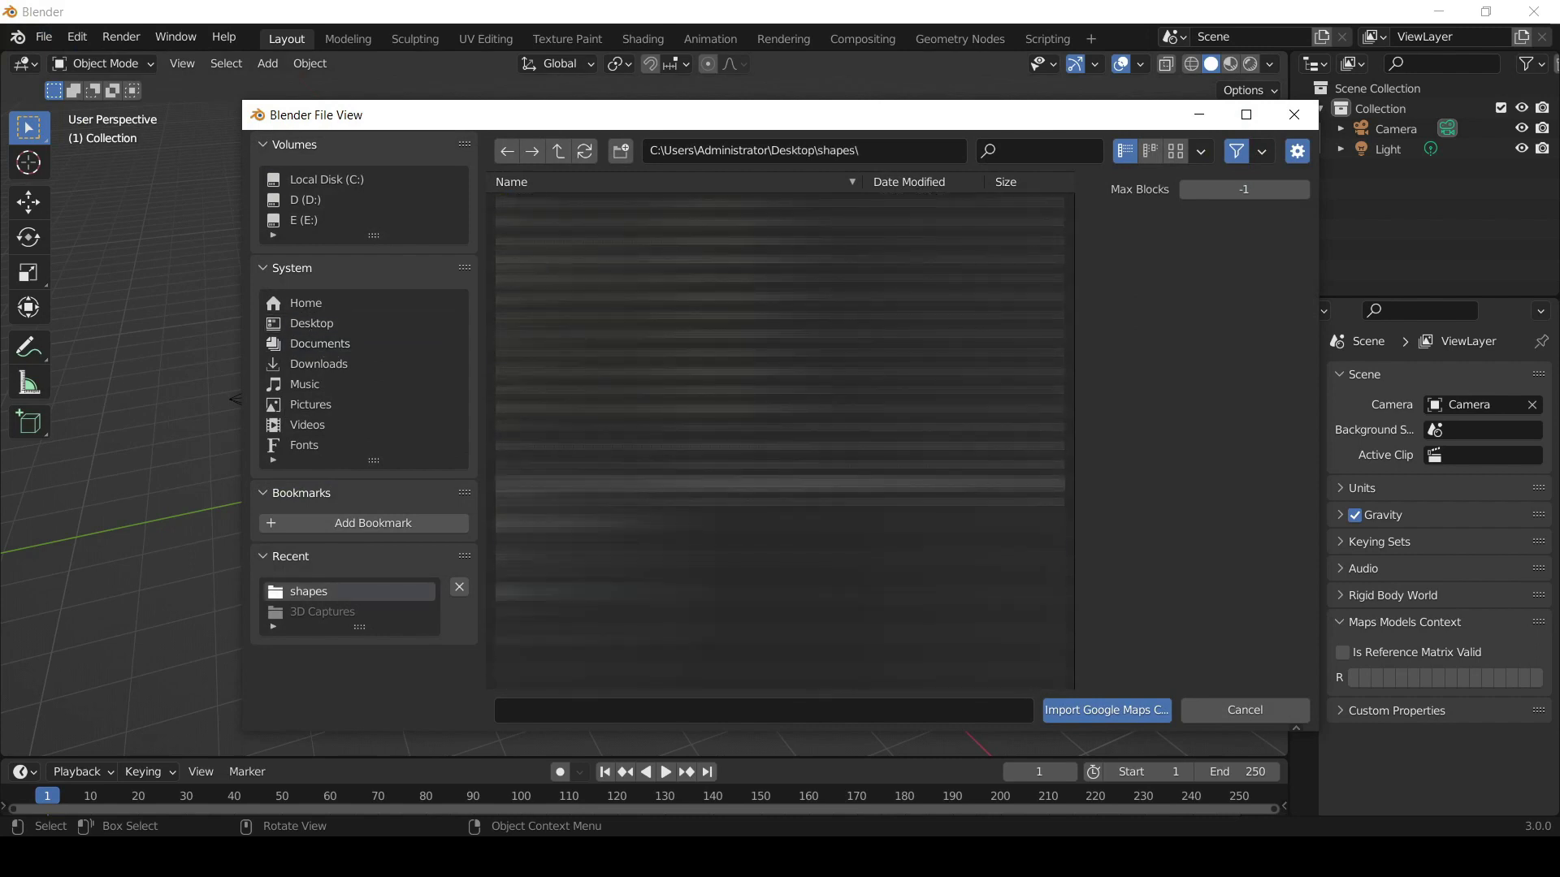
click(780, 465)
click(1094, 710)
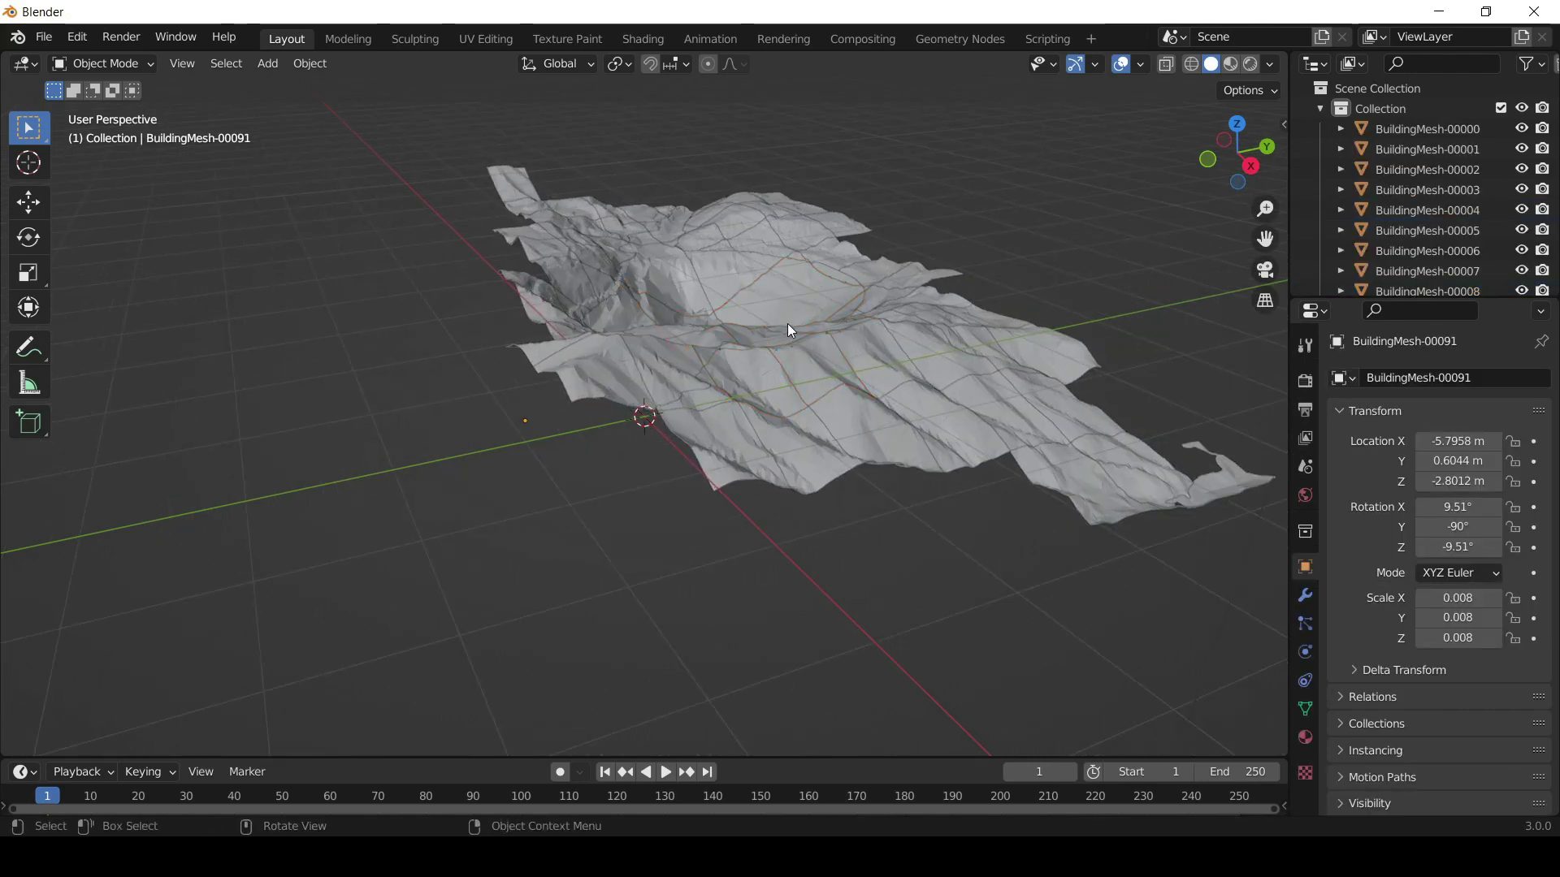
scroll(788, 324, up, 5)
mouse_move(855, 197)
middle_down()
mouse_move(879, 168)
mouse_move(821, 209)
mouse_move(815, 234)
mouse_move(854, 210)
middle_up()
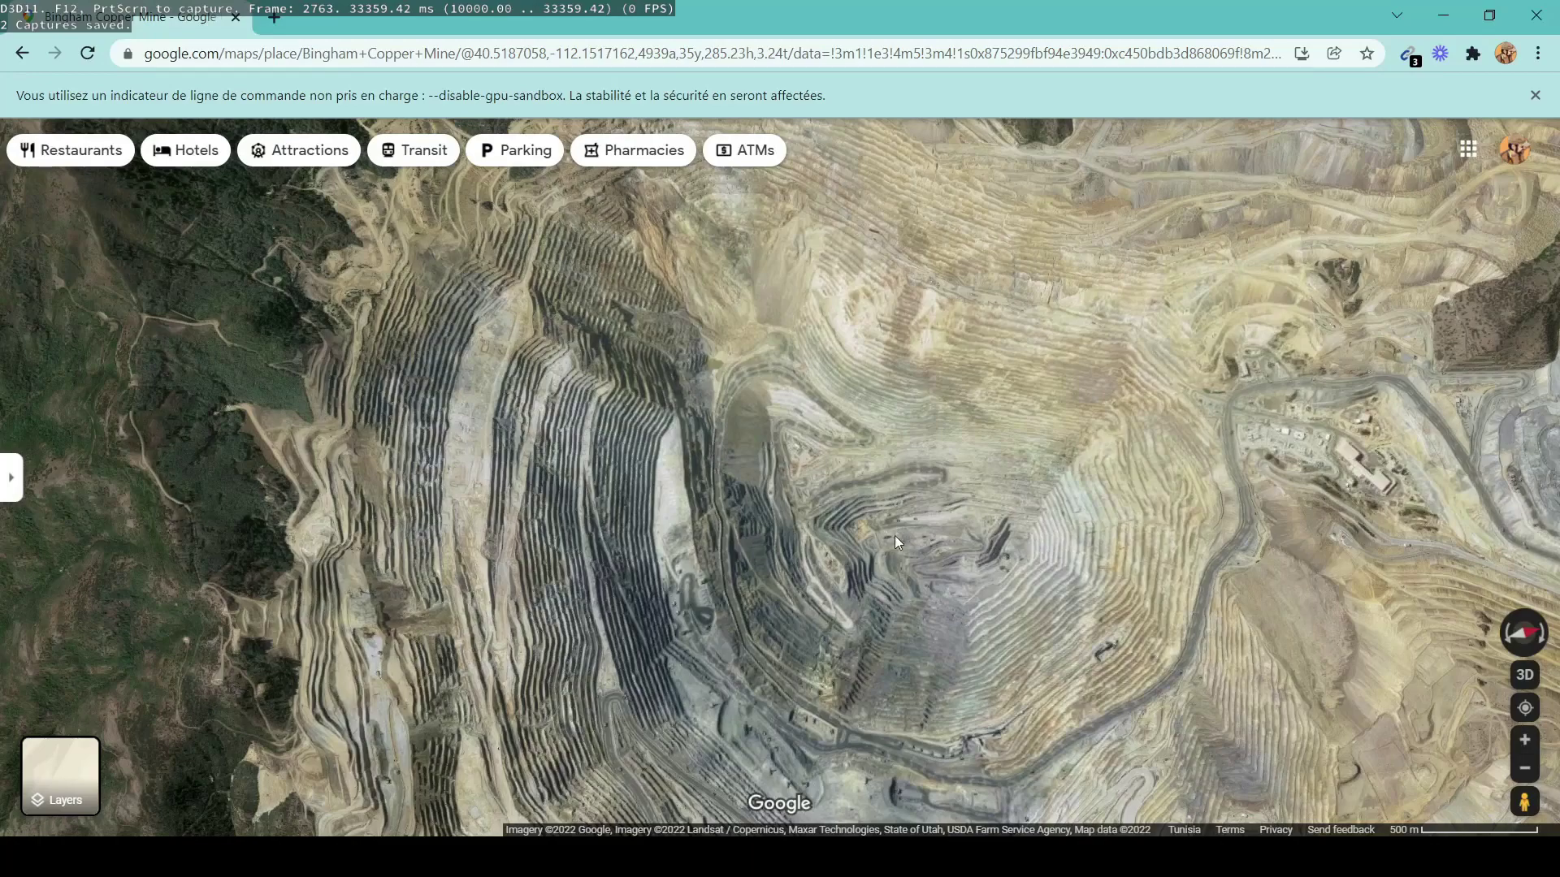
scroll(1002, 553, up, 3)
scroll(1004, 552, up, 2)
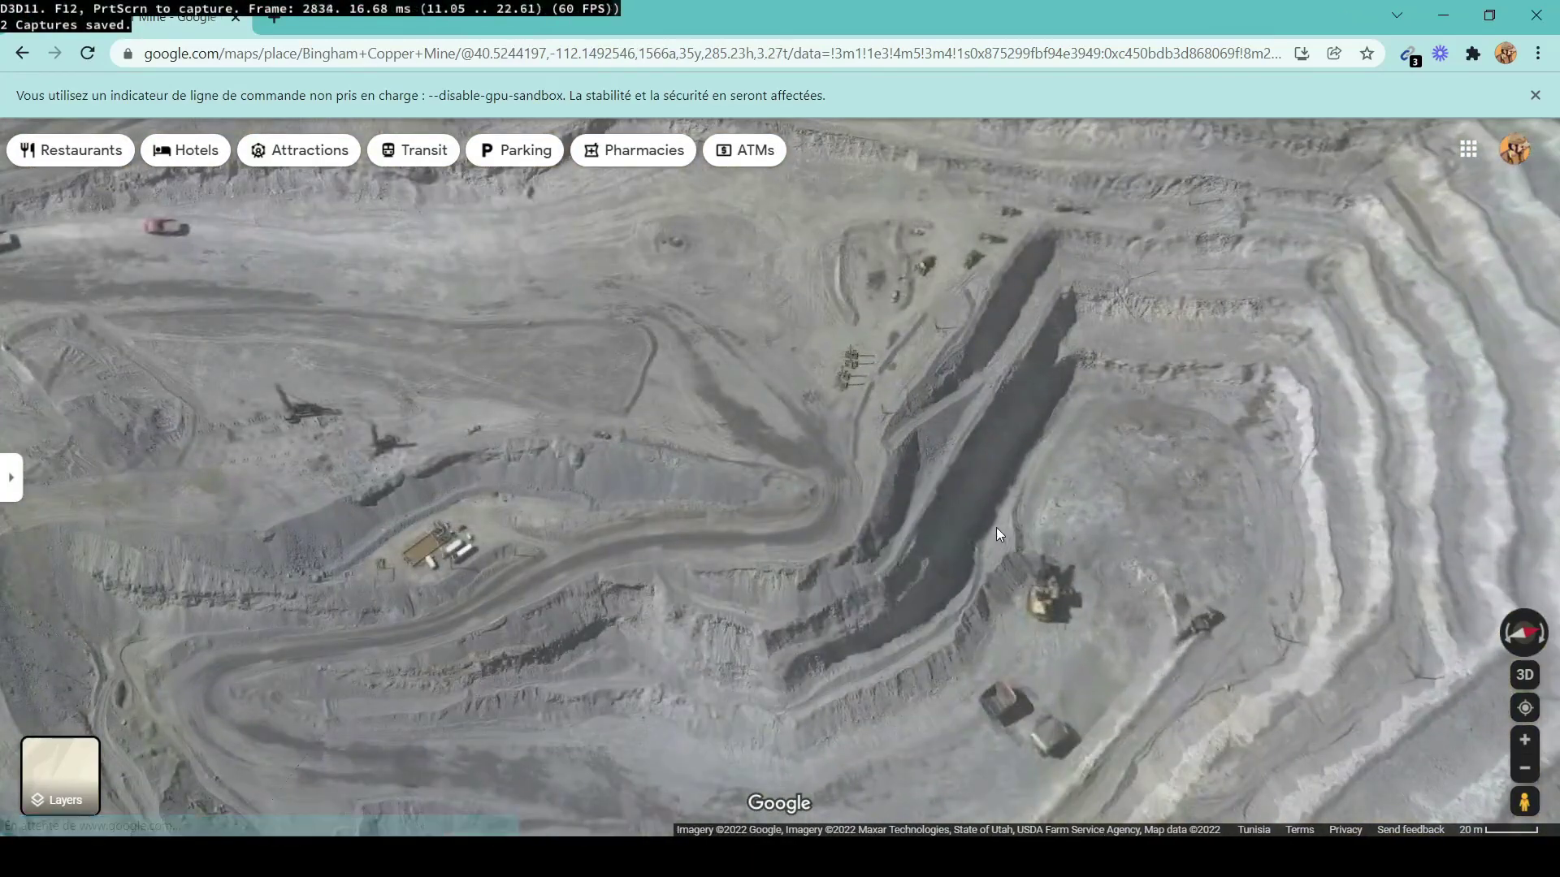
drag(996, 528, 959, 639)
scroll(934, 569, up, 3)
scroll(867, 432, up, 2)
scroll(877, 399, down, 3)
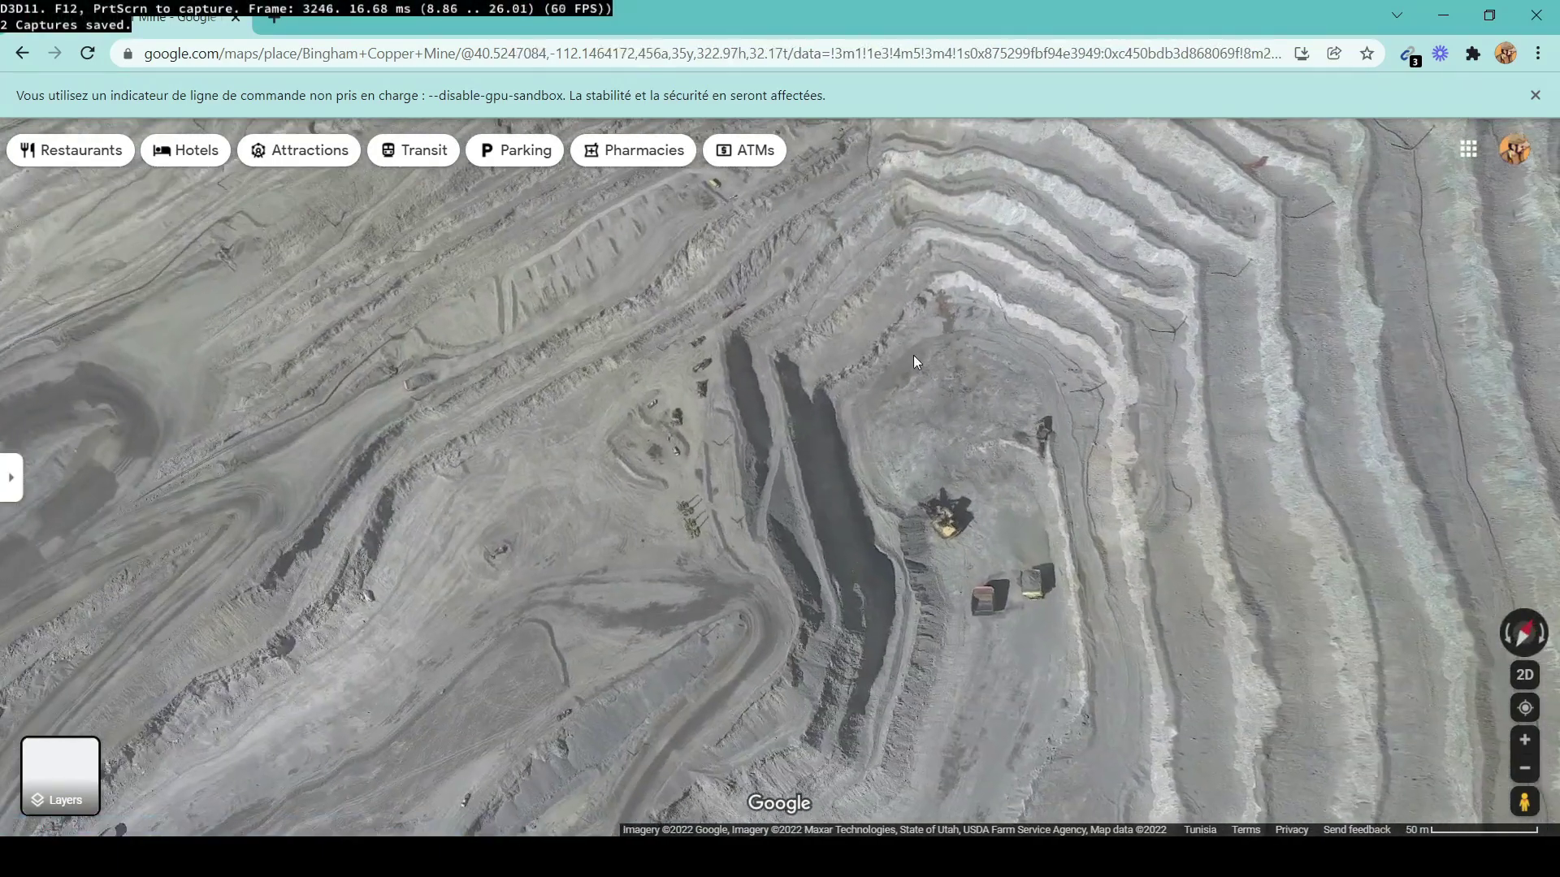
drag(913, 354, 952, 288)
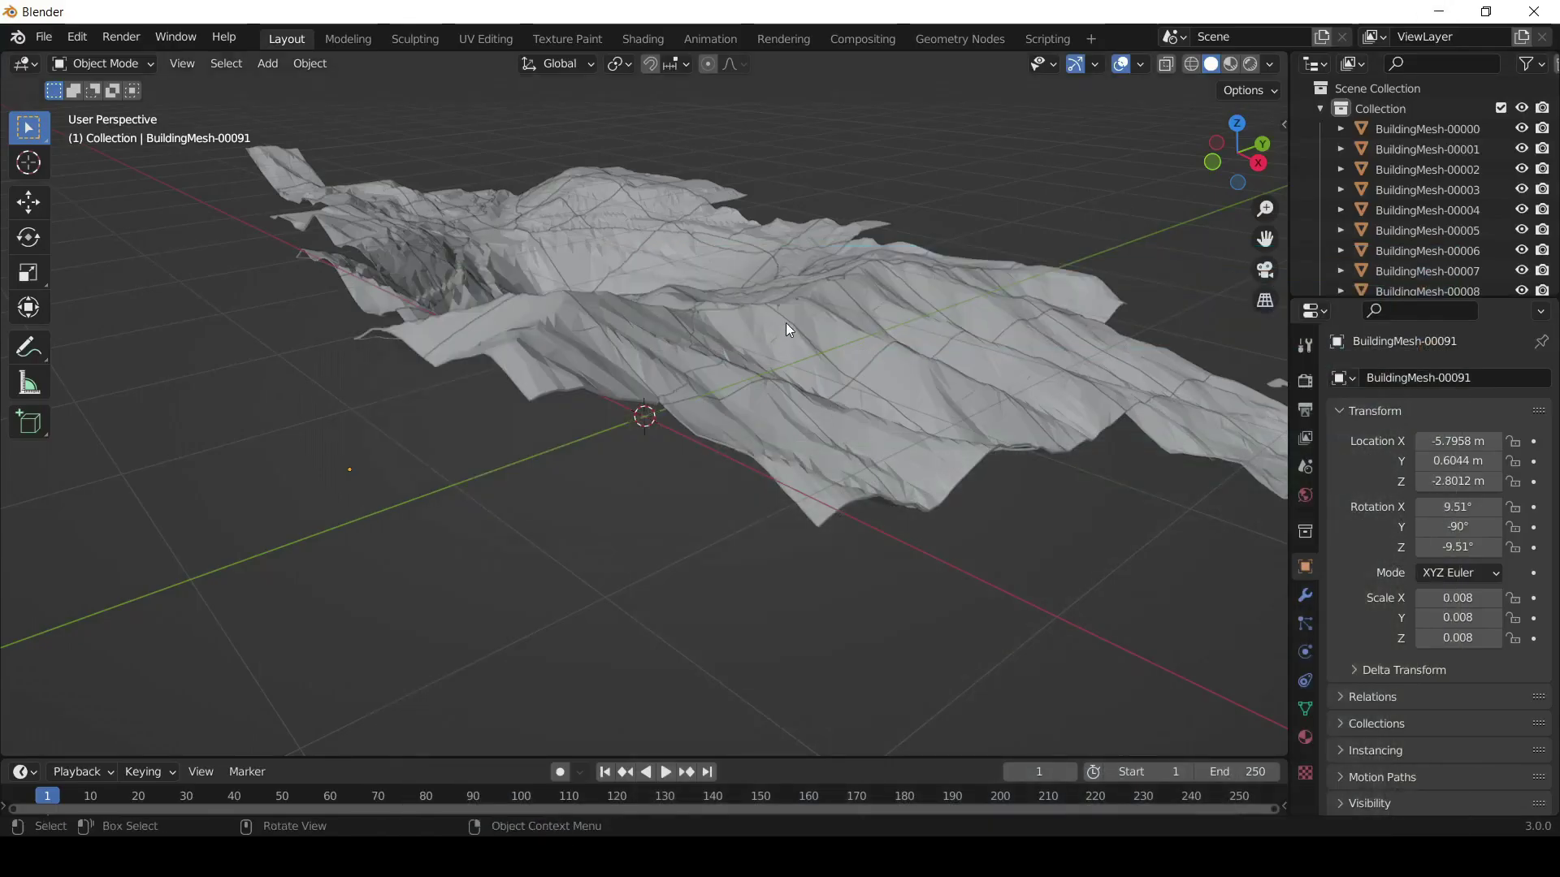
Zoom and orbit the satellite-textured Bingham pit terrain toward a top-down view
scroll(697, 292, up, 1)
scroll(759, 317, down, 2)
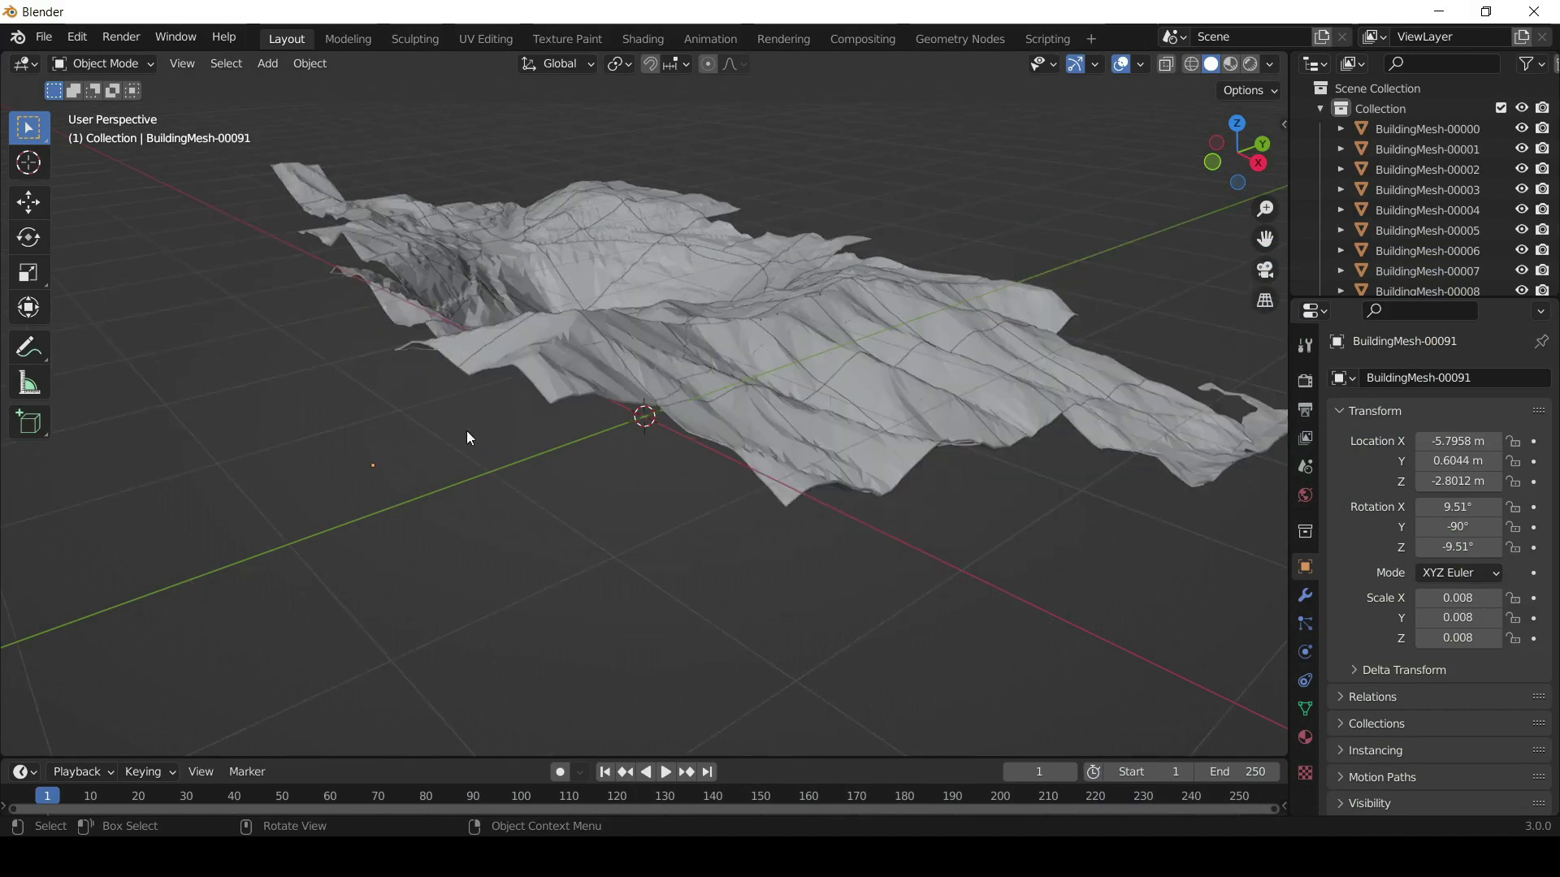
middle_drag(505, 411, 803, 435)
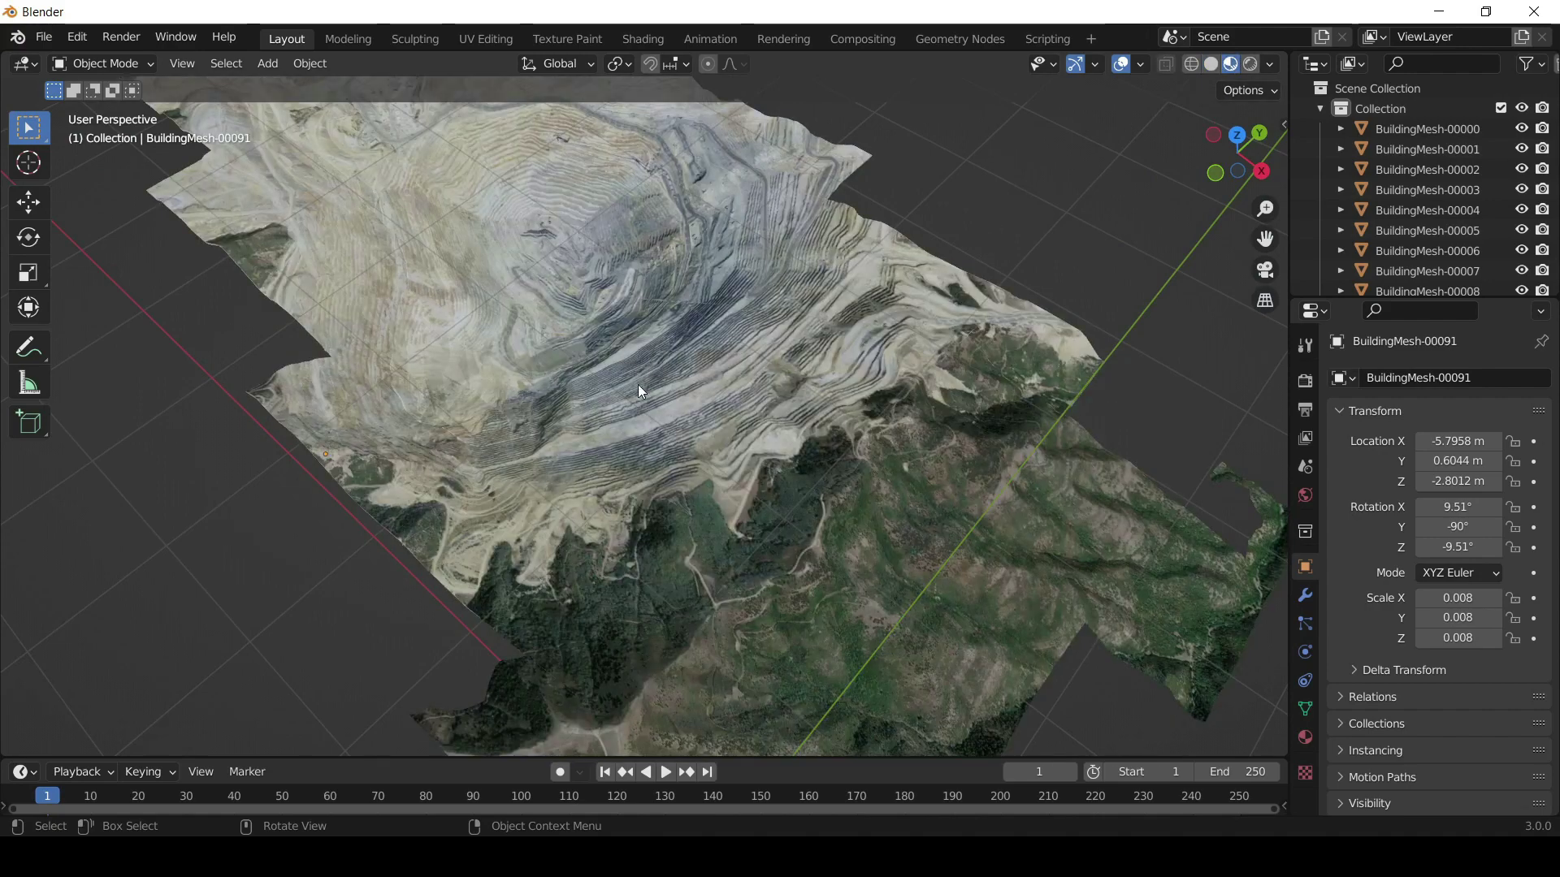
mouse_move(625, 419)
middle_down()
mouse_move(644, 376)
mouse_move(665, 403)
mouse_move(713, 270)
mouse_move(426, 562)
mouse_move(655, 587)
mouse_move(617, 617)
mouse_move(729, 591)
mouse_move(660, 611)
mouse_move(603, 595)
mouse_move(549, 699)
mouse_move(411, 696)
middle_up()
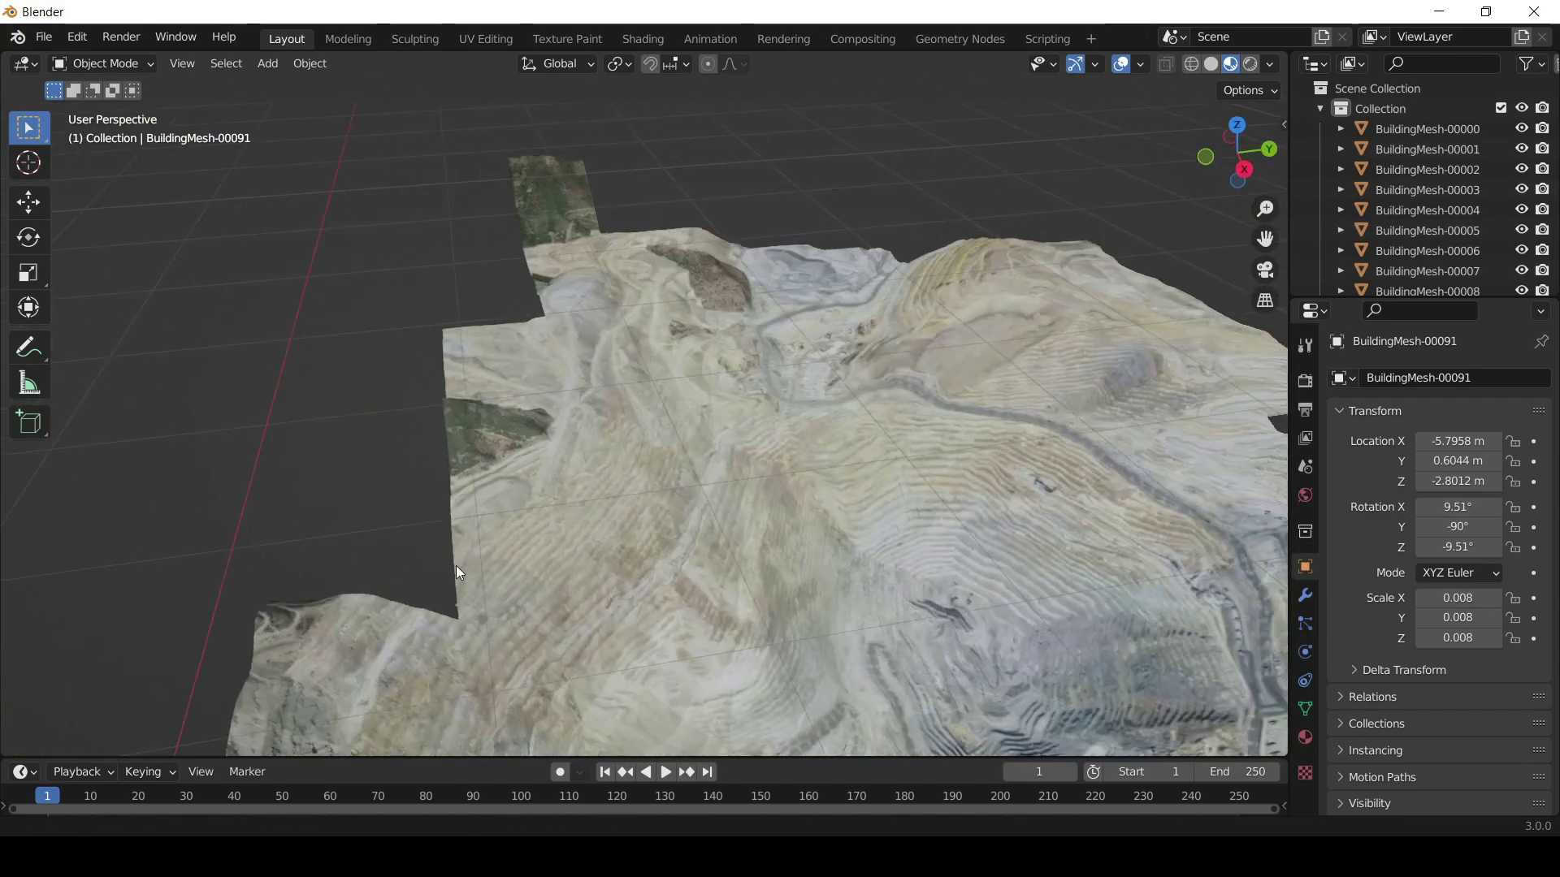
Collapse the Collection's mesh list in the Outliner, zoom out, and bring up the File menu
middle_drag(910, 617, 894, 406)
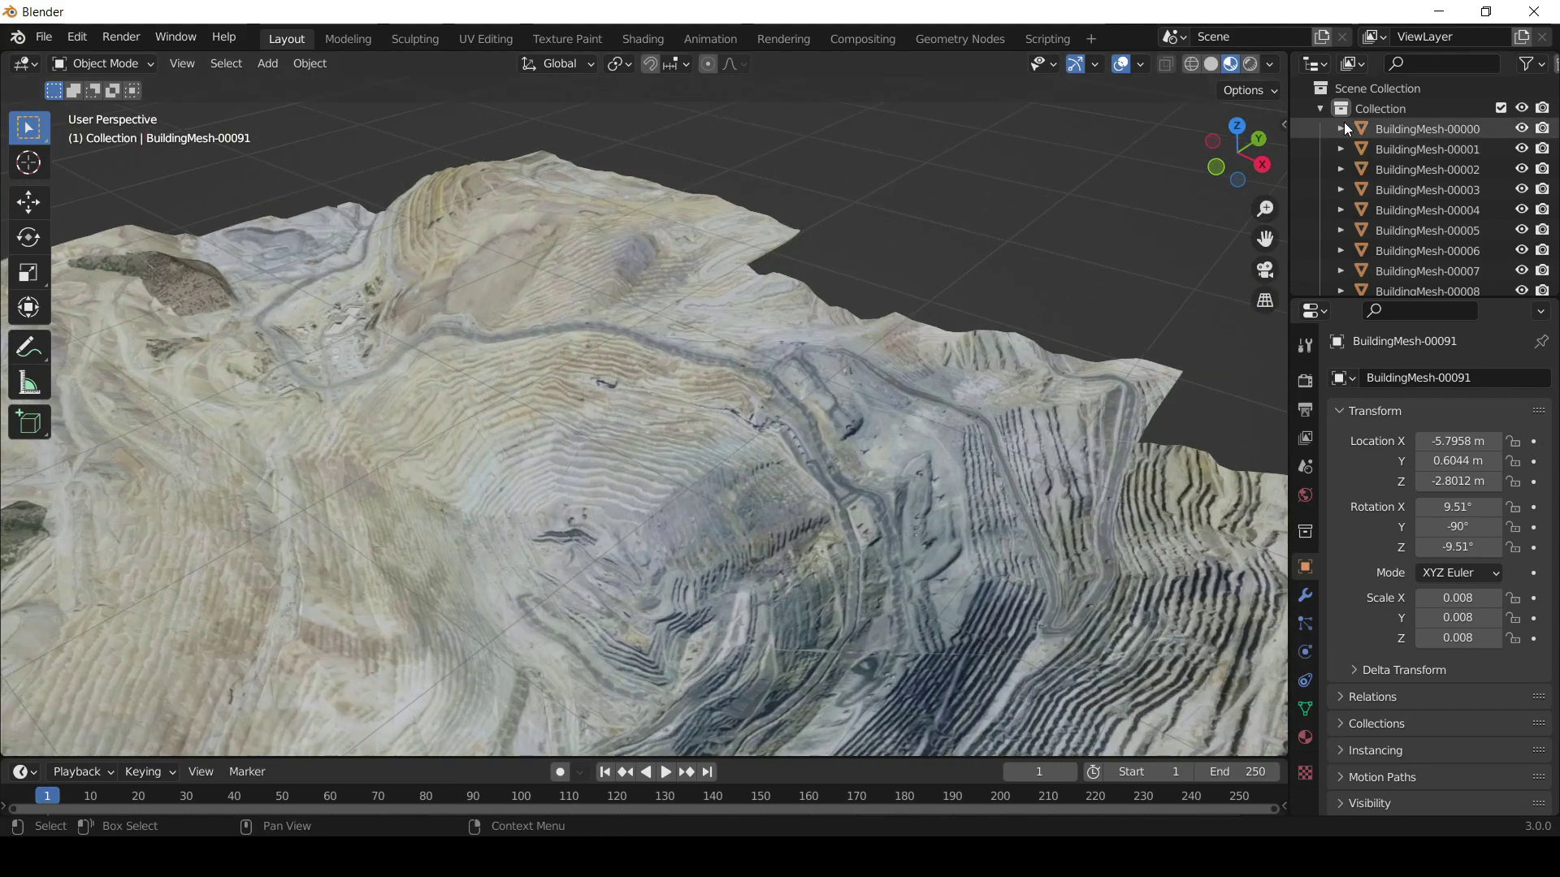
click(1321, 109)
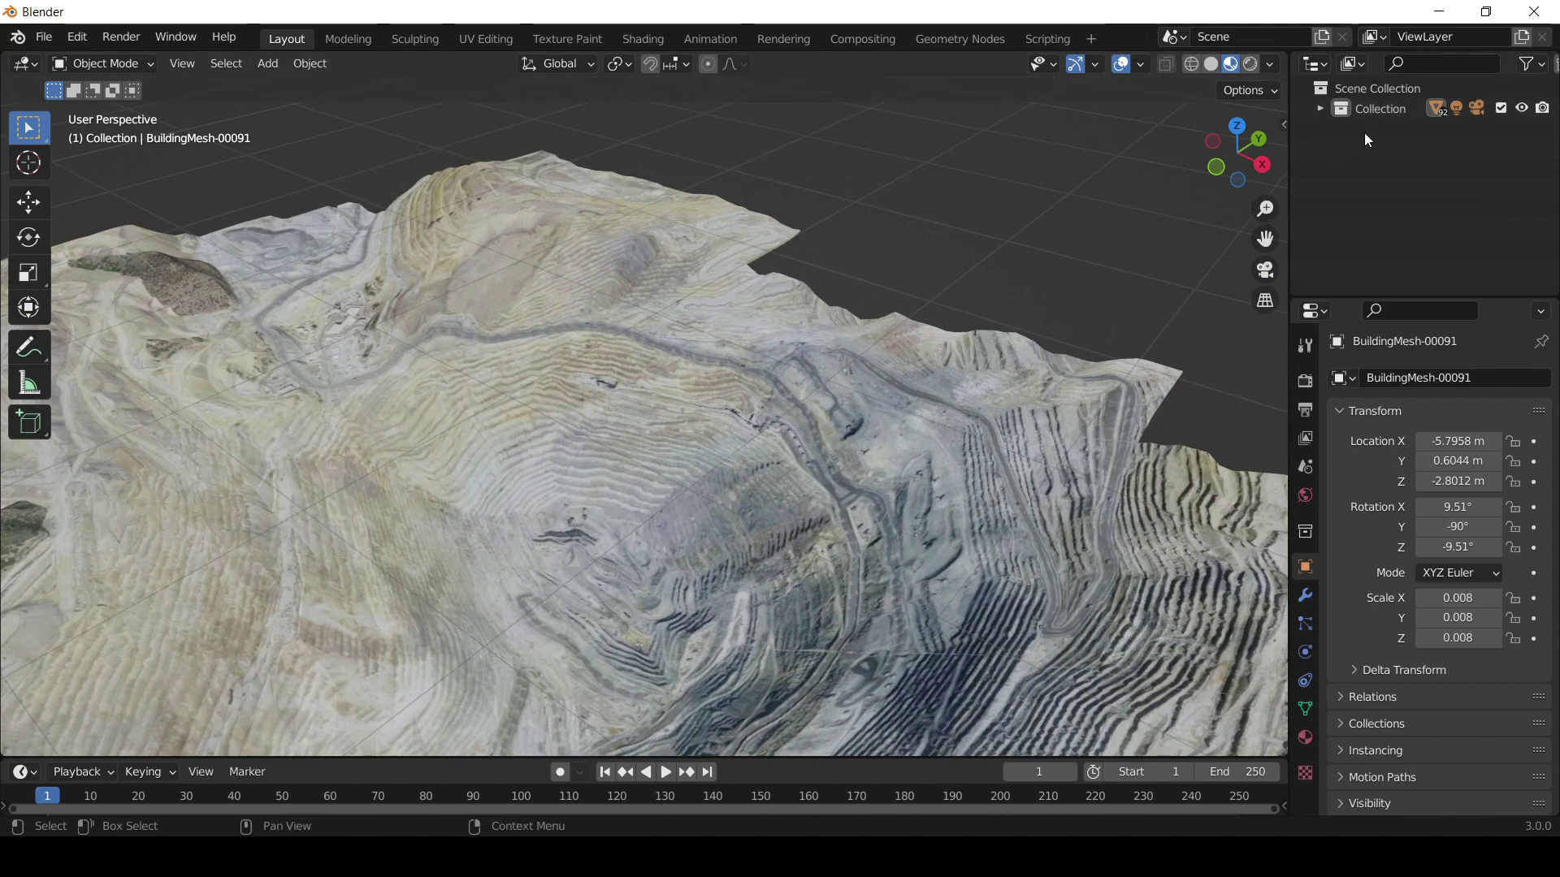
scroll(776, 426, down, 6)
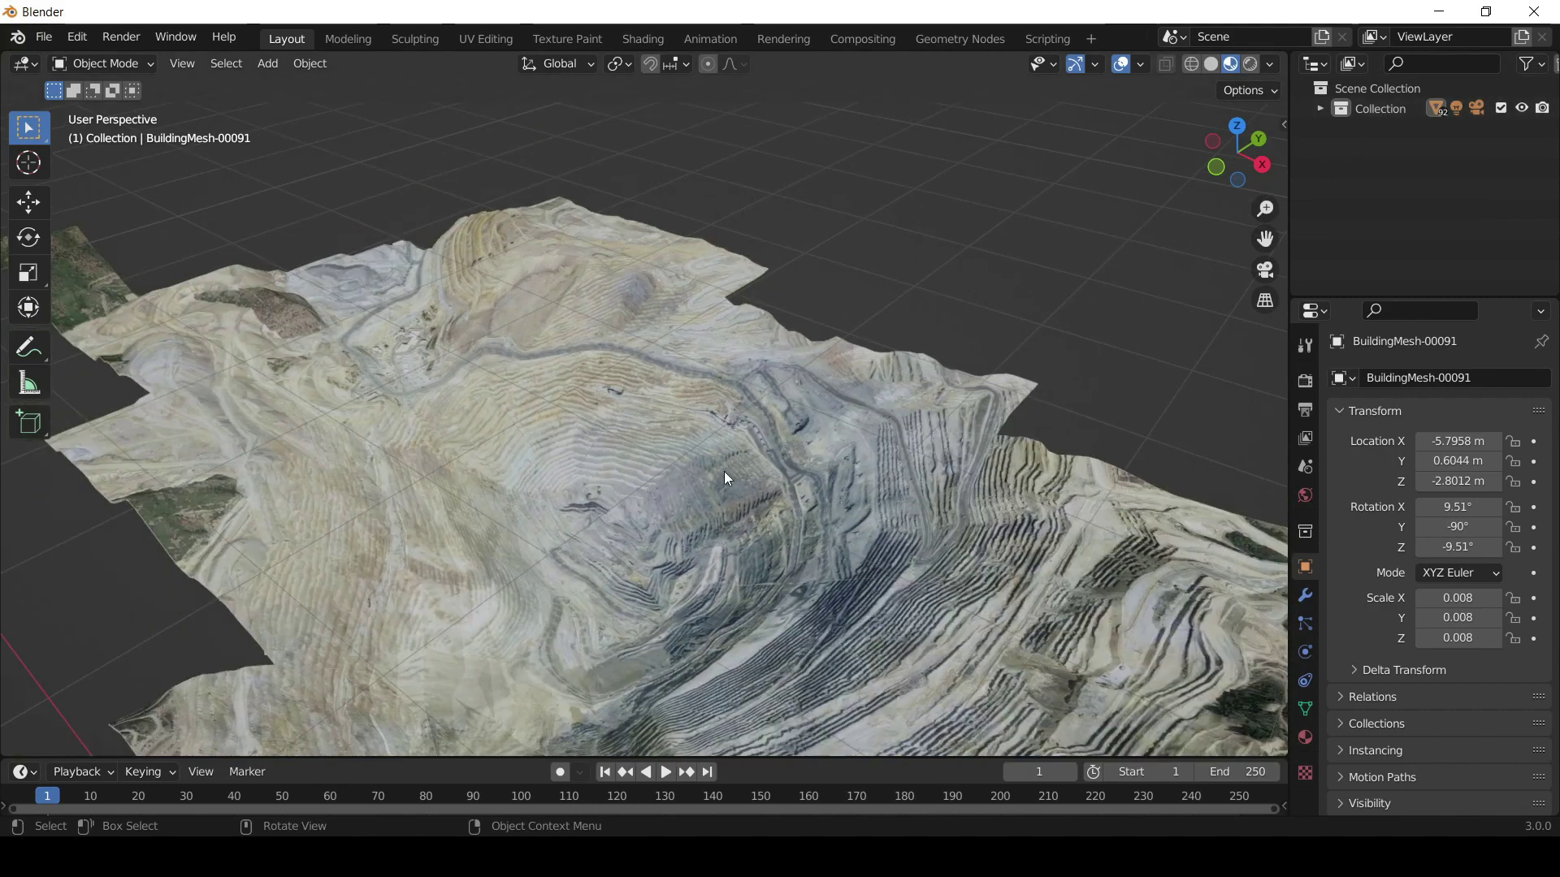
click(44, 36)
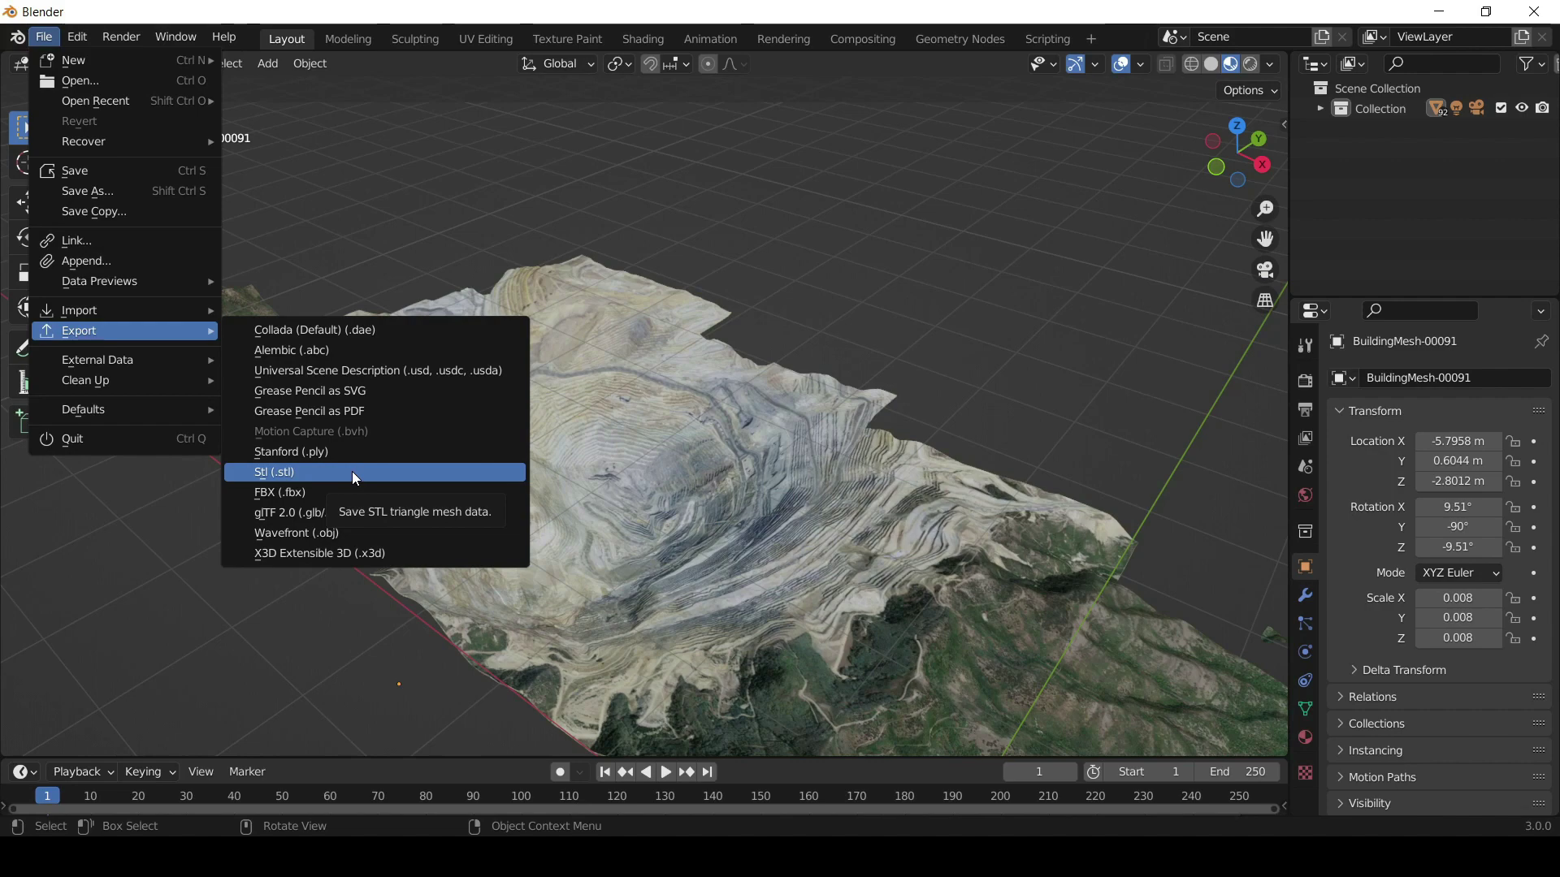
Export the terrain as Wavefront OBJ to Desktop\Chrome\3D\pit.obj
click(332, 536)
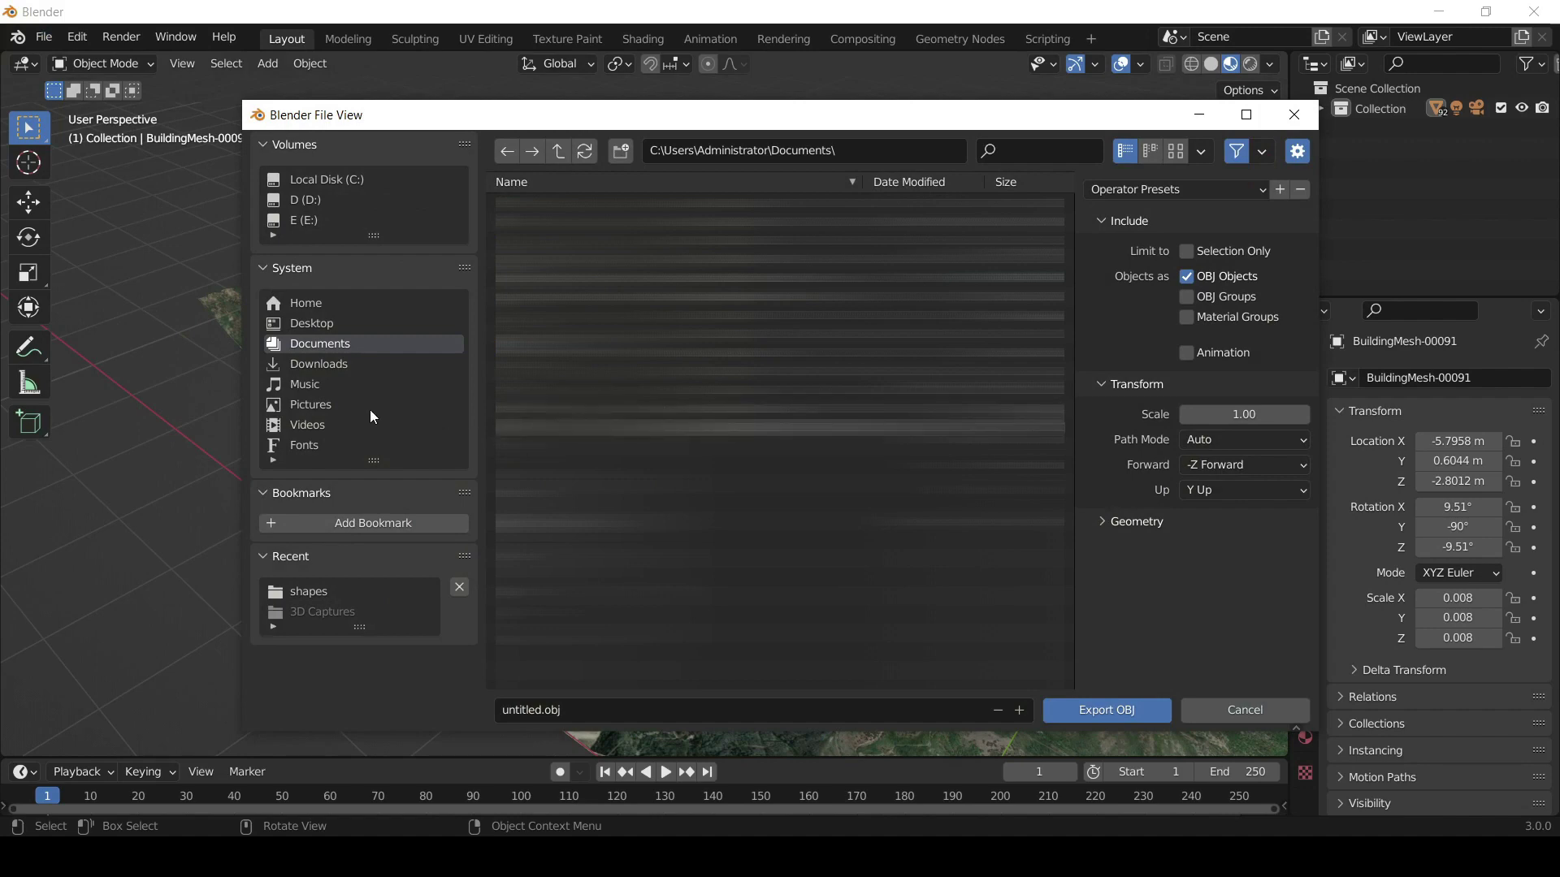
click(320, 323)
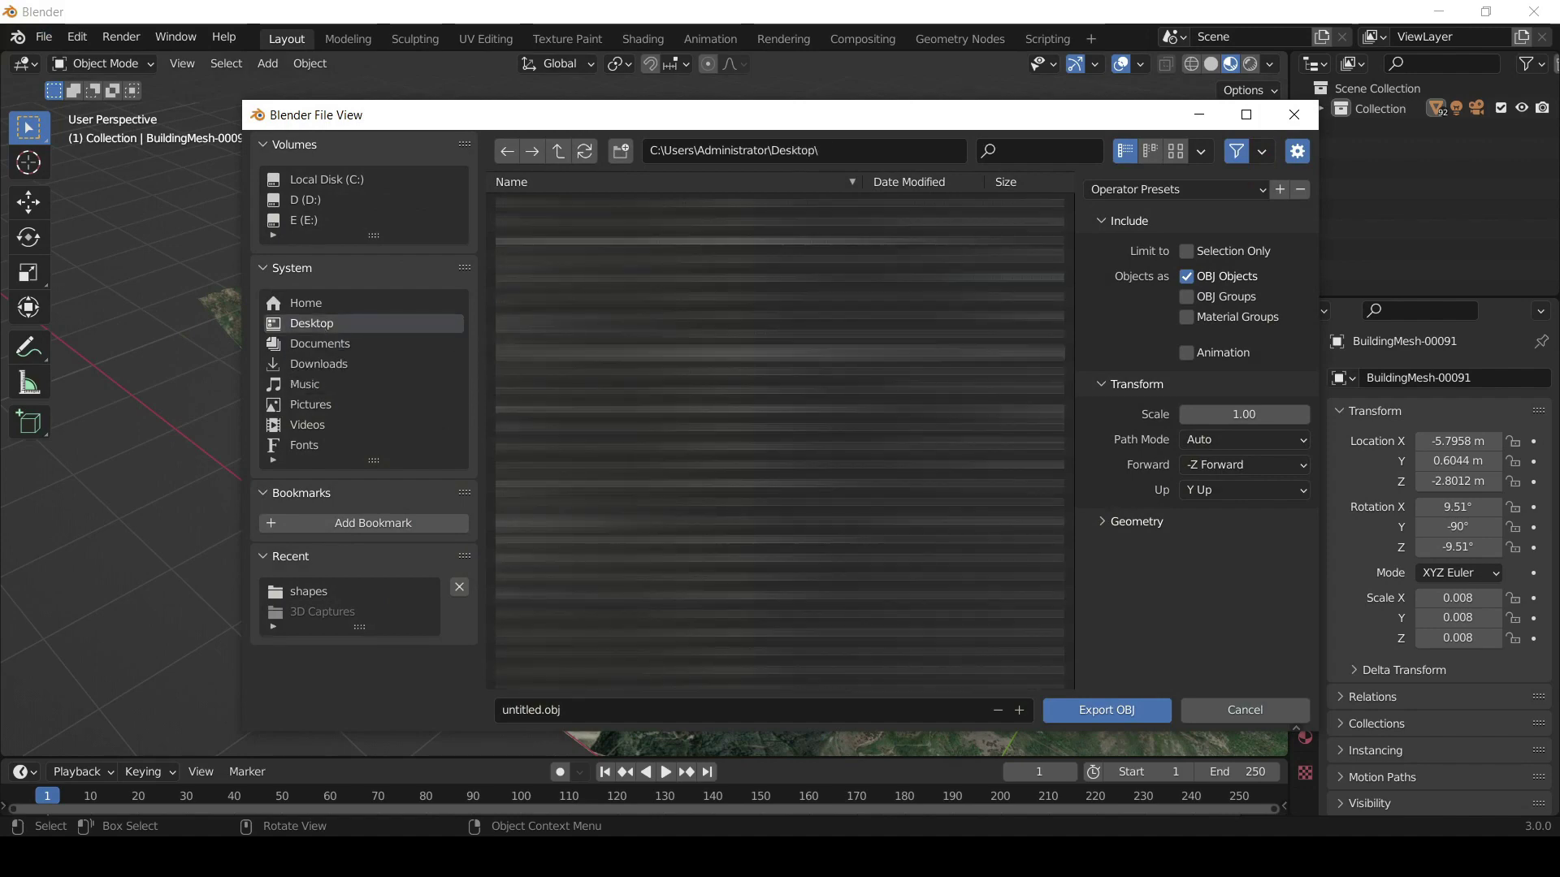
click(731, 353)
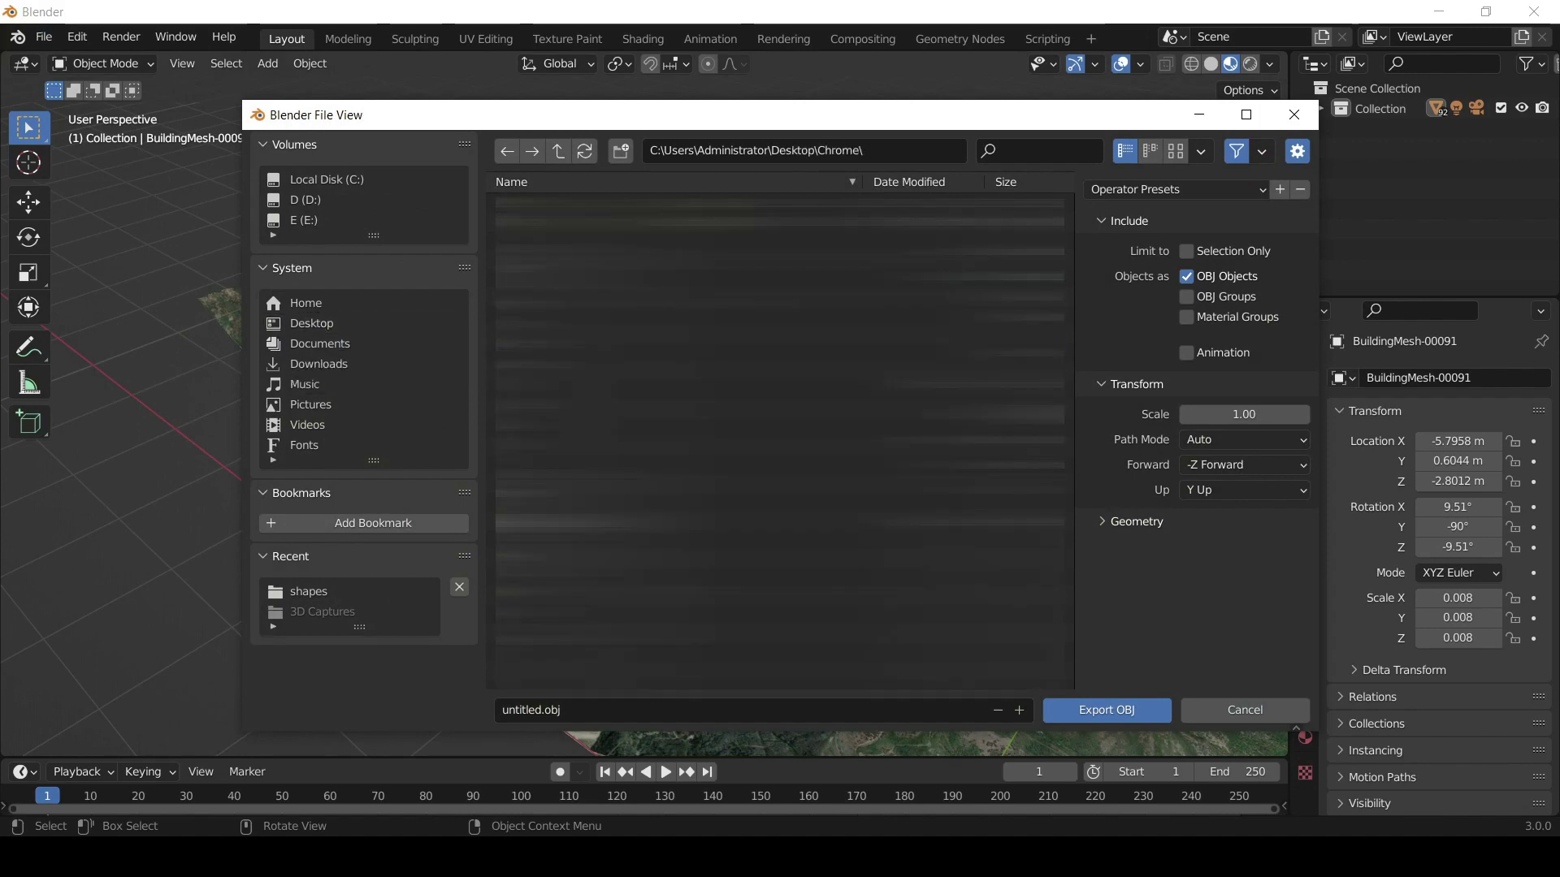
click(731, 204)
click(506, 711)
double_click(505, 711)
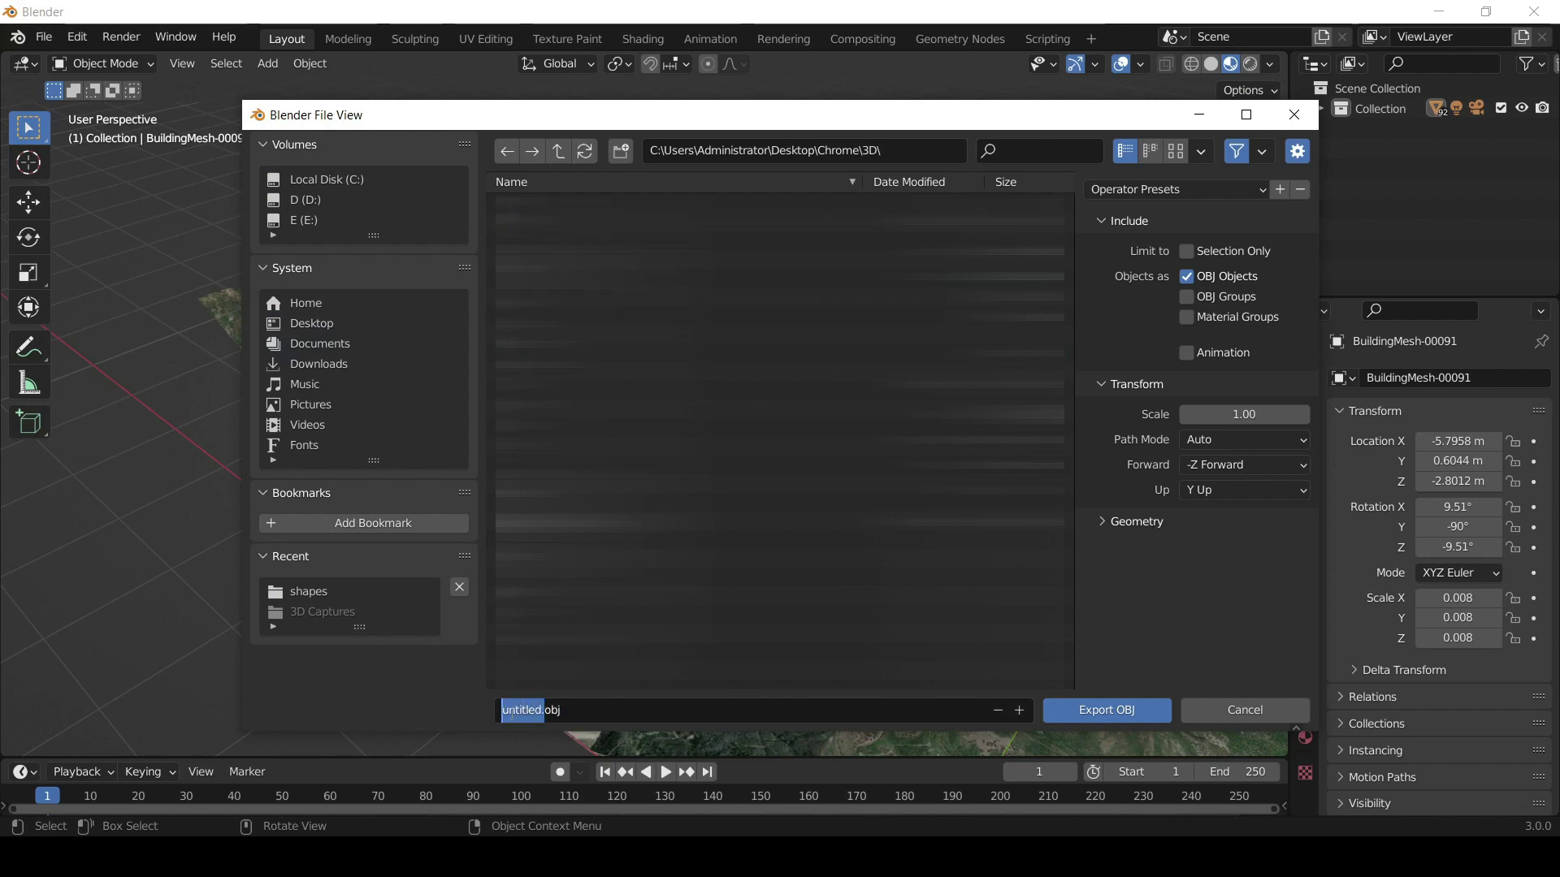
click(521, 712)
drag(541, 709, 456, 703)
text(pit)
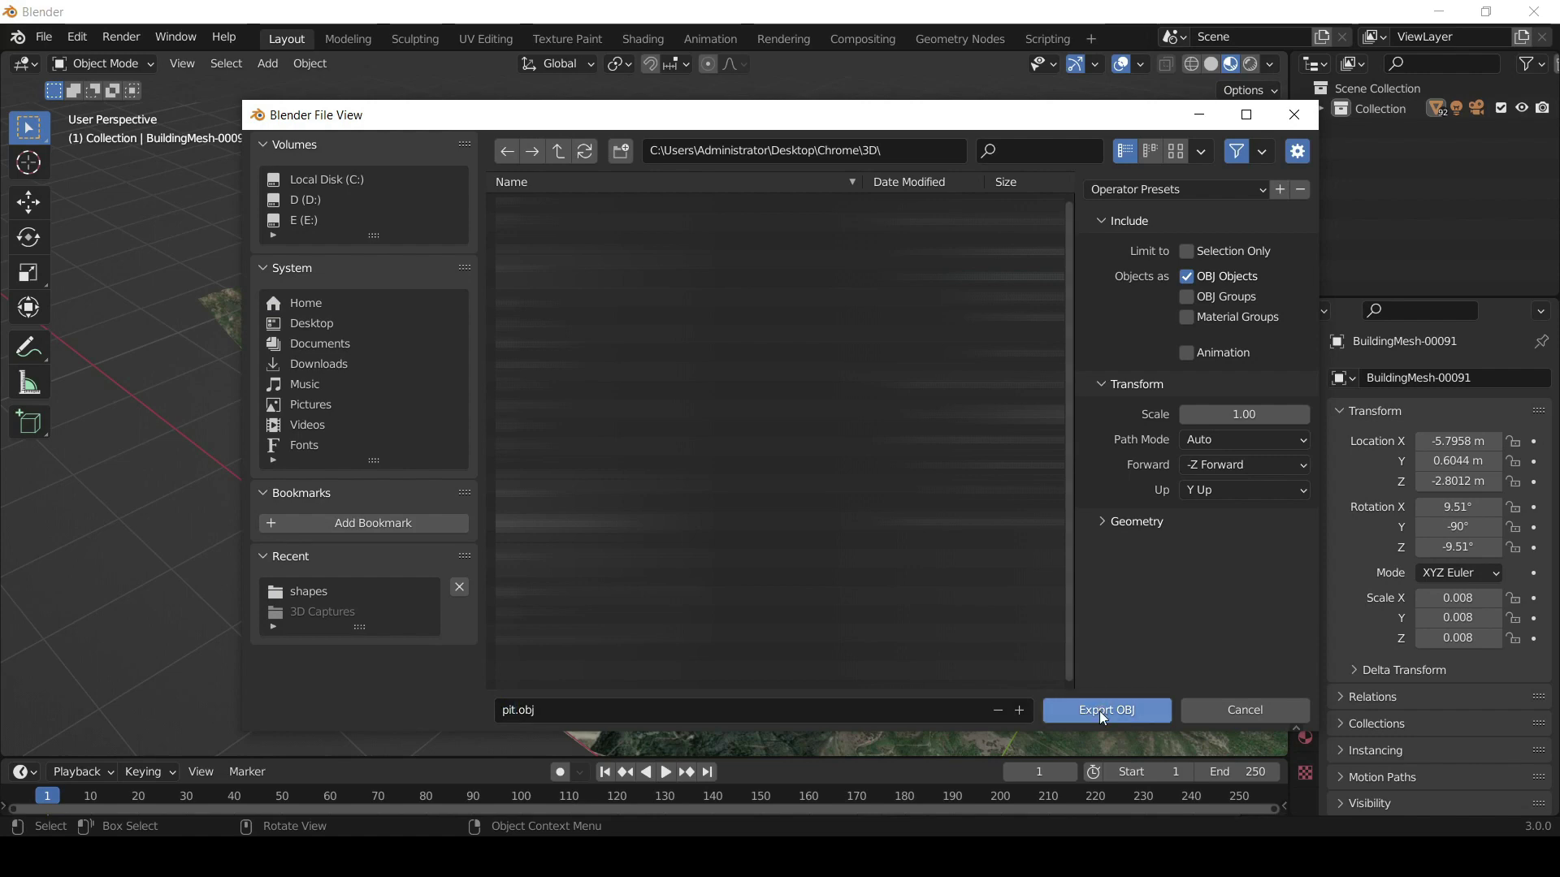
click(1098, 712)
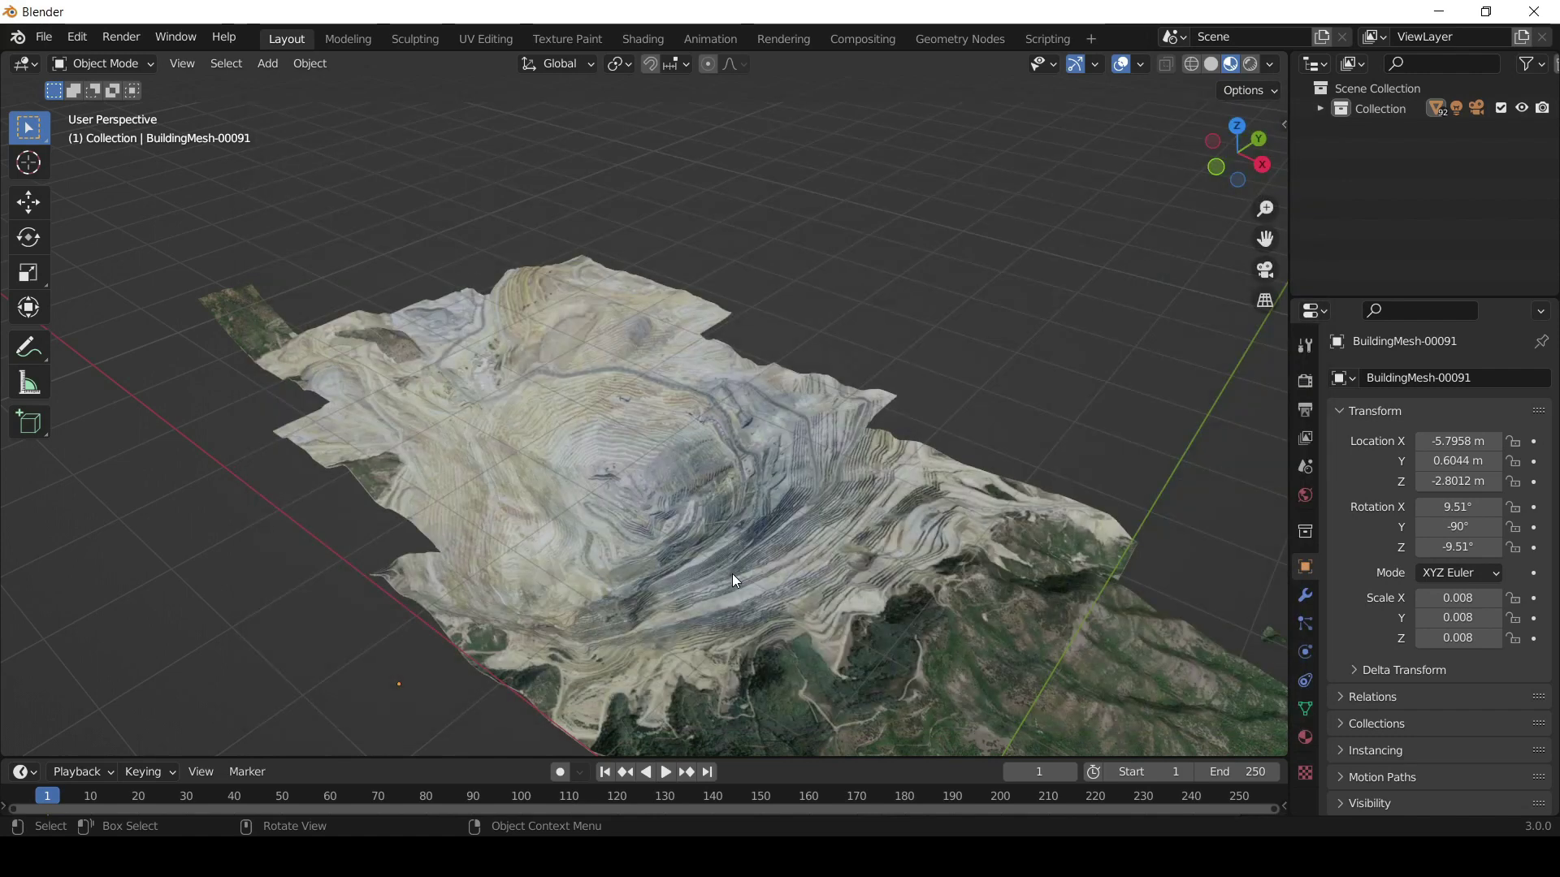
Switch to Micromine Origin & Beyond and start an Import Wireframes
mouse_move(939, 858)
click(940, 776)
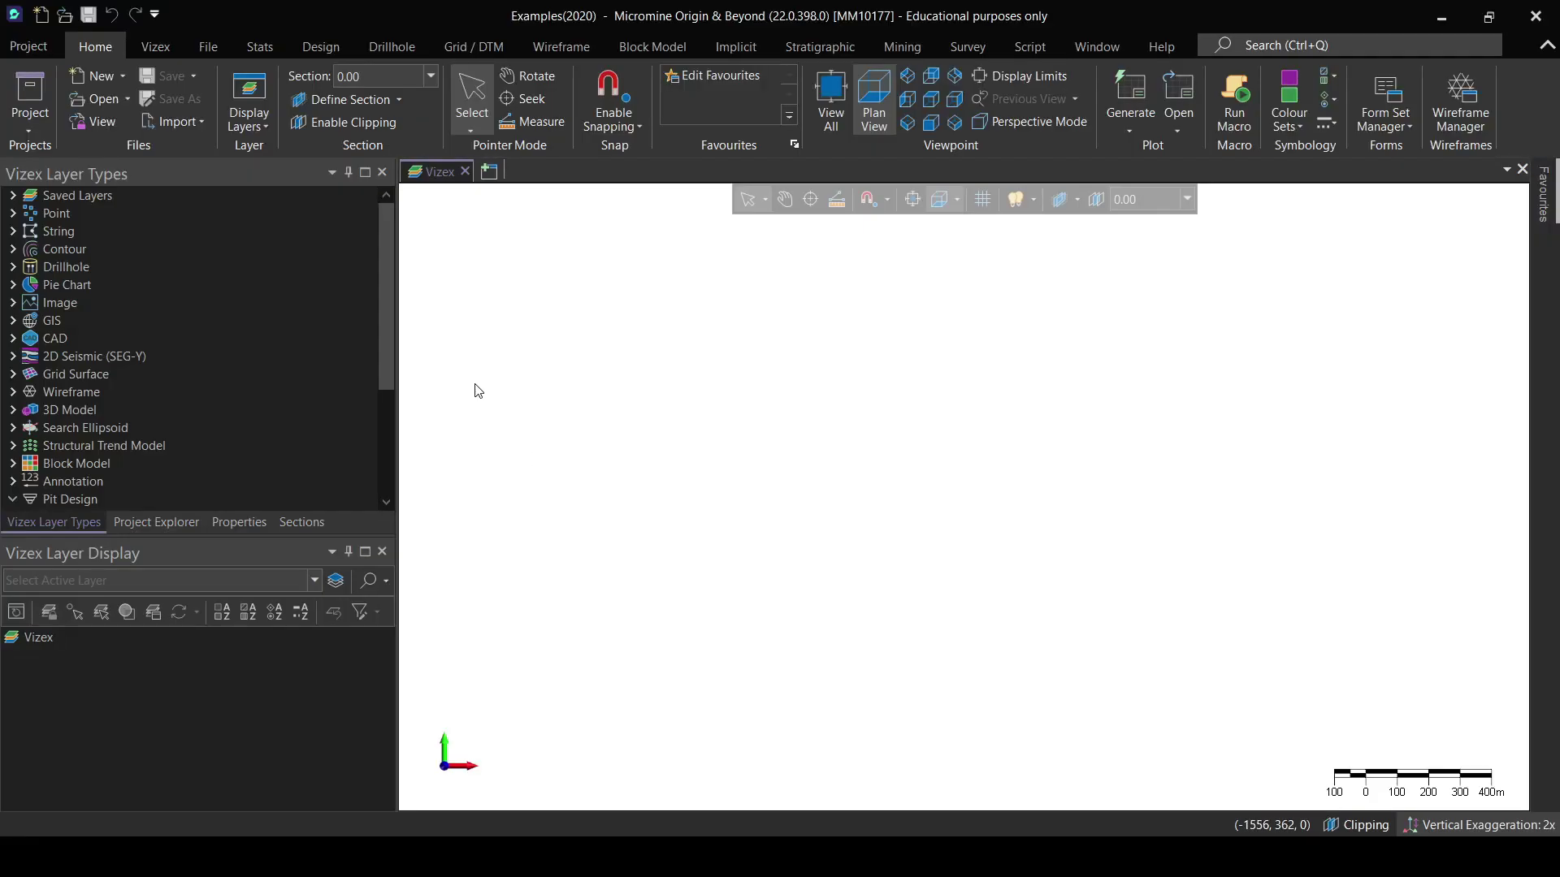
click(210, 47)
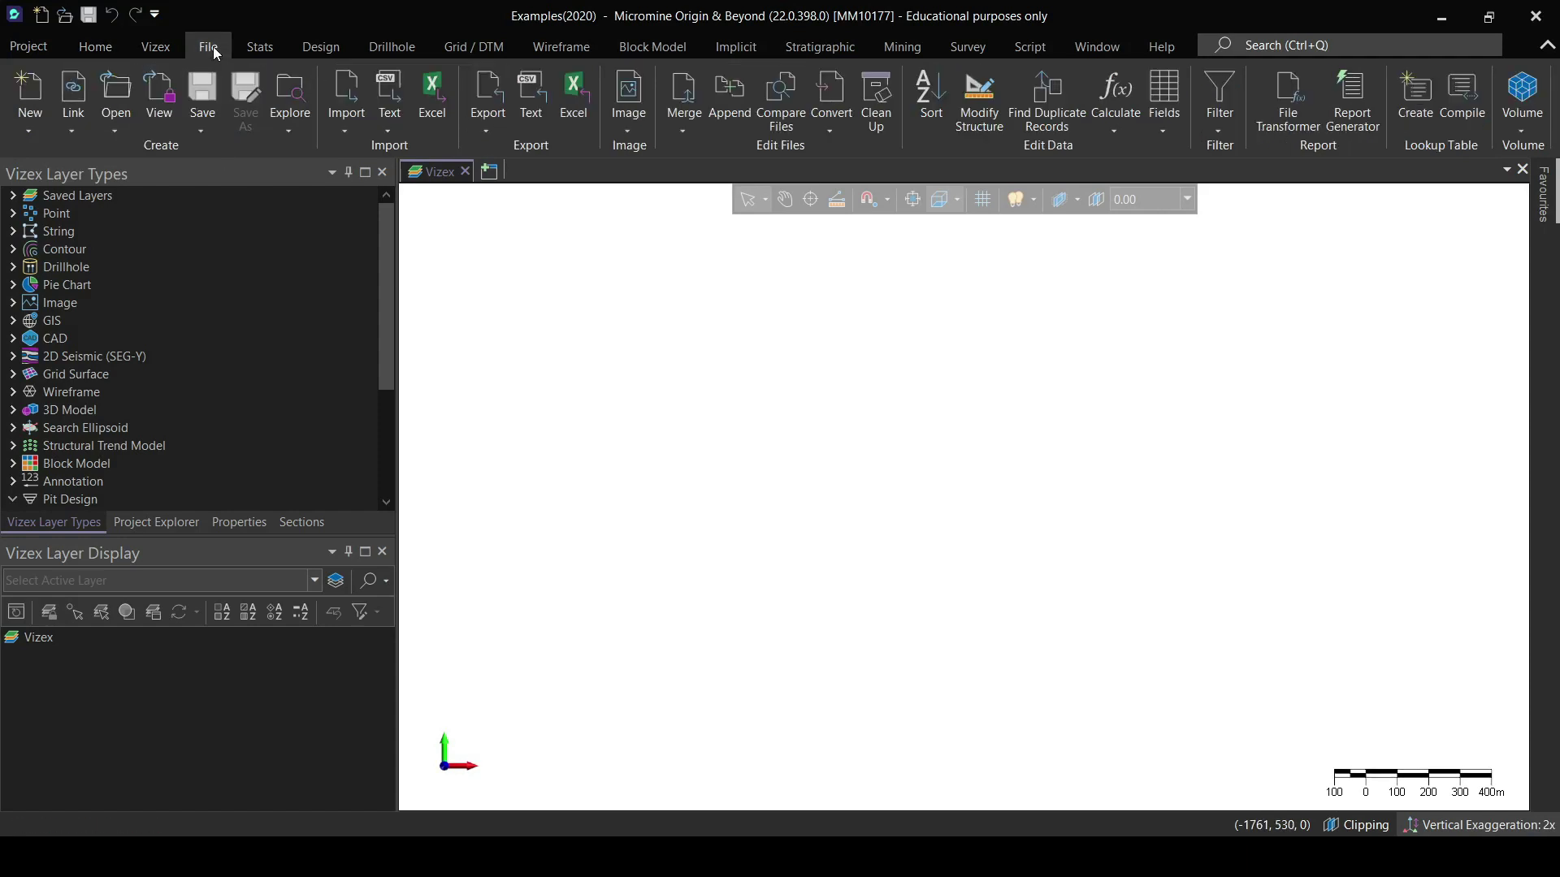
click(341, 116)
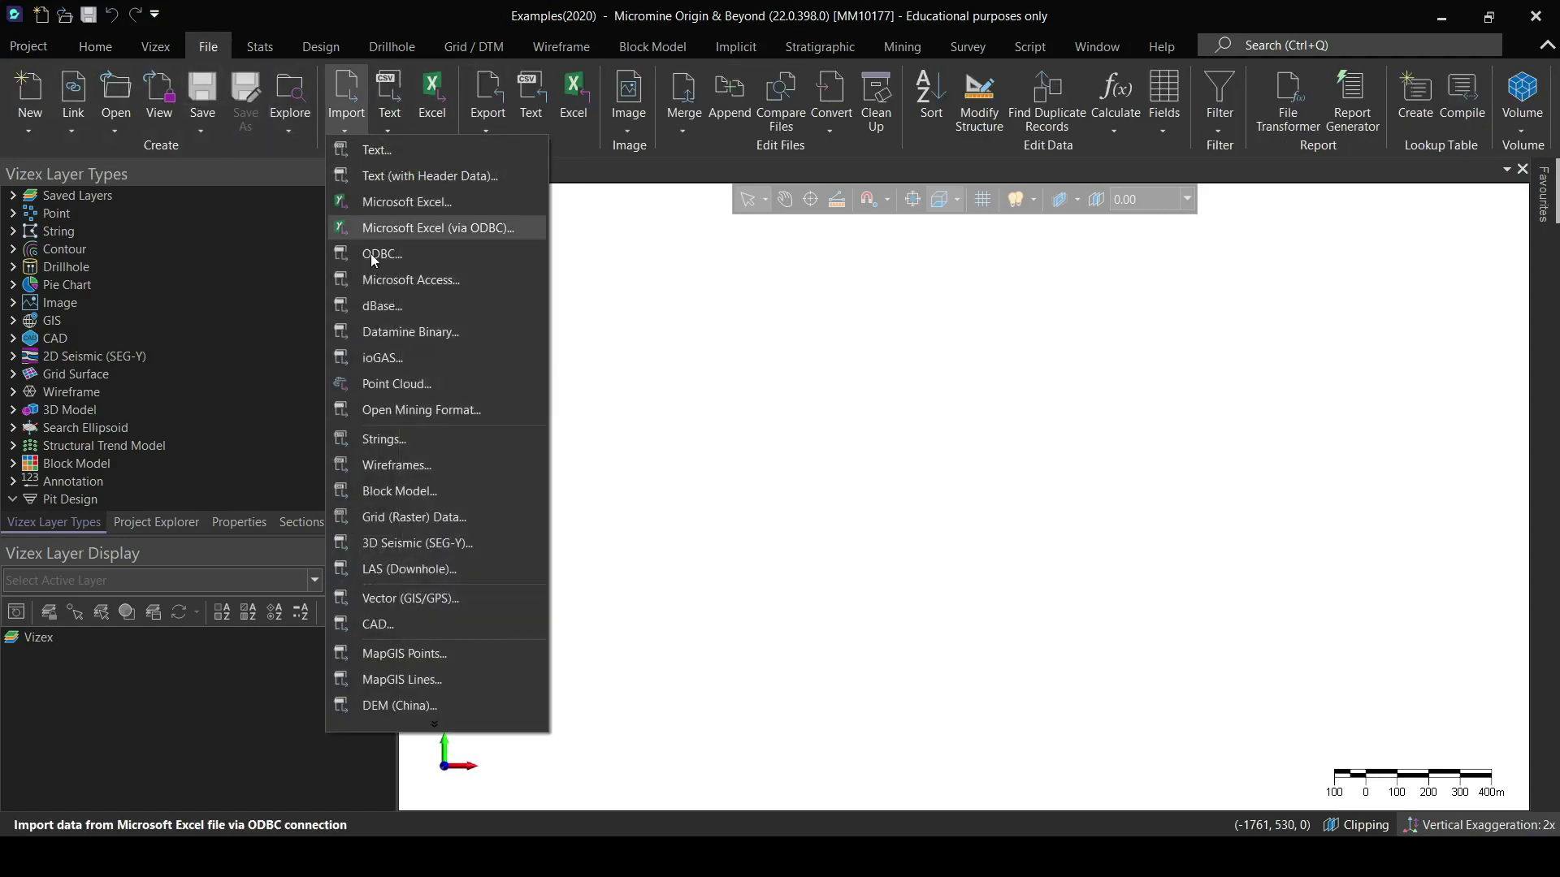
click(390, 463)
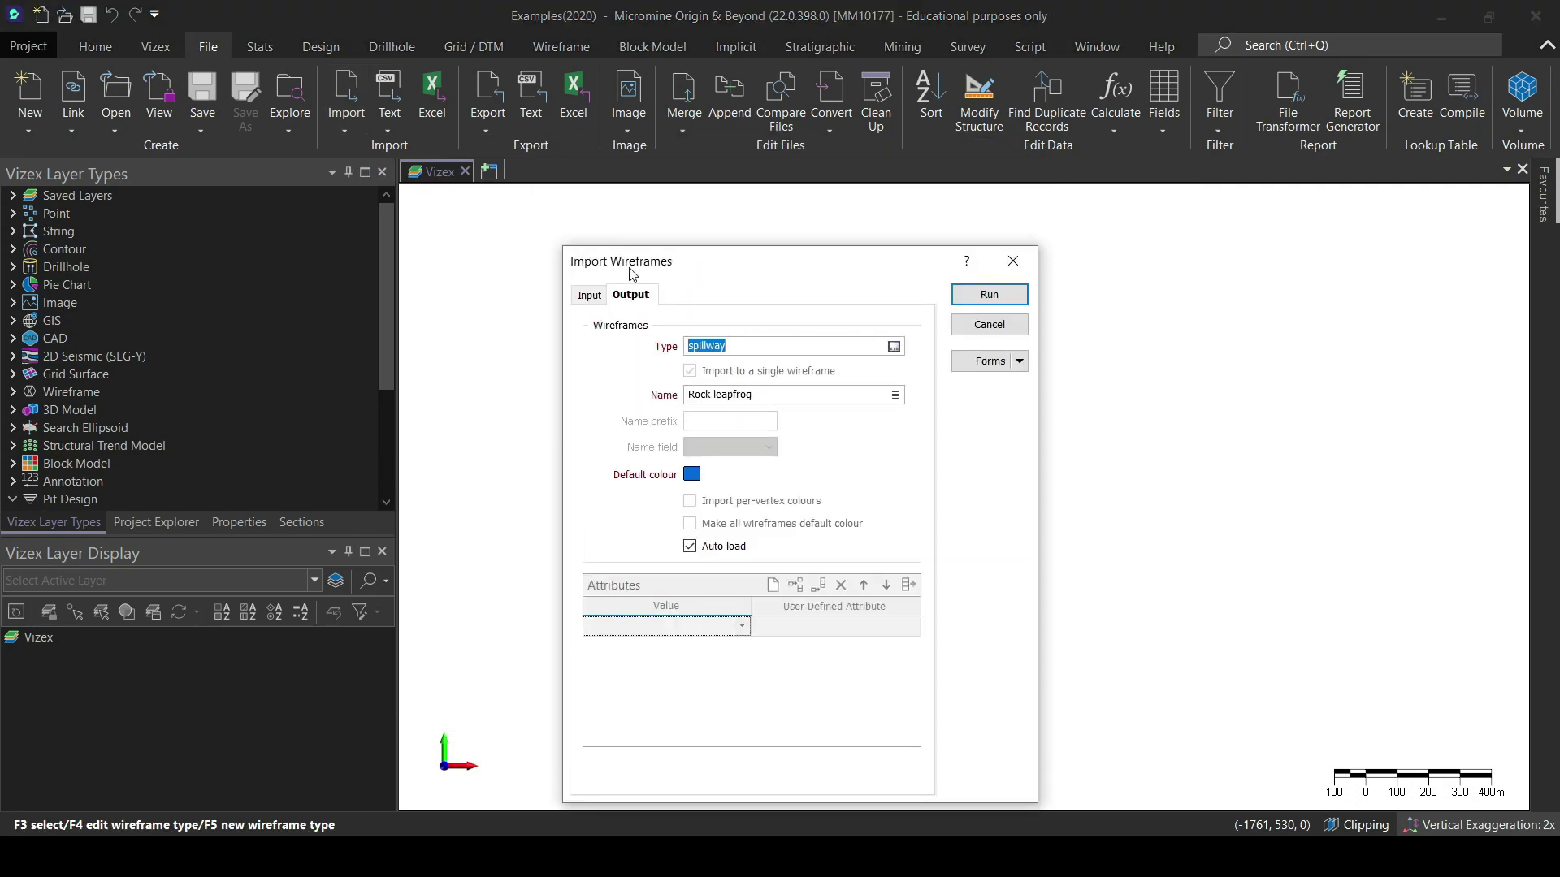
Set the input source file type to OBJ and browse for pit.obj in Desktop\Chrome\3D
click(594, 299)
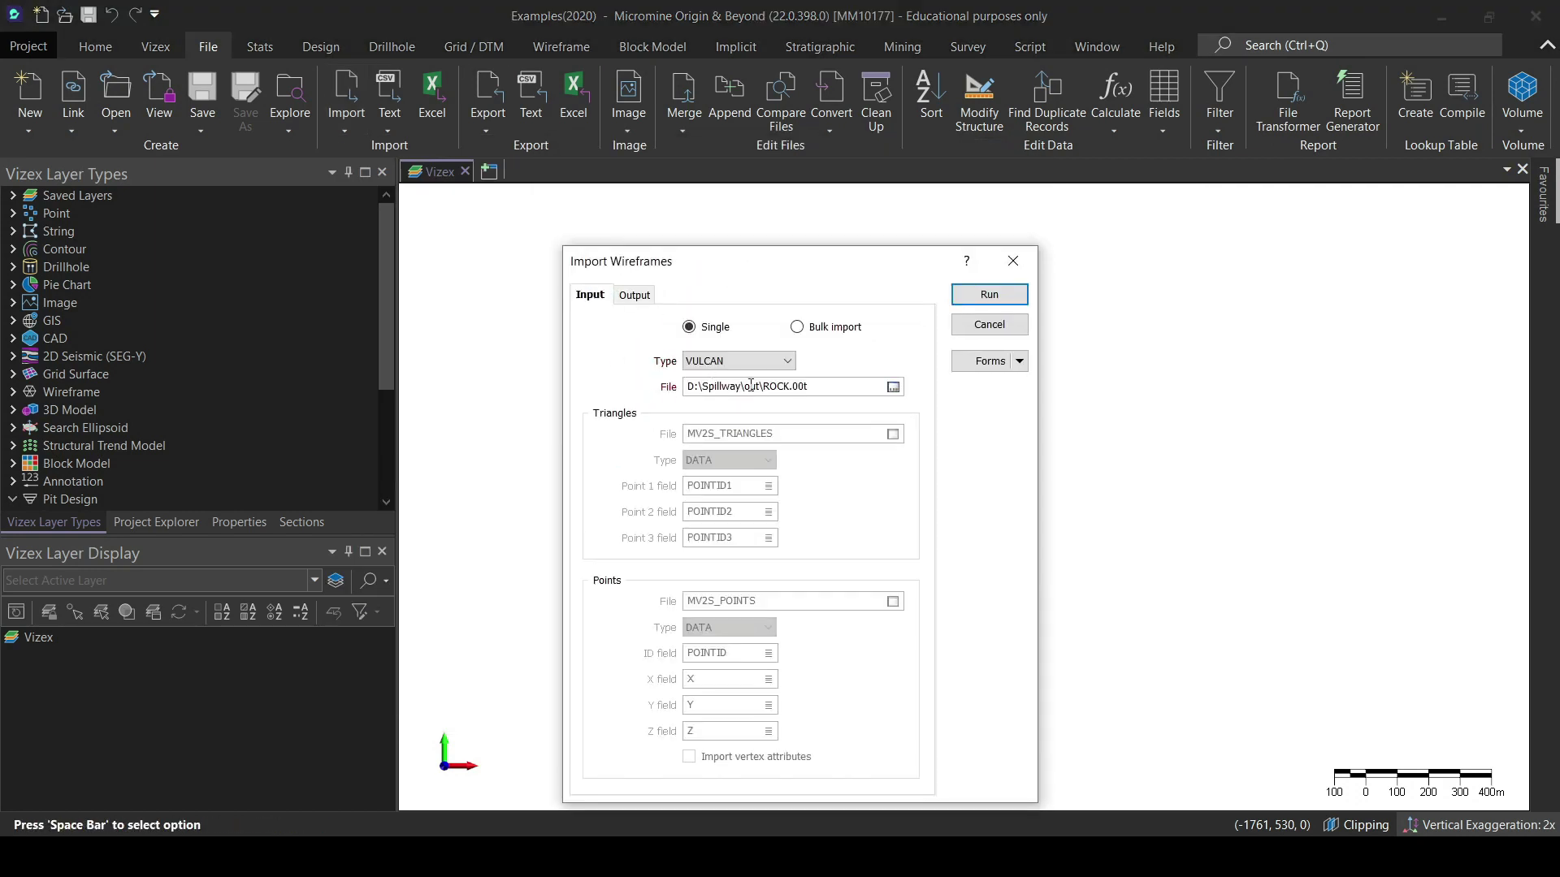
click(735, 361)
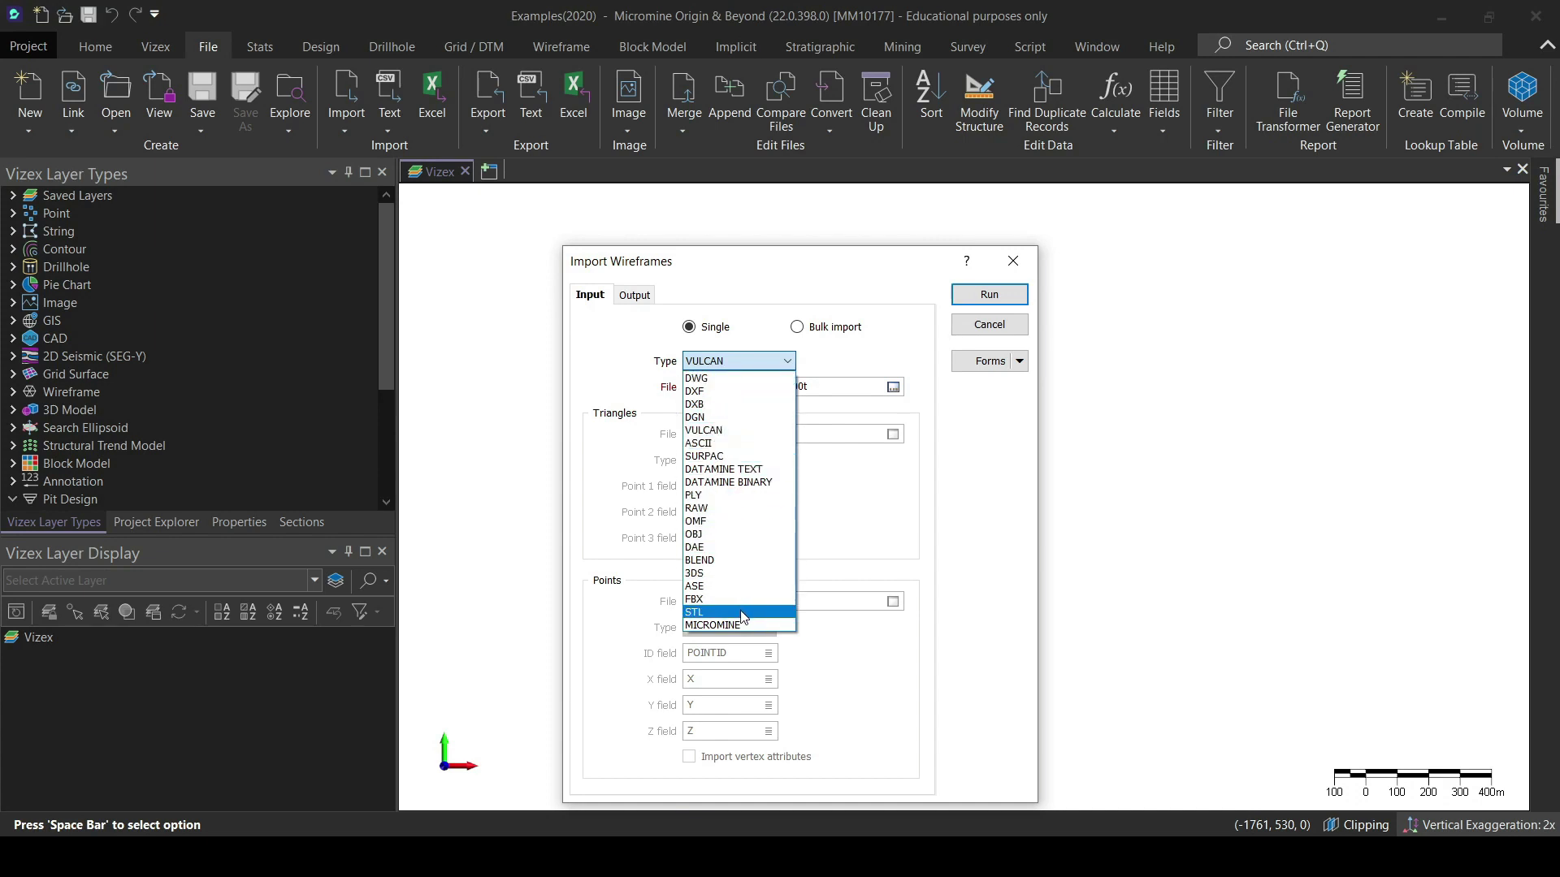
click(724, 536)
click(892, 387)
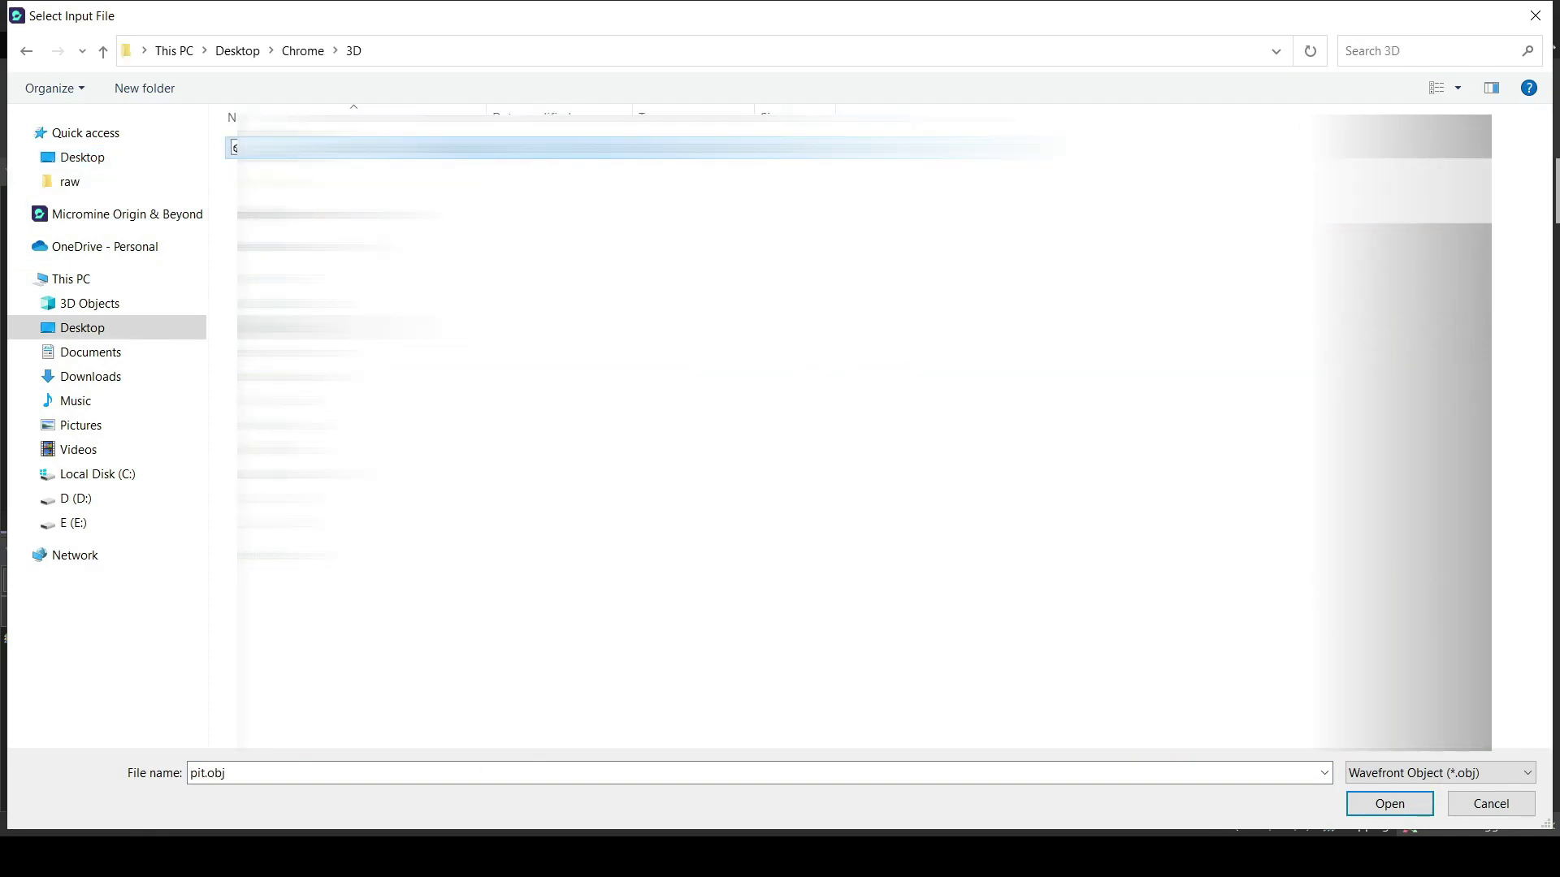
Accept pit.obj for import and set the output wireframe type to Tutorials.tridb
key(Return)
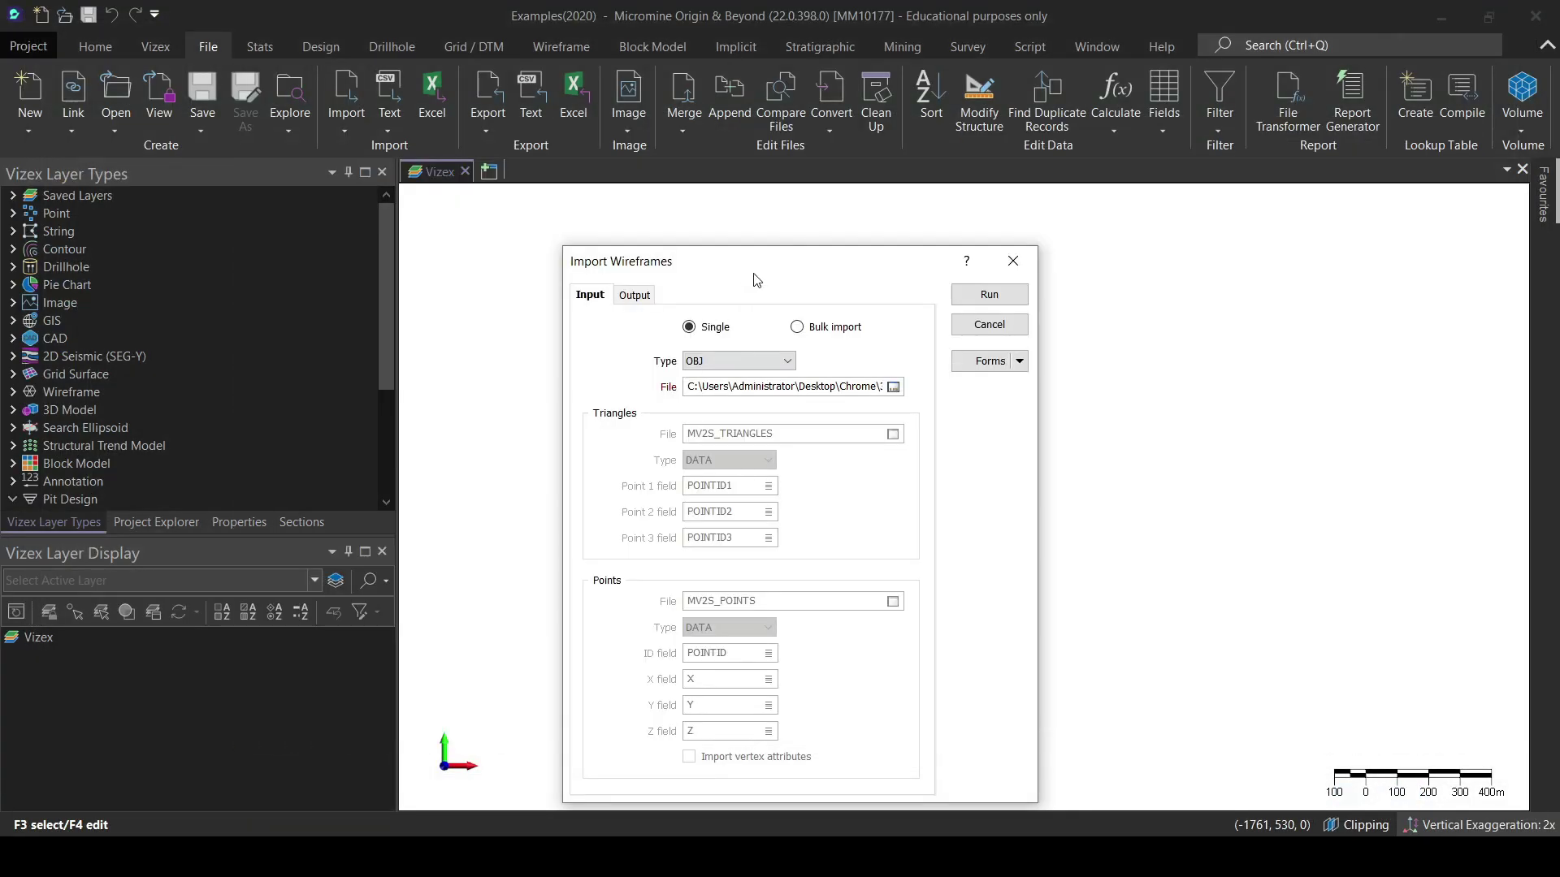
drag(760, 278, 741, 187)
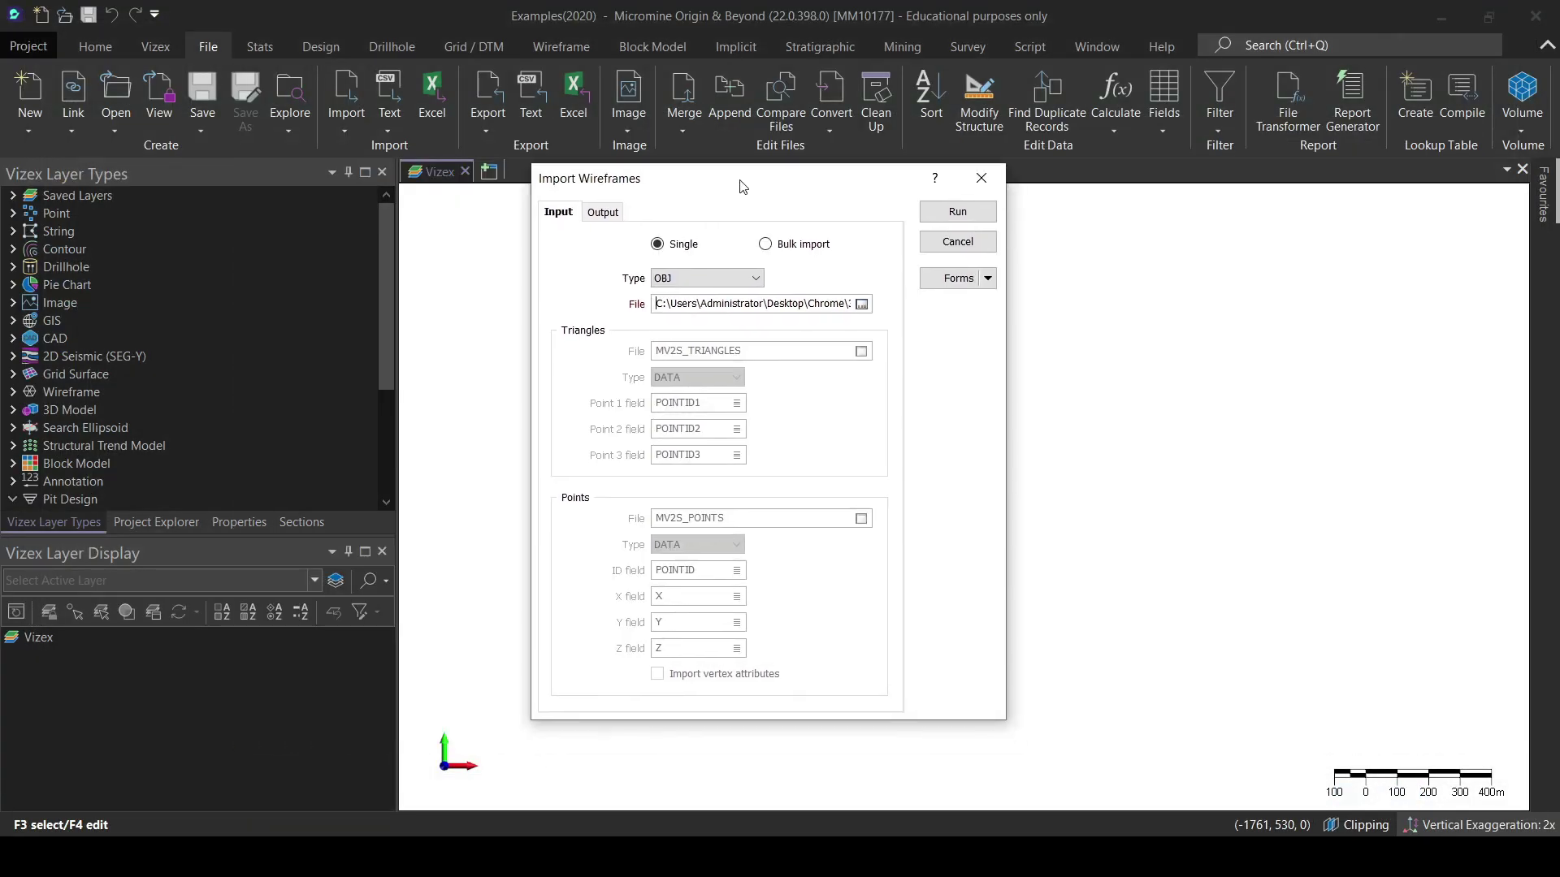
click(616, 216)
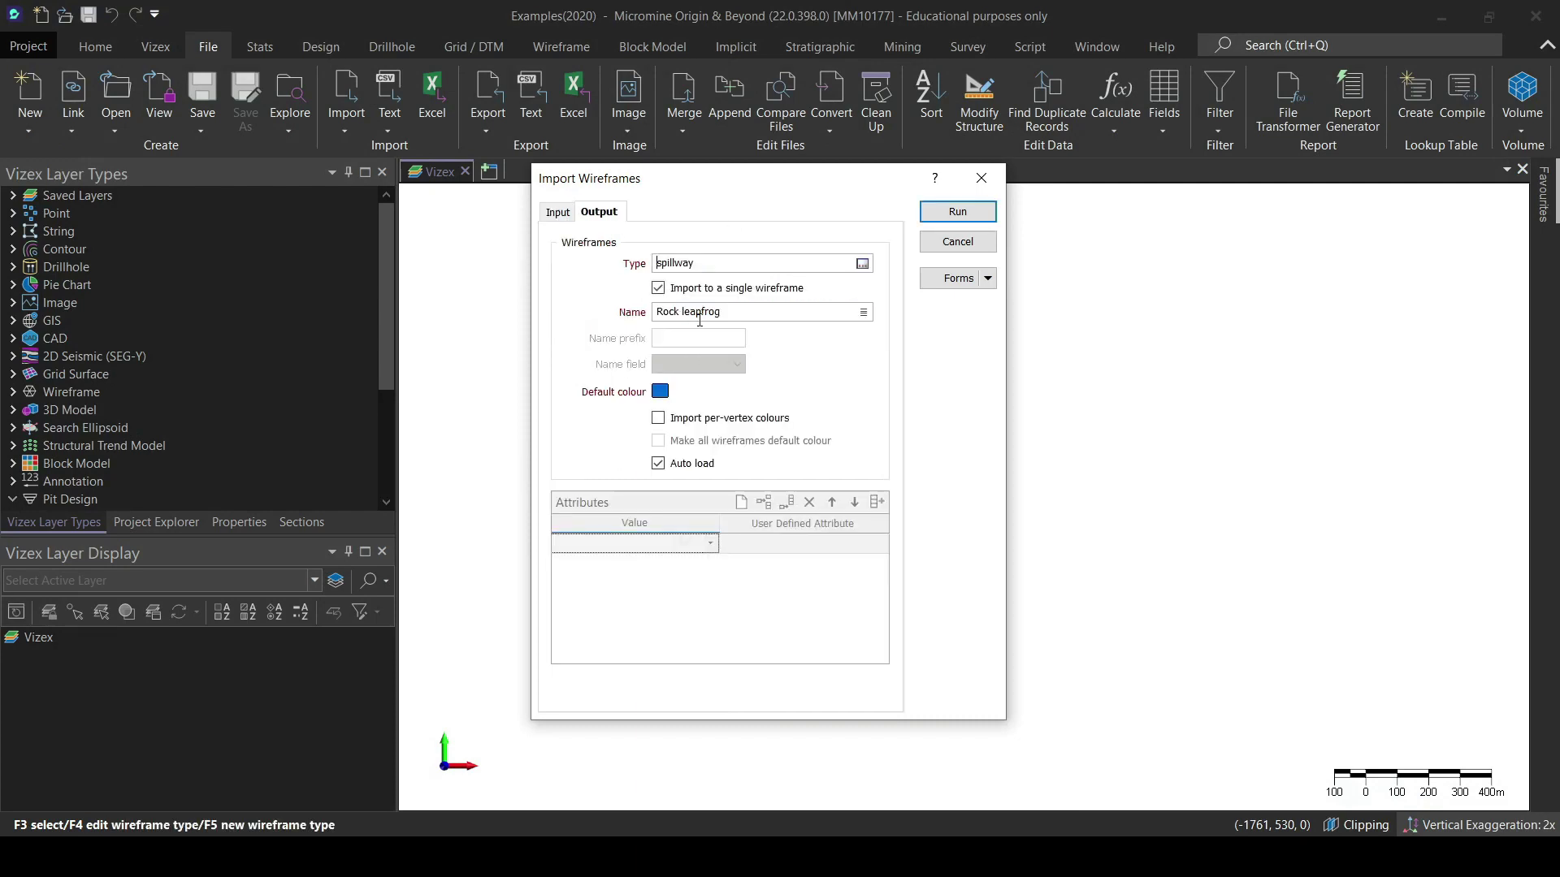
click(862, 264)
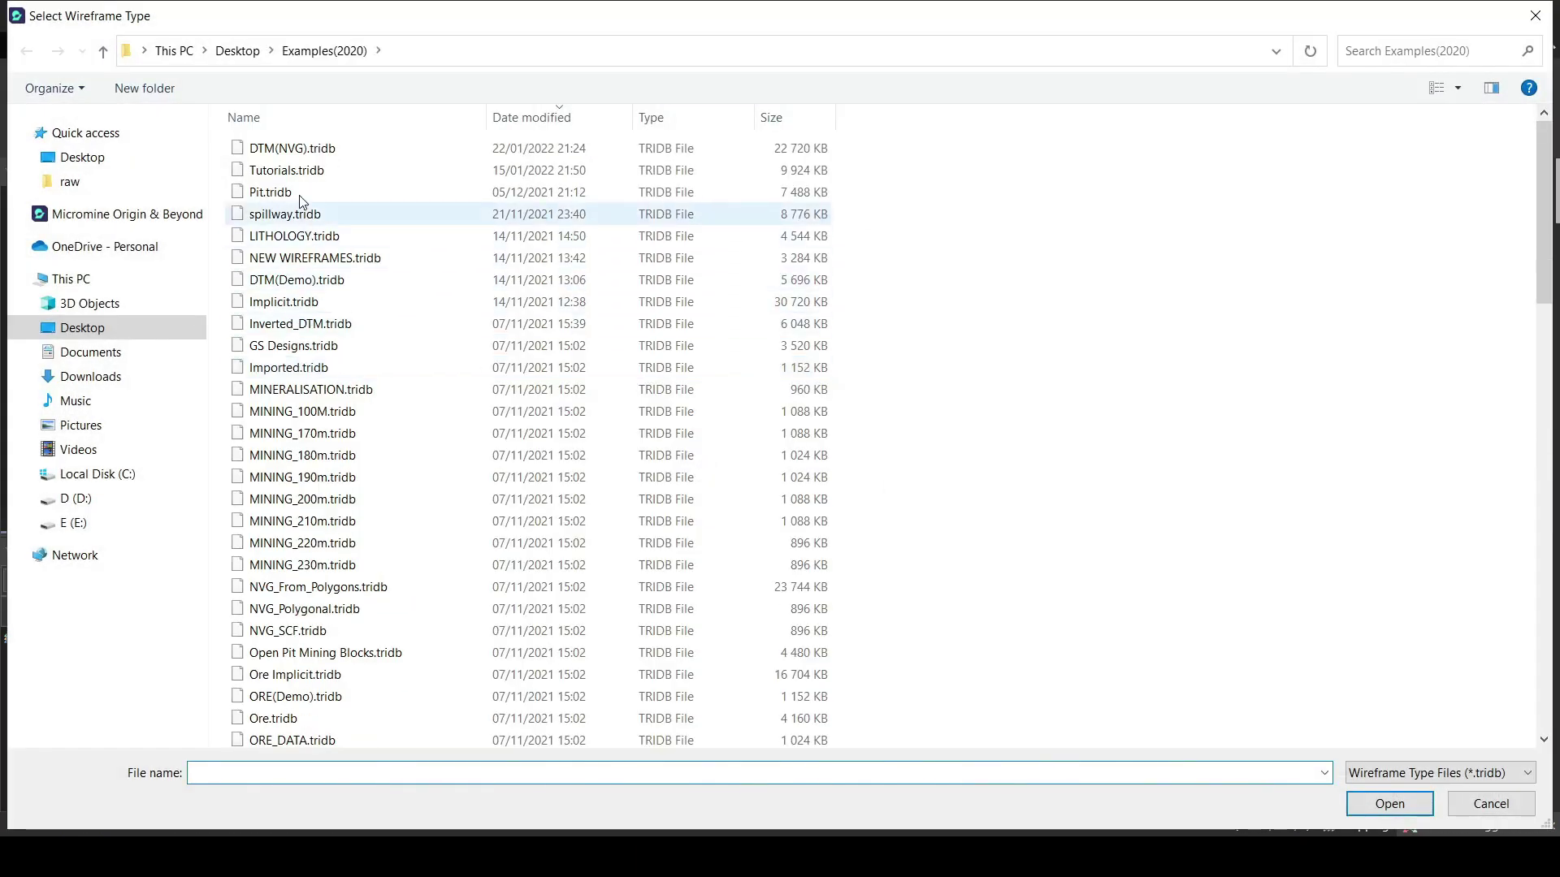
double_click(286, 171)
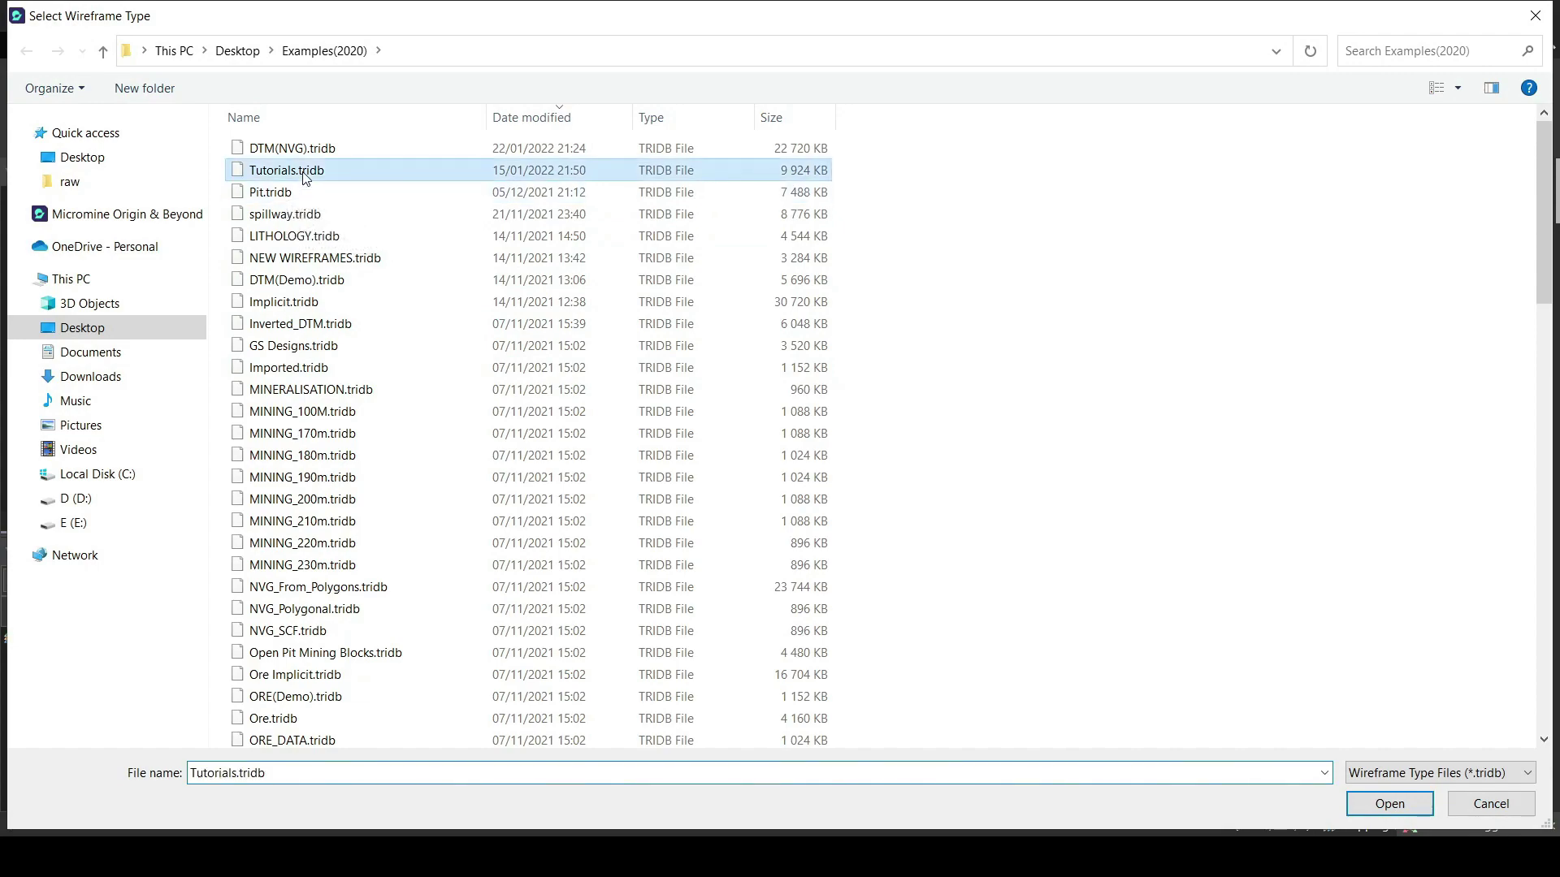
Rename the wireframe from 'Rock leapfrog' to 'pit', run the import and close the dialog
click(752, 314)
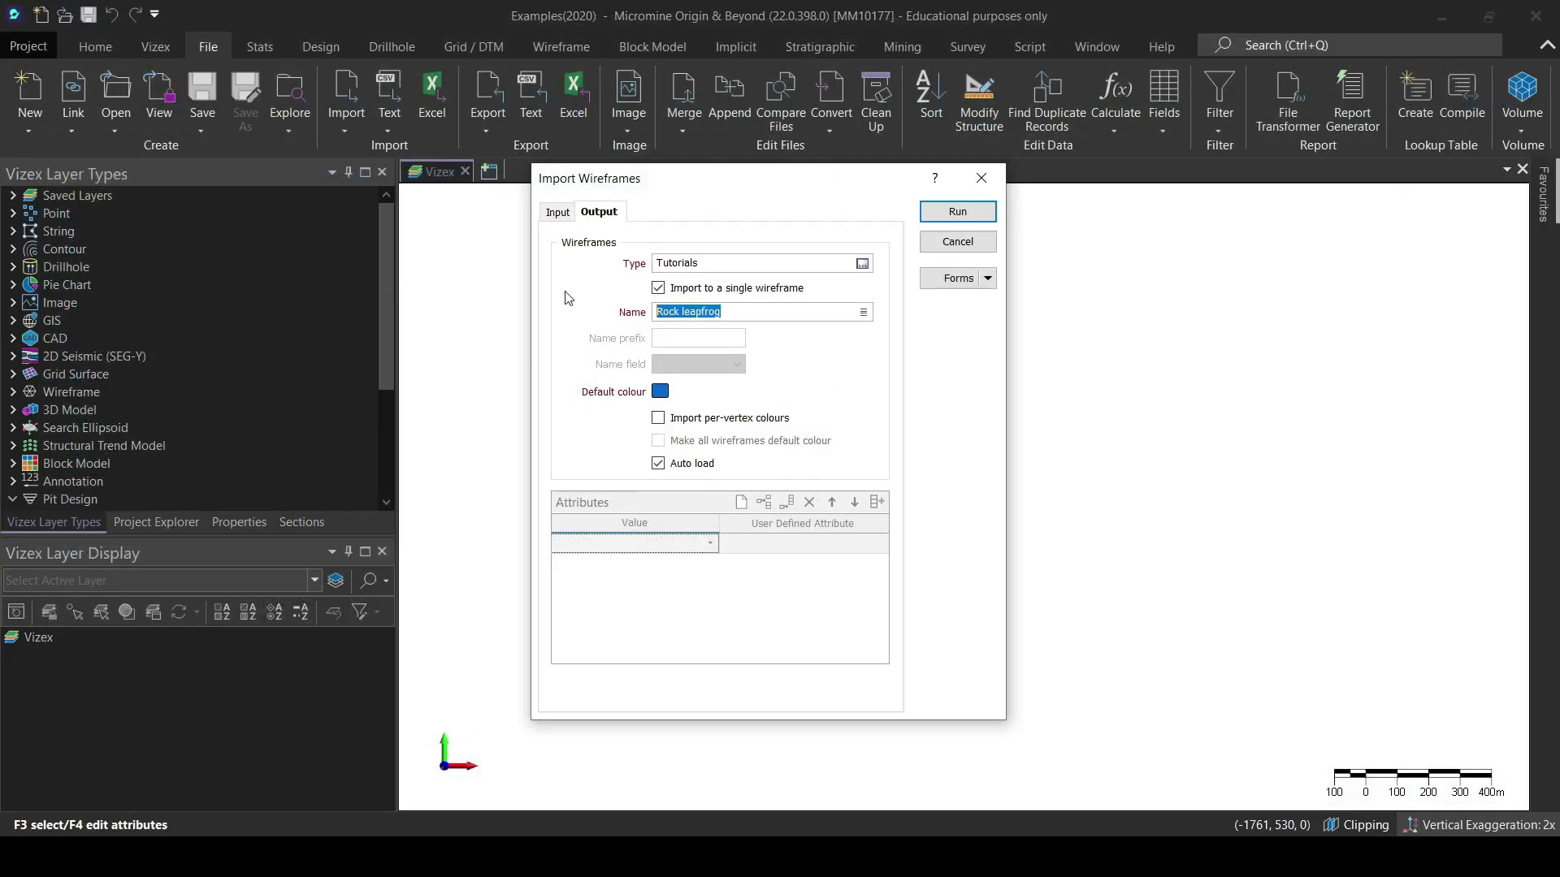
key(Delete)
click(934, 218)
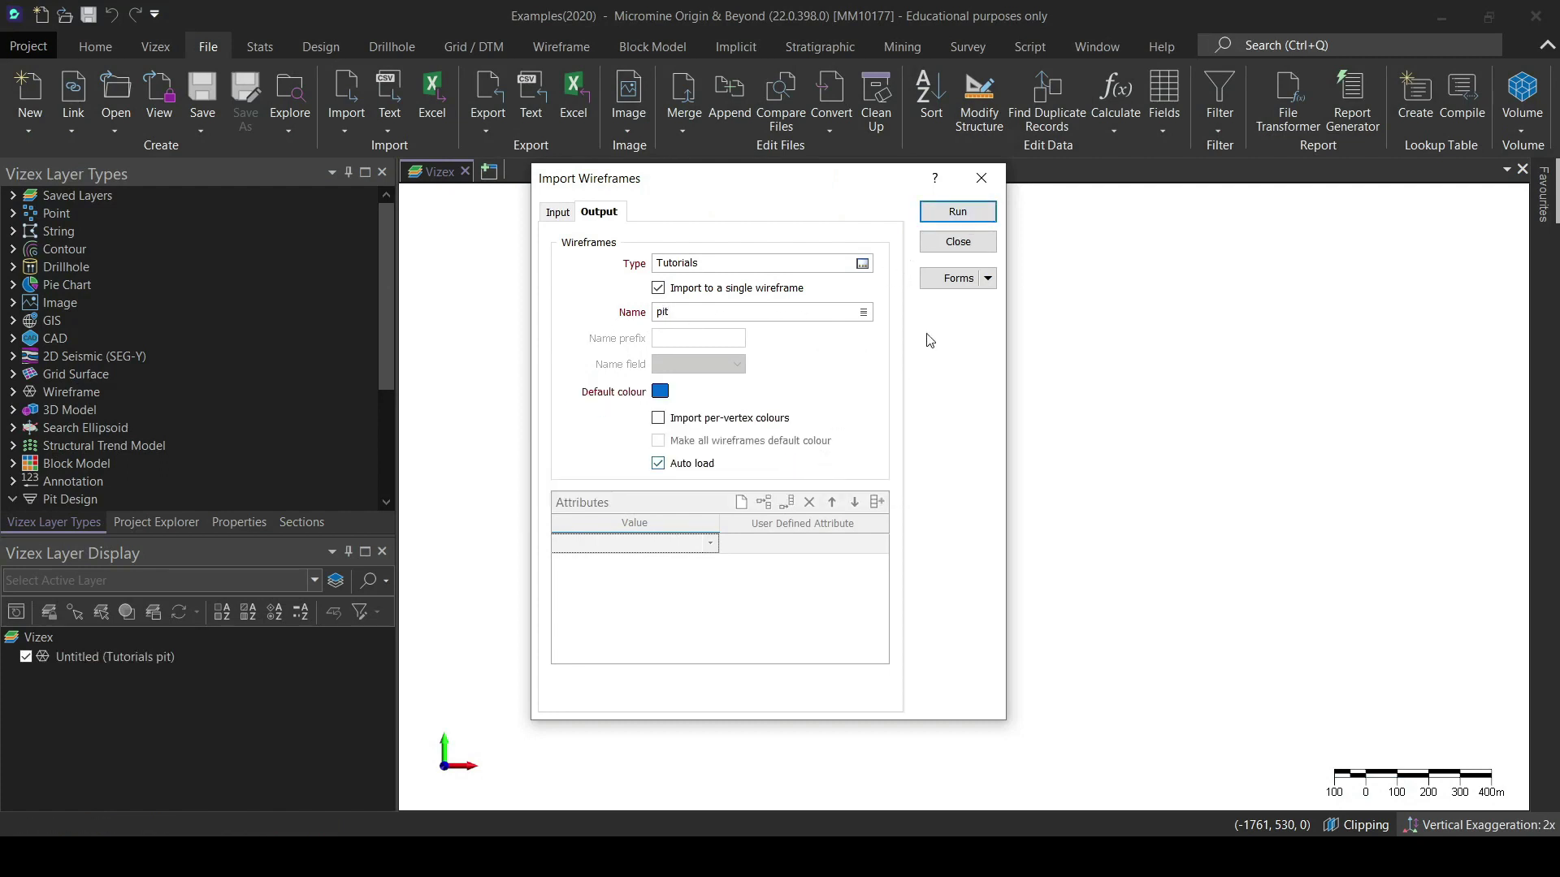
click(958, 241)
Zoom Vizex to the Untitled (Tutorials pit) layer and orbit the terraced pit toward top-down
right_click(106, 664)
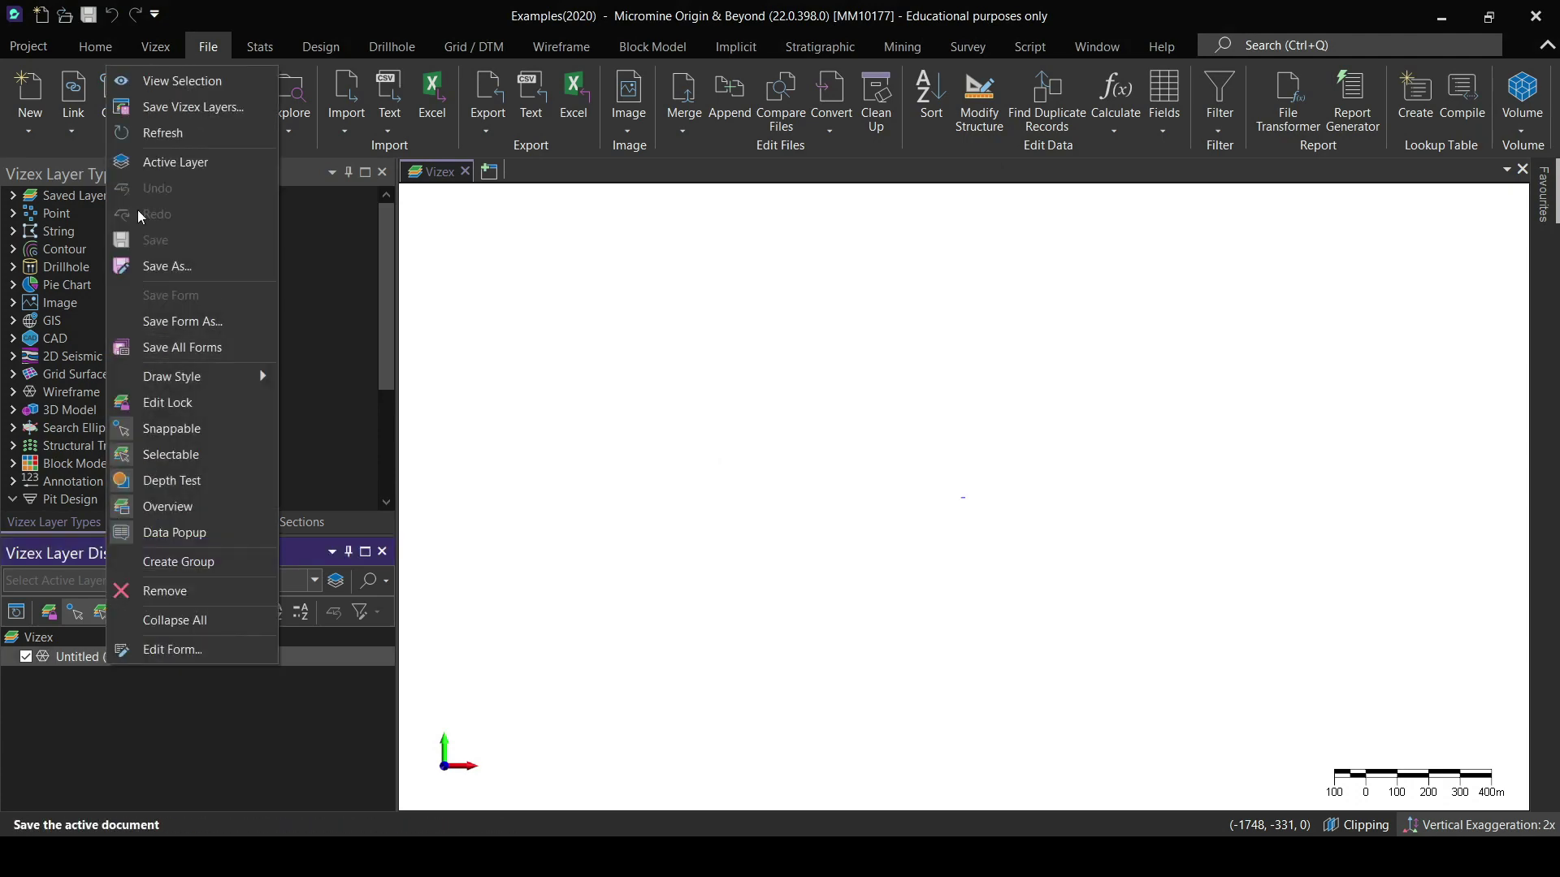
click(185, 81)
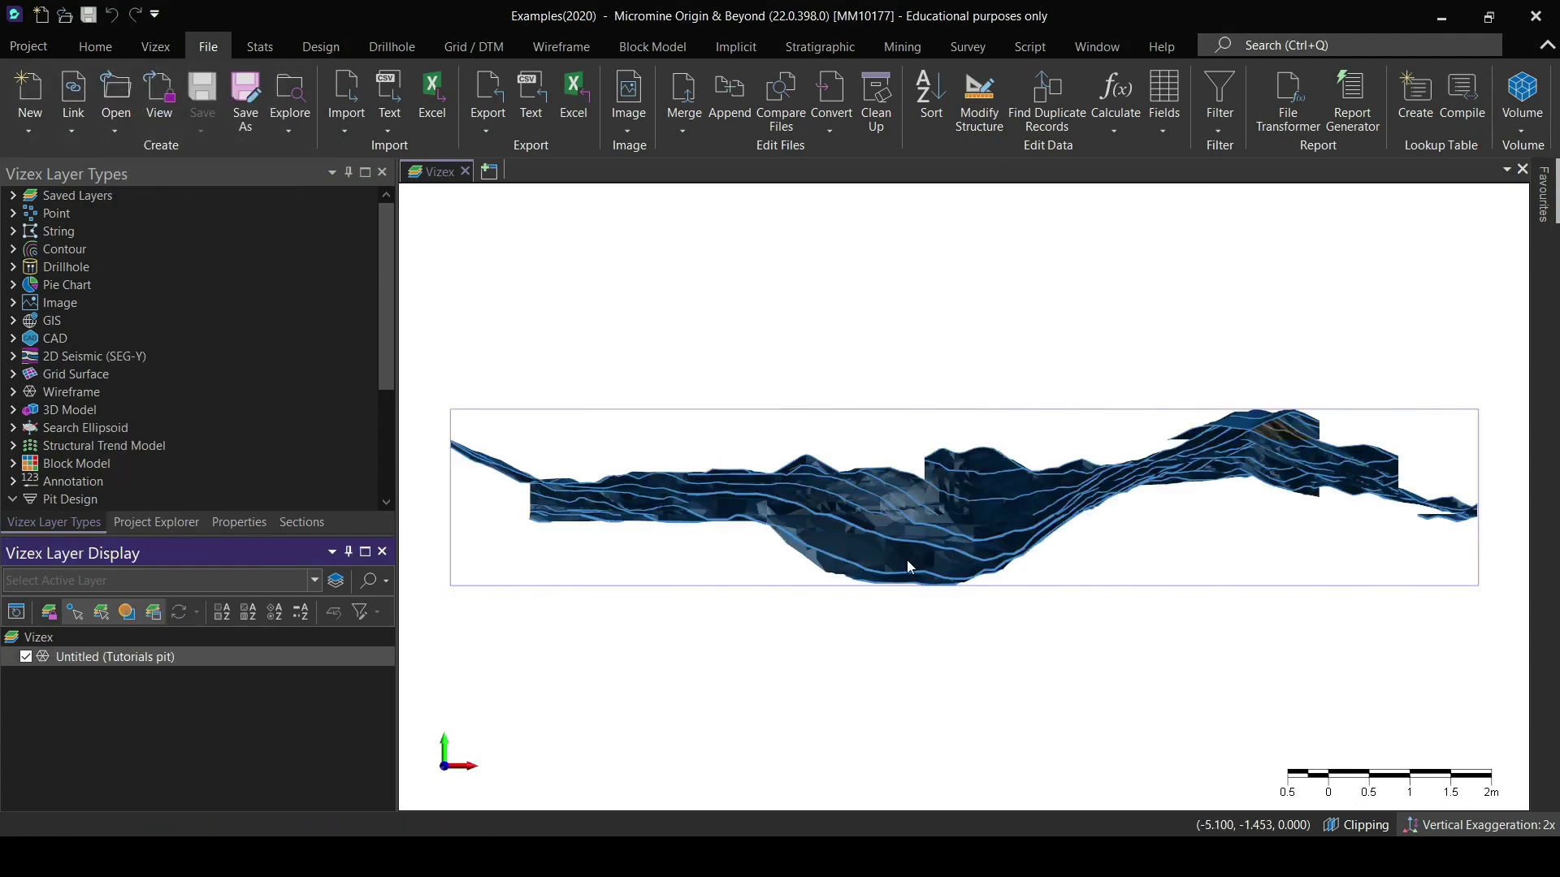
middle_drag(915, 558, 1016, 648)
scroll(980, 721, down, 2)
middle_drag(981, 720, 933, 574)
scroll(970, 674, up, 4)
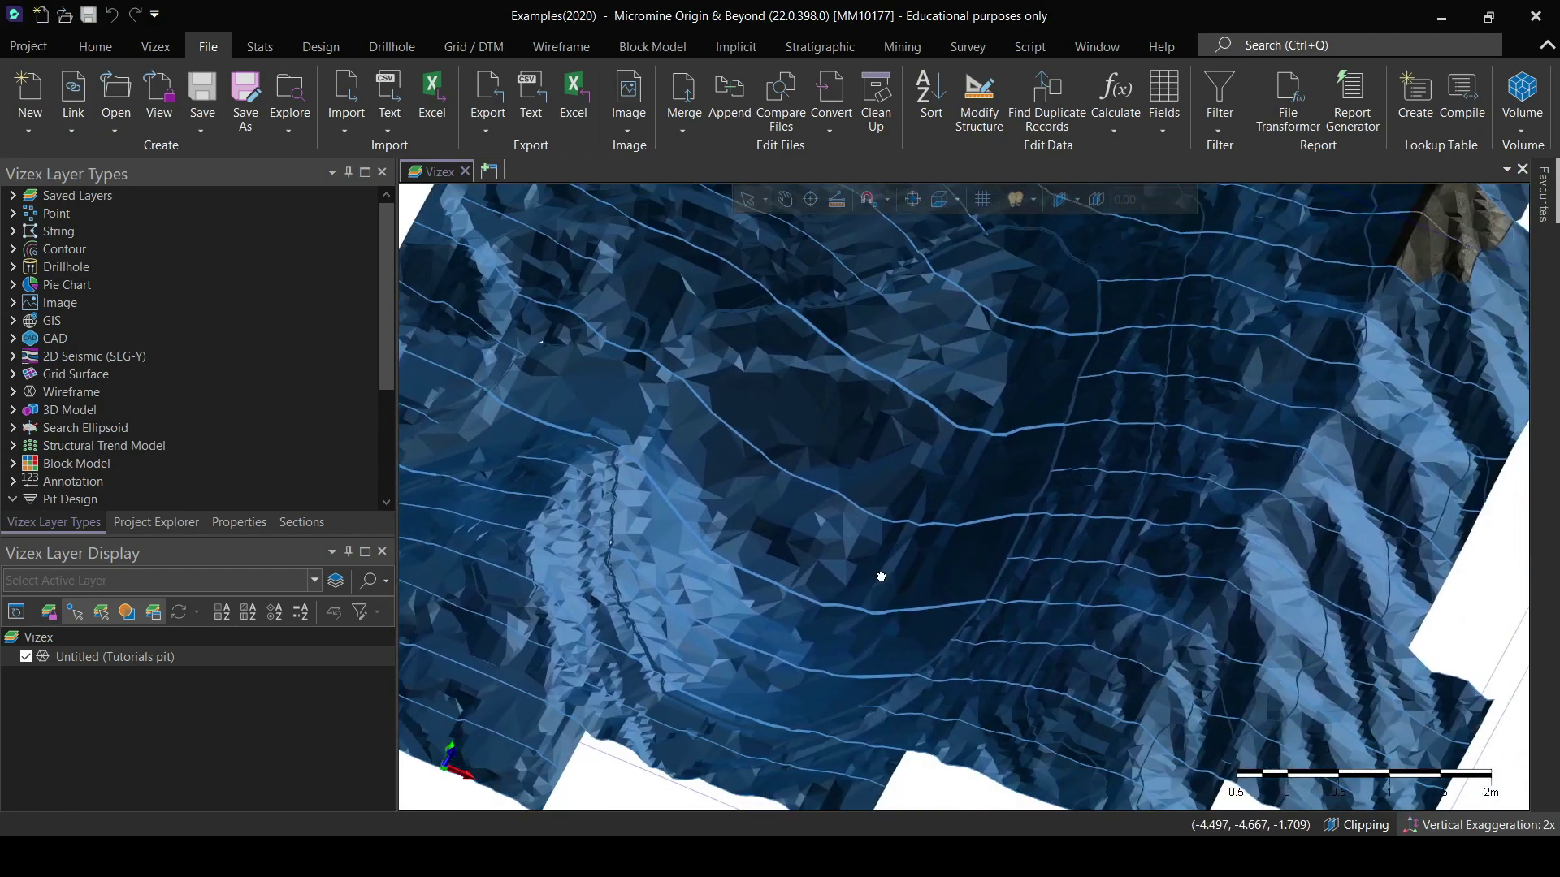
right_click(52, 658)
click(122, 643)
double_click(138, 657)
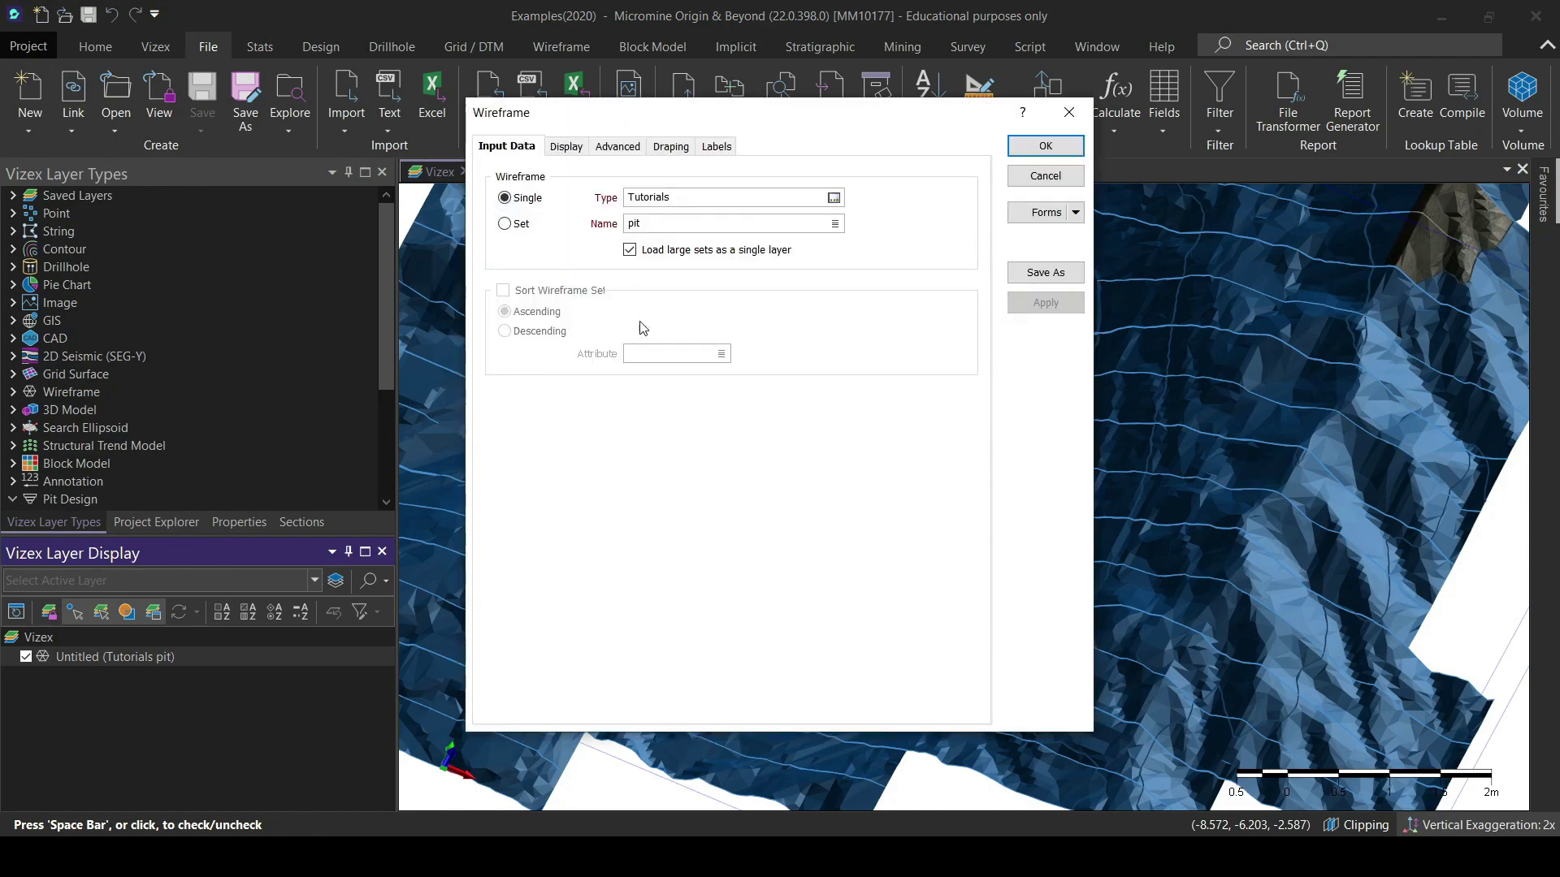
click(670, 147)
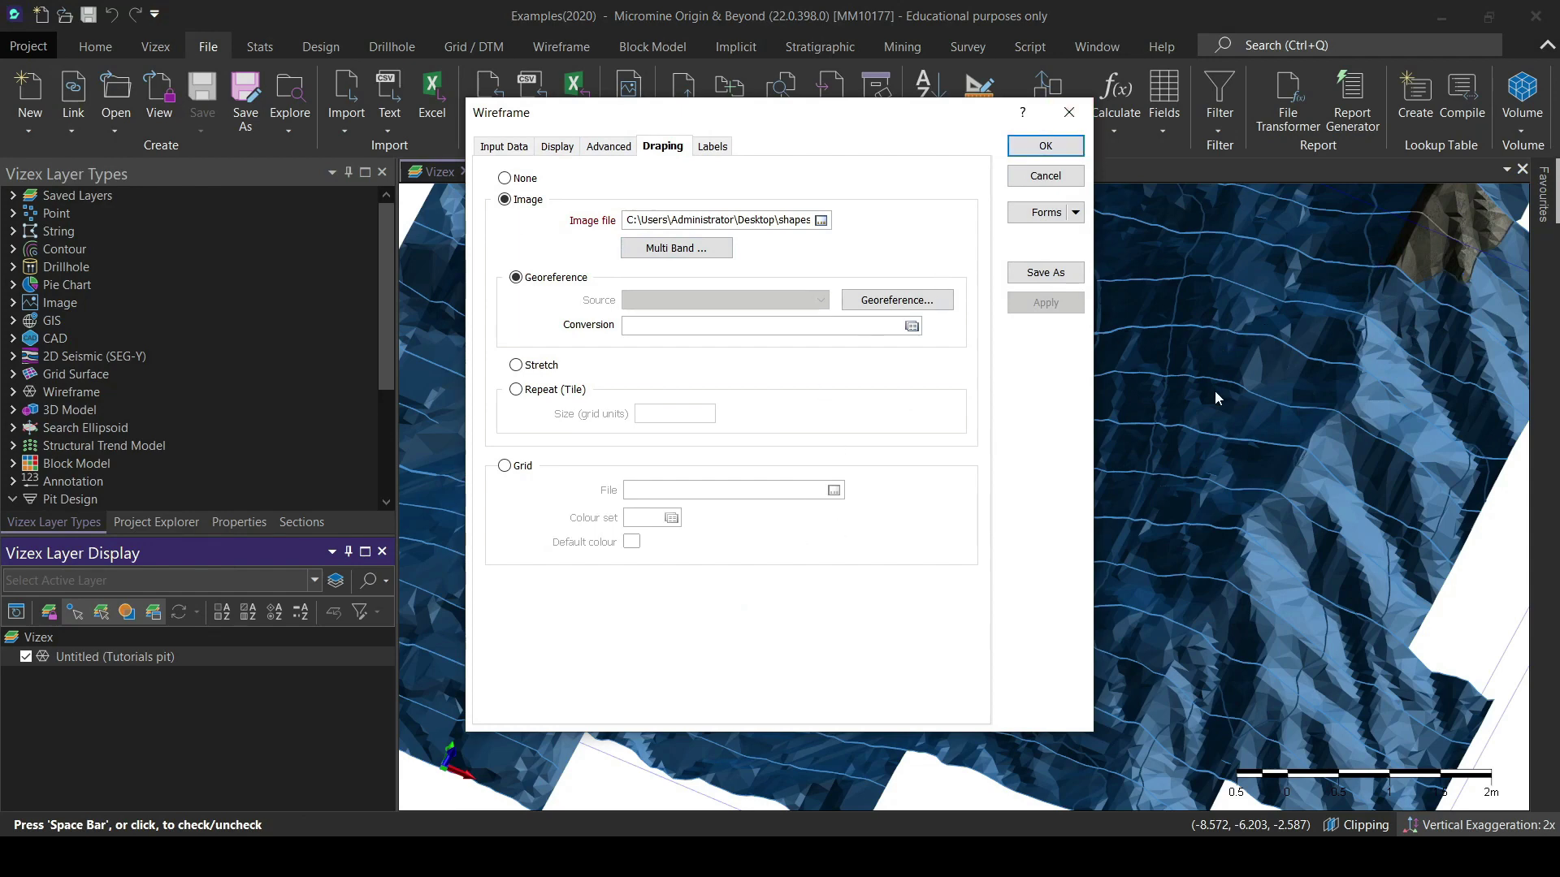
click(1069, 112)
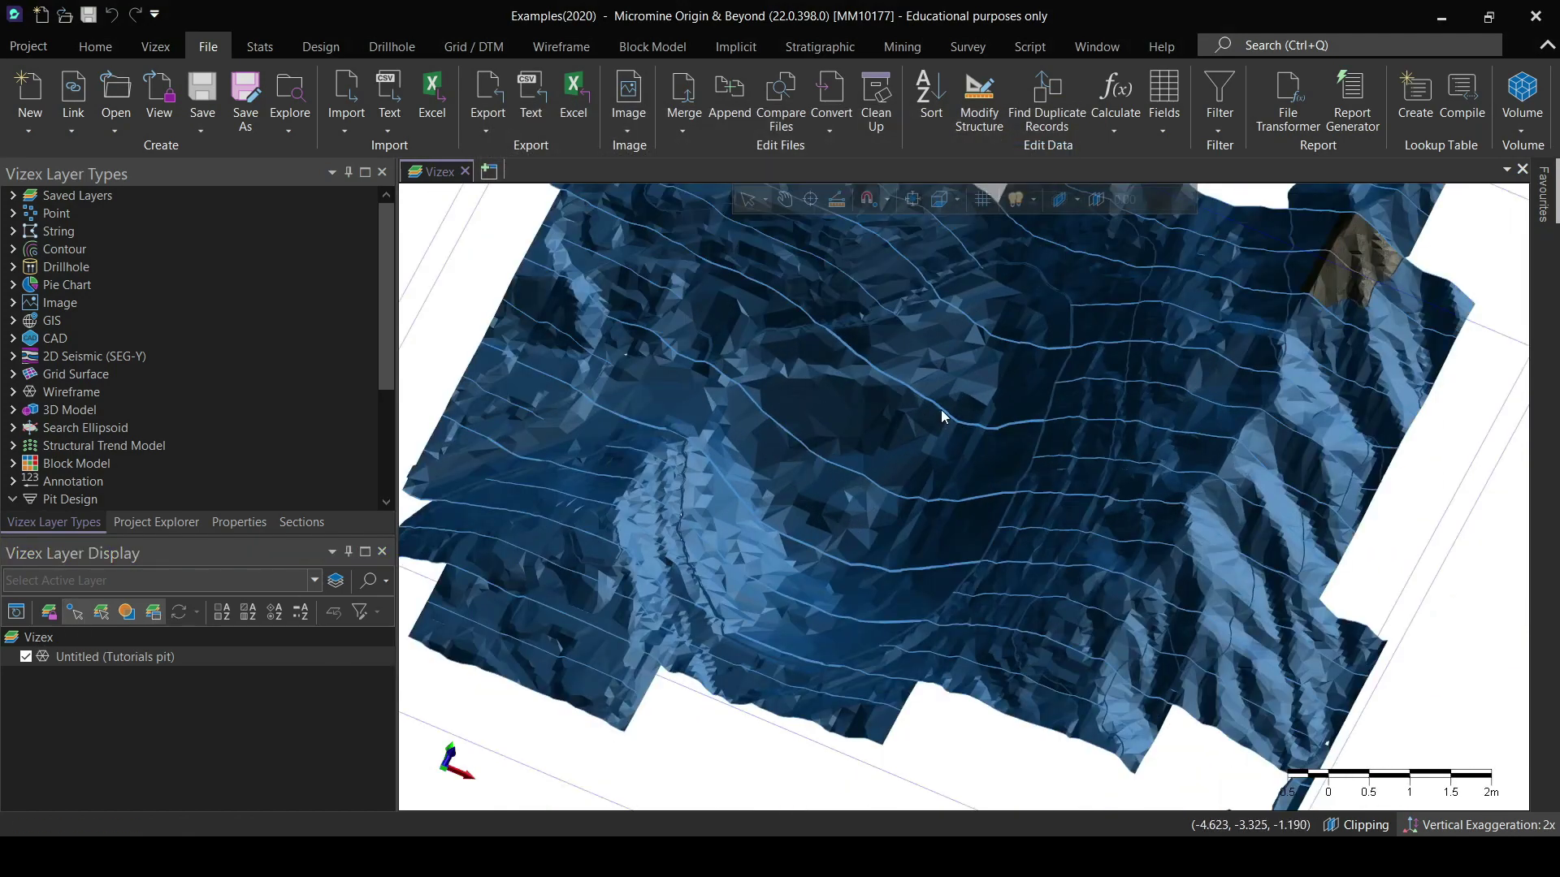
scroll(940, 410, up, 5)
scroll(941, 409, down, 5)
middle_drag(910, 404, 851, 548)
scroll(851, 547, up, 5)
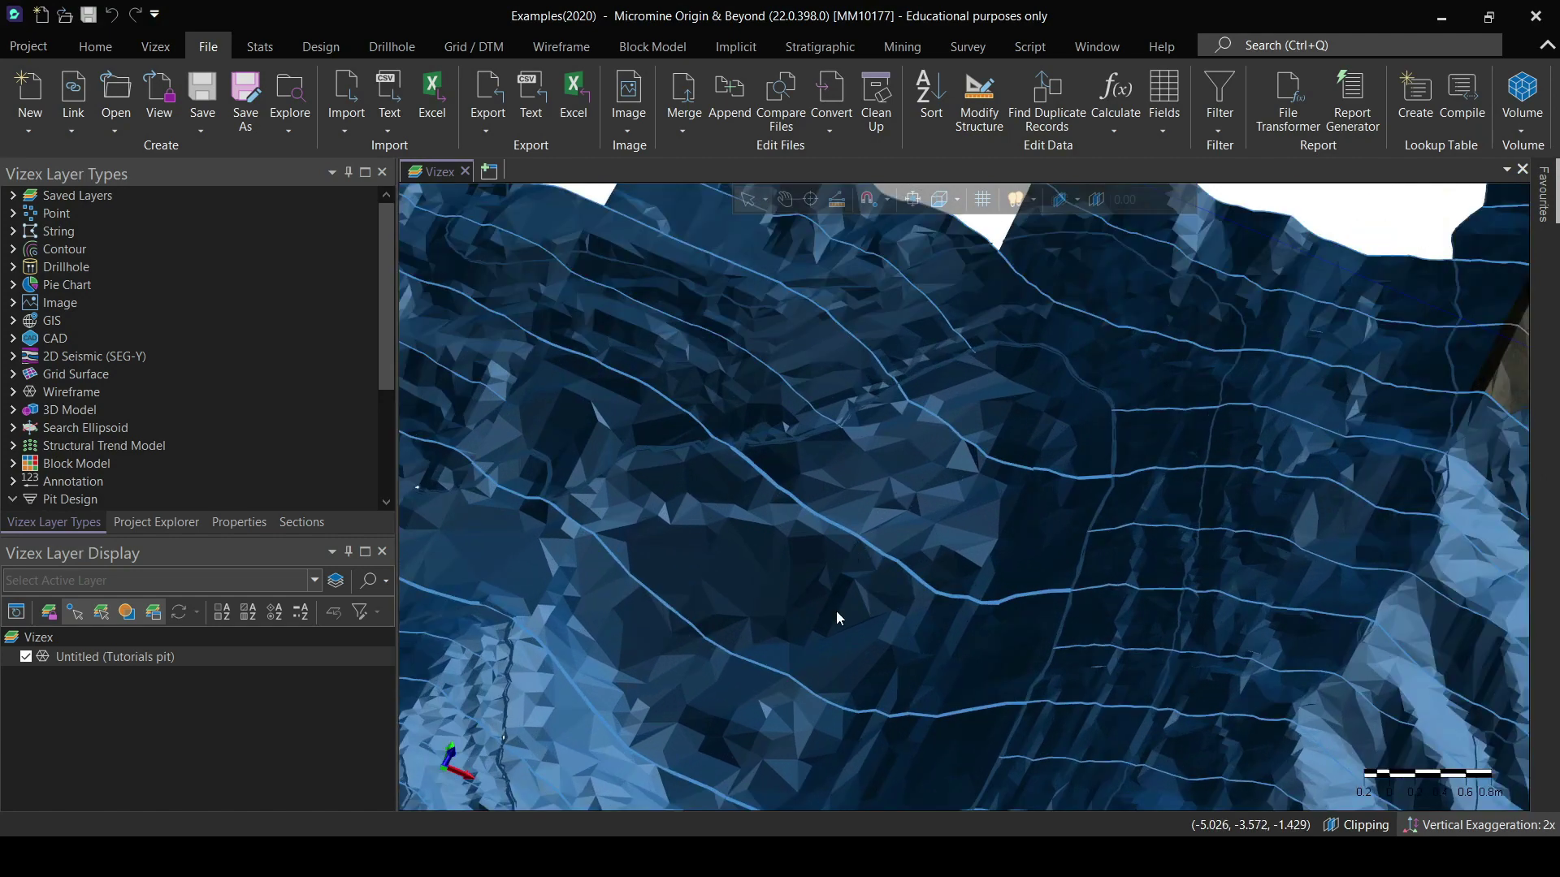
scroll(829, 646, up, 8)
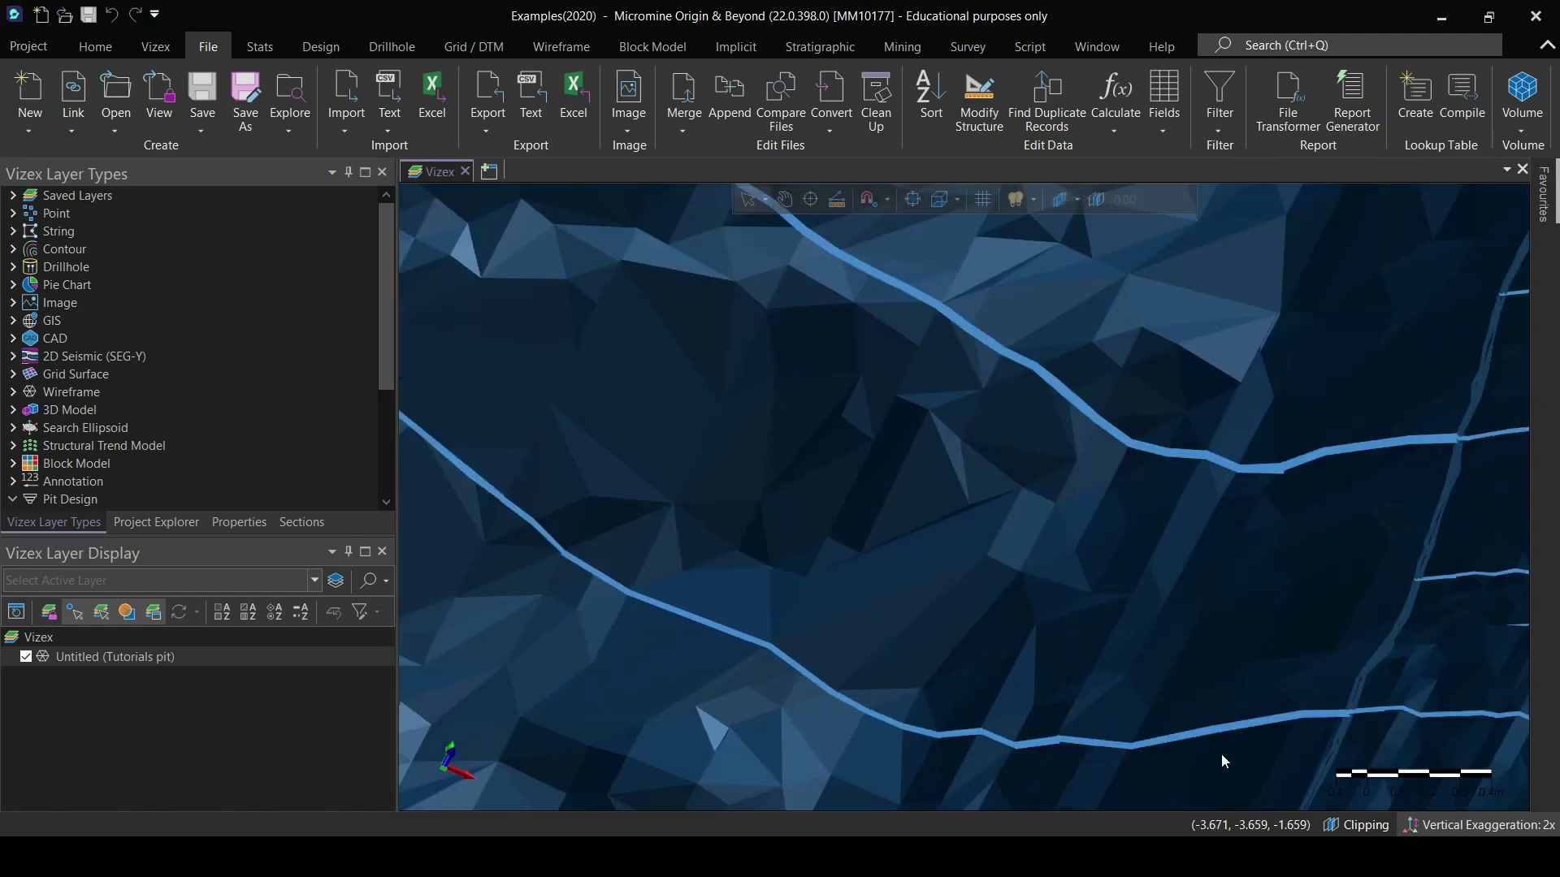
Return to Google Maps and zoom in and out on the Bingham Copper Mine pit floor
click(1197, 800)
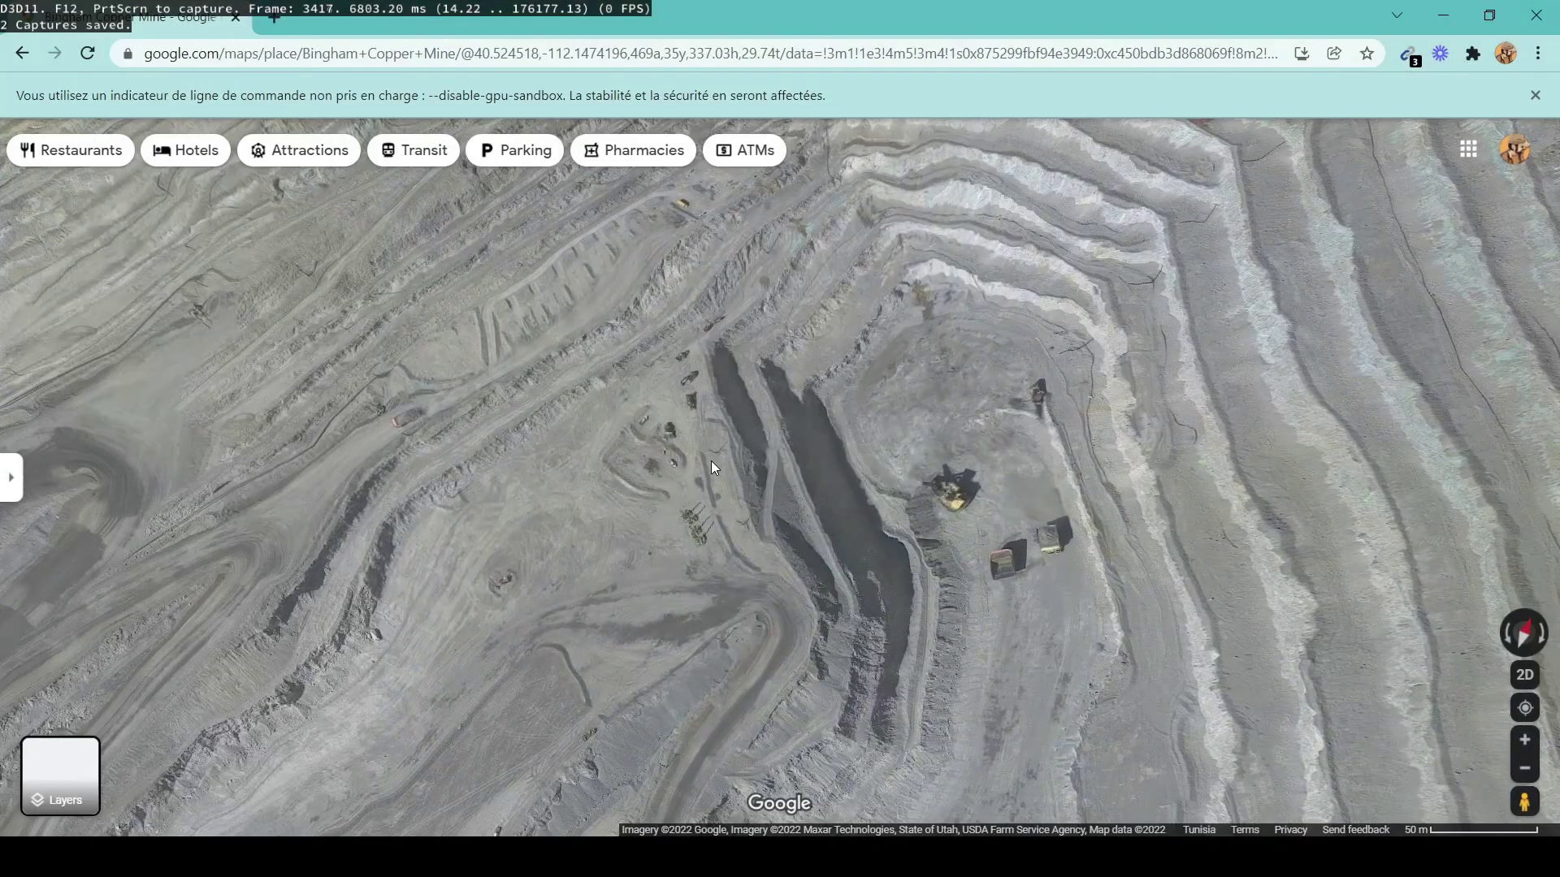
scroll(710, 461, up, 3)
scroll(761, 521, up, 3)
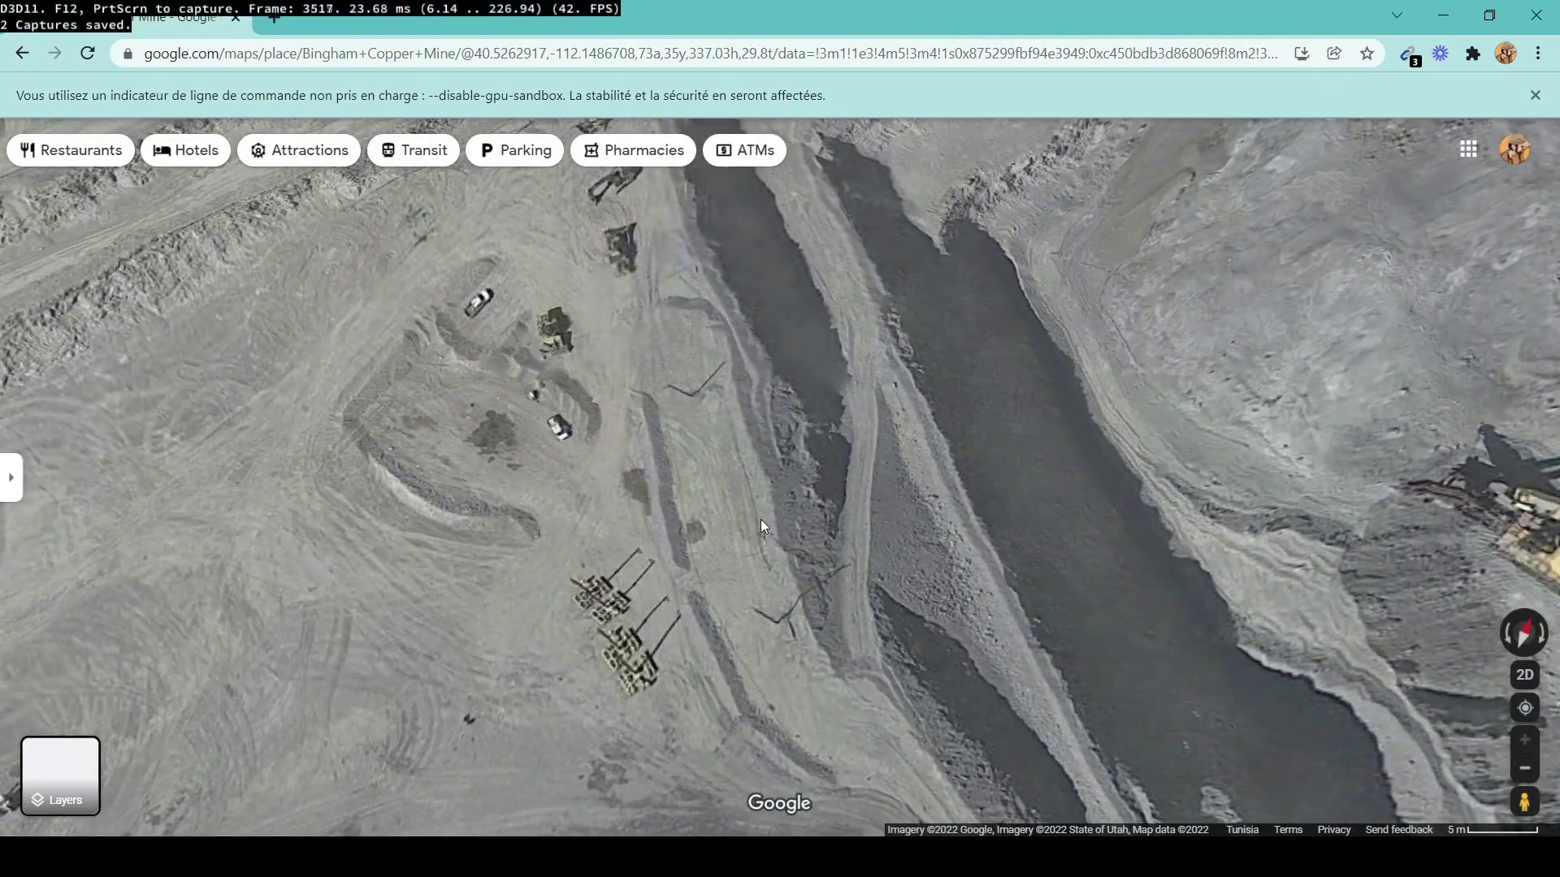
scroll(833, 381, up, 2)
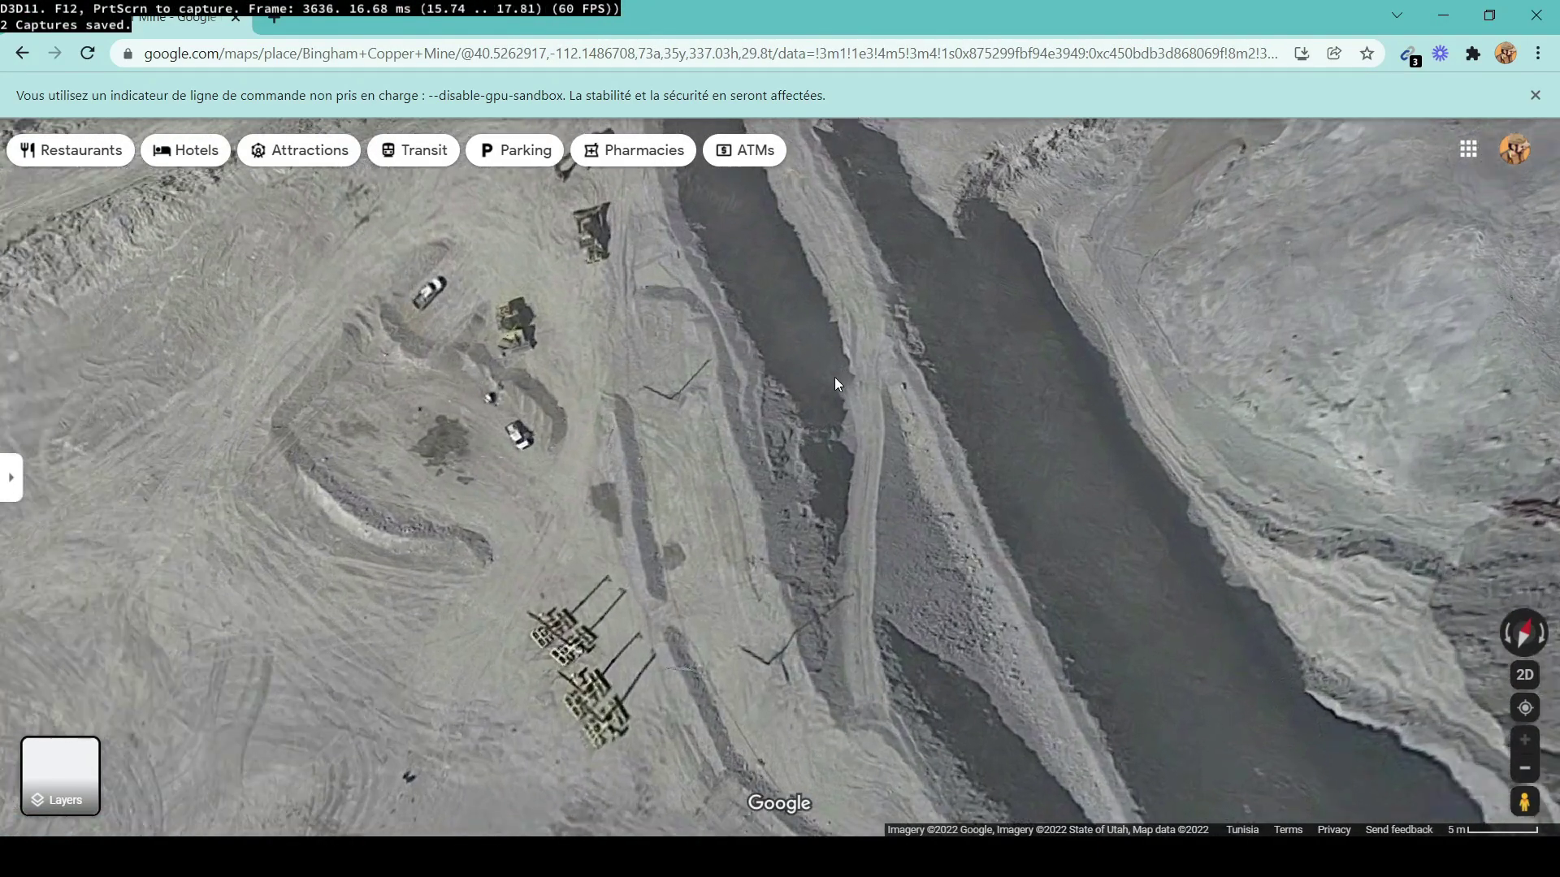
scroll(835, 377, down, 3)
scroll(844, 419, down, 2)
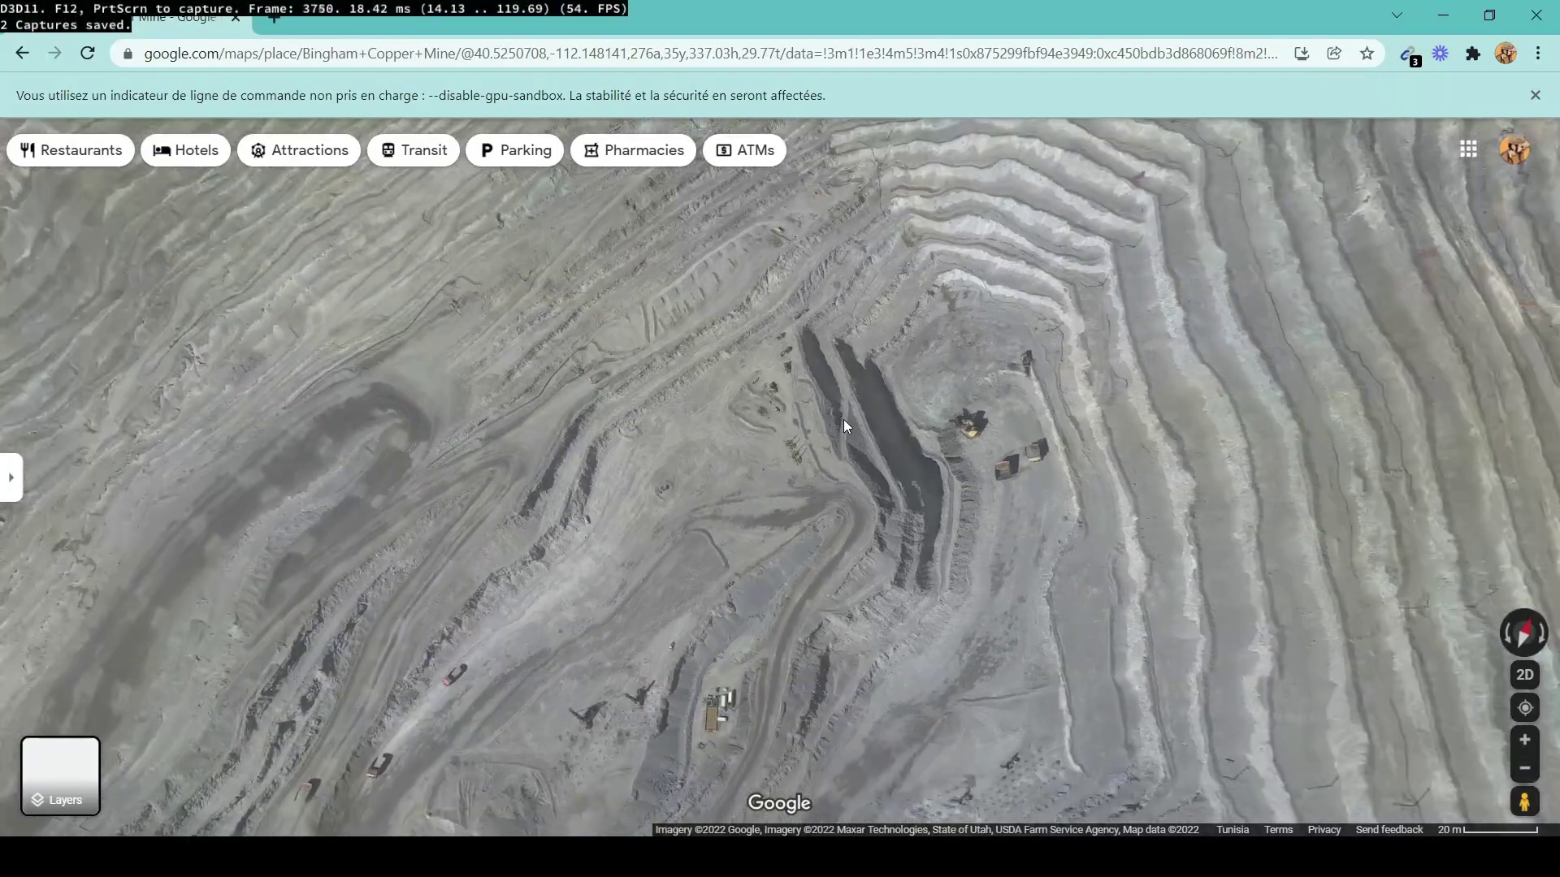
scroll(841, 424, up, 4)
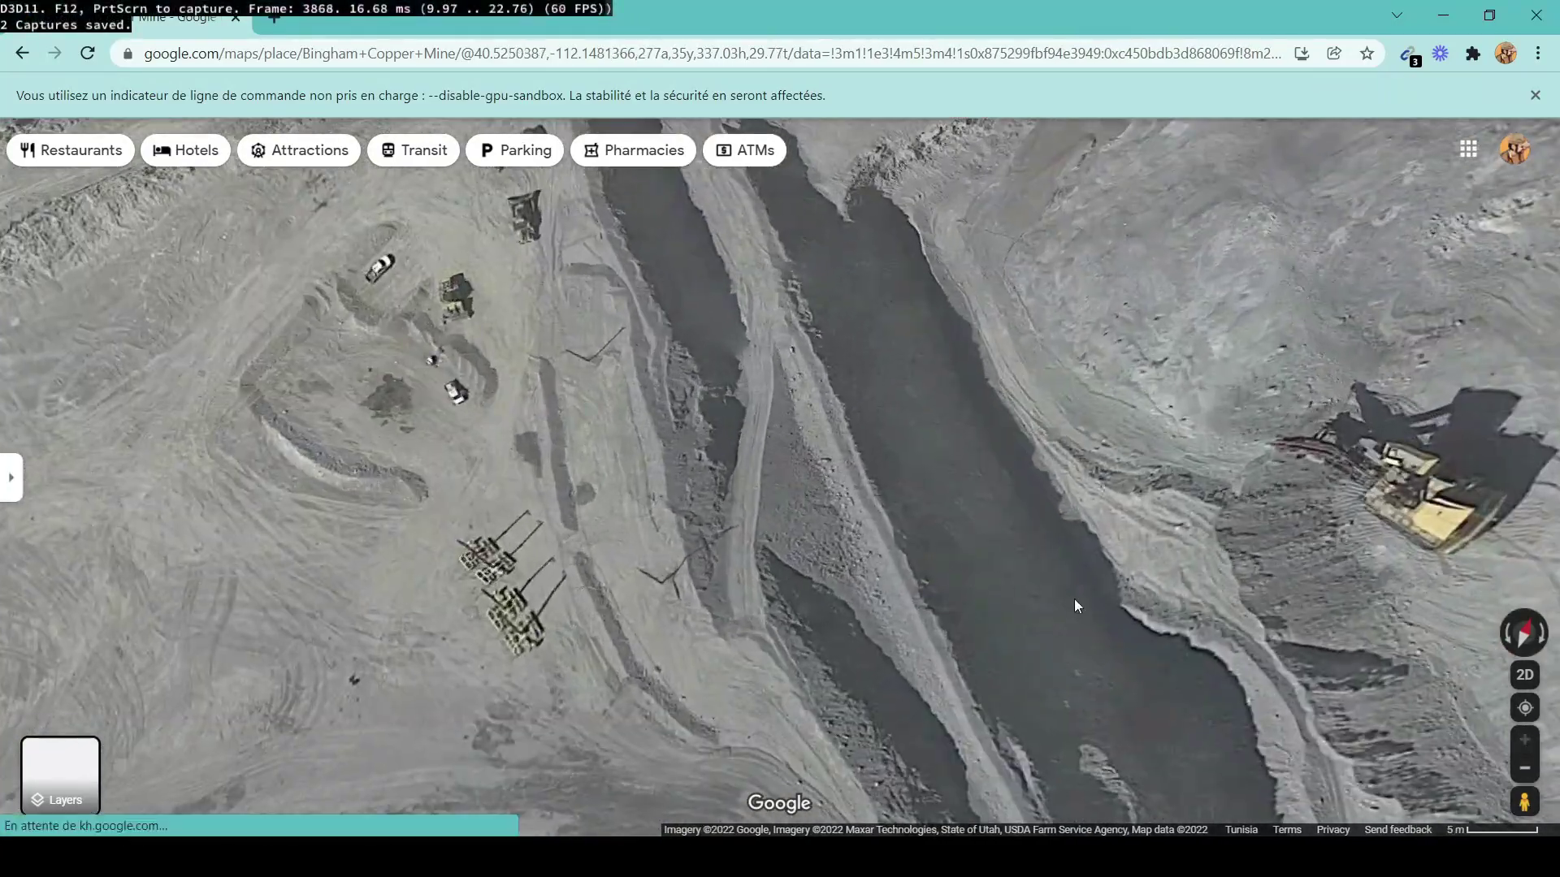
scroll(1095, 540, down, 2)
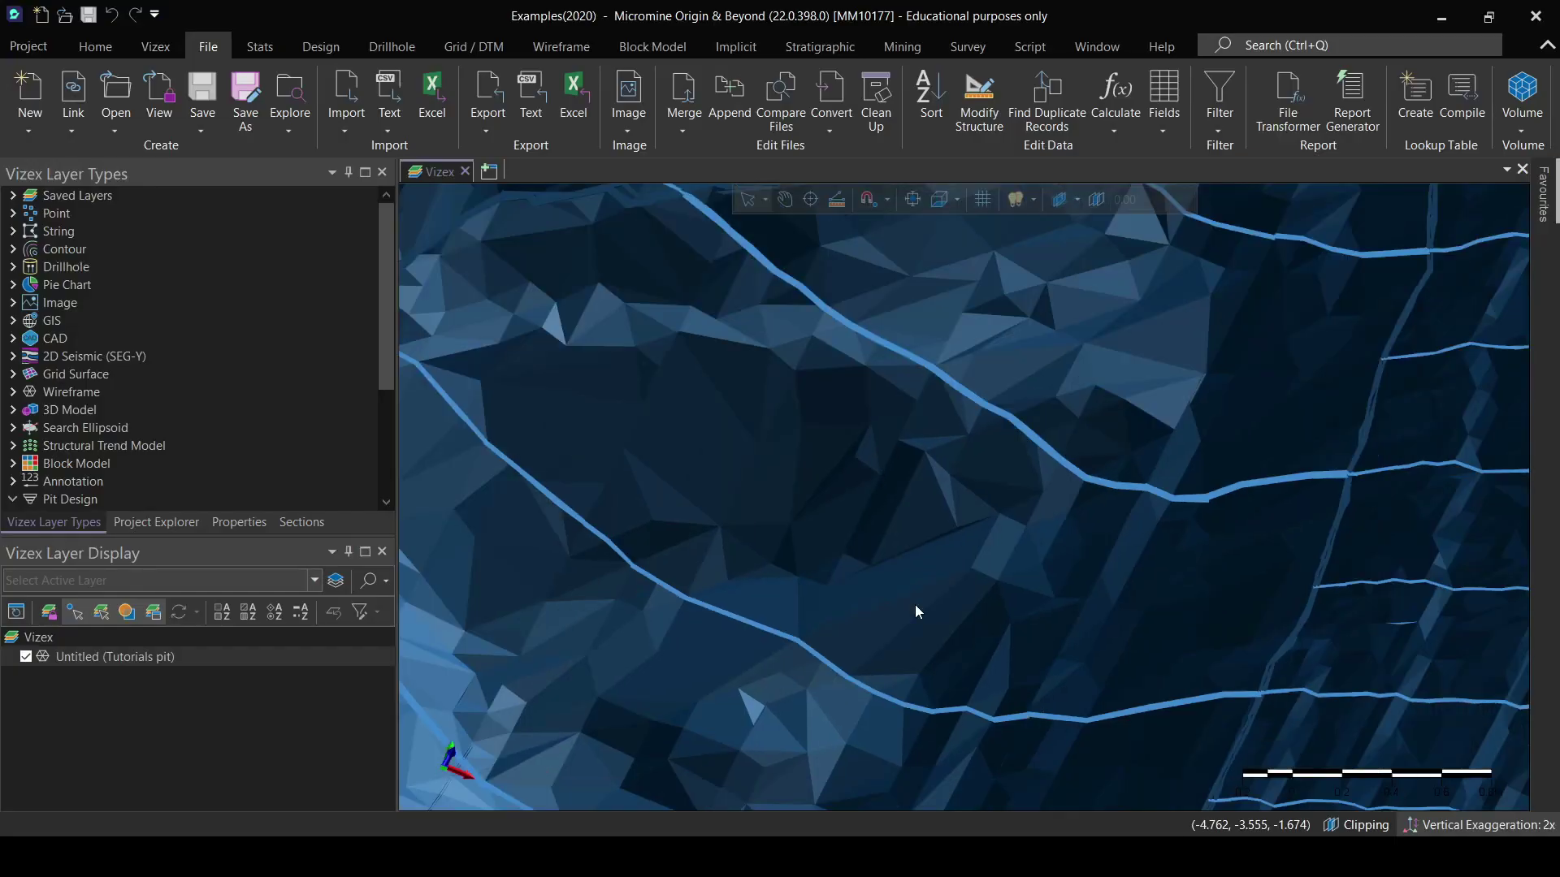
scroll(915, 604, down, 2)
drag(1031, 668, 1243, 583)
scroll(1164, 611, down, 3)
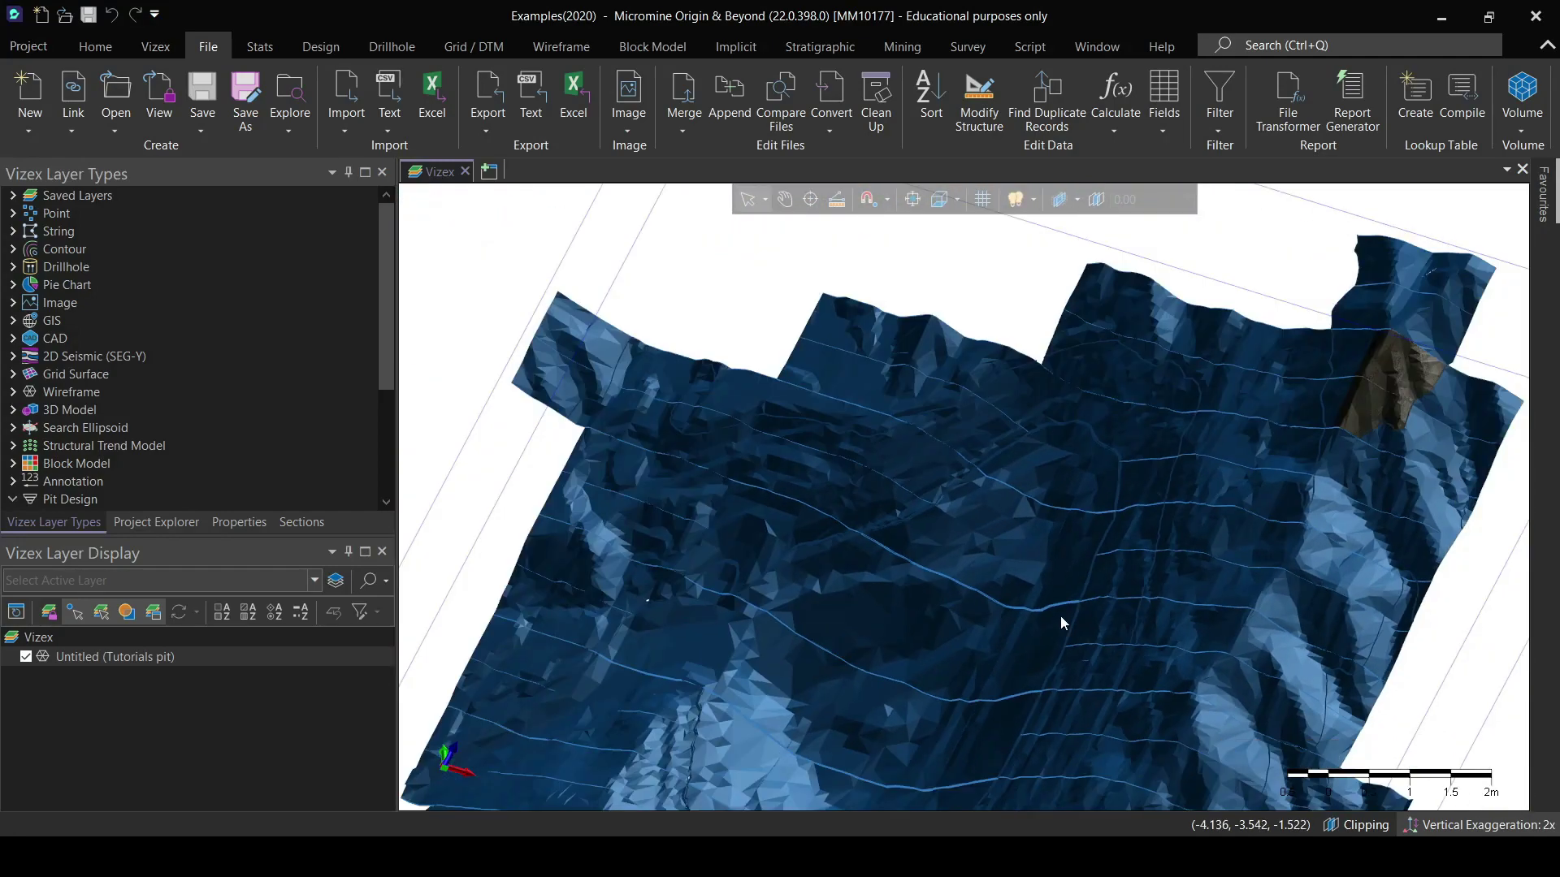
drag(992, 669, 897, 687)
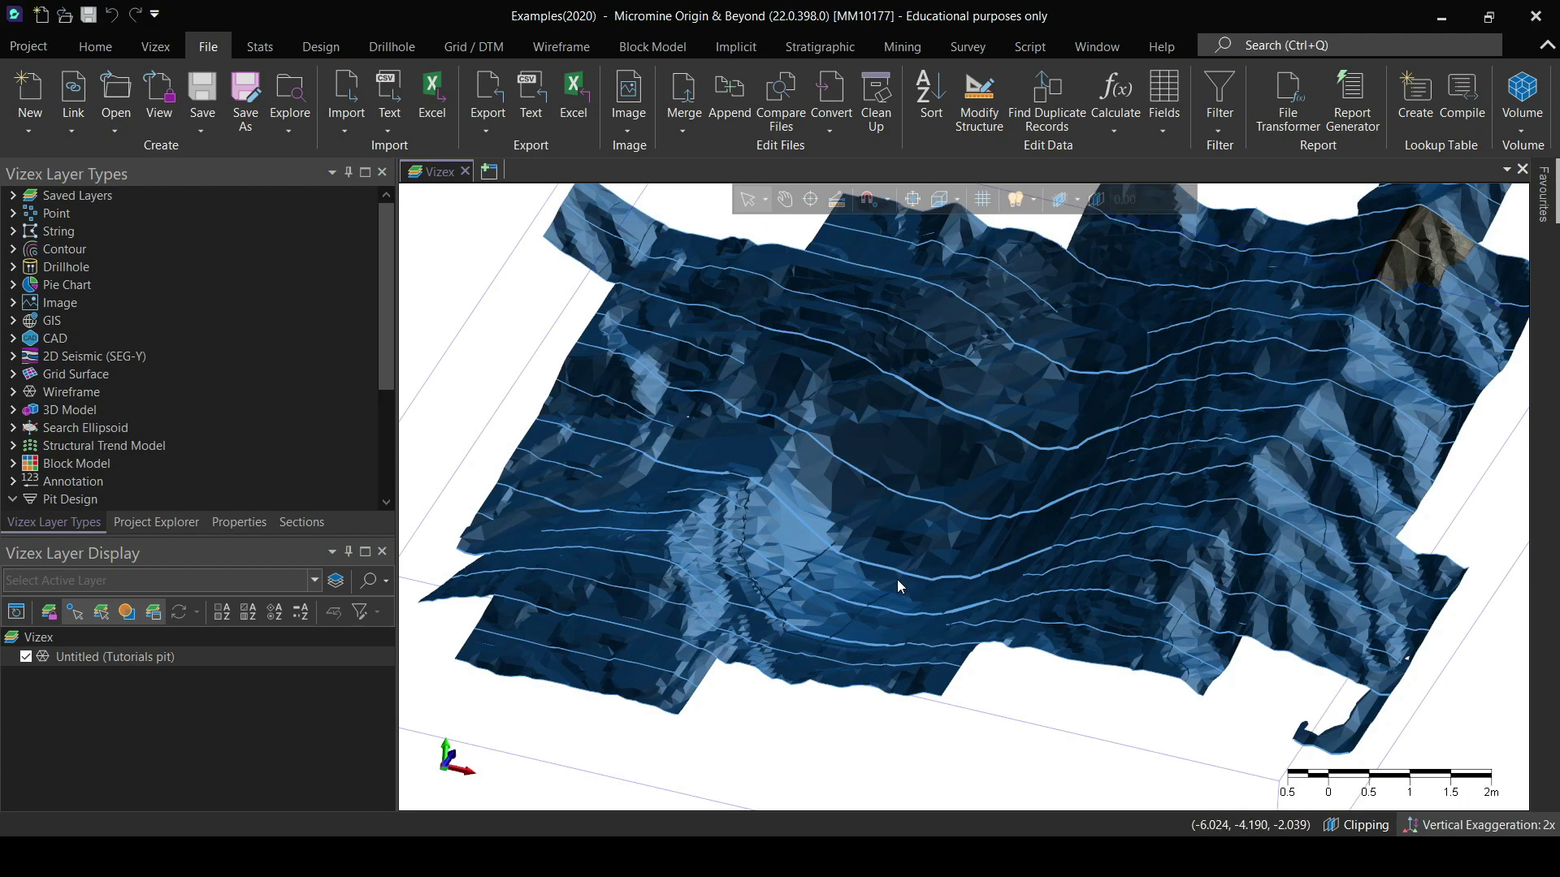
mouse_move(898, 581)
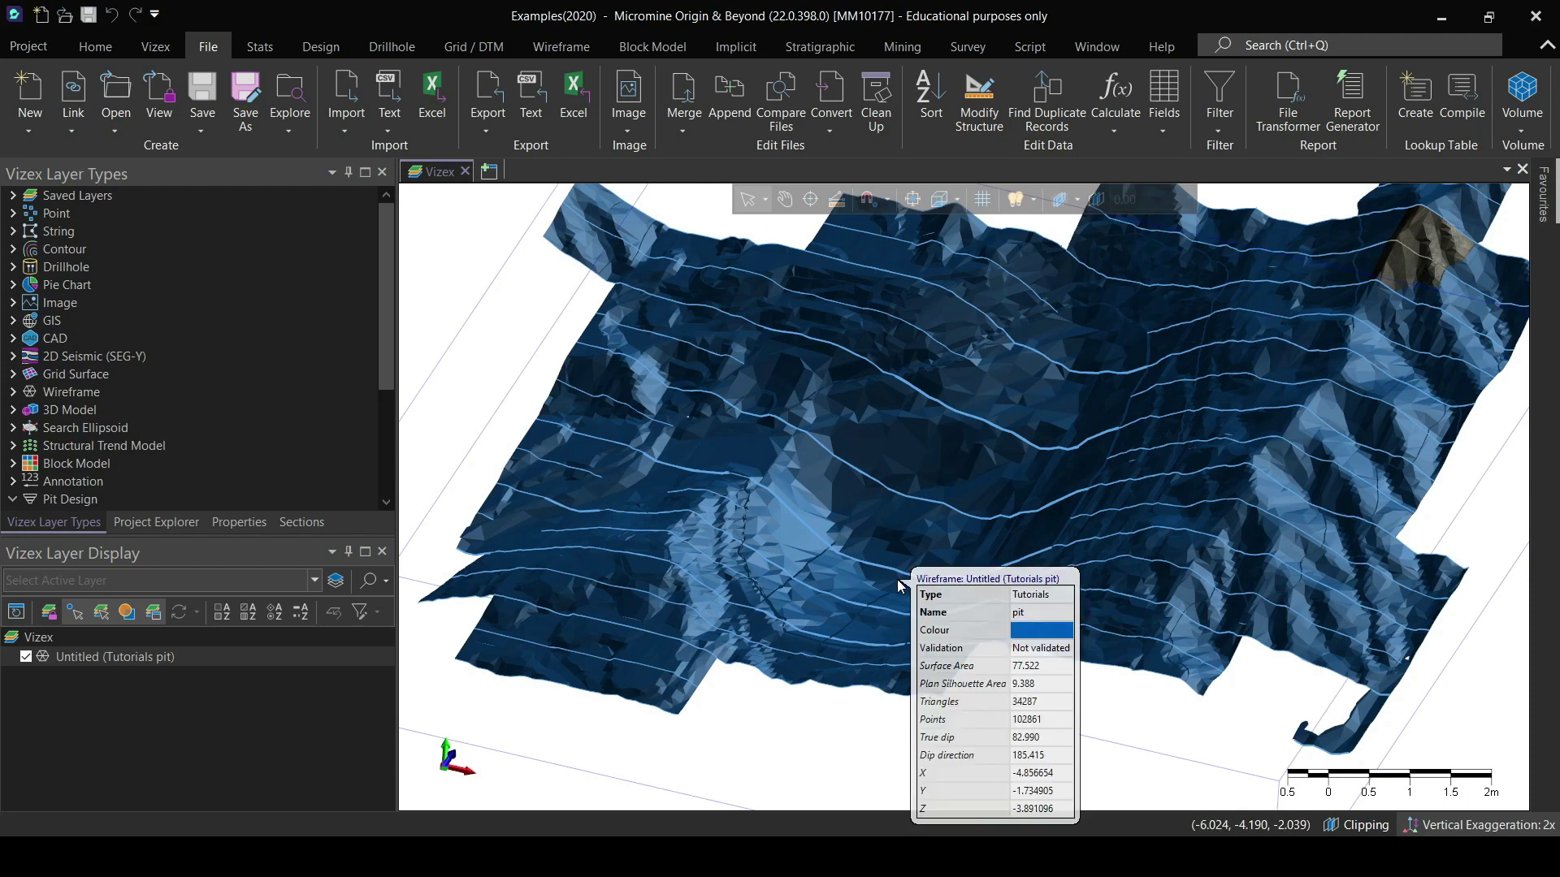